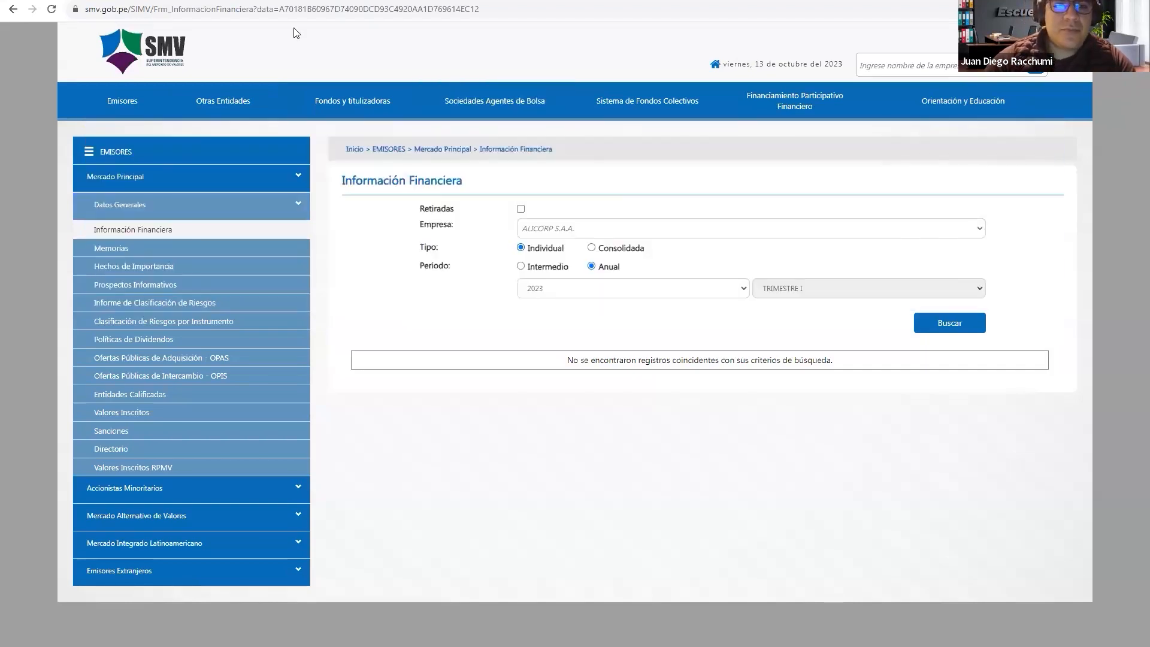
Step: Search the web for smv and open the Superintendencia del Mercado de Valores portal
click(174, 50)
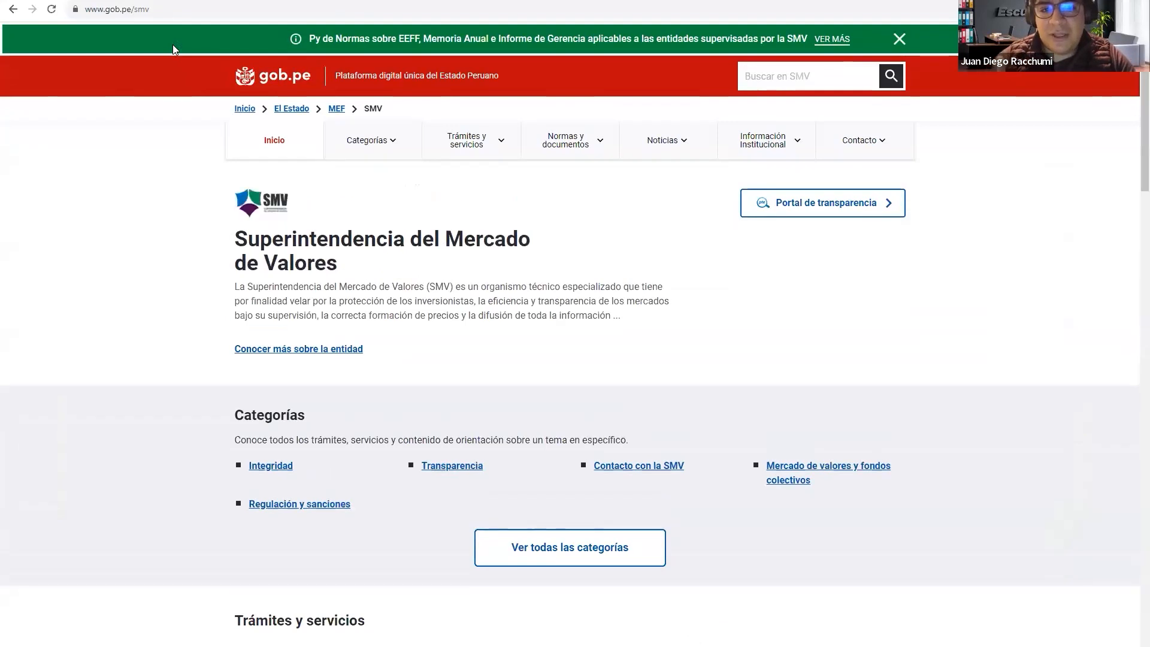
click(295, 351)
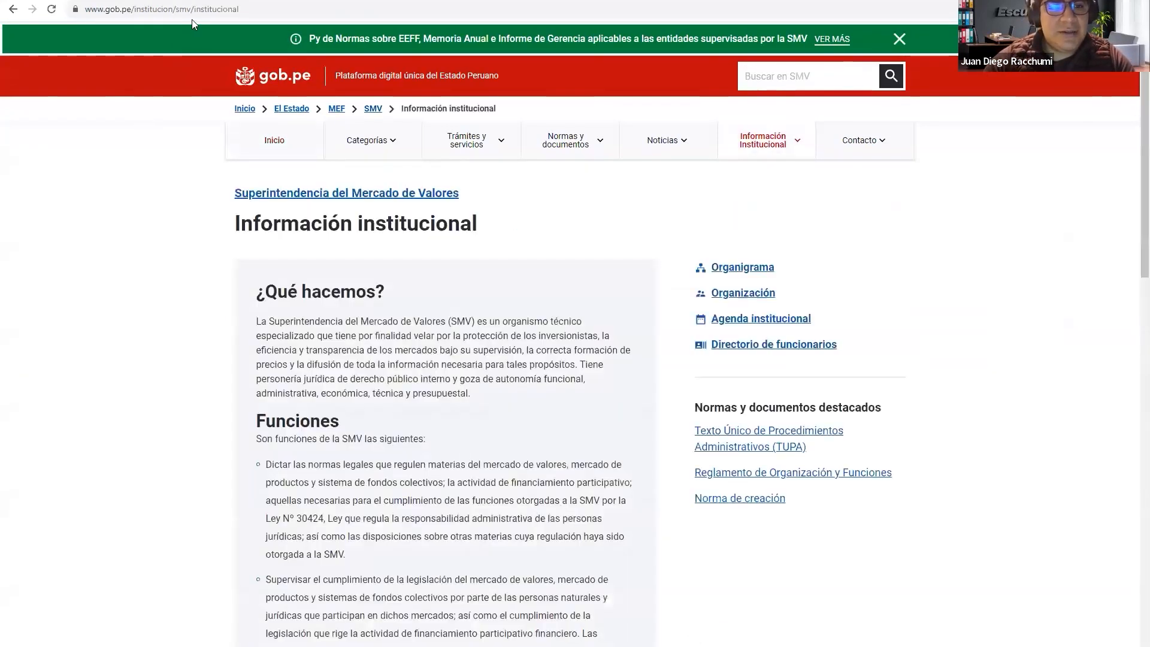
click(192, 16)
text(smv)
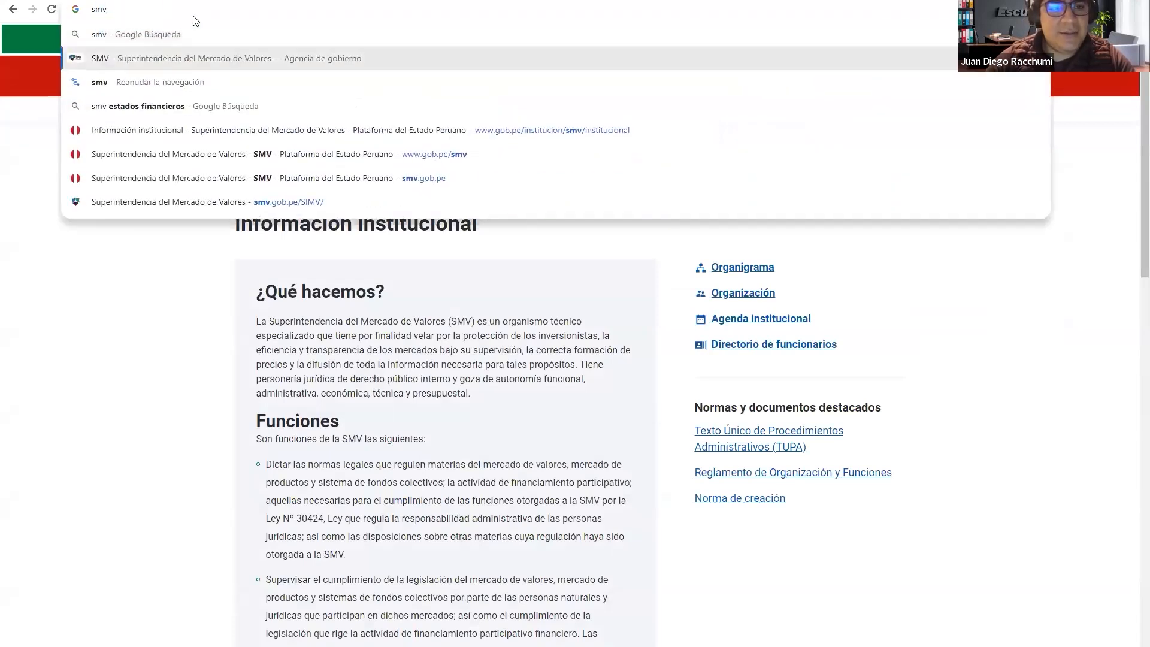
key(Return)
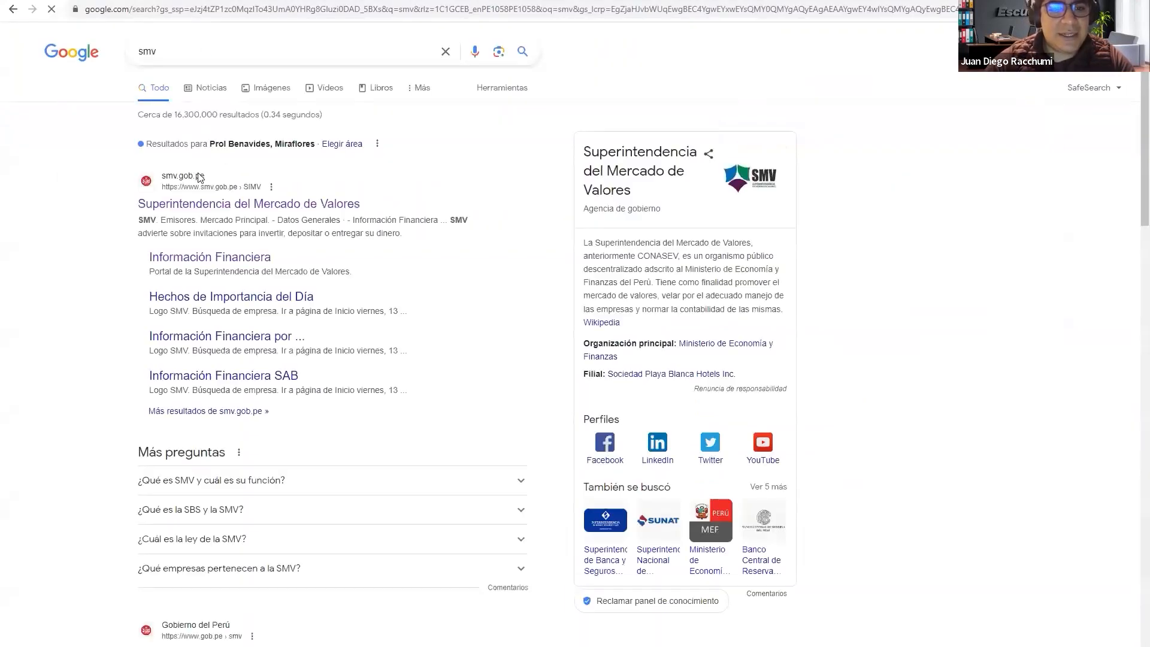
click(202, 207)
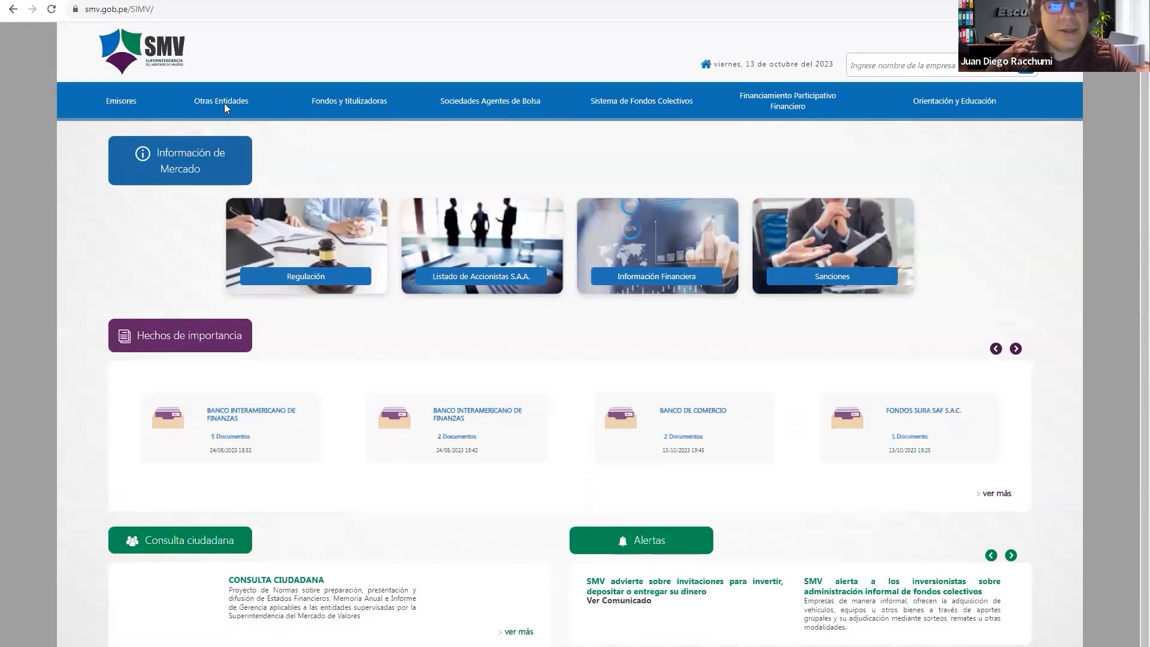
Step: Open the Información Financiera page for Mercado Principal issuers and choose ALICORP S.A.A. as the company
mouse_move(141, 108)
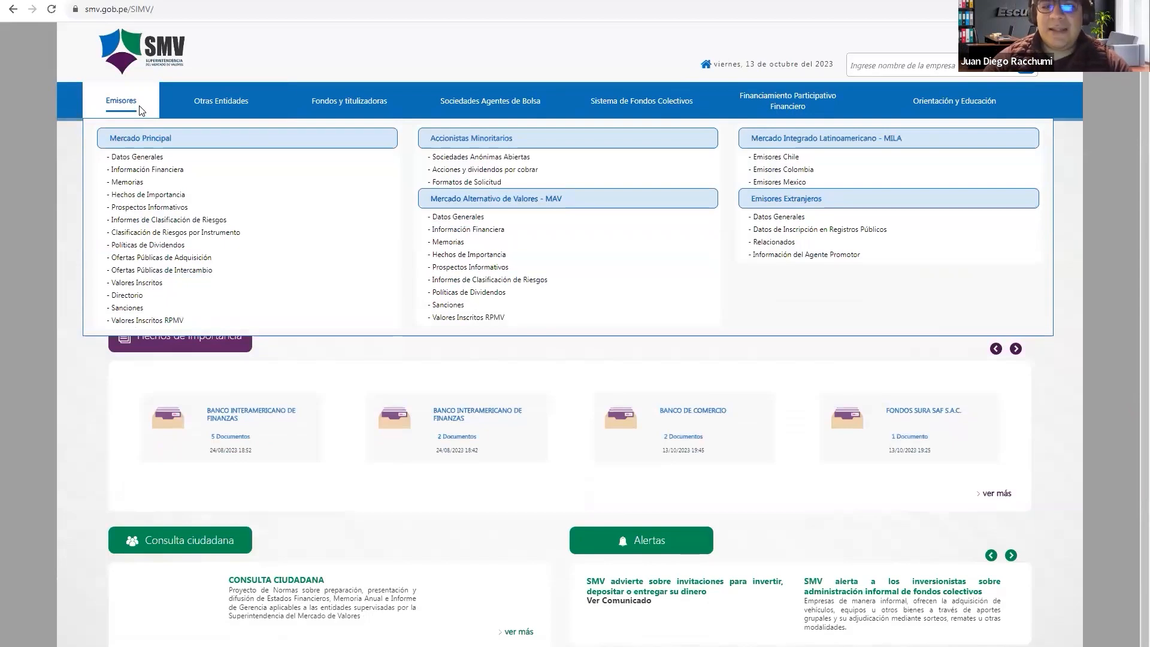
click(167, 171)
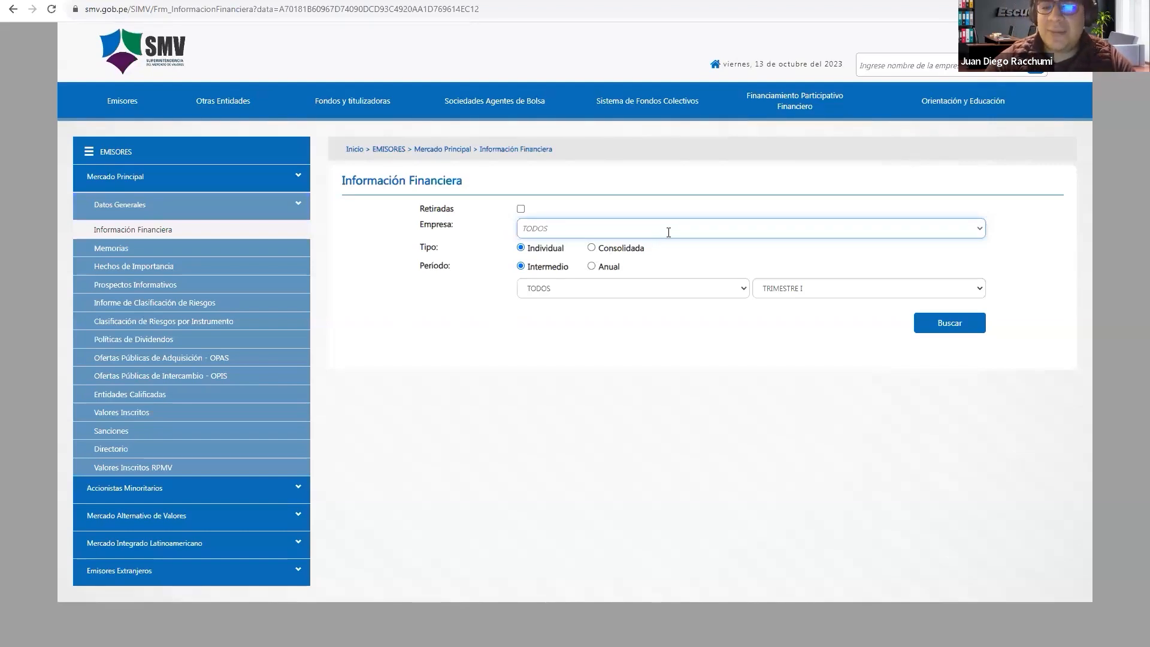
click(668, 232)
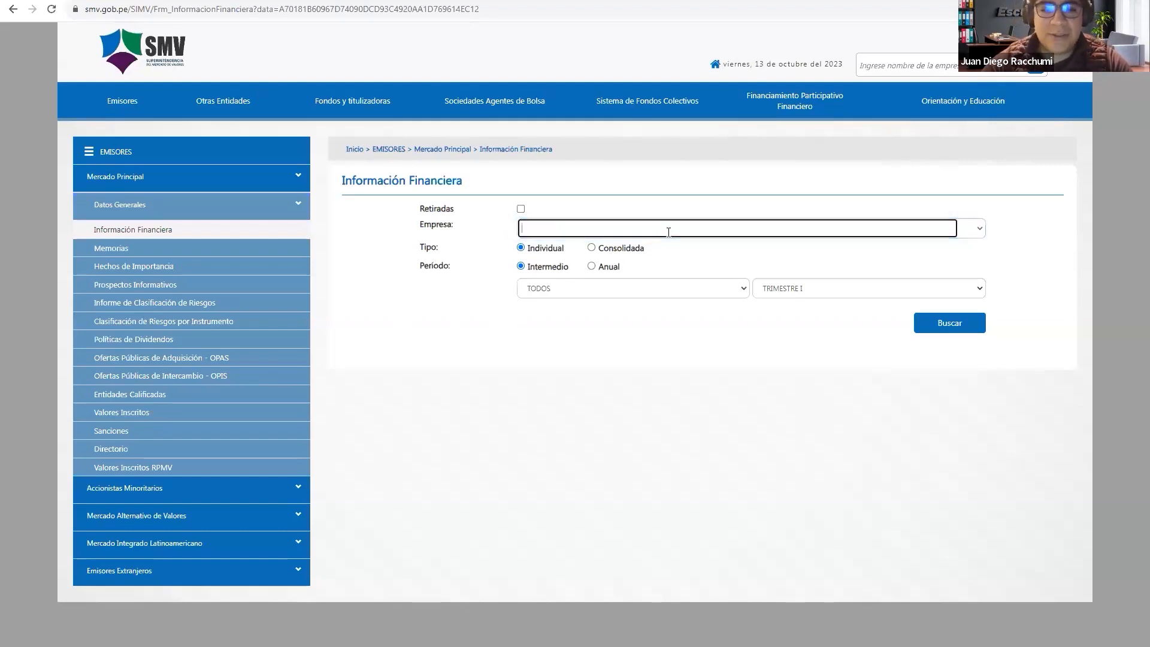
text(ali)
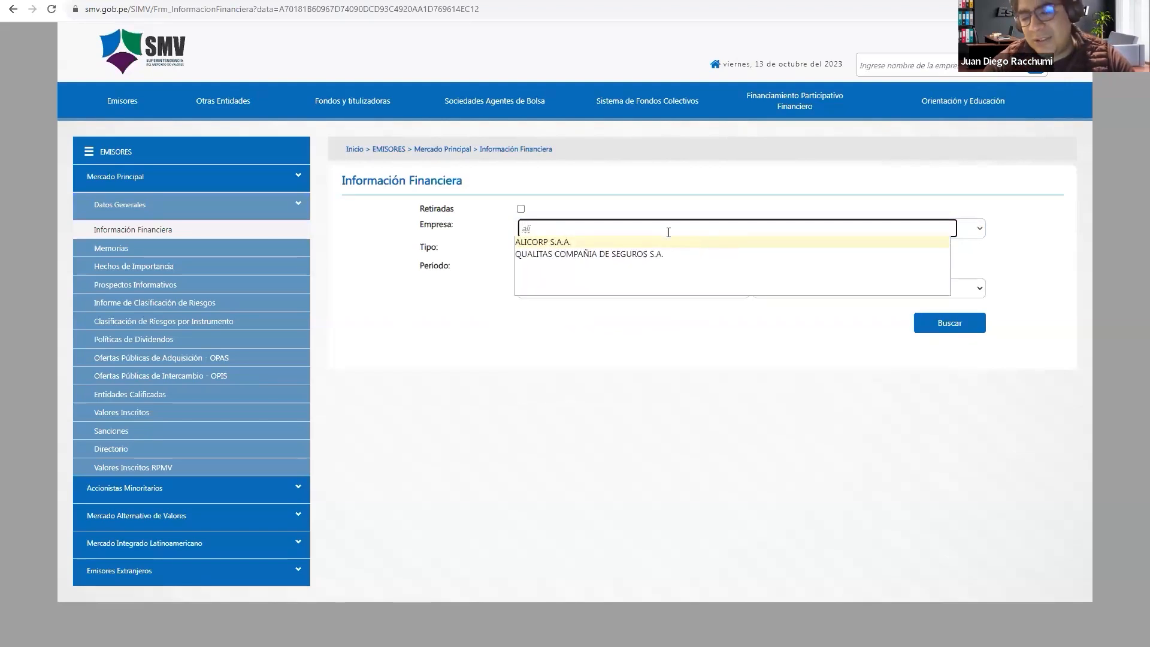
click(667, 243)
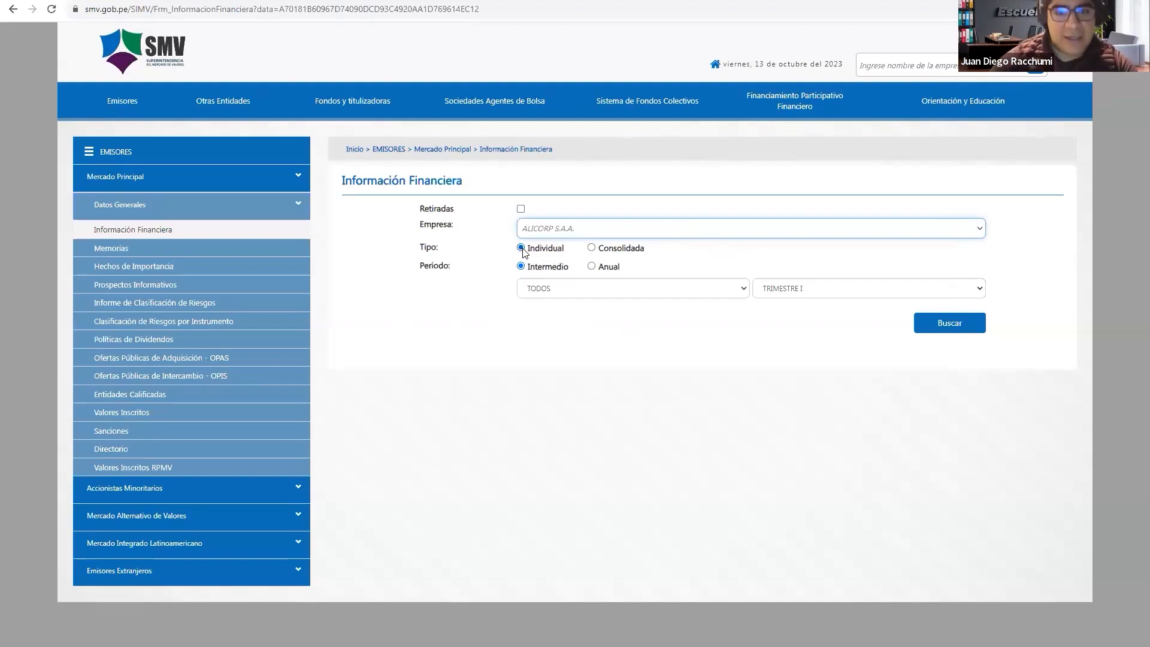
Step: Search for the company's annual financial information for 2022
click(607, 269)
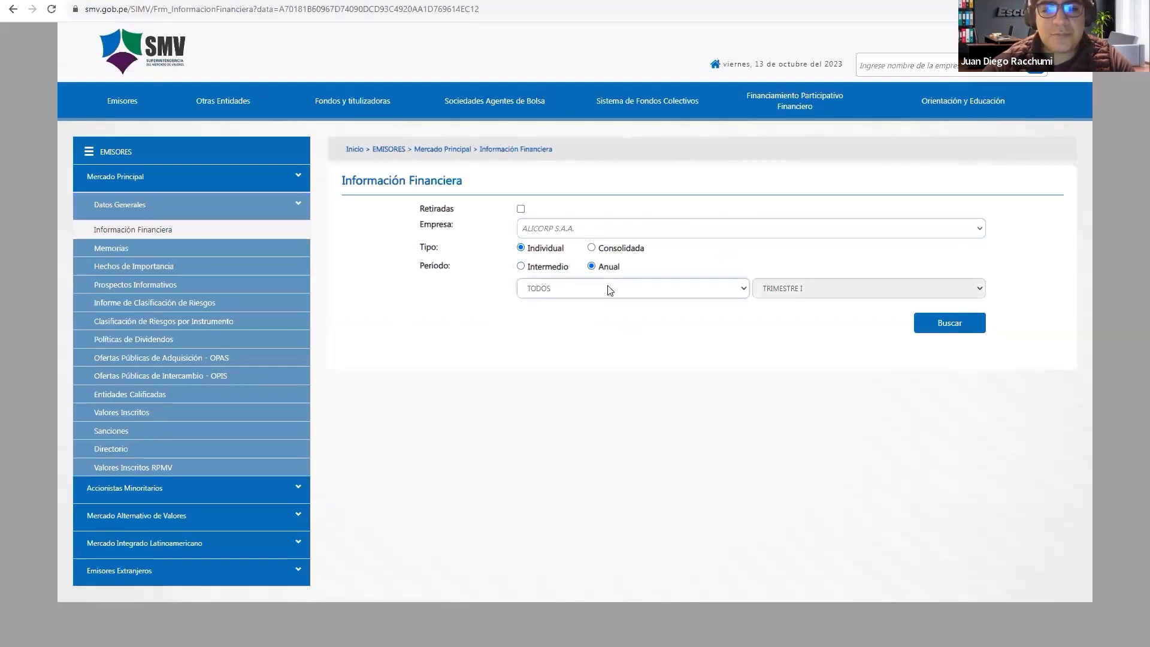
click(603, 292)
click(592, 326)
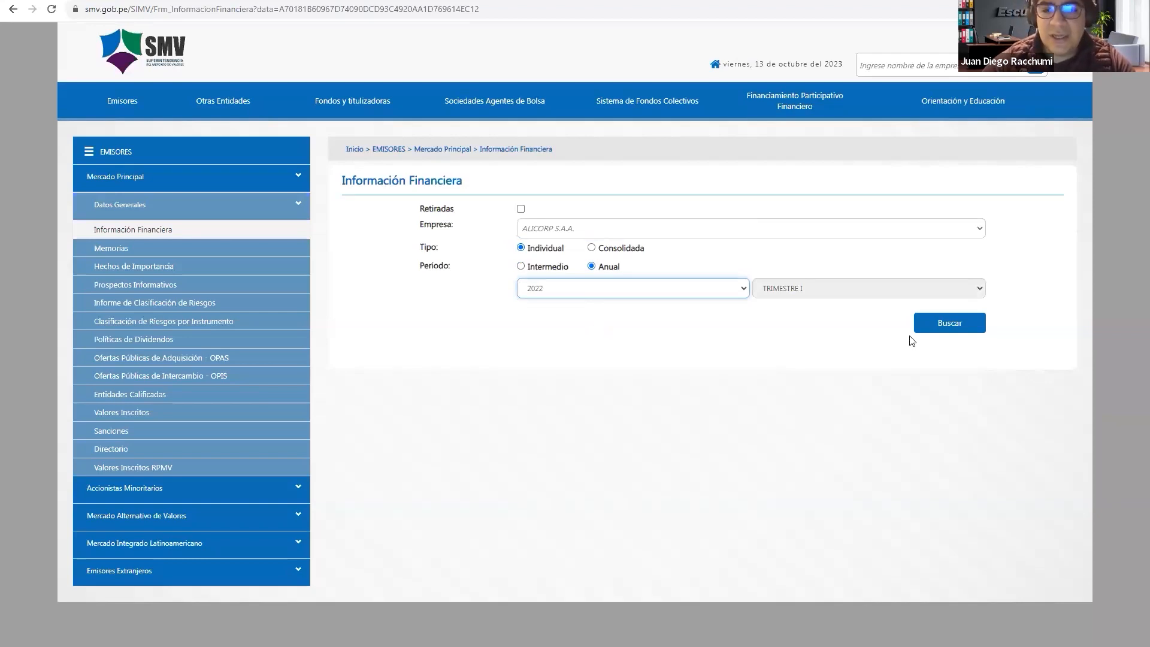
click(935, 333)
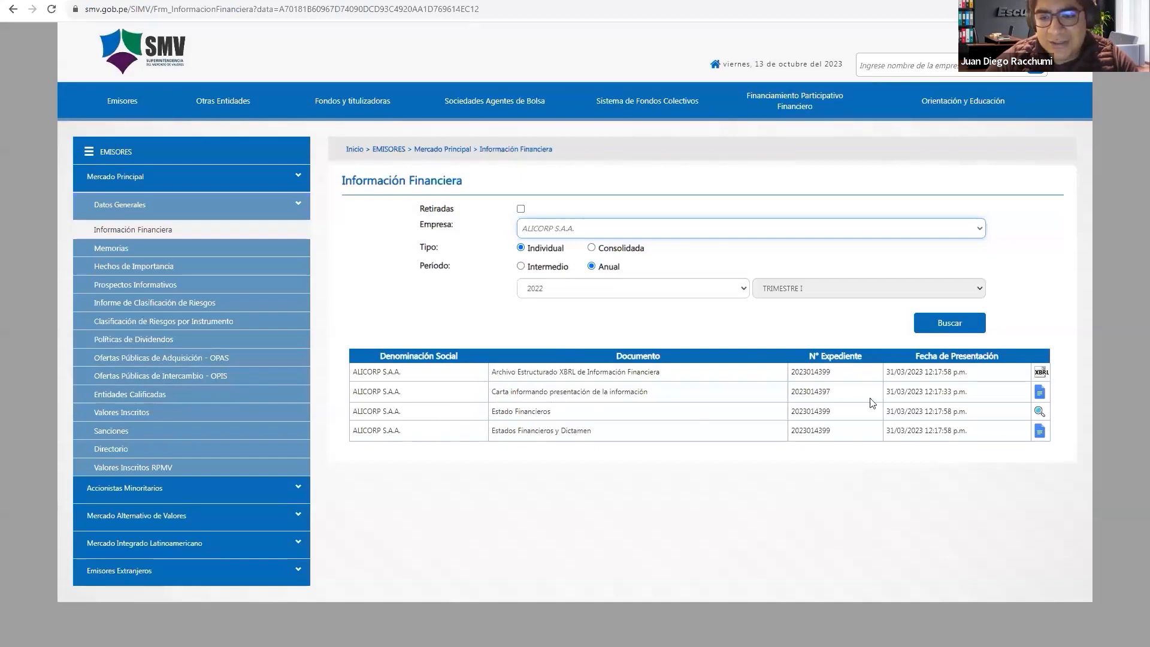
Step: Open the Estado Financieros record and look through its results, equity changes, cash flow and comprehensive income statements
click(1037, 412)
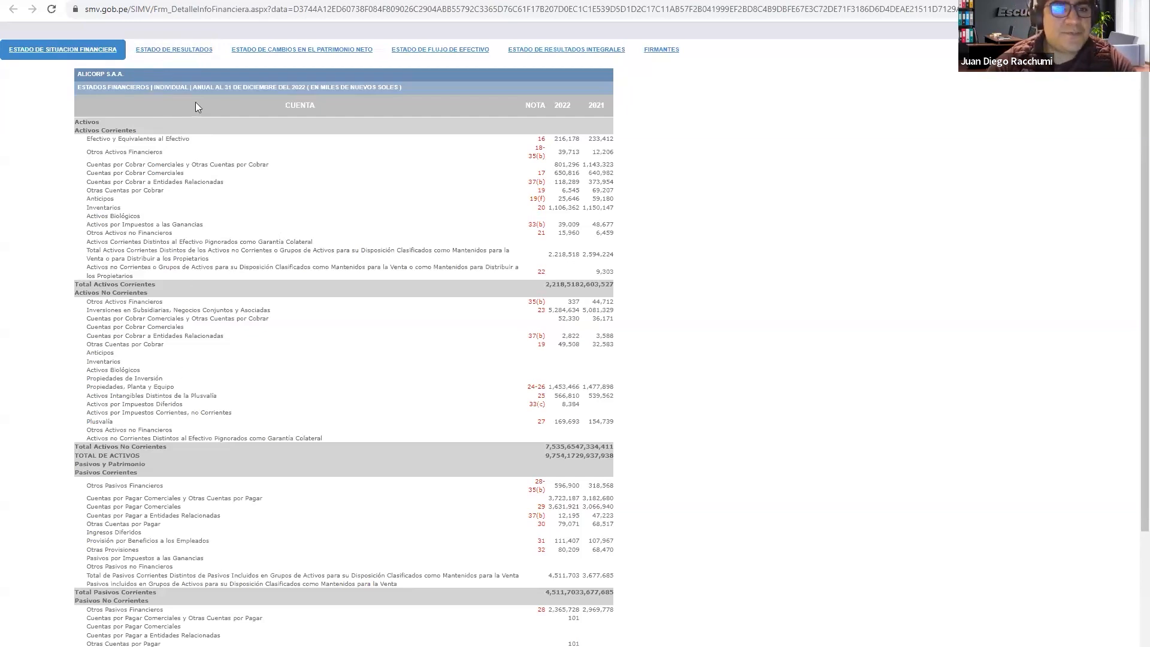
click(176, 52)
click(239, 60)
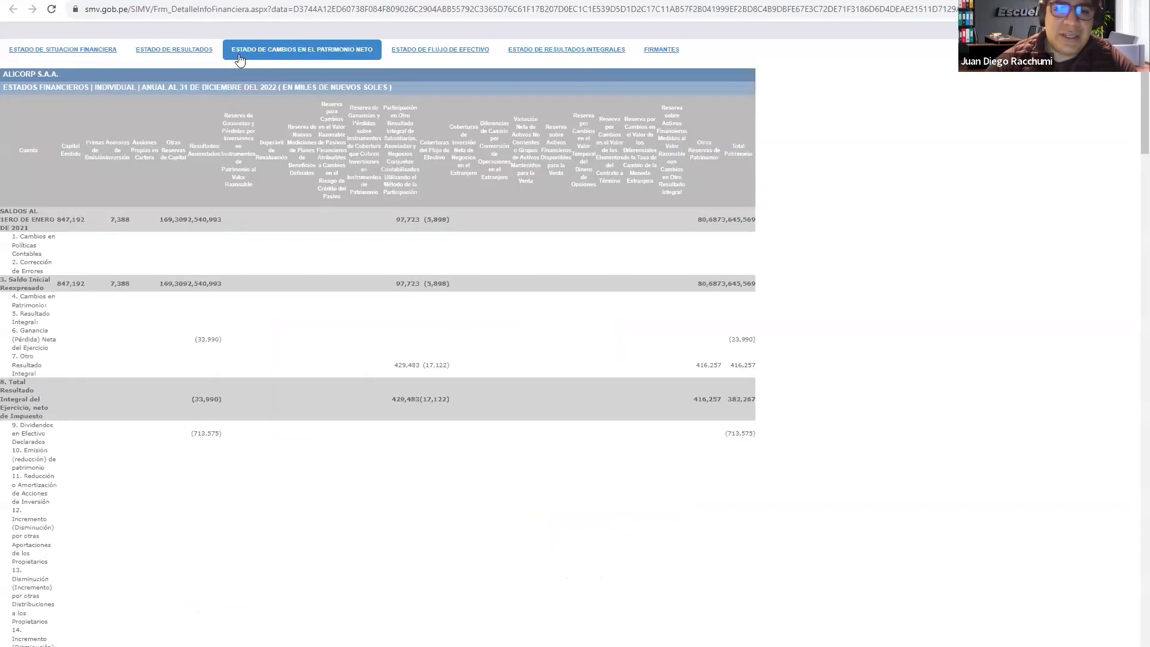
click(415, 56)
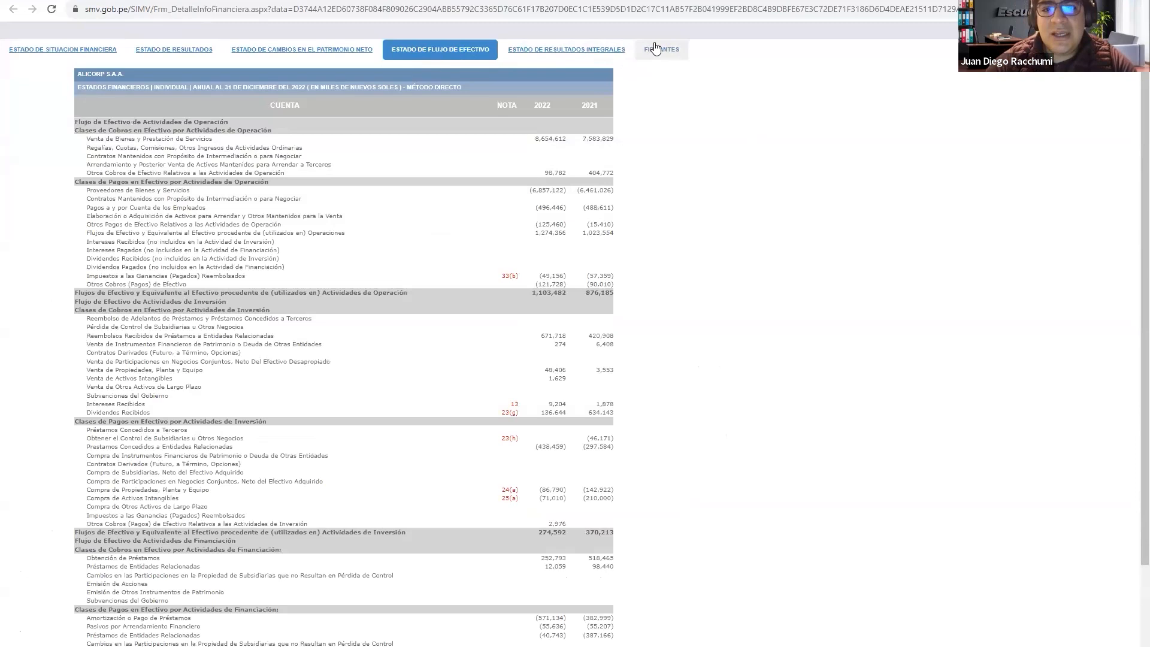
click(603, 51)
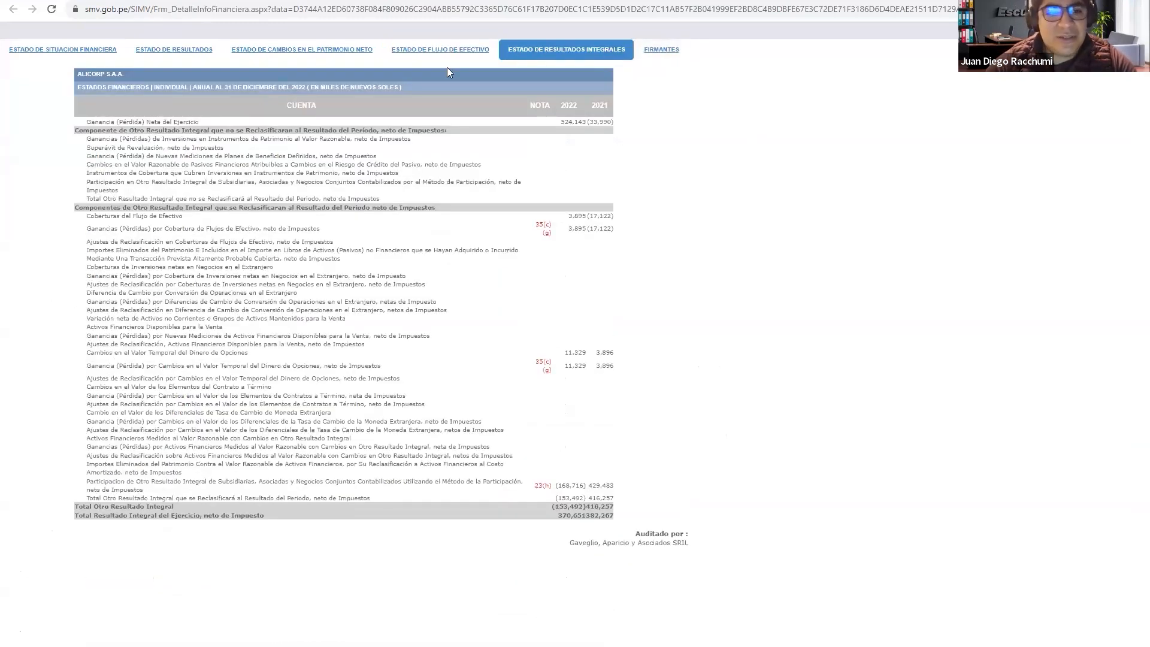
click(198, 54)
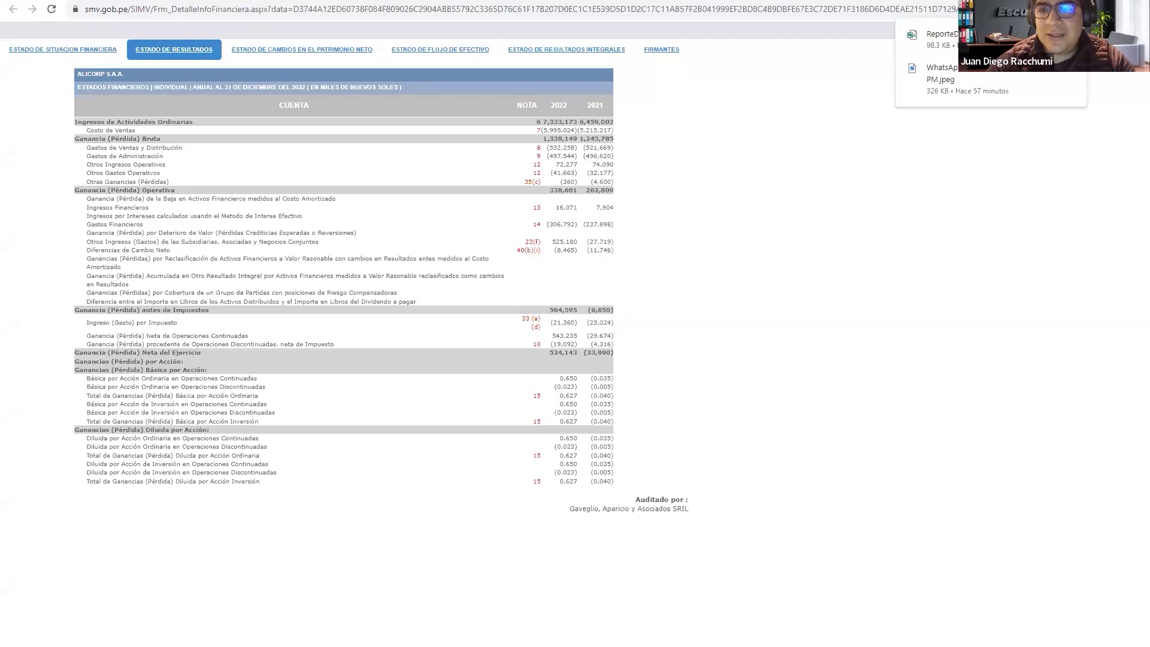
Step: Open the downloaded financial statements report and switch to it in Excel
click(940, 45)
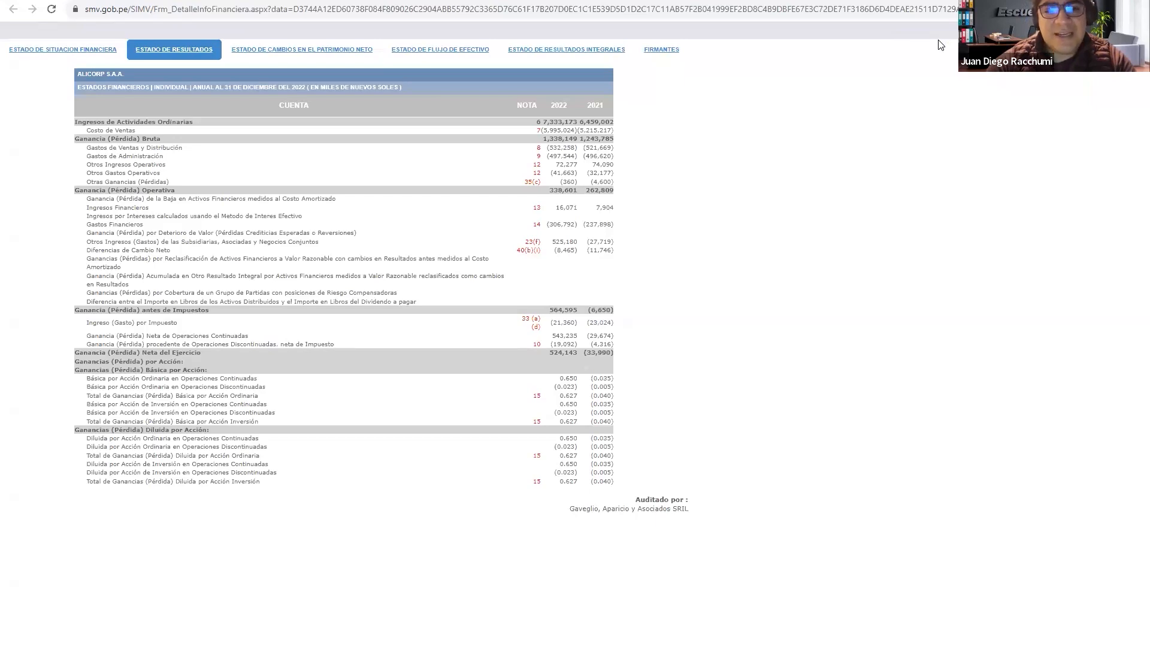
key(alt+Tab)
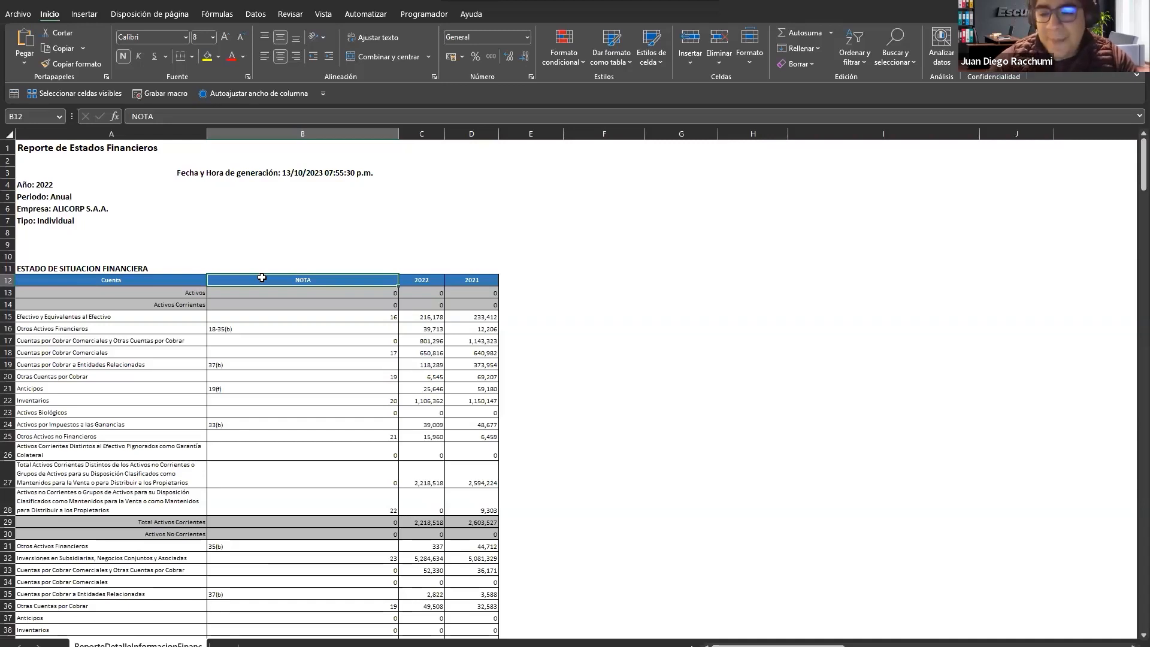
Step: Examine the accounts of the Estado de Situación Financiera in the report, from assets through non-current liabilities
key(Left)
key(Down)
key(Down)
key(Down)
key(Down)
key(Down)
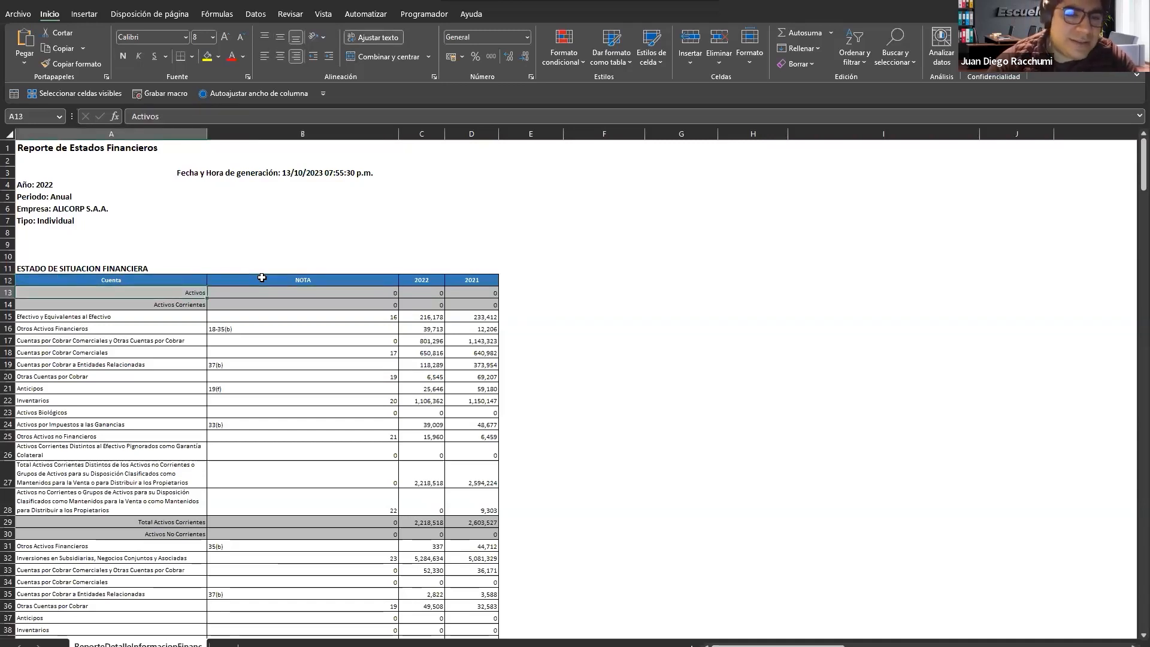
key(Down)
key(Down)
key(Down)
key(Down)
key(Down)
key(Down)
key(Down)
key(Down)
key(Down)
key(Down)
key(Down)
key(Down)
key(Down)
key(Down)
key(Down)
key(Down)
key(Down)
key(Down)
key(Down)
key(Down)
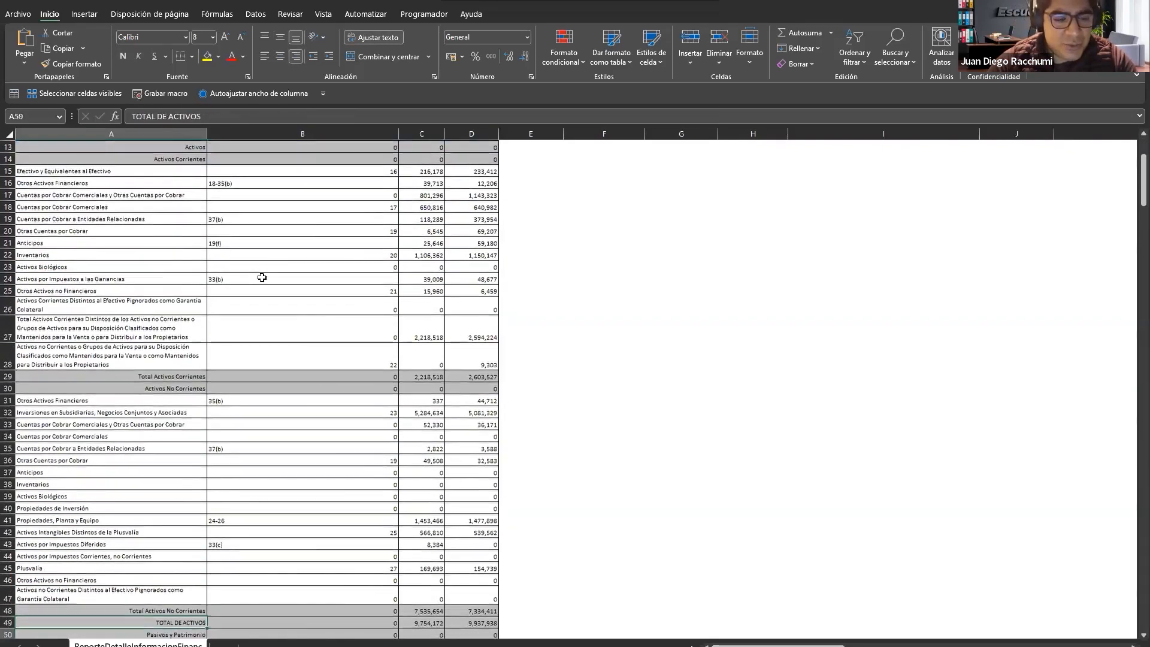
key(Down)
key(Down)
key(Down)
key(Down)
key(Down)
key(Down)
key(Down)
key(Down)
key(Down)
key(Down)
key(Down)
key(Down)
key(Down)
key(Down)
key(Down)
key(Down)
key(Down)
key(Down)
key(Down)
key(Down)
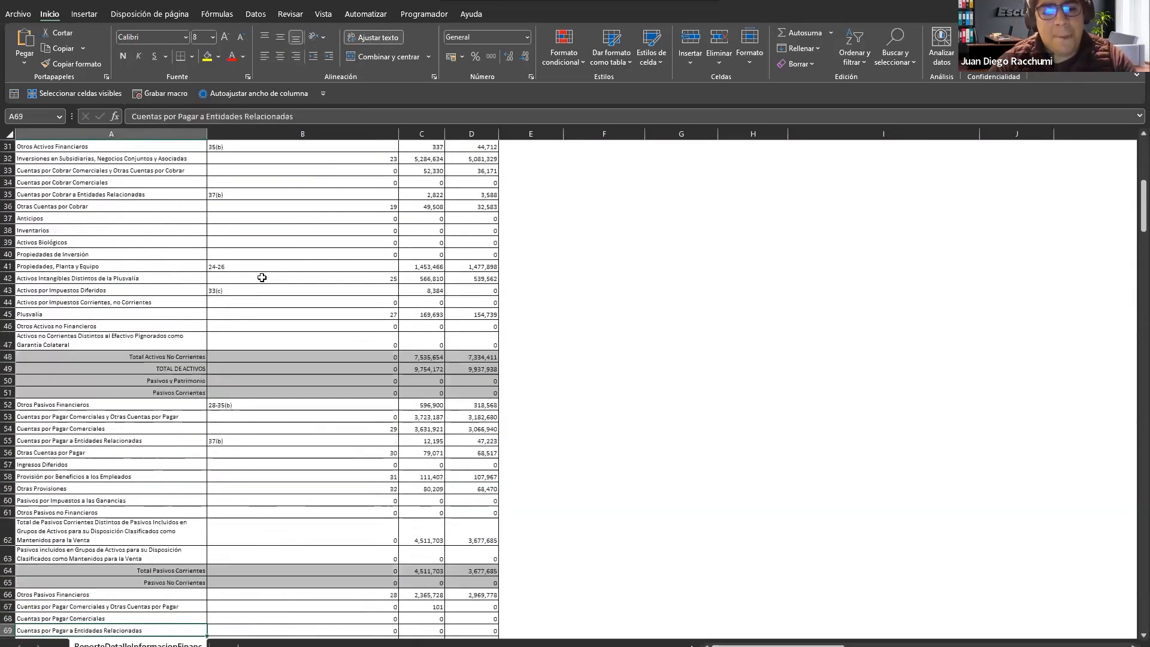
key(Up)
key(Up)
key(Up)
key(Up)
key(Up)
key(Up)
key(Up)
key(Up)
key(Up)
key(Up)
key(Up)
key(Up)
key(Up)
key(Up)
key(Up)
key(Up)
key(Up)
key(Up)
key(Up)
key(Up)
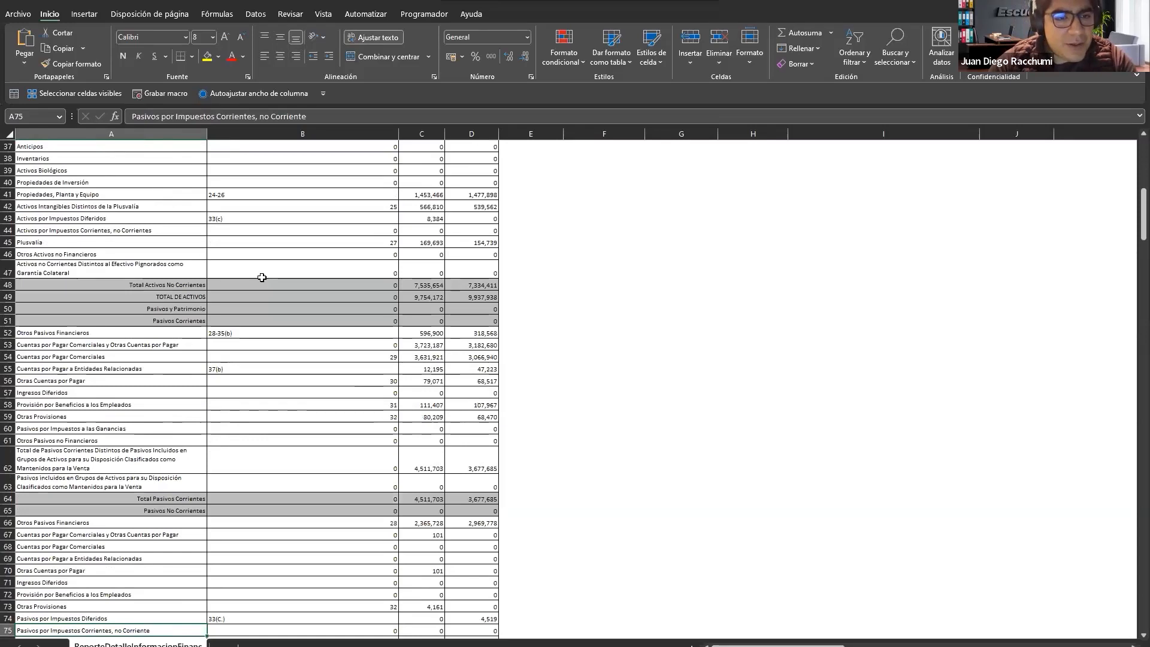
key(Page_Down)
key(Page_Down)
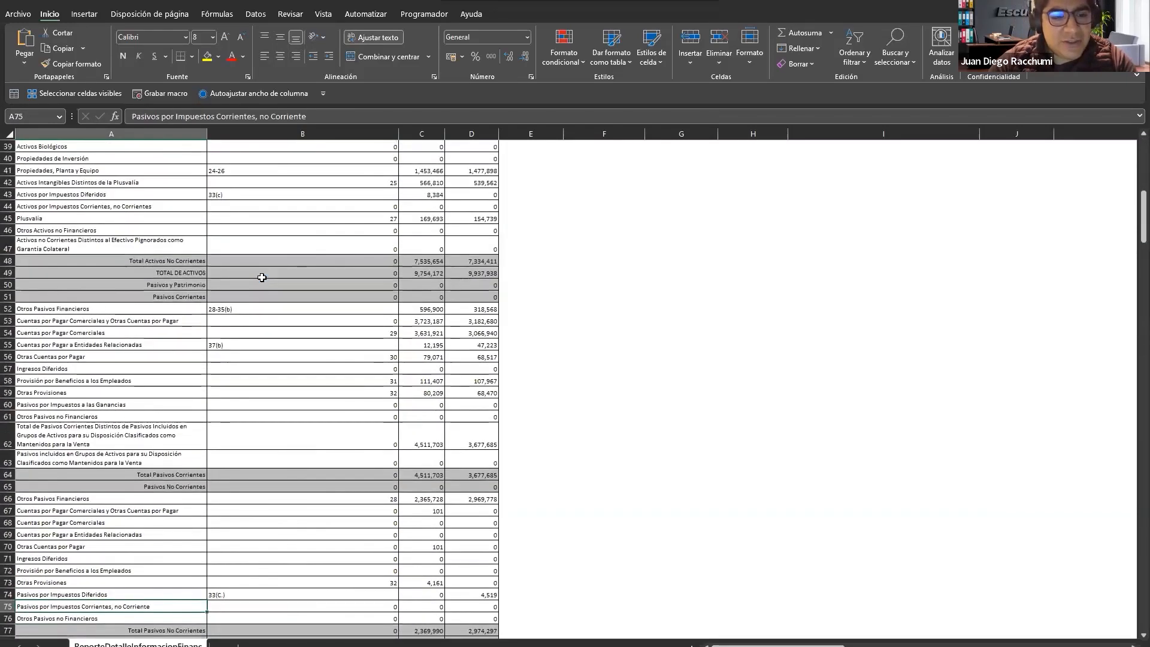
Step: Look through the Estado de Resultados, equity changes and cash flow sections further down the report
key(Down)
key(Down)
key(Down)
key(Down)
key(Down)
key(Down)
key(Down)
key(Down)
key(Down)
key(Down)
key(Down)
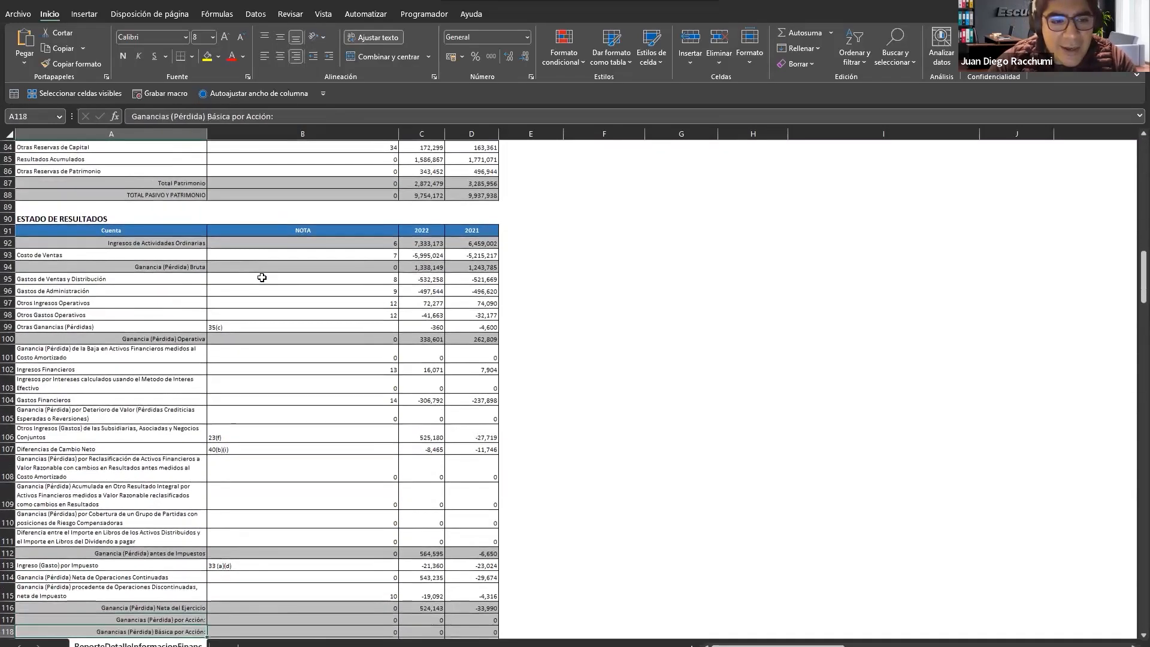
key(Page_Down)
key(Page_Down)
key(Page_Down)
key(Page_Down)
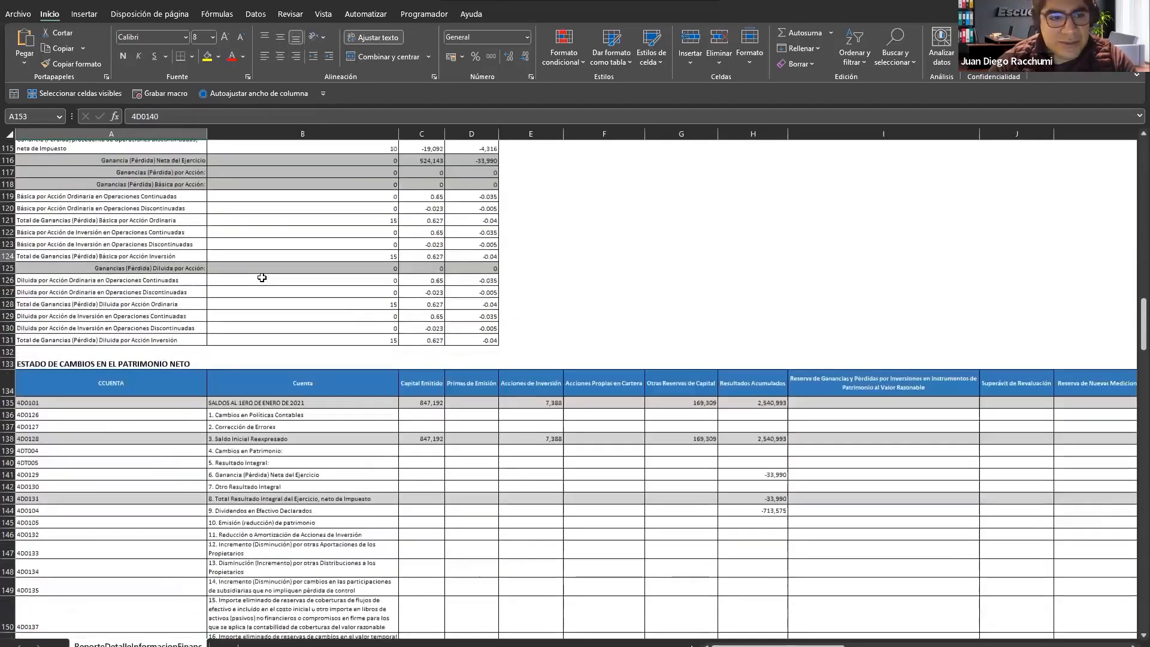
key(Page_Up)
key(Page_Up)
key(Page_Up)
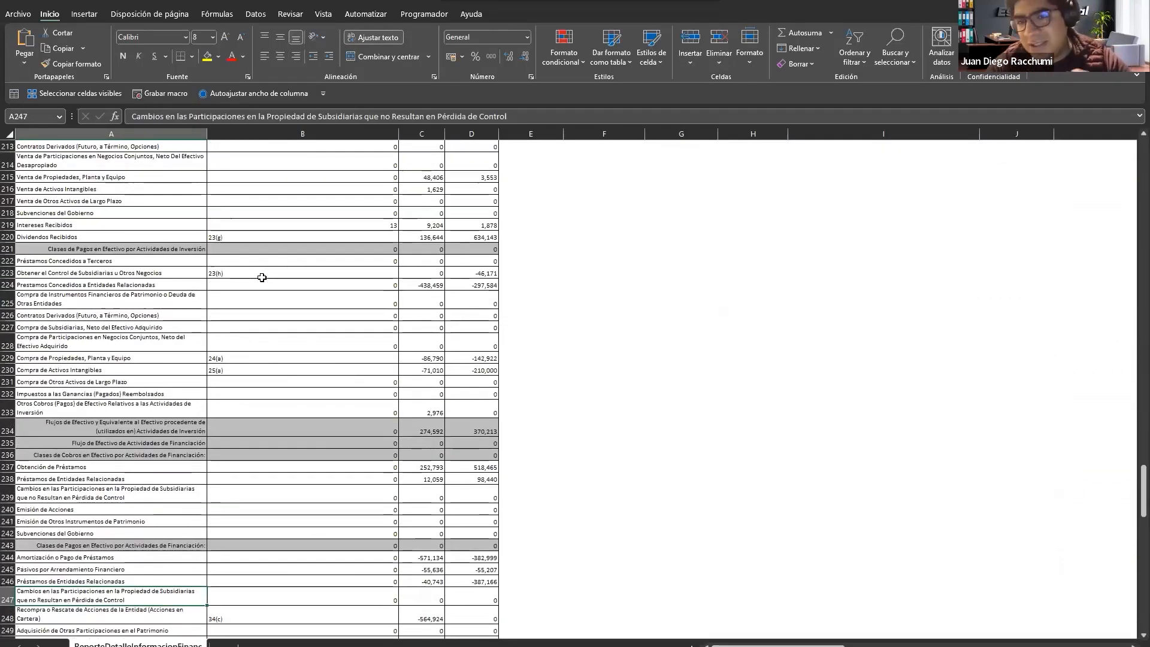
key(Page_Up)
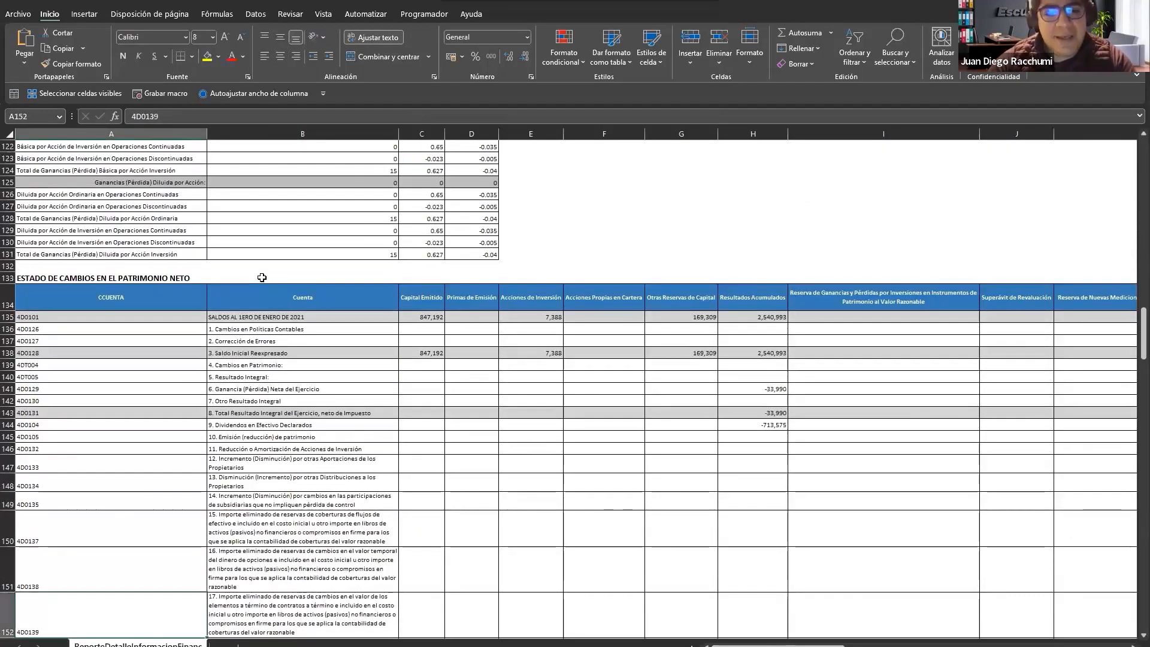
Step: Go back up the report and review the Estado de Resultados from its first row
key(Up)
key(Up)
key(Up)
key(Up)
key(Up)
key(Up)
key(Up)
key(Up)
key(Up)
key(Up)
key(Up)
key(Up)
key(Up)
key(Up)
key(Up)
key(Up)
key(Up)
key(Up)
key(Up)
key(Up)
key(Up)
key(Up)
key(Up)
key(Up)
key(Up)
key(Up)
key(Up)
key(Up)
key(Up)
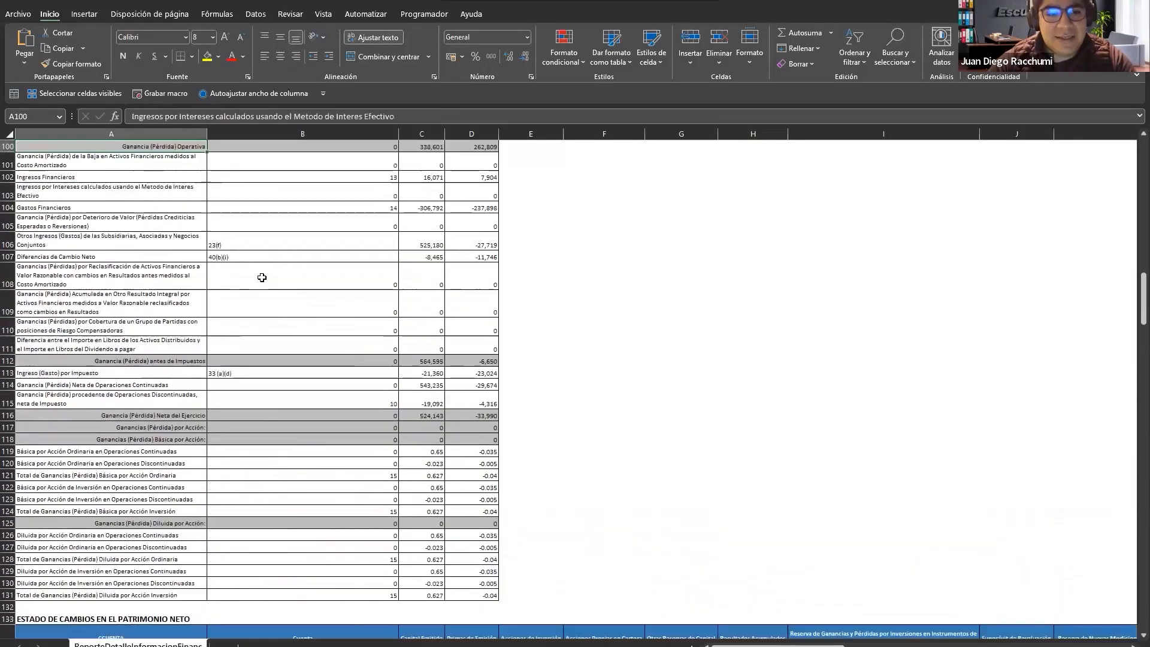
key(Up)
key(Up)
key(Up)
key(Up)
key(Up)
key(Up)
key(Up)
key(Up)
key(Up)
key(Up)
key(Up)
key(Up)
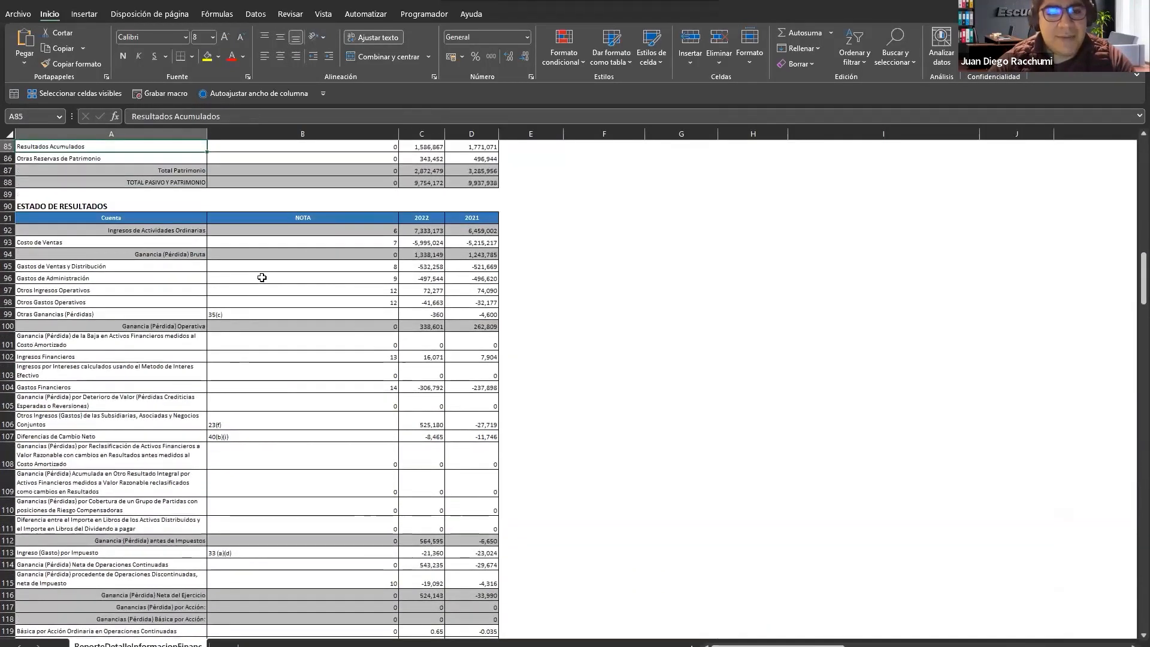
Step: Examine the Patrimonio accounts and the total rows that close the Estado de Situación Financiera, including Resultados Acumulados for 2021
key(Down)
key(Down)
key(Down)
key(Down)
key(Down)
key(Down)
key(Down)
key(Down)
key(Down)
key(Down)
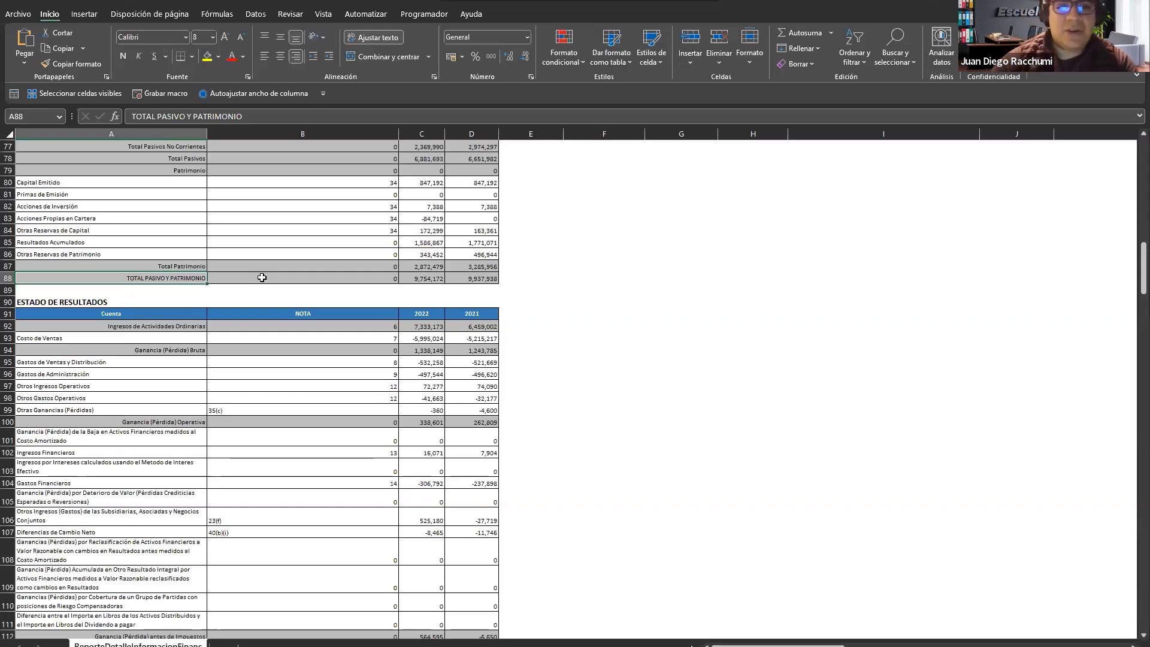
click(461, 243)
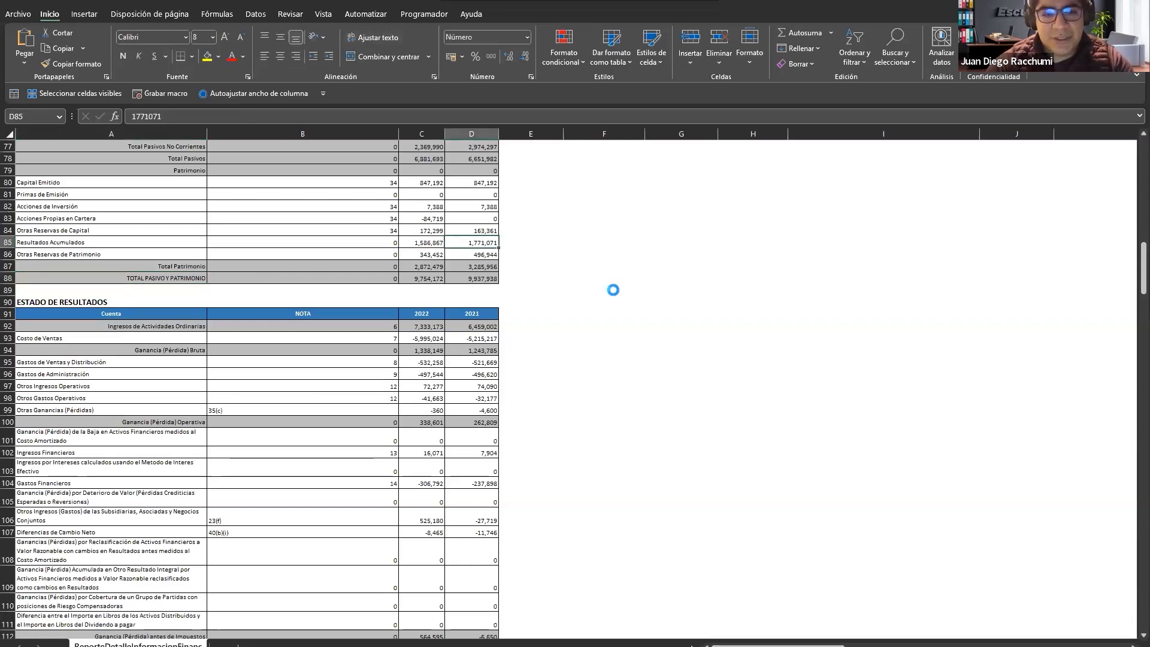
Step: Save the report to the Escritorio folder as an Excel workbook (Libro de Excel) named EEFF
key(ctrl+s)
click(563, 367)
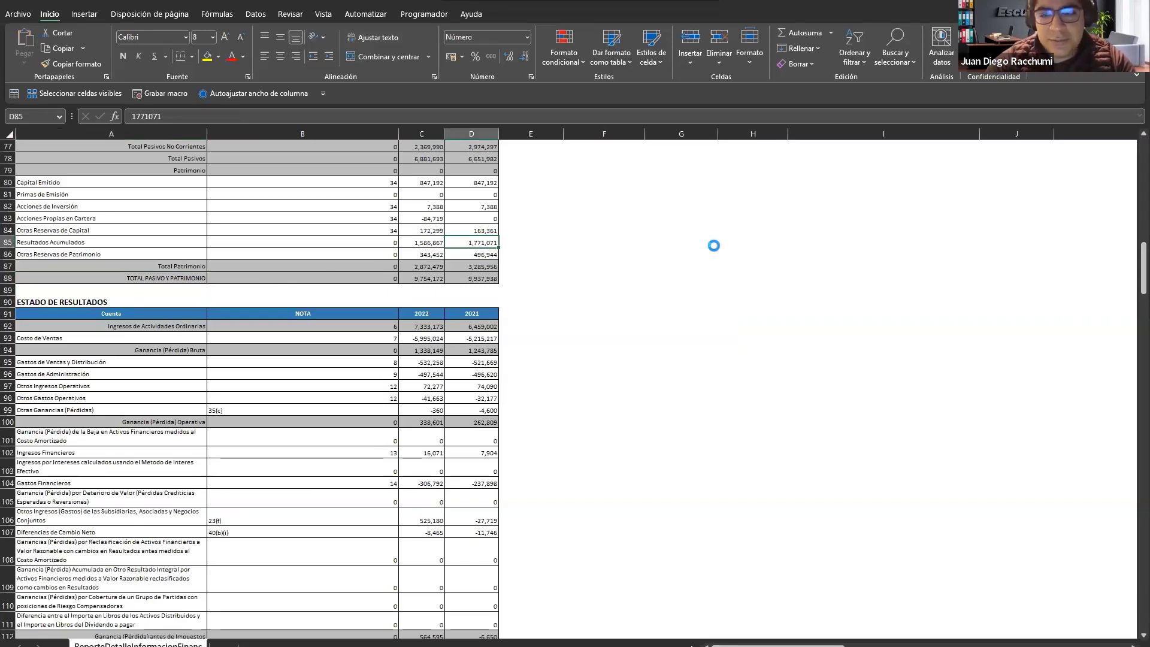
key(F12)
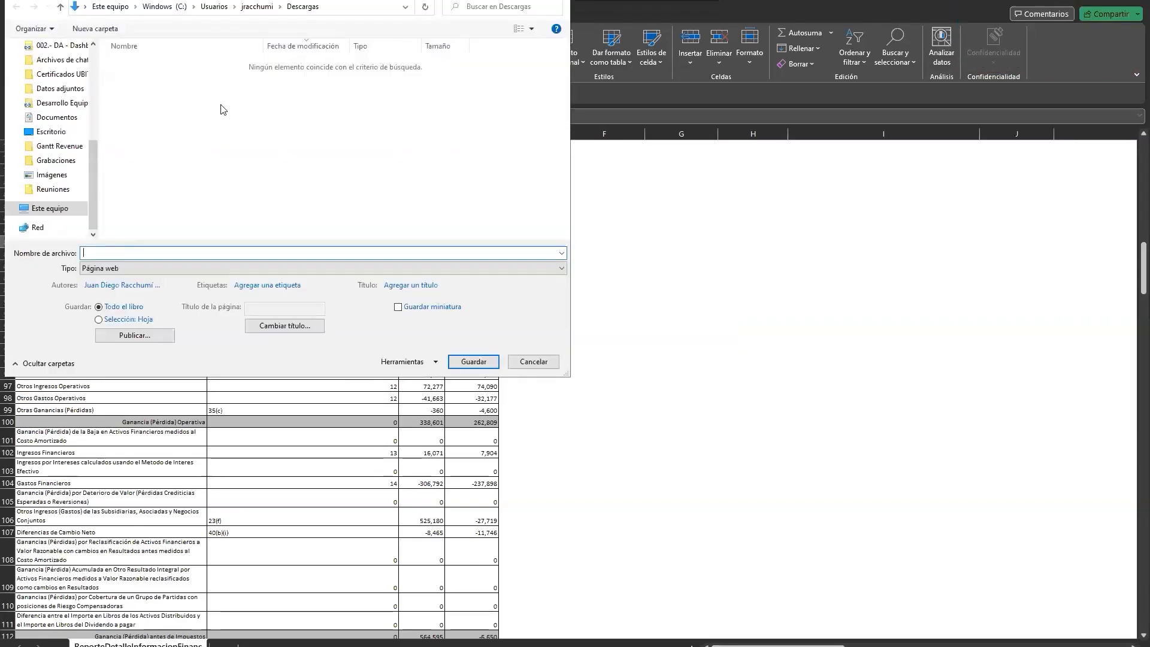
drag(94, 150, 96, 64)
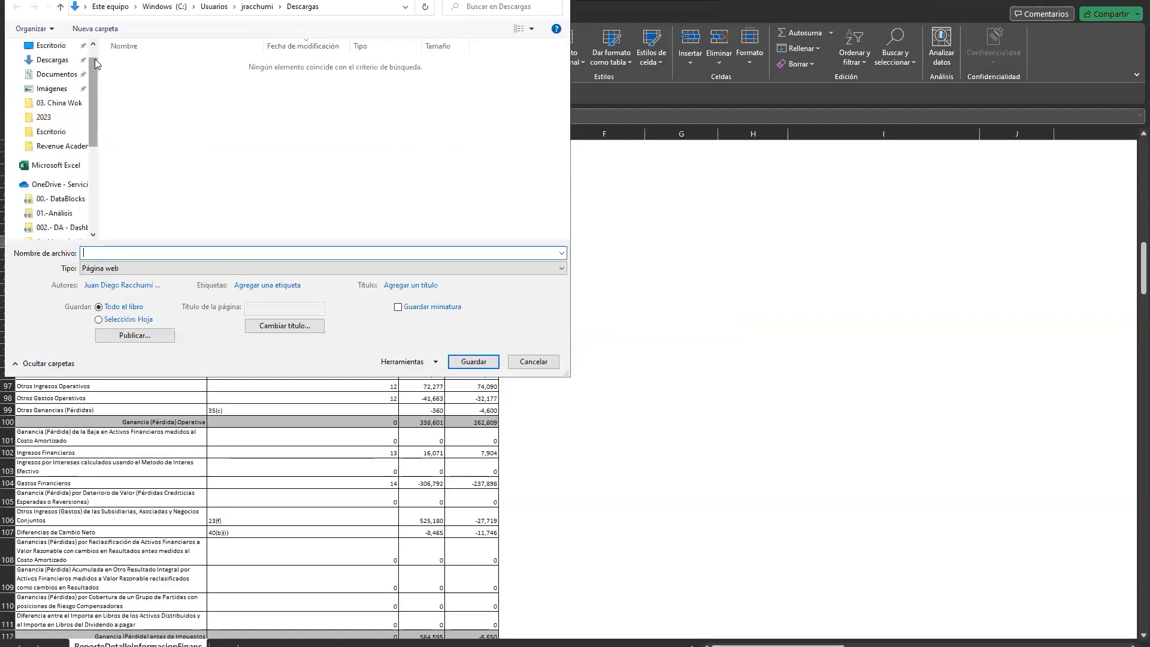
click(52, 60)
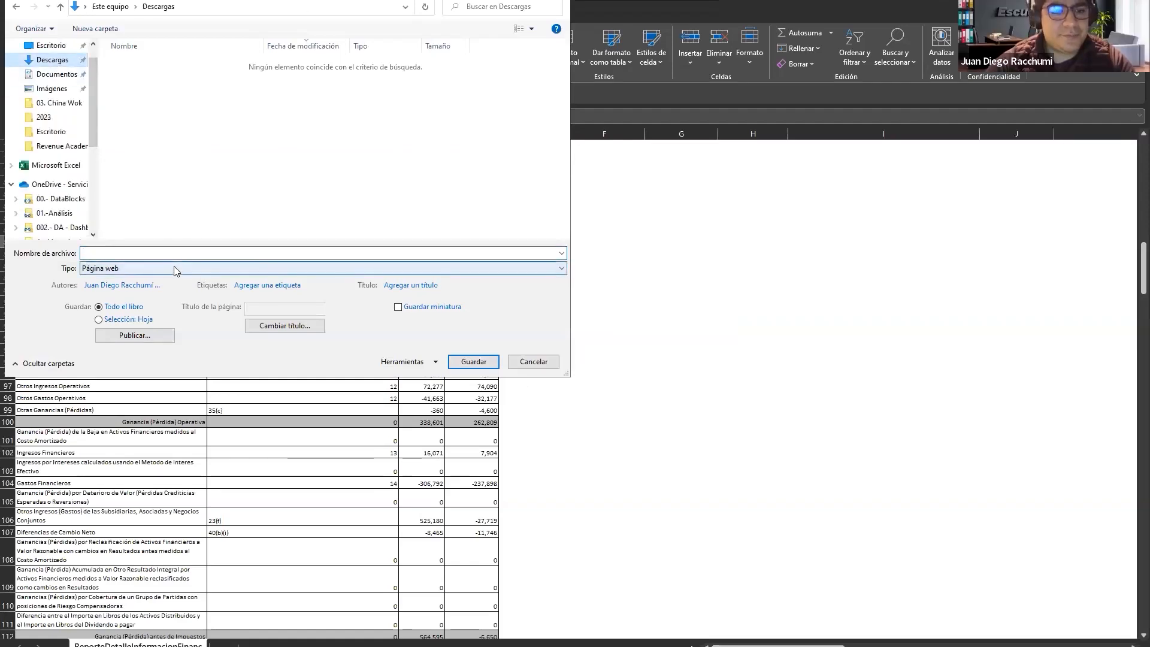
click(141, 268)
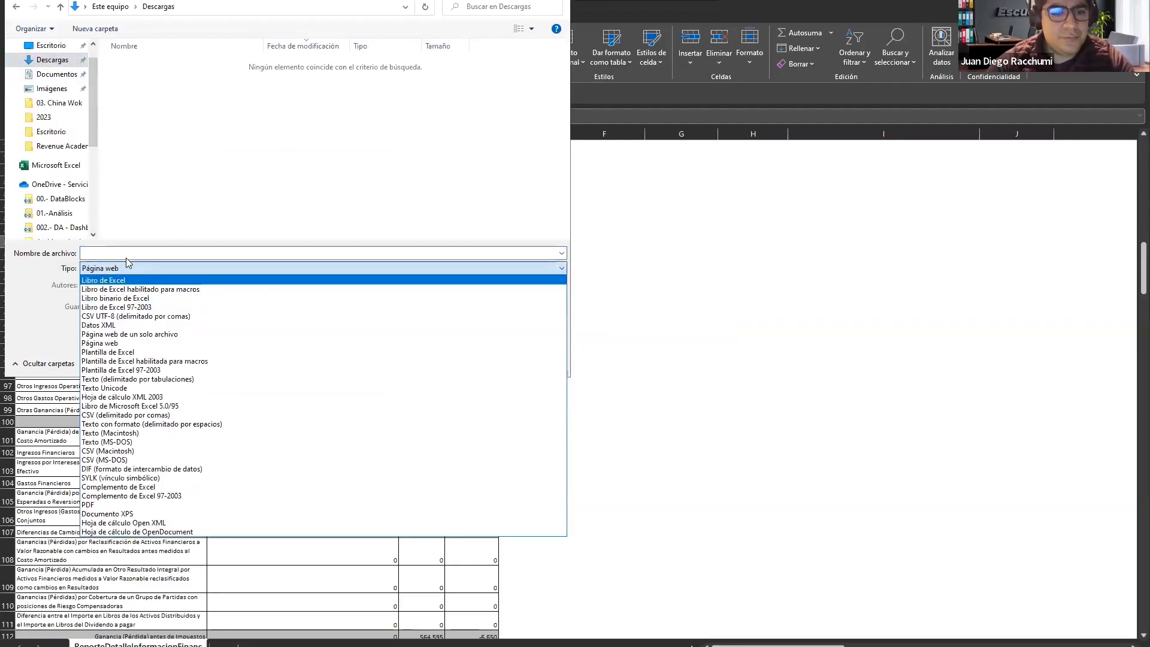
click(127, 256)
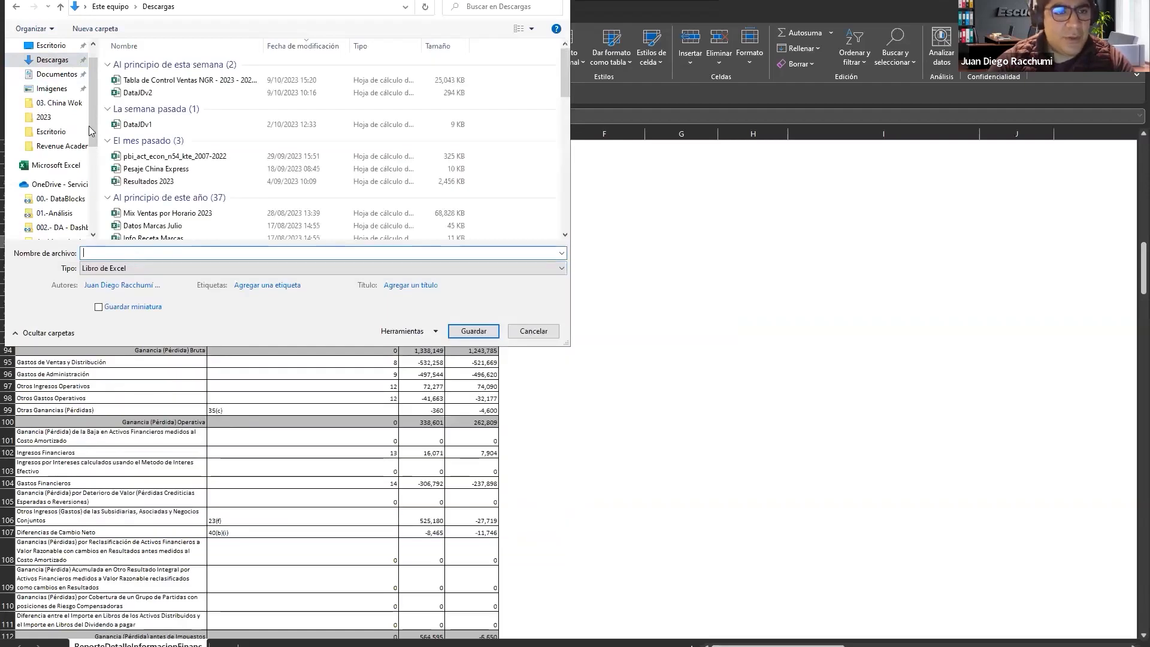
click(52, 46)
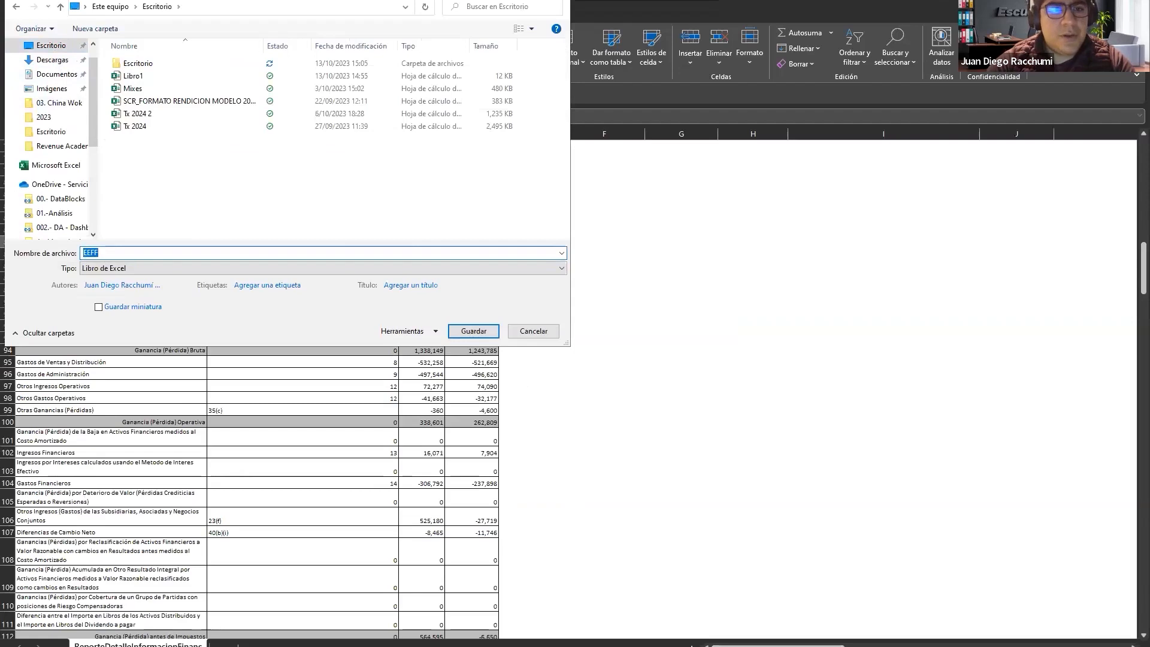
key(Return)
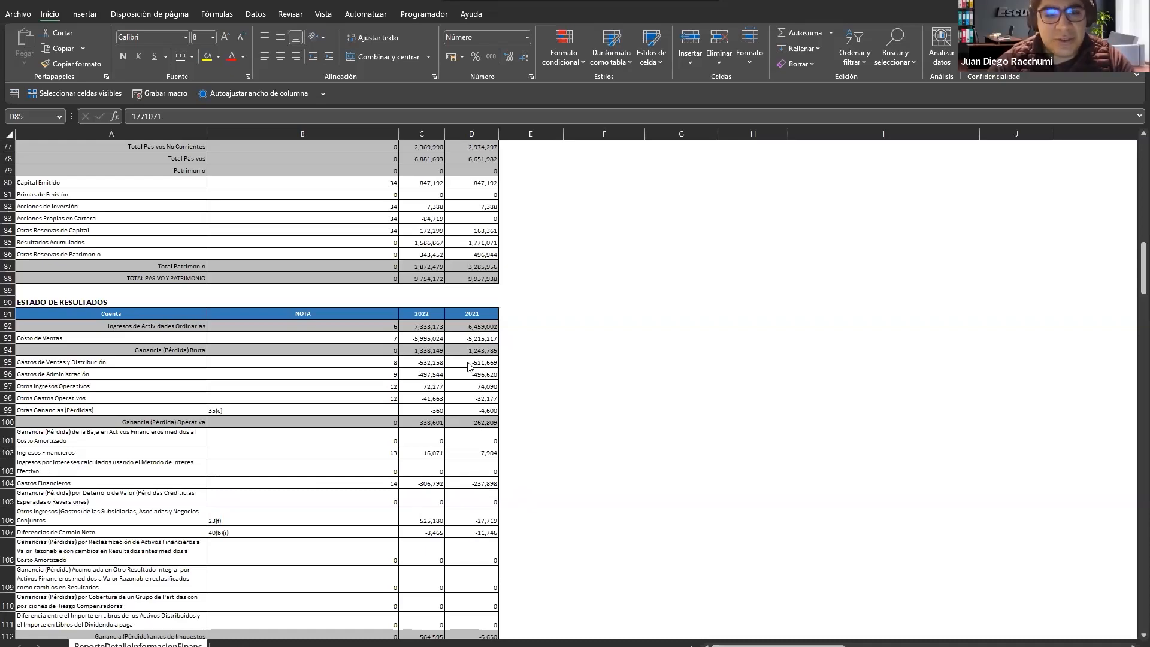
Step: Copy the whole Estado de Resultados section, from its title in A90 through row 131 and column D
click(95, 298)
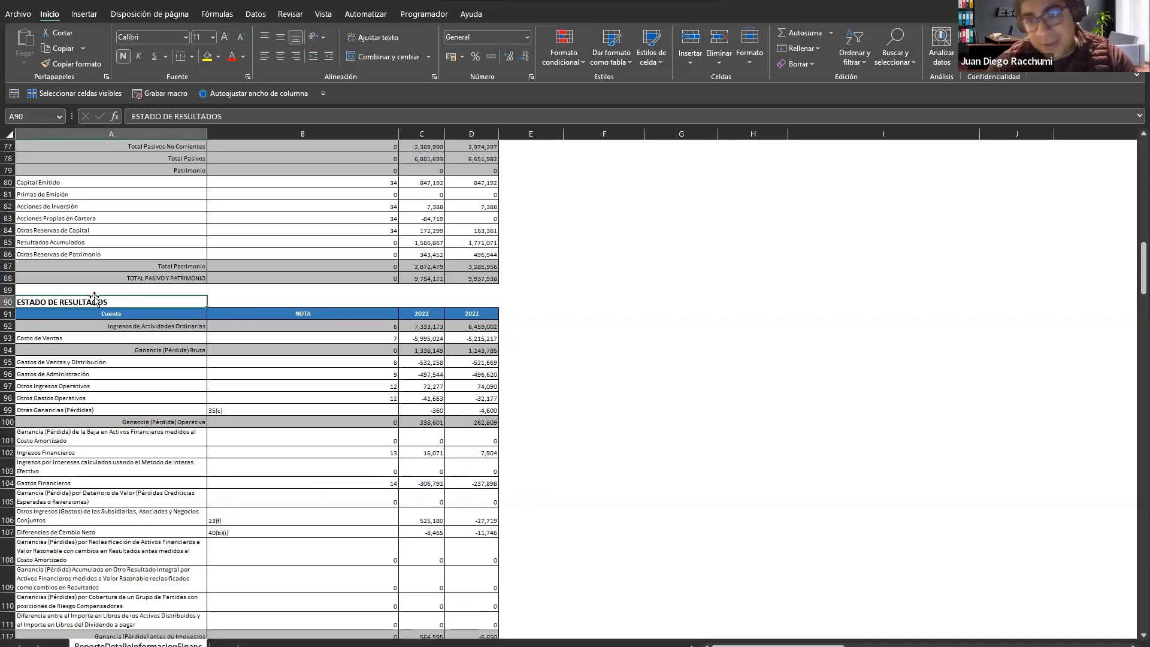
key(ctrl+shift+Down)
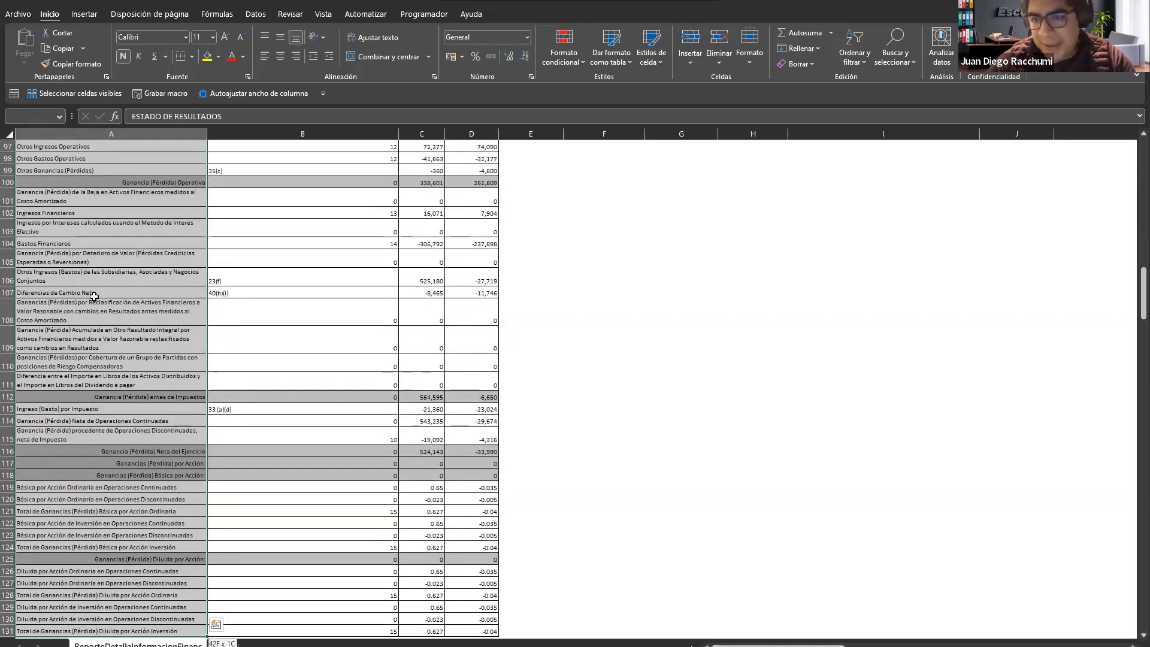
key(ctrl+shift+Right)
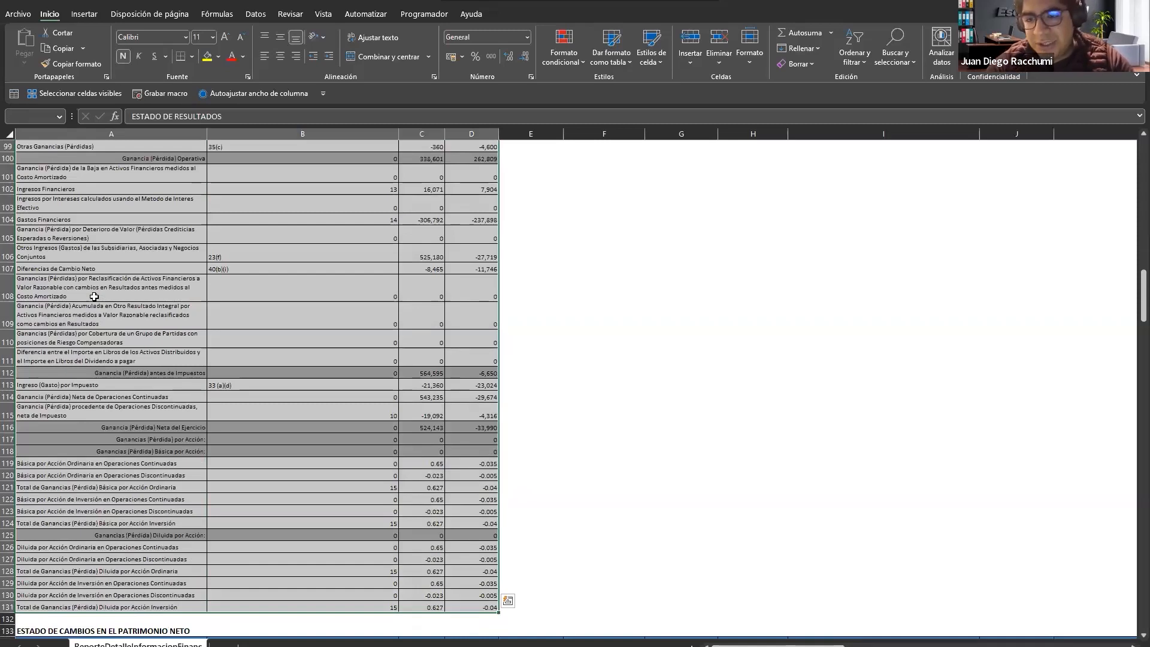
key(ctrl+c)
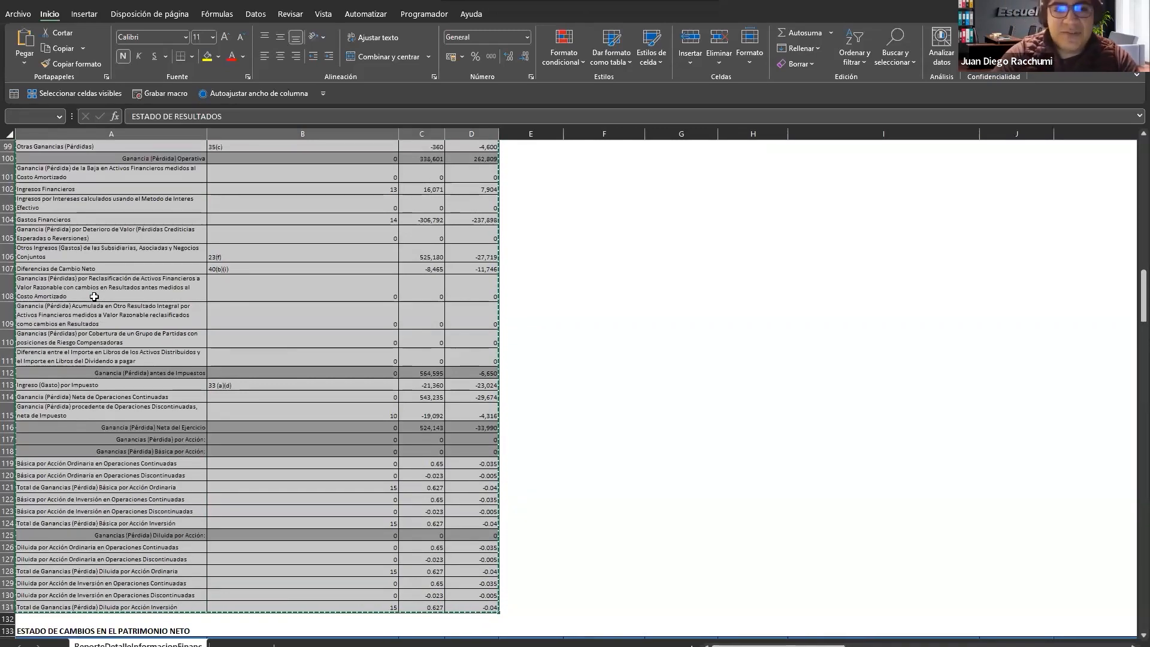
Step: Insert a new worksheet and paste the copied Estado de Resultados starting at cell C4
key(shift+F11)
key(Right)
key(Down)
key(Down)
key(Down)
key(Right)
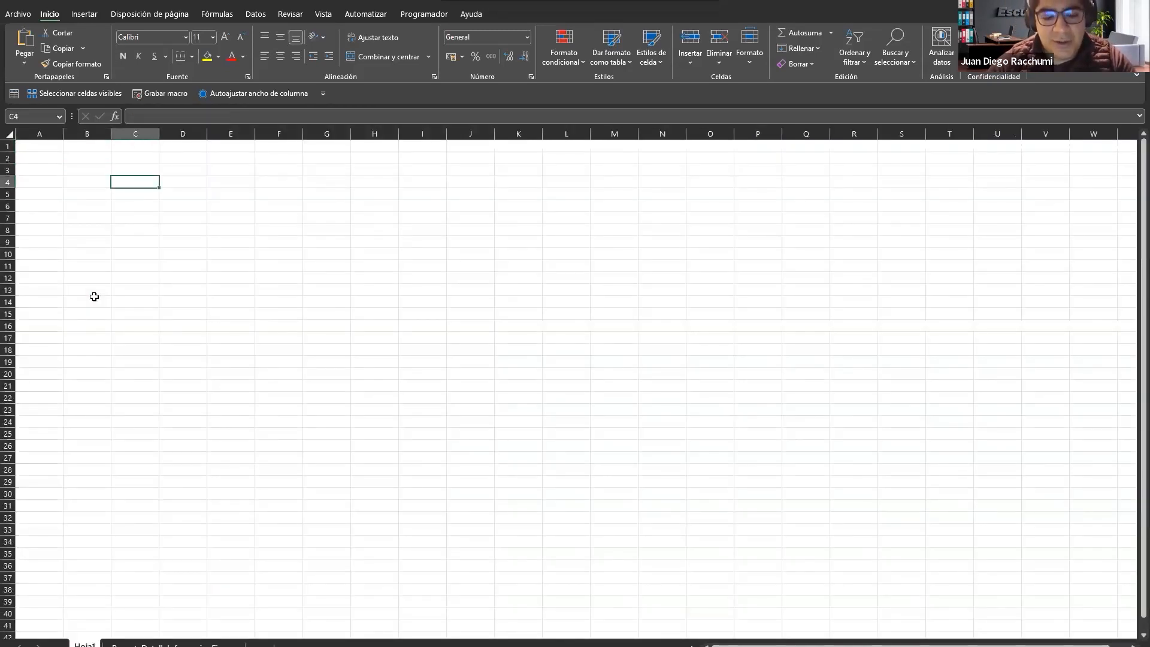
key(ctrl+v)
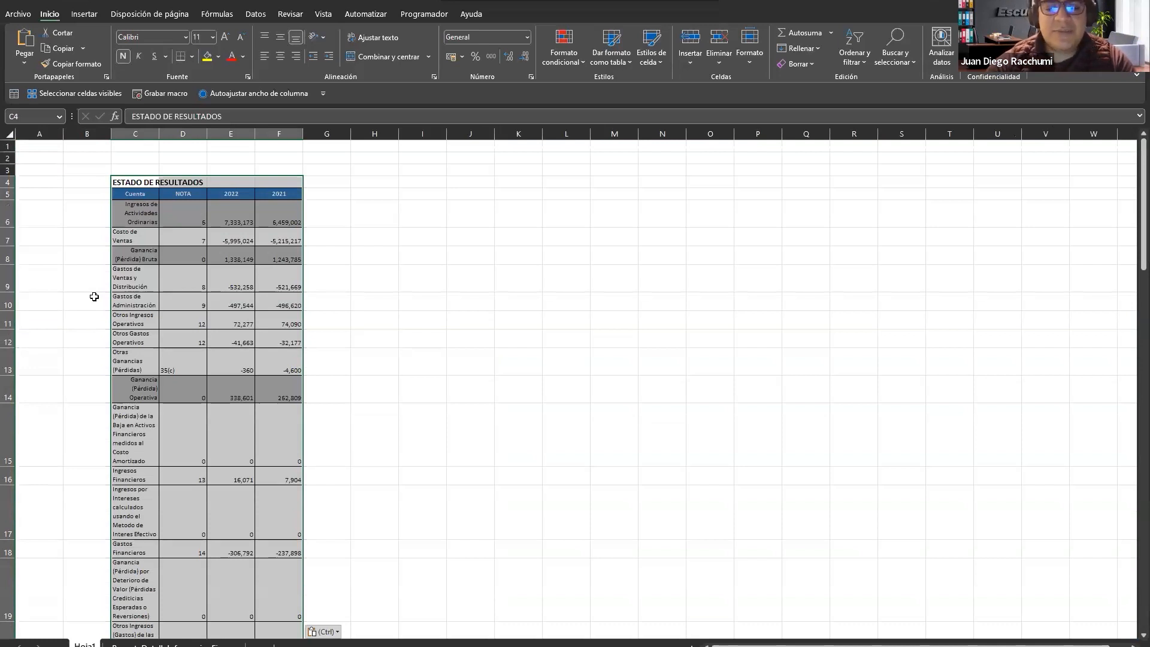
Step: Turn off text wrapping in the pasted table and autofit column C to the account names
click(395, 41)
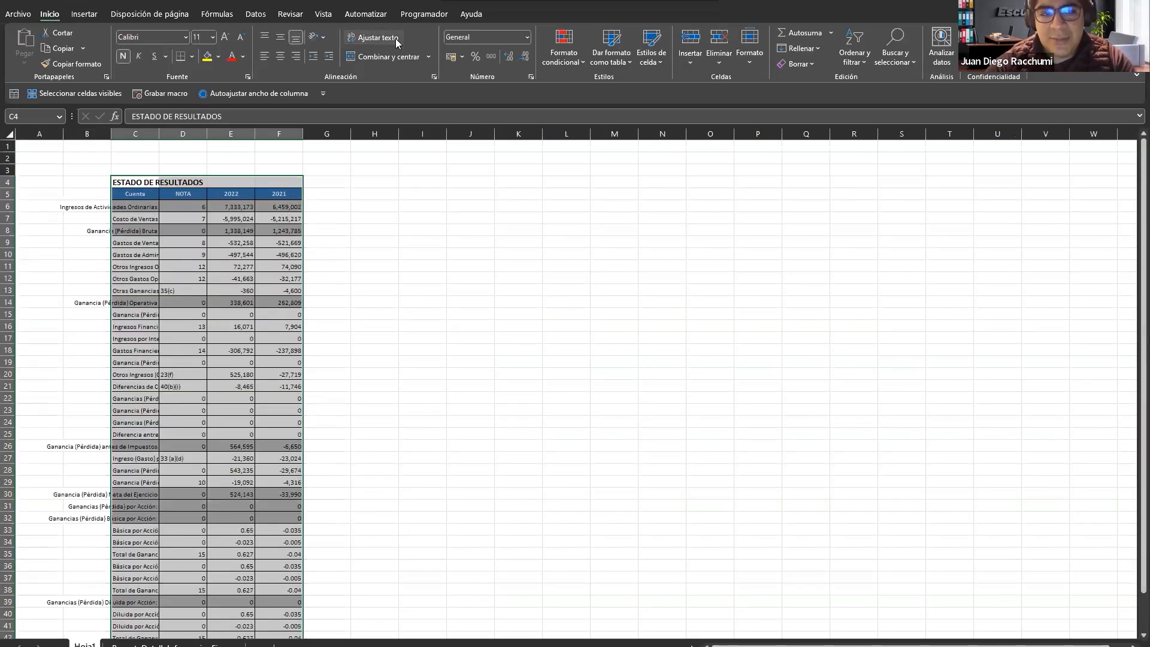
double_click(162, 133)
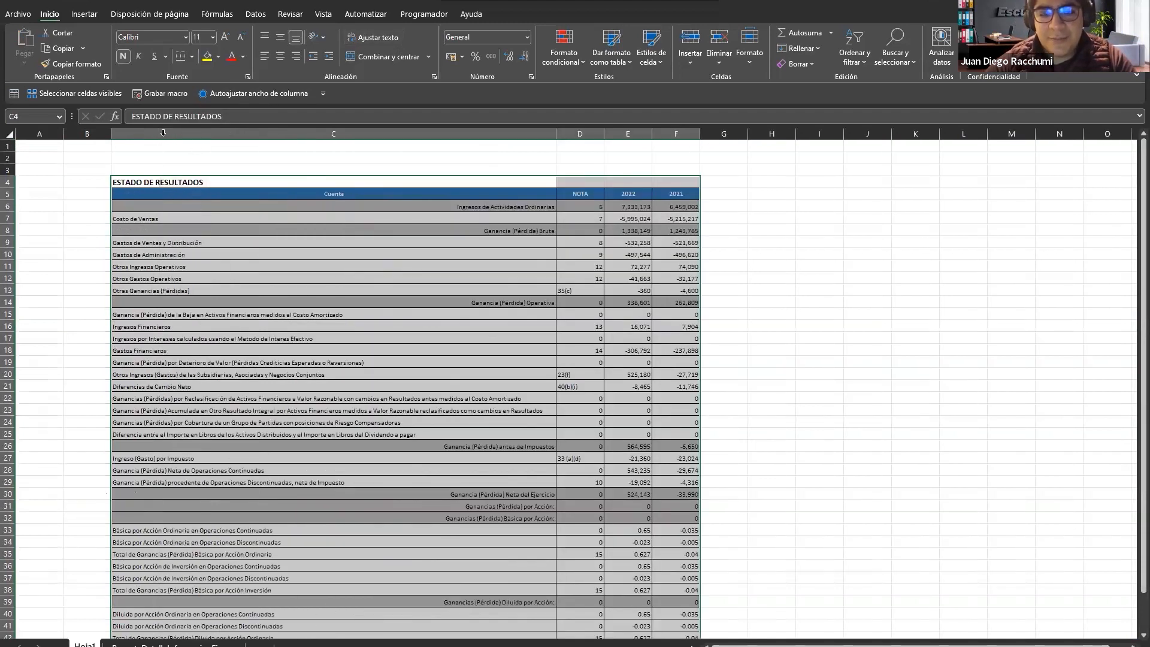
click(207, 297)
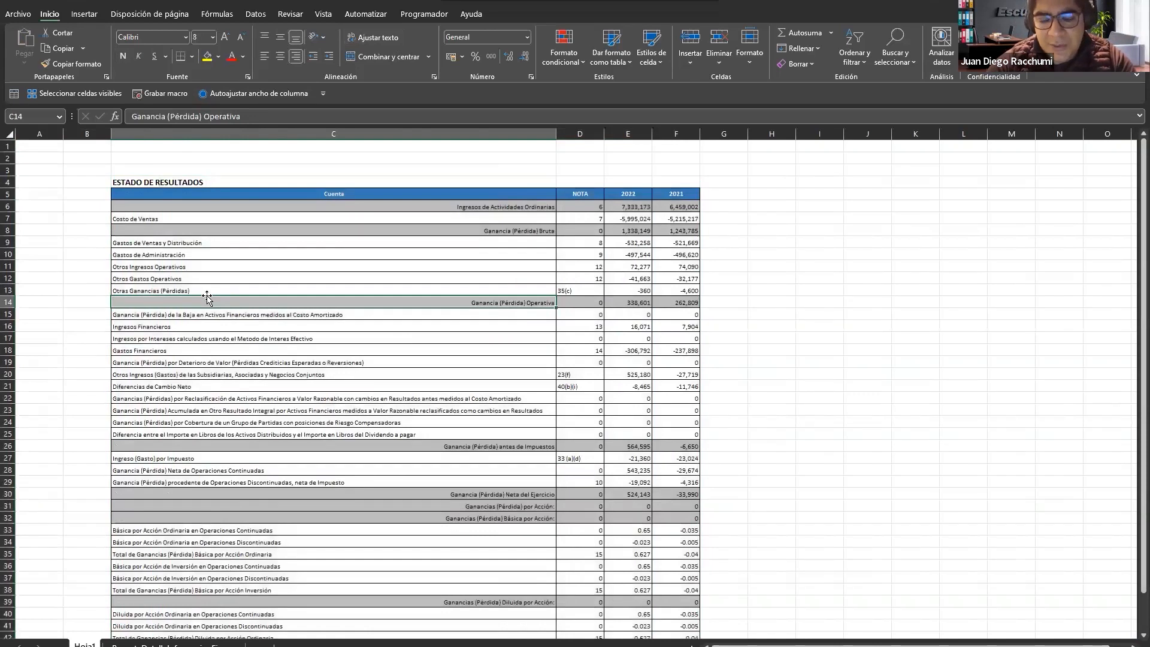
scroll(207, 297, up, 4)
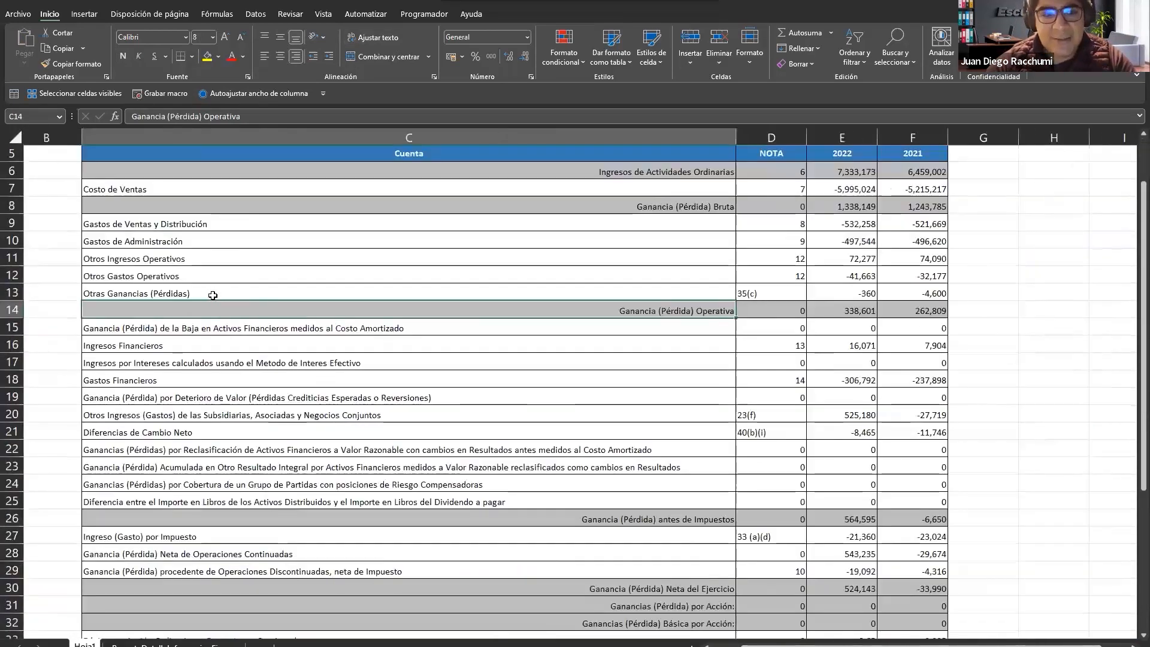
Step: Delete the empty column B beside the Estado de Resultados table
key(Up)
key(Up)
key(Up)
key(Up)
key(Up)
key(Up)
key(Up)
key(Up)
key(Up)
key(Up)
key(Up)
key(Up)
key(Up)
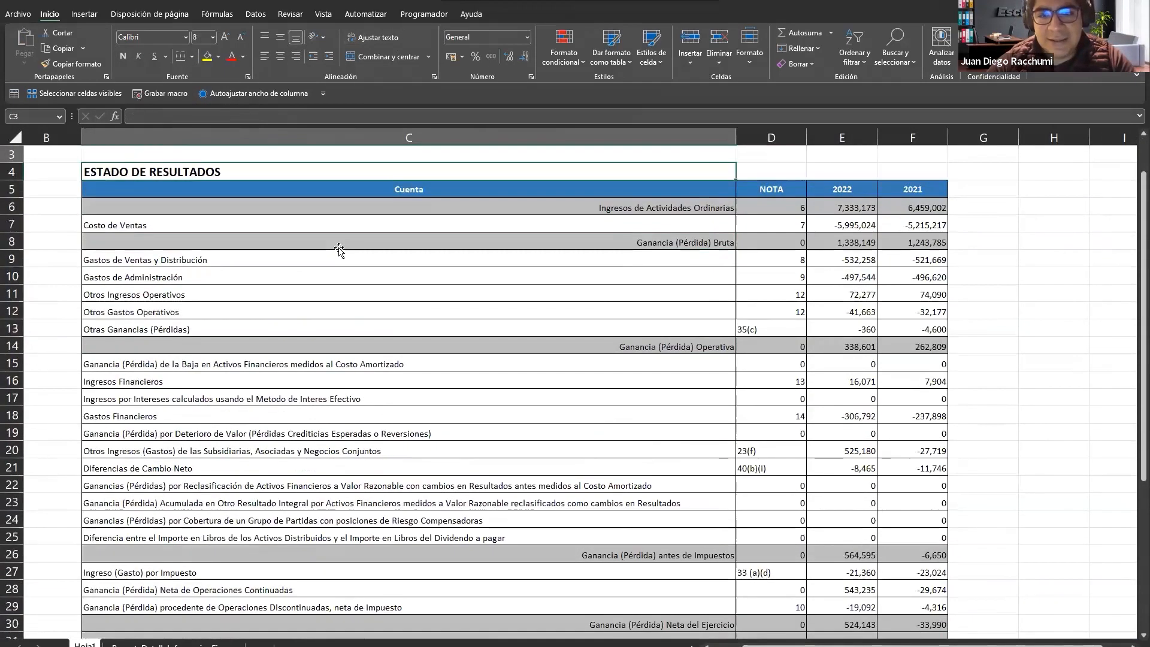
key(Down)
key(Right)
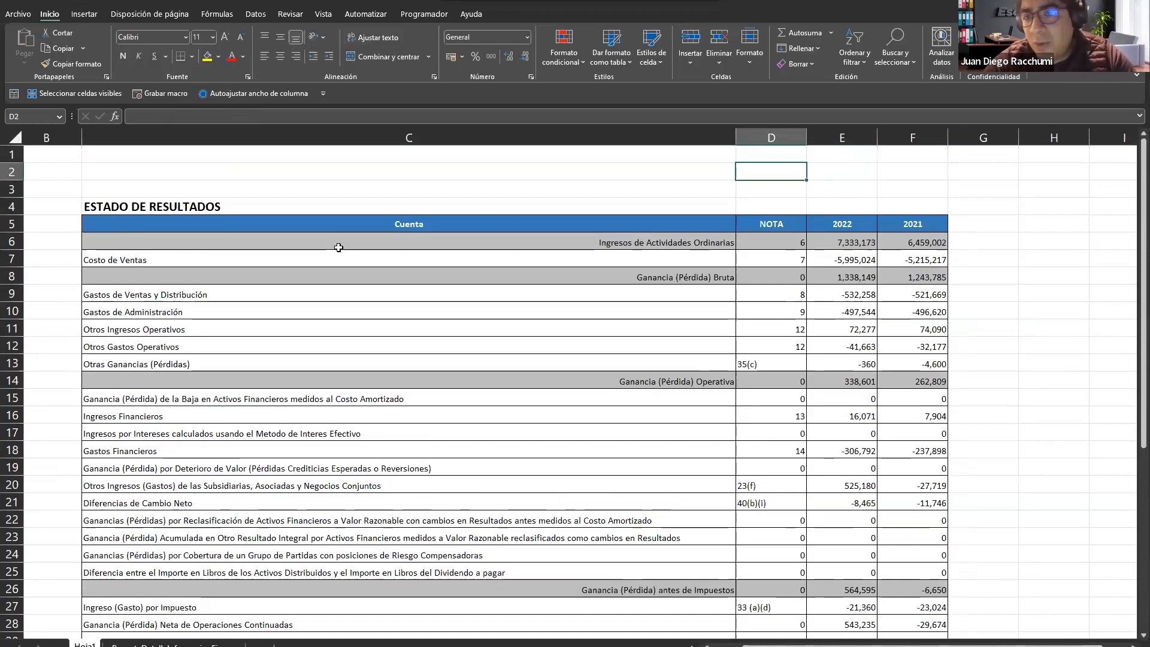
scroll(339, 247, left, 2)
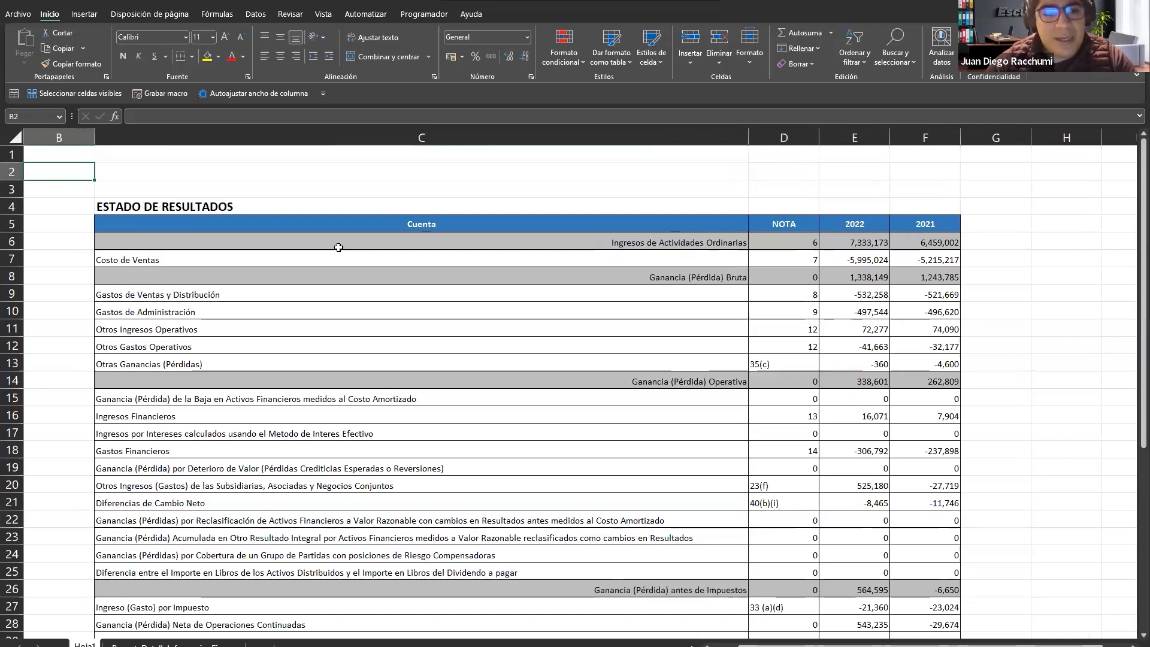
key(Left)
key(Left)
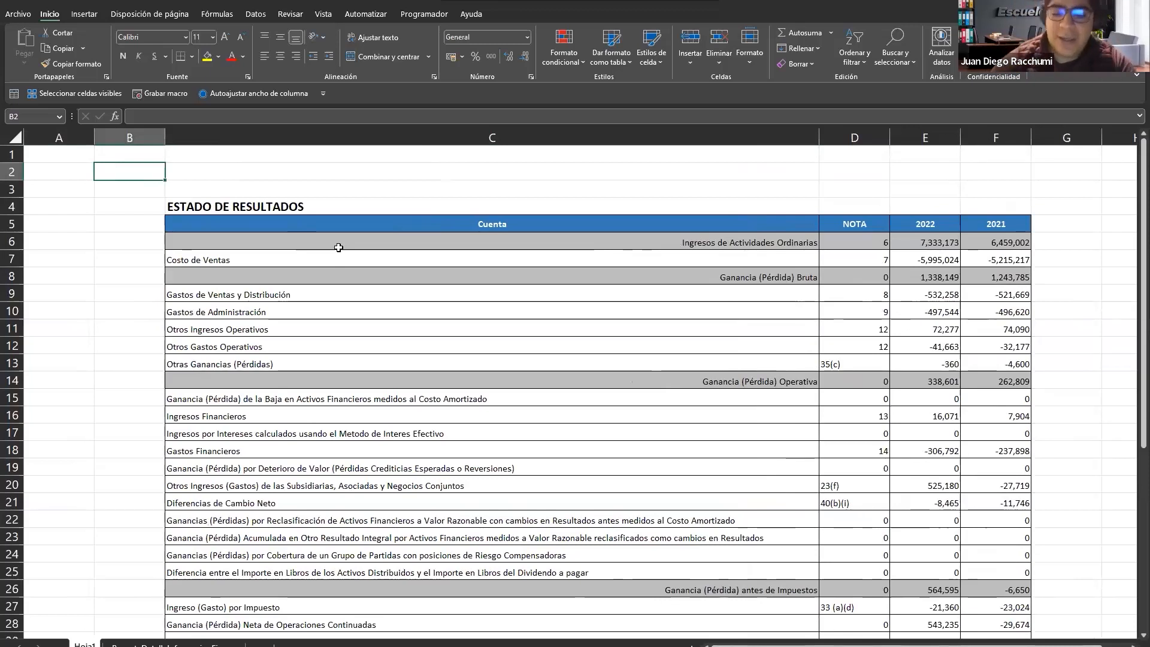
key(ctrl+space)
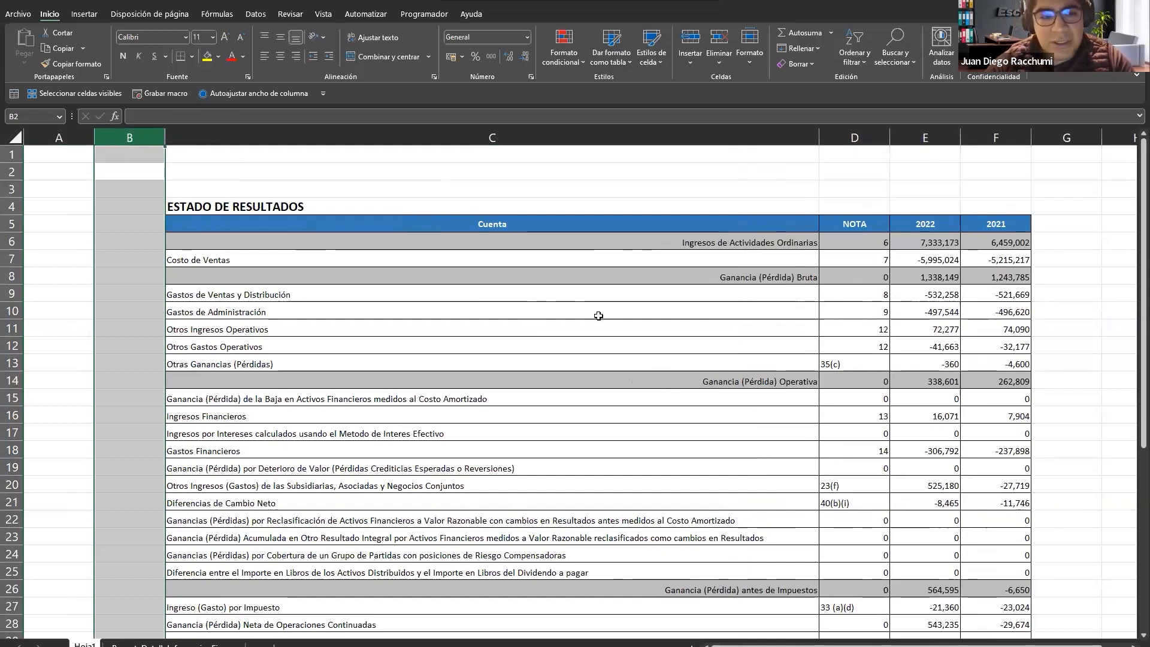
key(ctrl+minus)
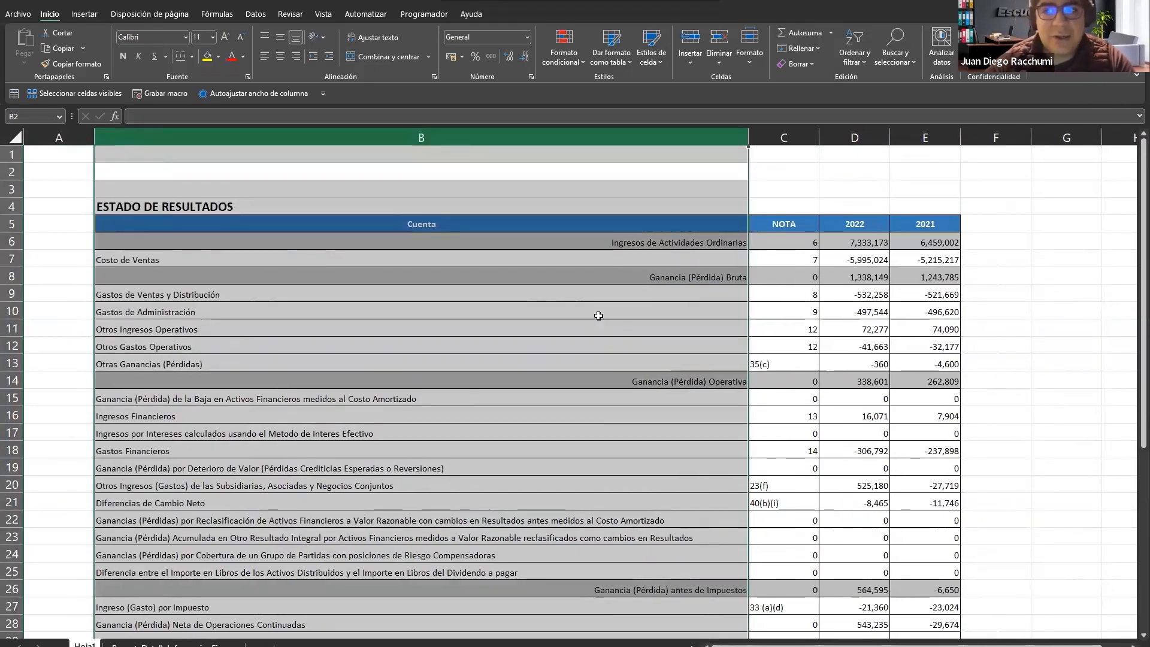
Step: Delete the empty row 2 above the Estado de Resultados title
key(Up)
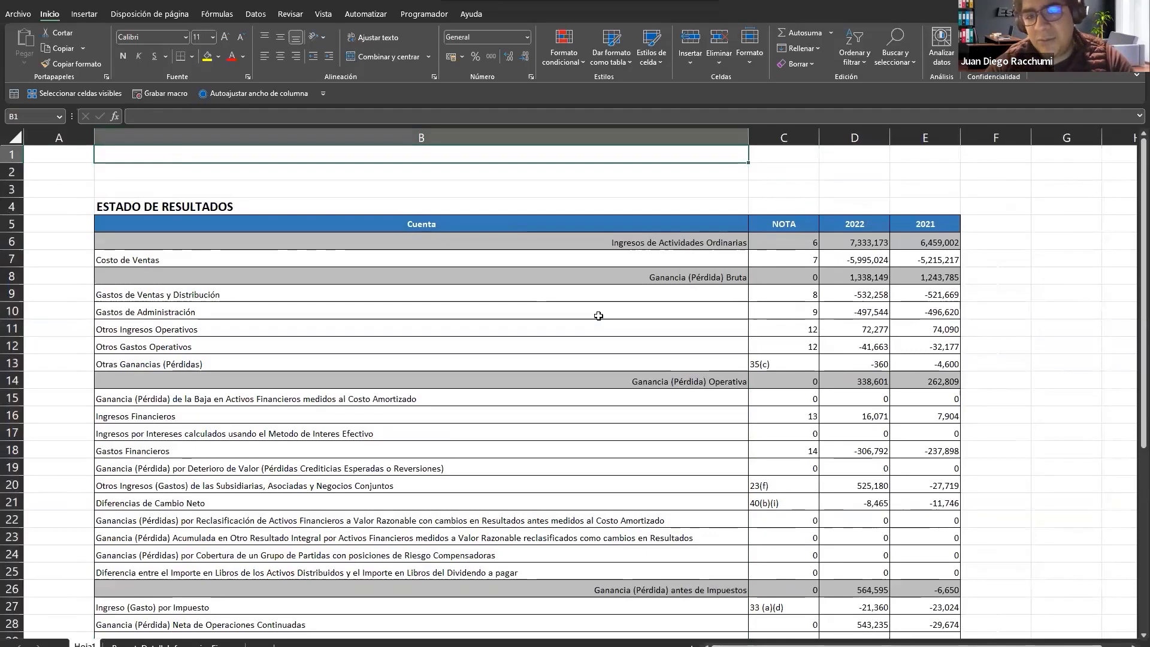
key(Down)
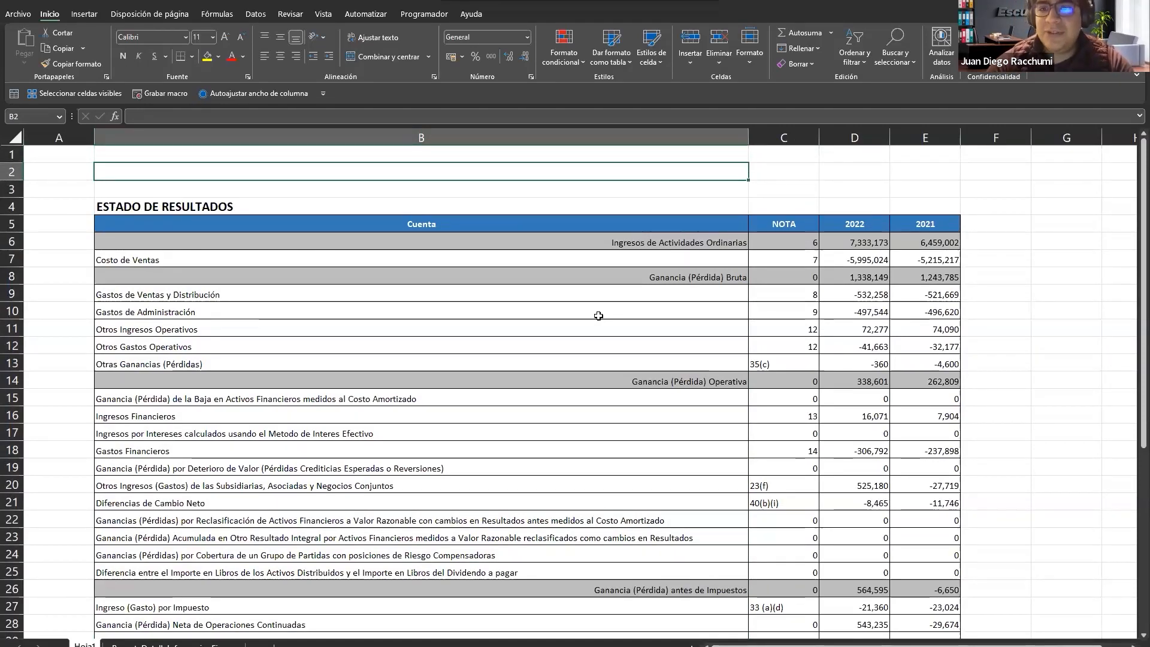
key(shift+space)
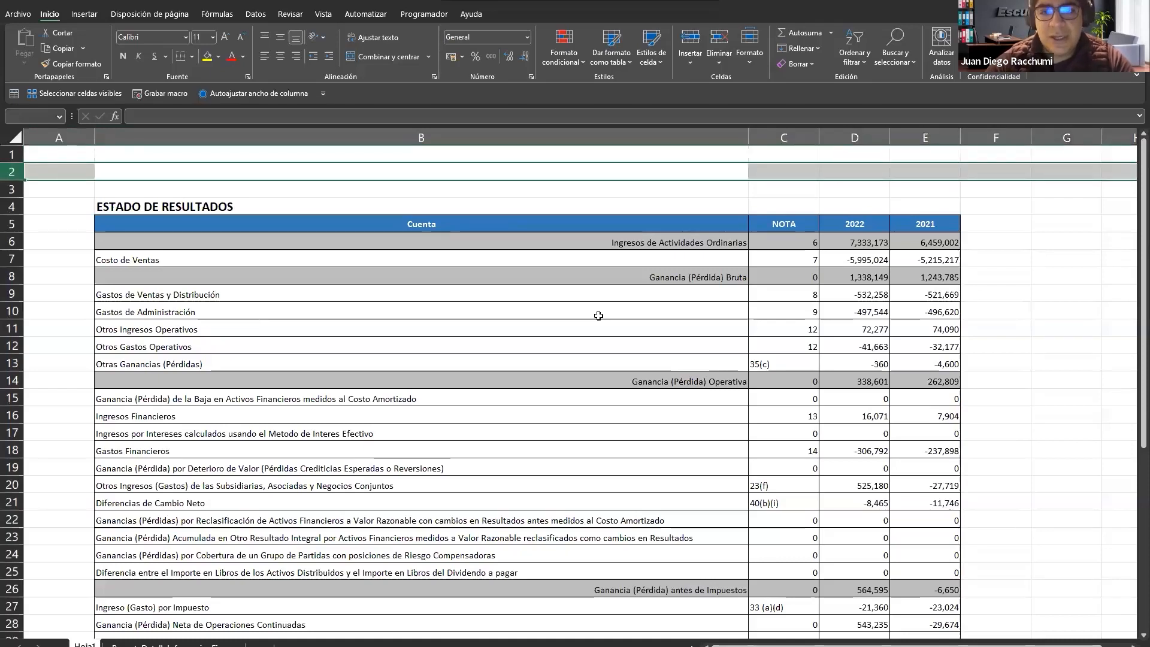
key(ctrl+minus)
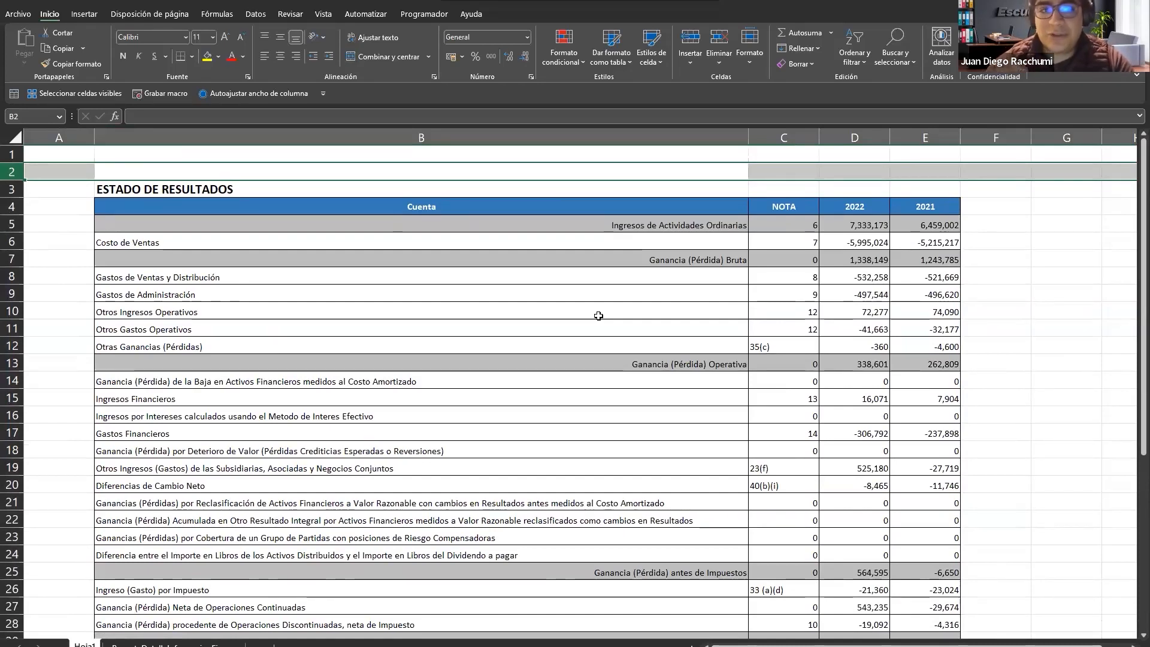
Step: Delete the NOTA column from the Estado de Resultados table
key(Right)
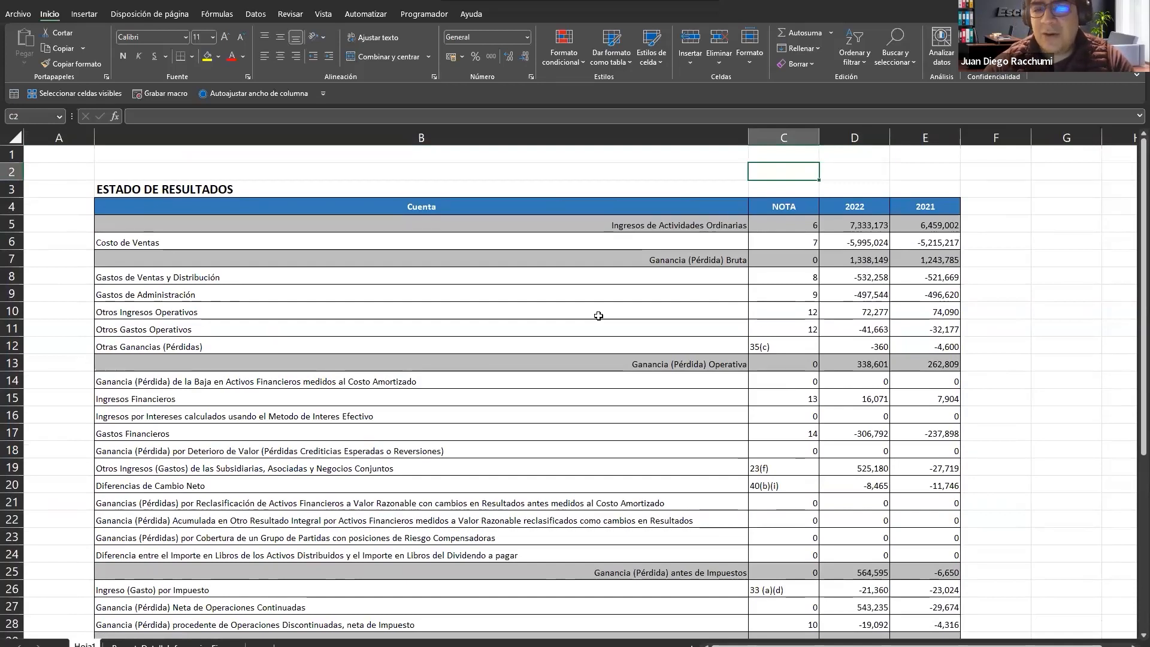
key(ctrl+space)
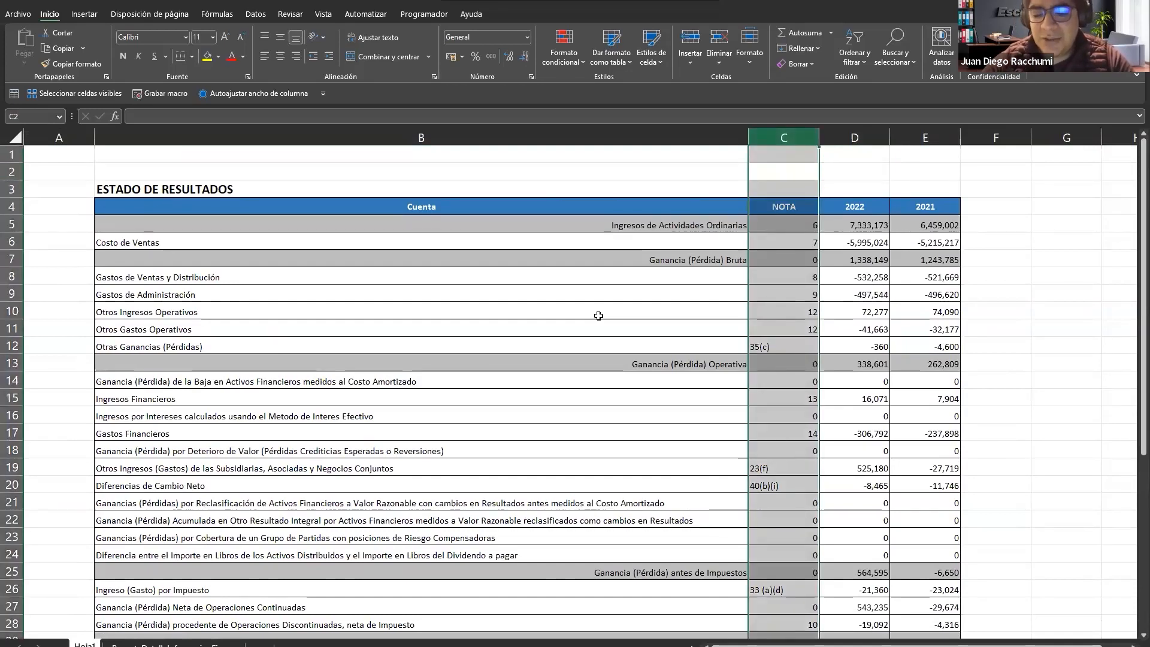
key(ctrl+minus)
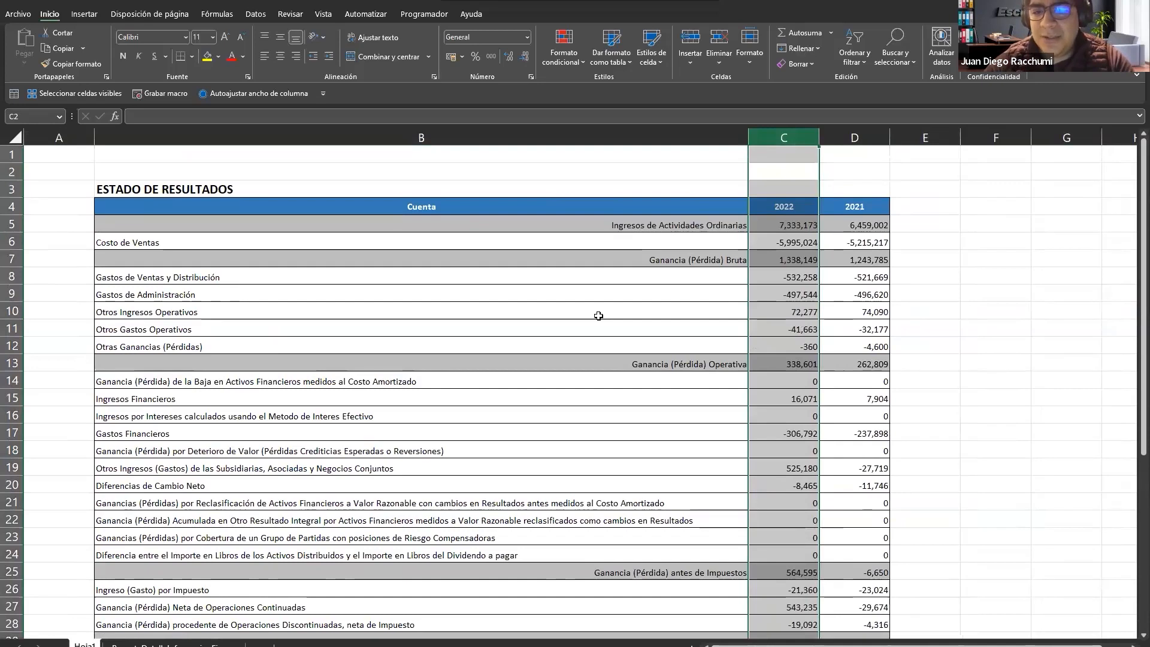
Step: Review the 2022 column of the Estado de Resultados from its header down to Otros Gastos Operativos
key(Right)
key(Left)
key(Down)
key(Down)
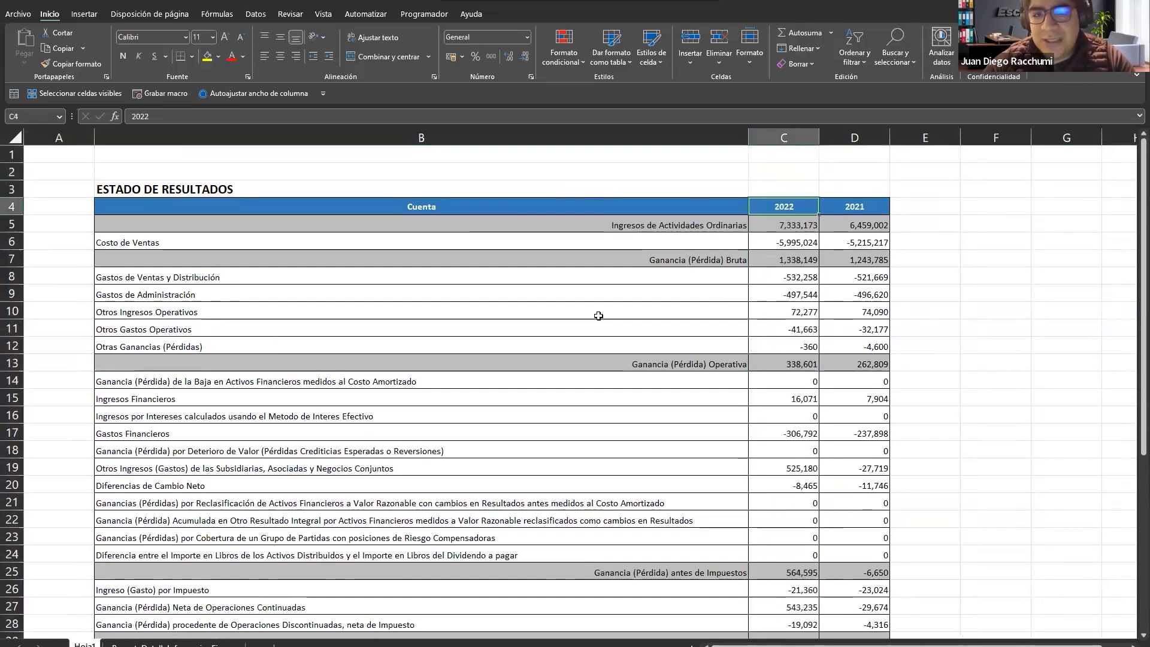
key(Down)
key(Down)
key(Down)
key(Down)
key(Down)
key(Down)
key(Down)
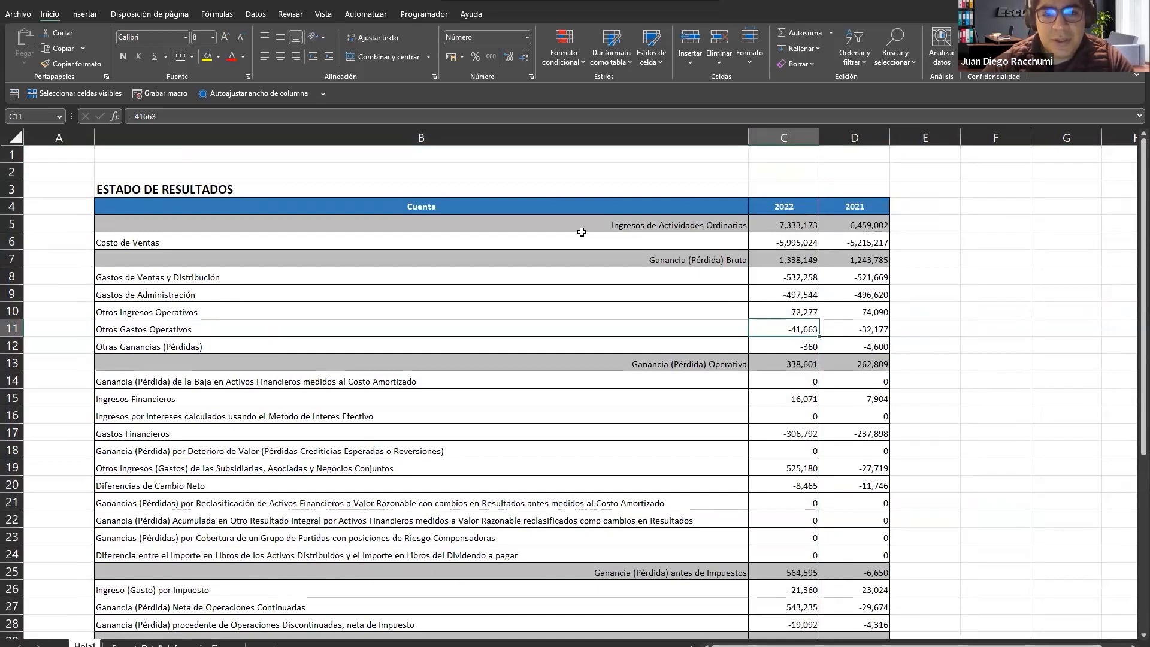
key(alt+Tab)
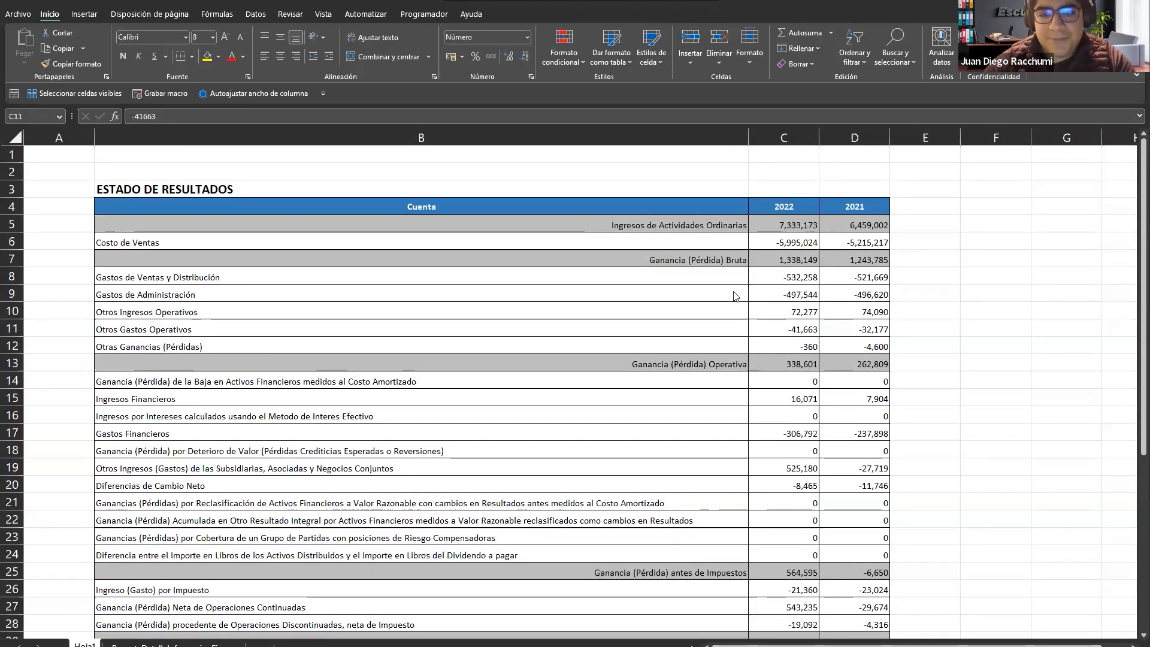
key(alt+Tab)
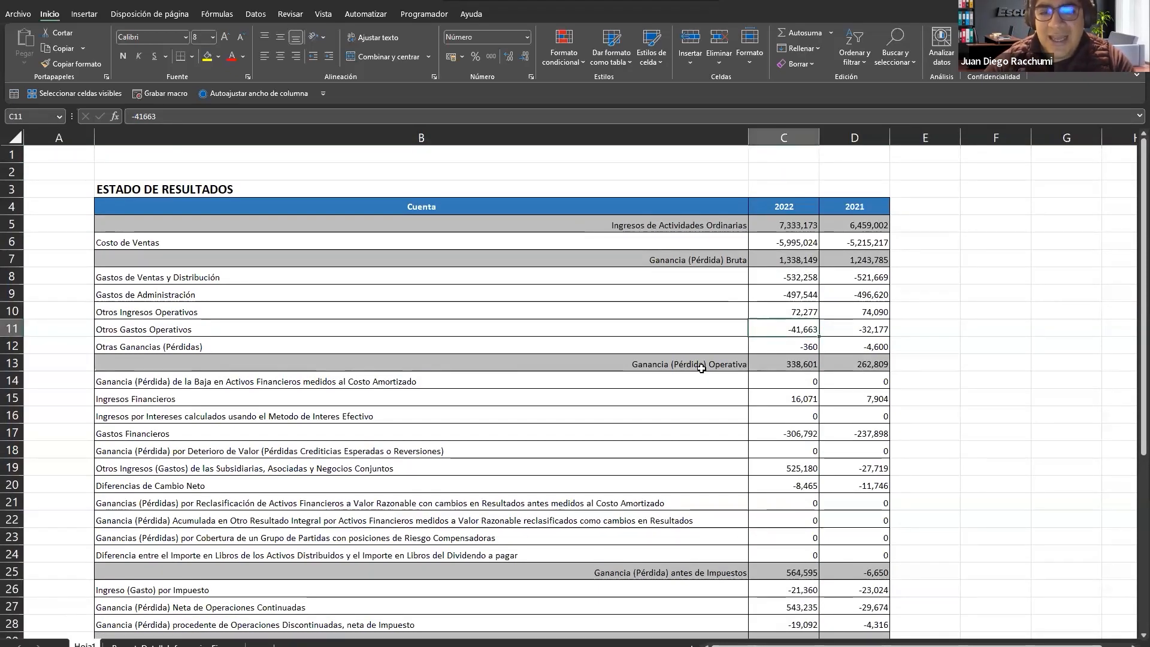
key(Page_Down)
key(Page_Up)
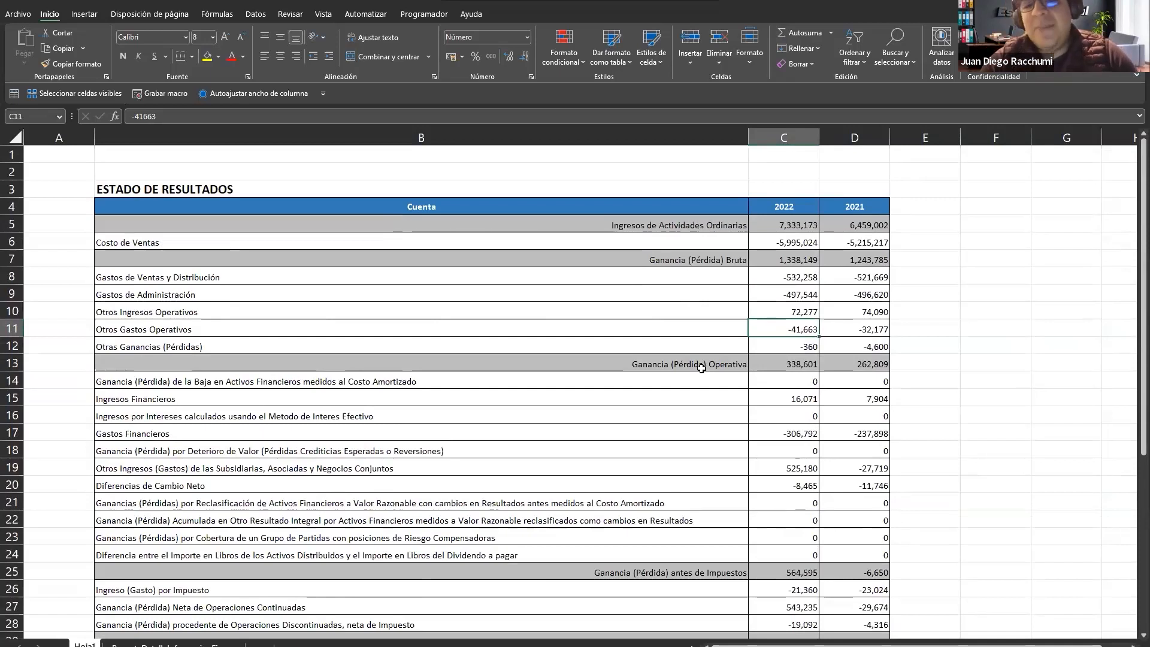
Step: Delete the entire row for Ganancia (Pérdida) de la Baja en Activos Financieros medidos al Costo Amortizado
key(Down)
key(Down)
key(Down)
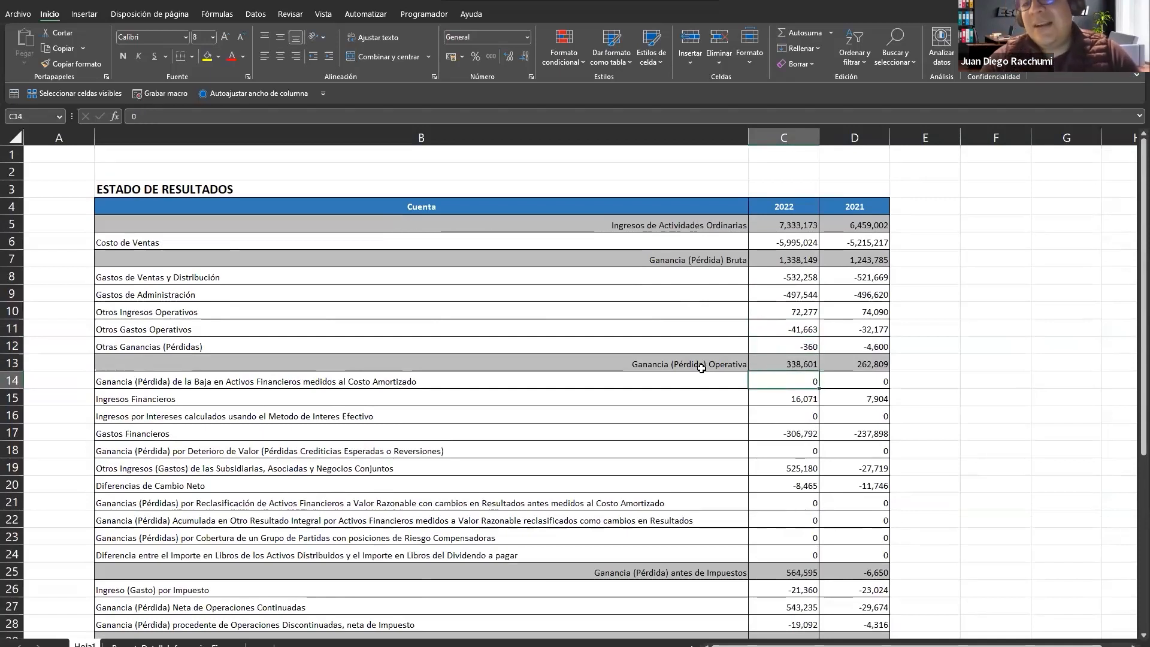
key(shift+space)
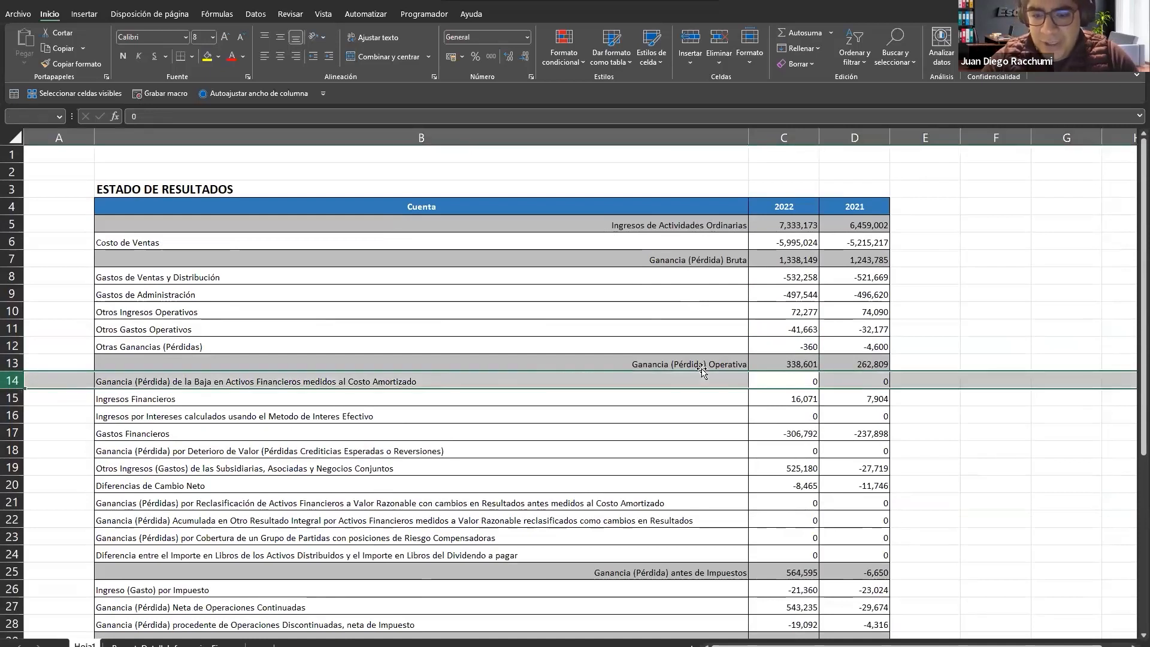
key(ctrl+minus)
Step: Delete the zero-value rows for Ingresos por Intereses calculados usando el Metodo de Interes Efectivo and Ganancia (Pérdida) por Deterioro de Valor
key(Down)
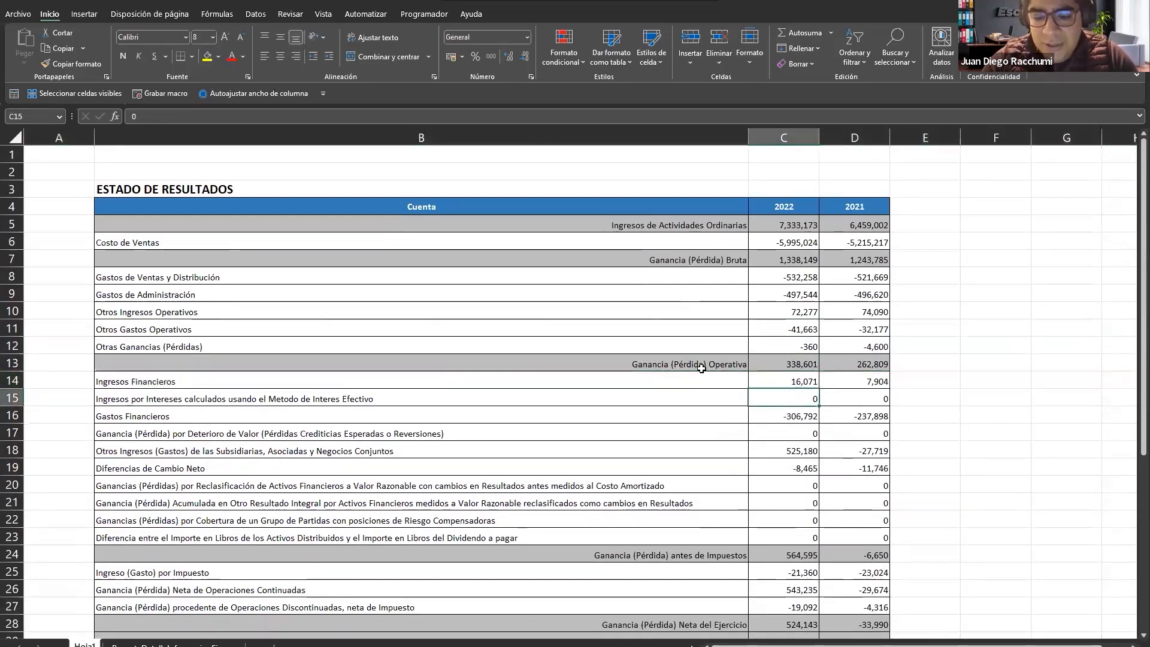
key(shift+space)
key(ctrl+minus)
key(Down)
key(shift+space)
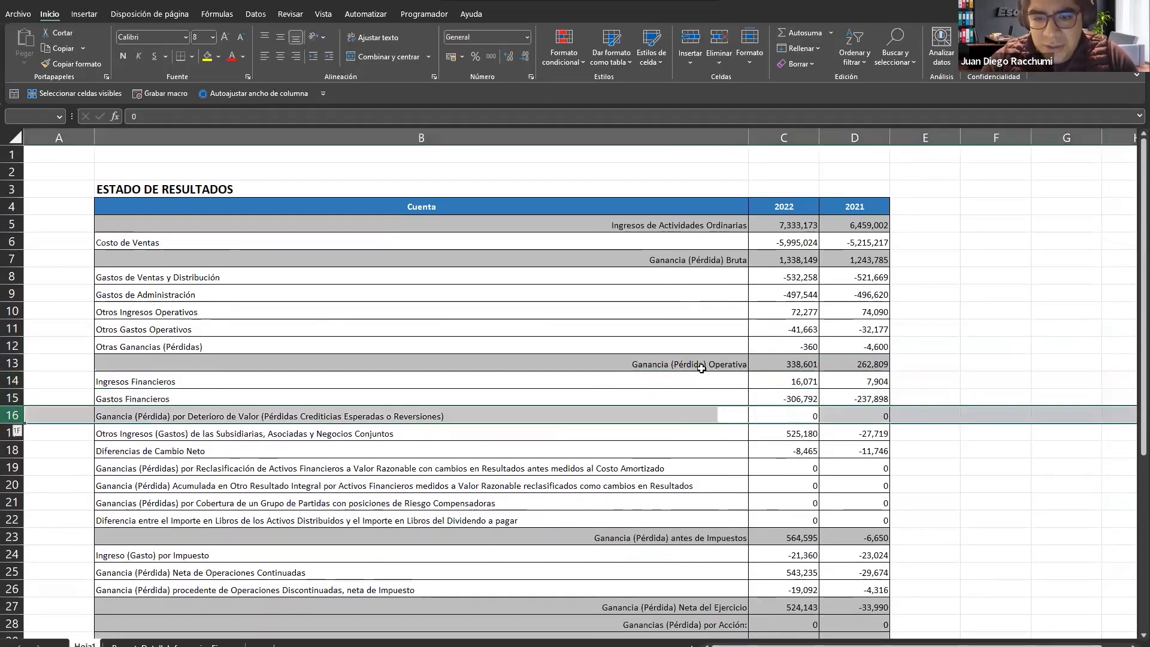
key(ctrl+minus)
Step: Delete the four zero-value rows between Diferencias de Cambio Neto and Ganancia (Pérdida) antes de Impuestos
key(Down)
key(Down)
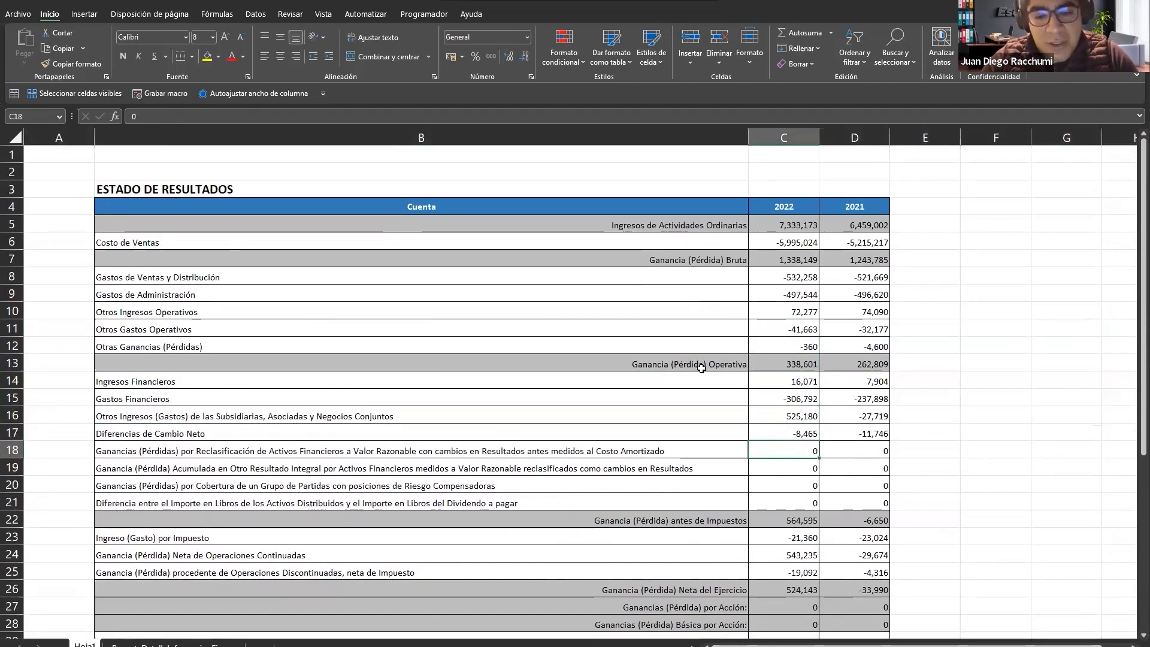
key(Down)
key(shift+Down)
key(shift+Down)
key(shift+space)
key(ctrl+minus)
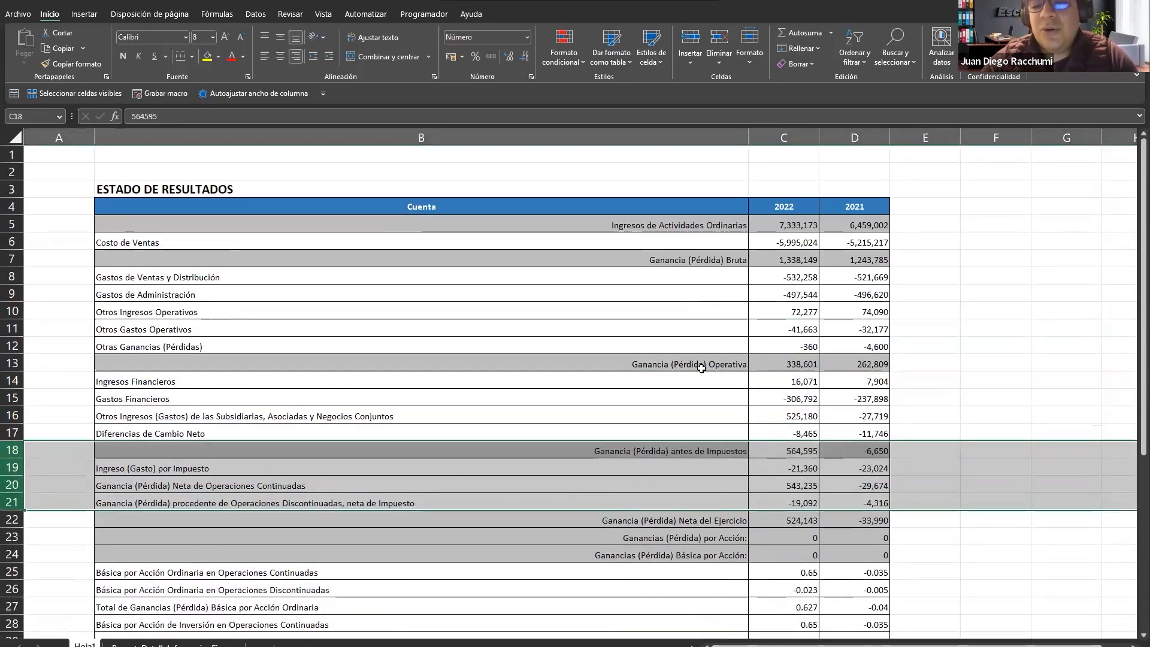
Step: Delete the rows for Ganancias (Pérdida) por Acción and Ganancias (Pérdida) Básica por Acción
key(Down)
key(Down)
key(Down)
key(Down)
key(Down)
key(shift+Down)
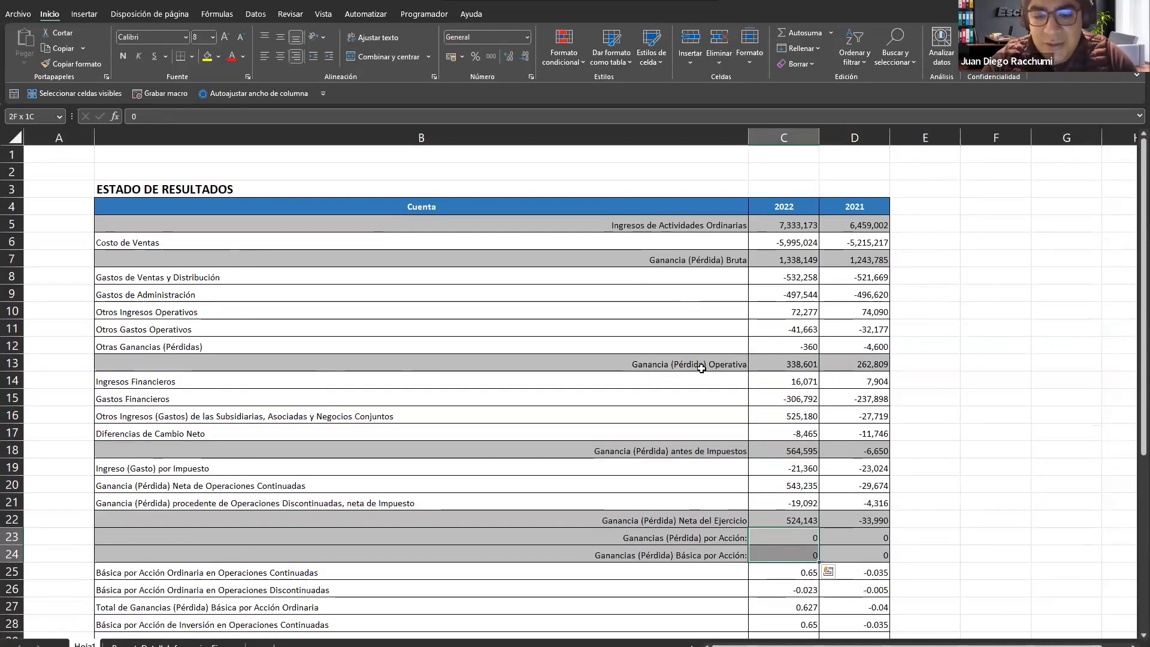
key(shift+space)
key(ctrl+minus)
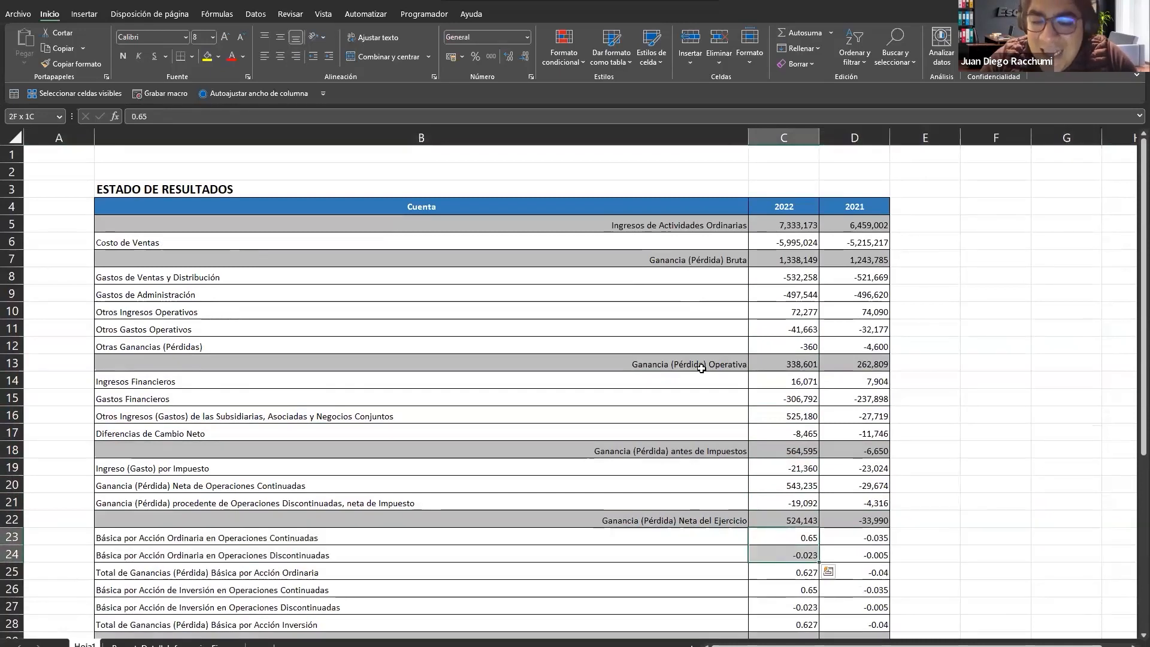
Step: Delete all remaining per-share earnings rows, 23 to 35, below Ganancia (Pérdida) Neta del Ejercicio
scroll(701, 368, down, 2)
key(Home)
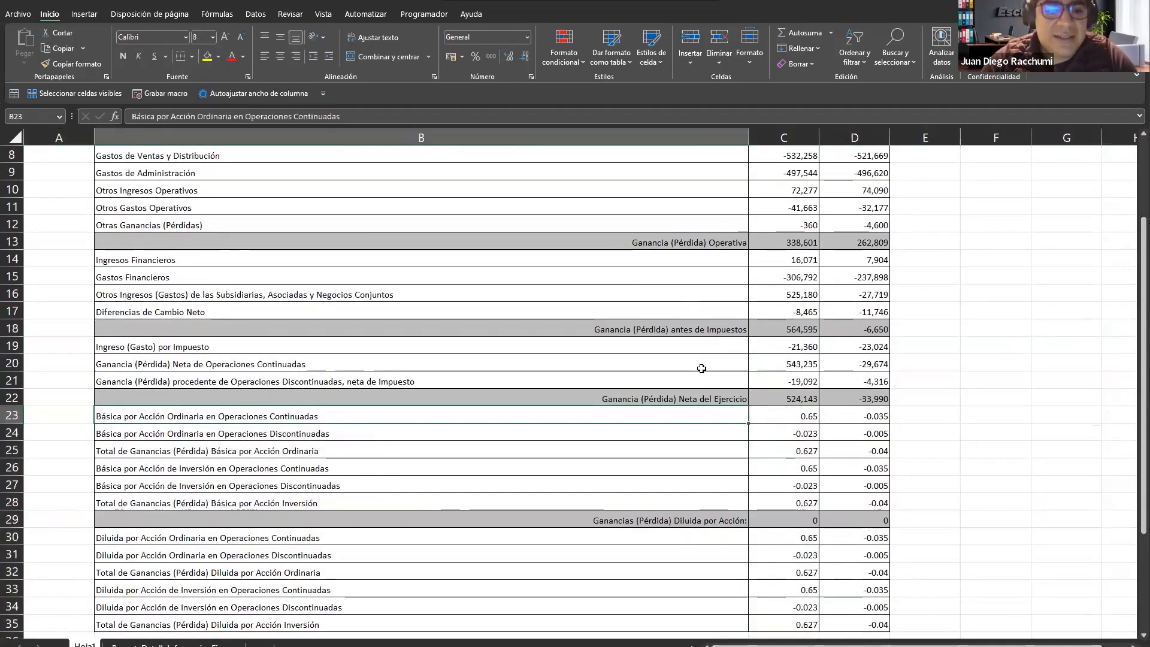
key(Right)
key(shift+Down)
key(shift+Down)
key(shift+Down)
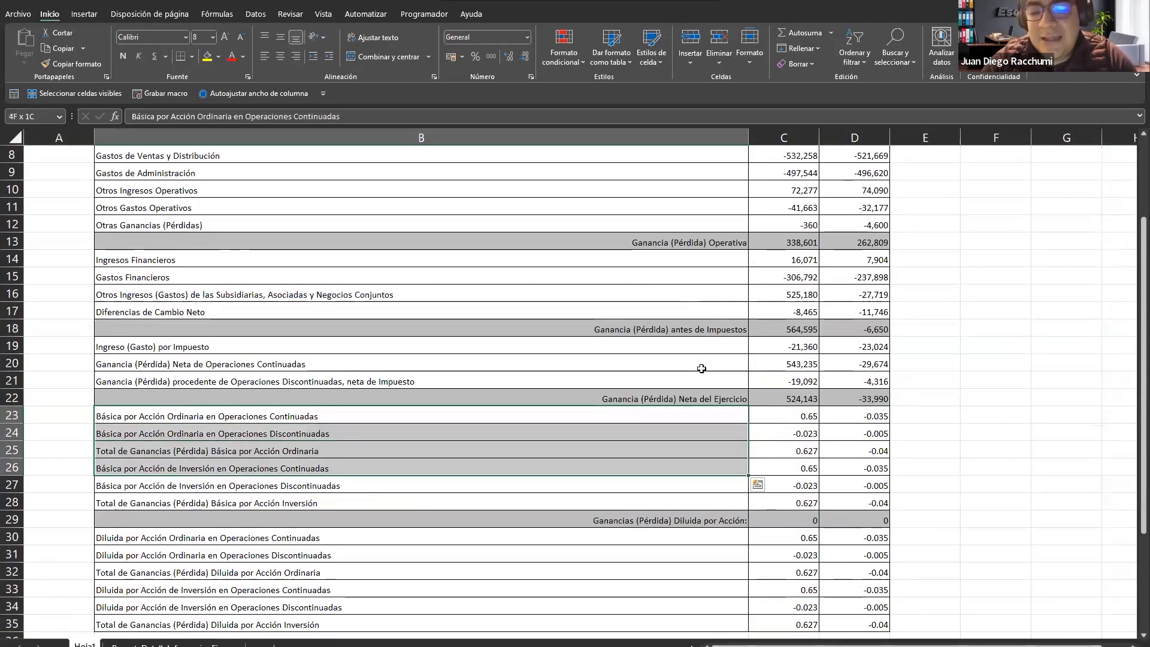
key(shift+Down)
key(shift+Down)
key(shift+Down)
key(shift+Down)
key(shift+Down)
key(shift+Down)
key(shift+Down)
key(shift+Down)
key(shift+Down)
key(shift+Down)
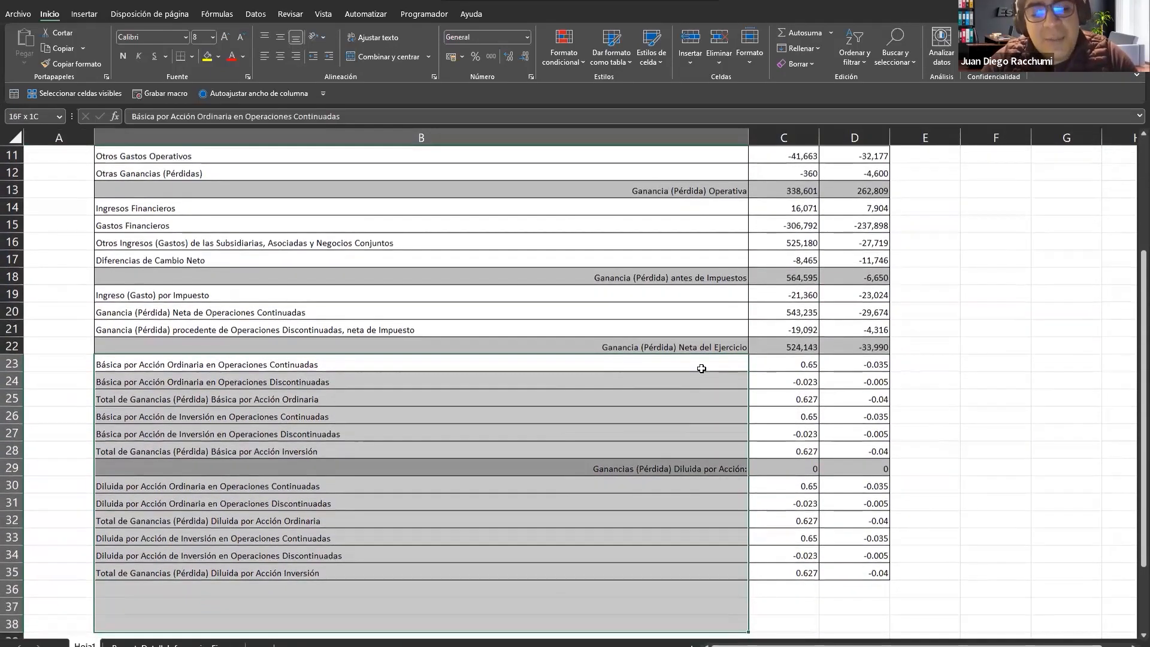
key(shift+Up)
key(shift+space)
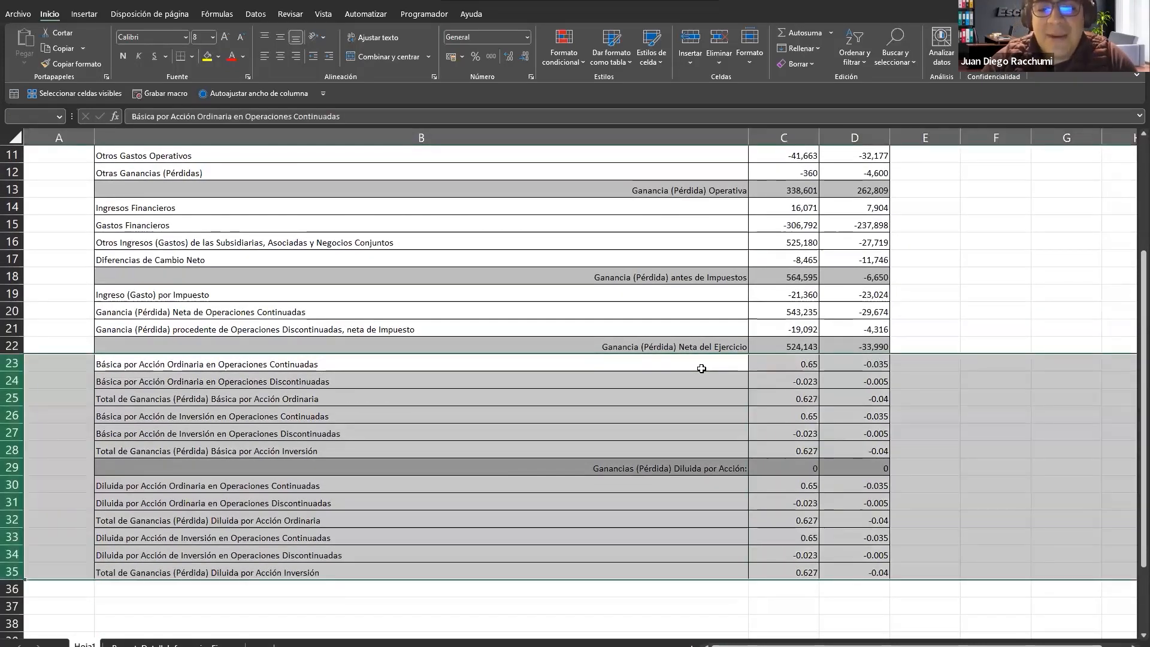
key(ctrl+minus)
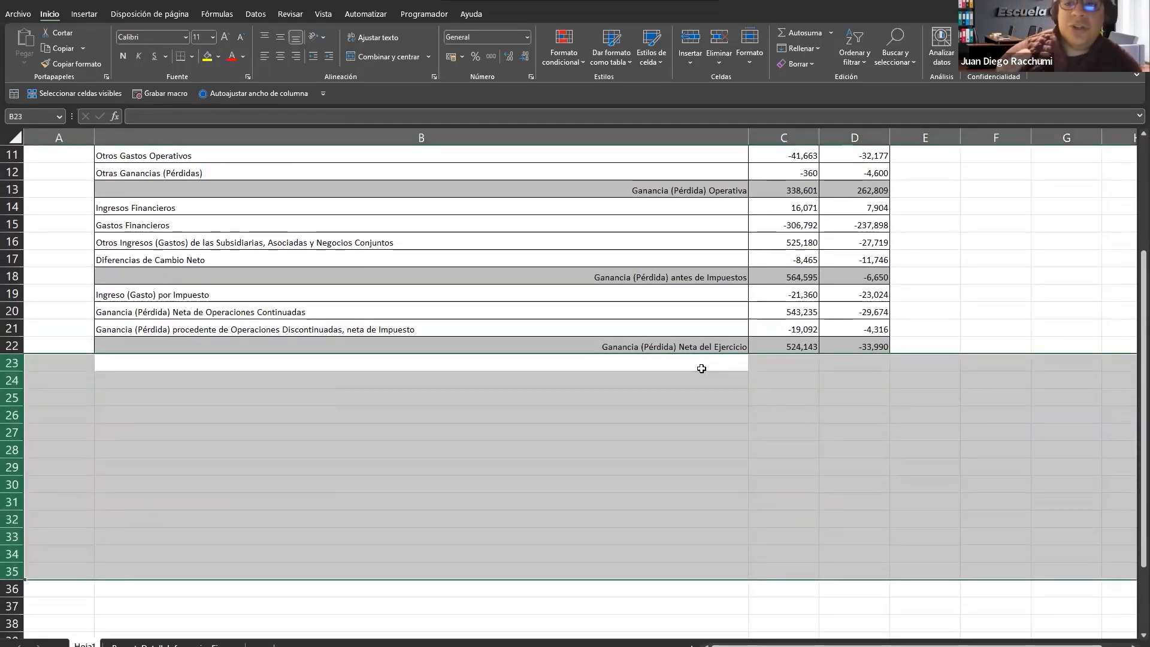
click(701, 368)
scroll(701, 368, up, 4)
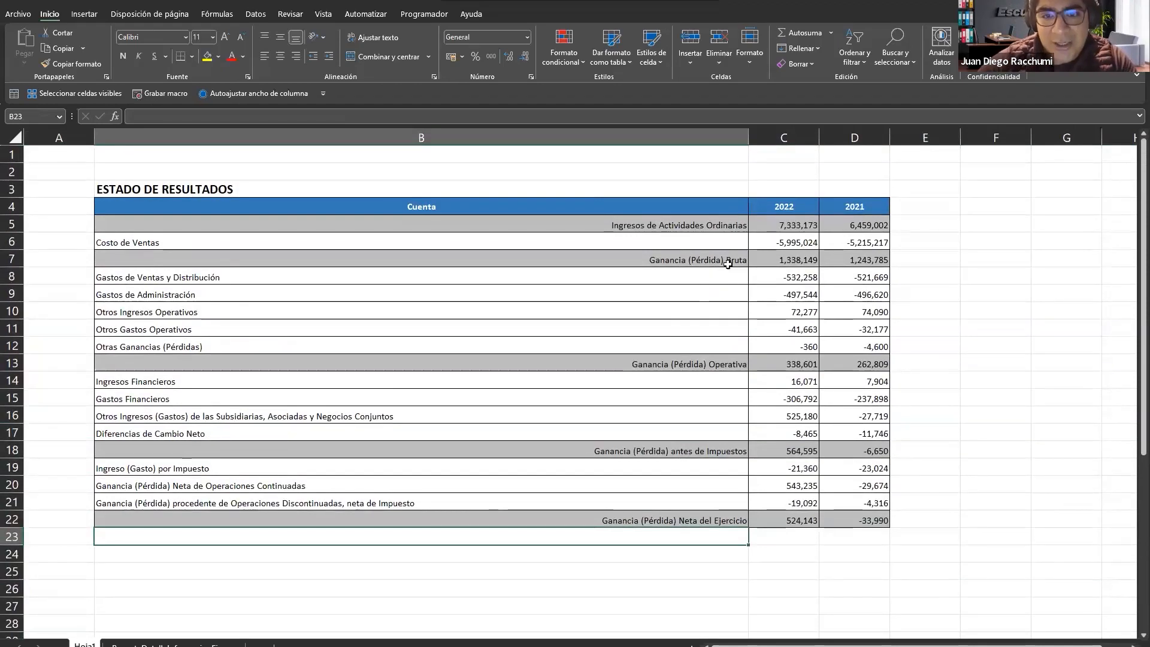
Step: Narrow the Cuenta column so it fits its account names more closely
drag(747, 141, 448, 141)
click(555, 294)
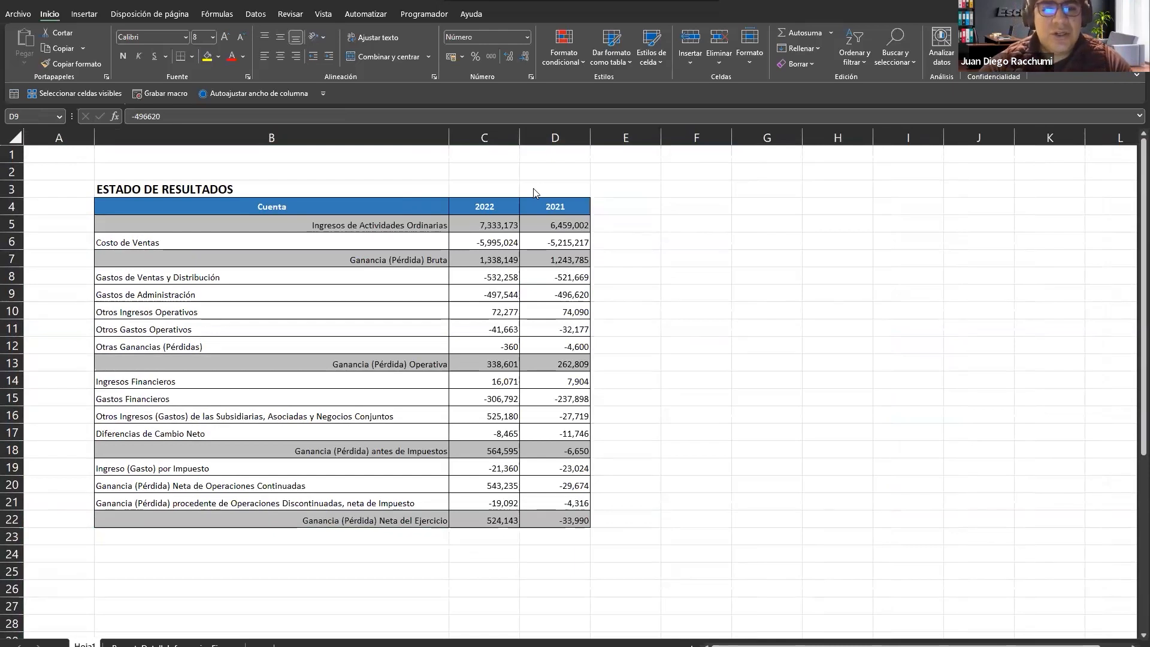
scroll(449, 229, up, 2)
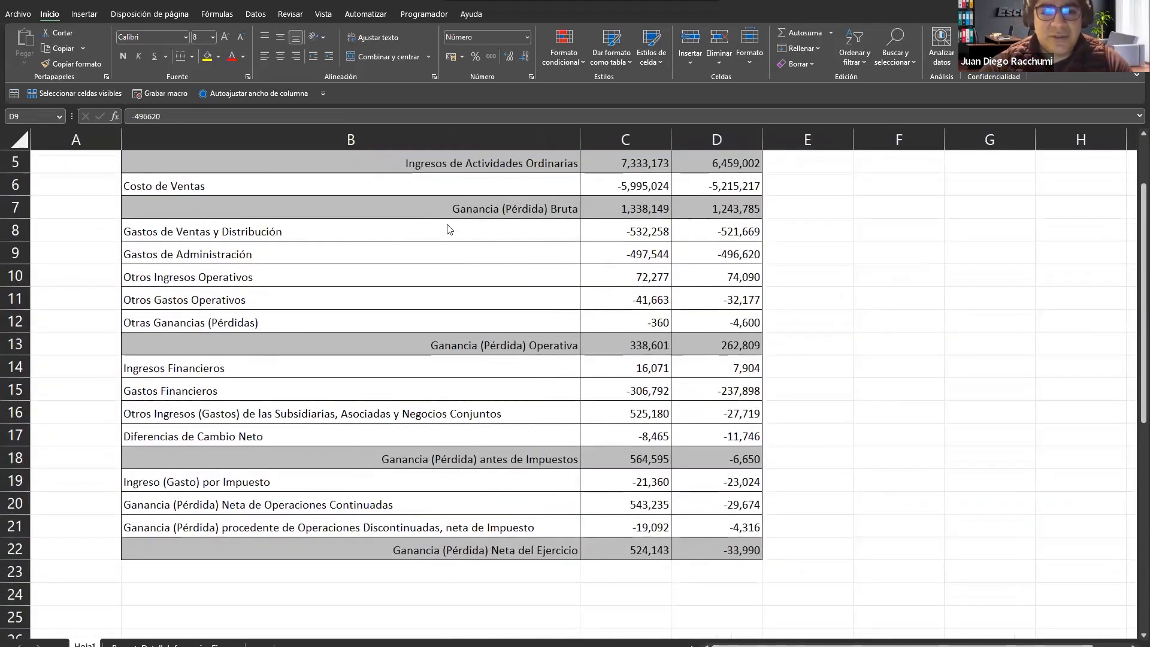
scroll(449, 227, up, 2)
Step: Rename the Ingresos de Actividades Ordinarias account in B5 as Ventas Netas and align it left
key(Left)
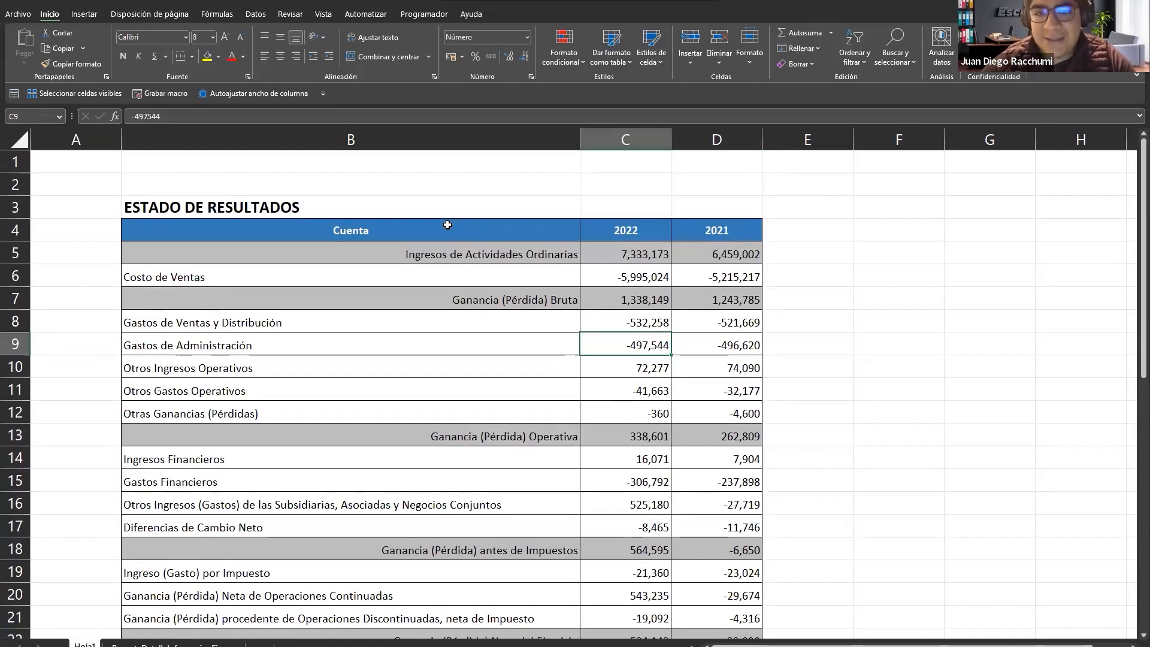
key(Up)
key(Up)
key(Up)
key(Up)
key(Left)
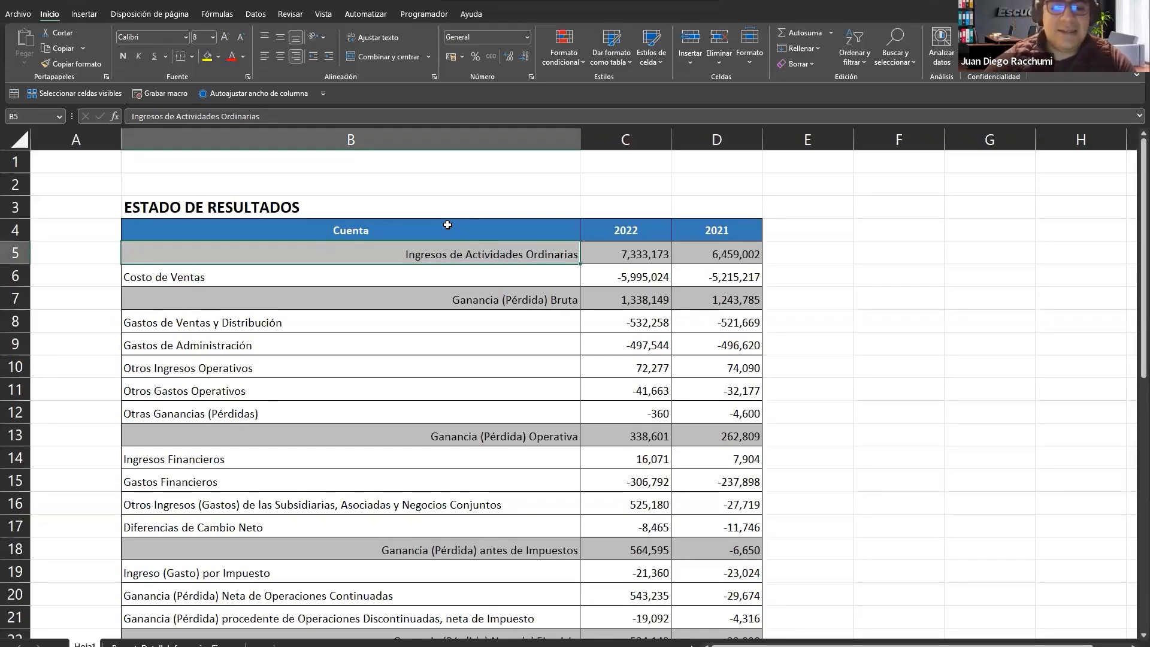
text(Ventas Netas)
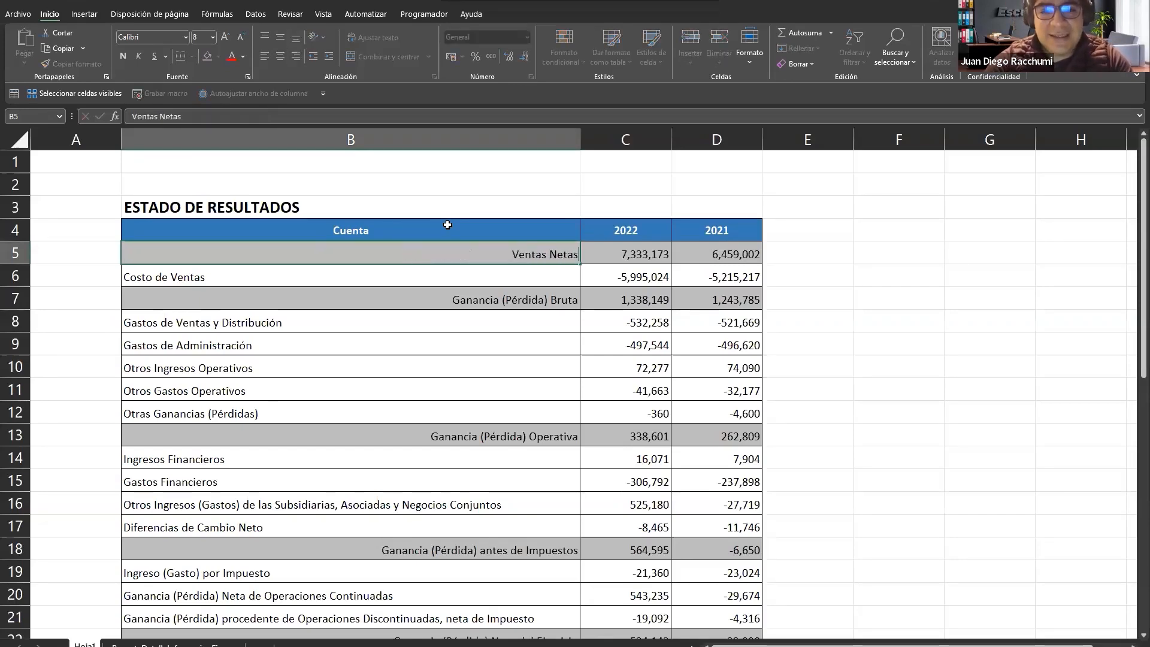
key(ctrl+Return)
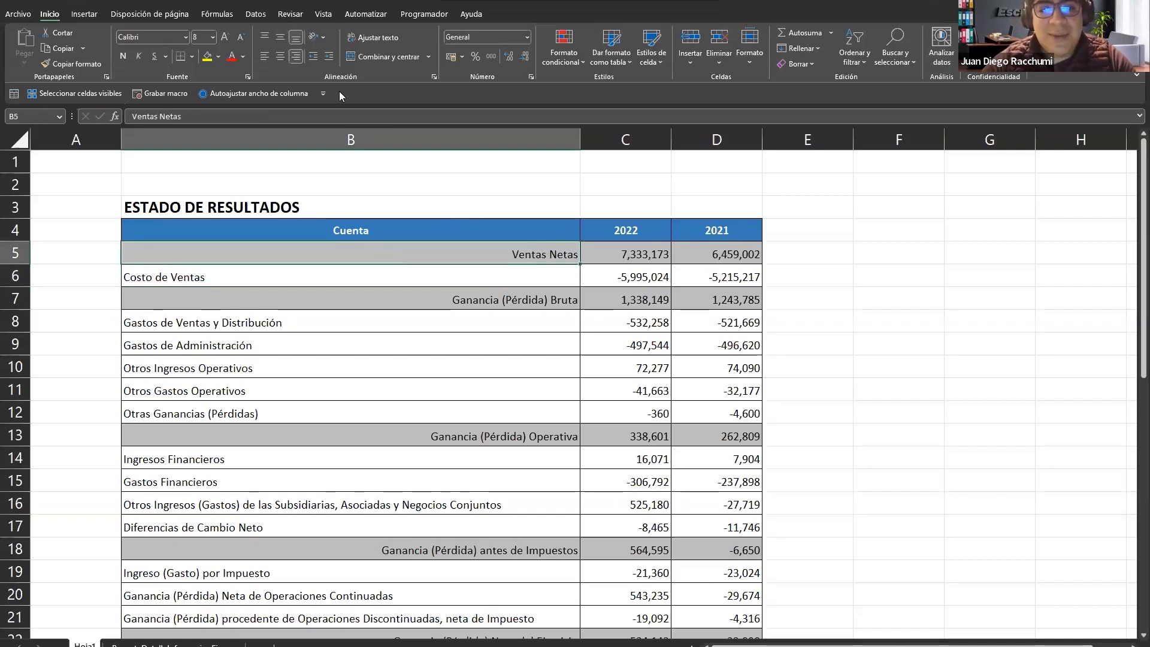
click(264, 57)
key(Right)
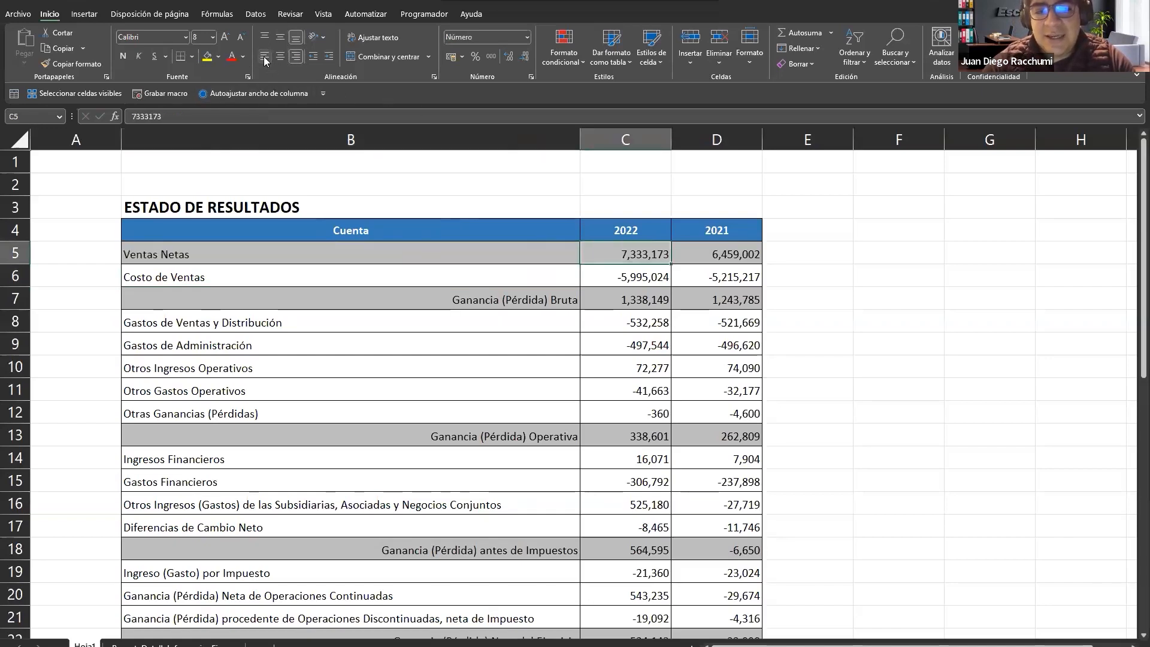
key(Down)
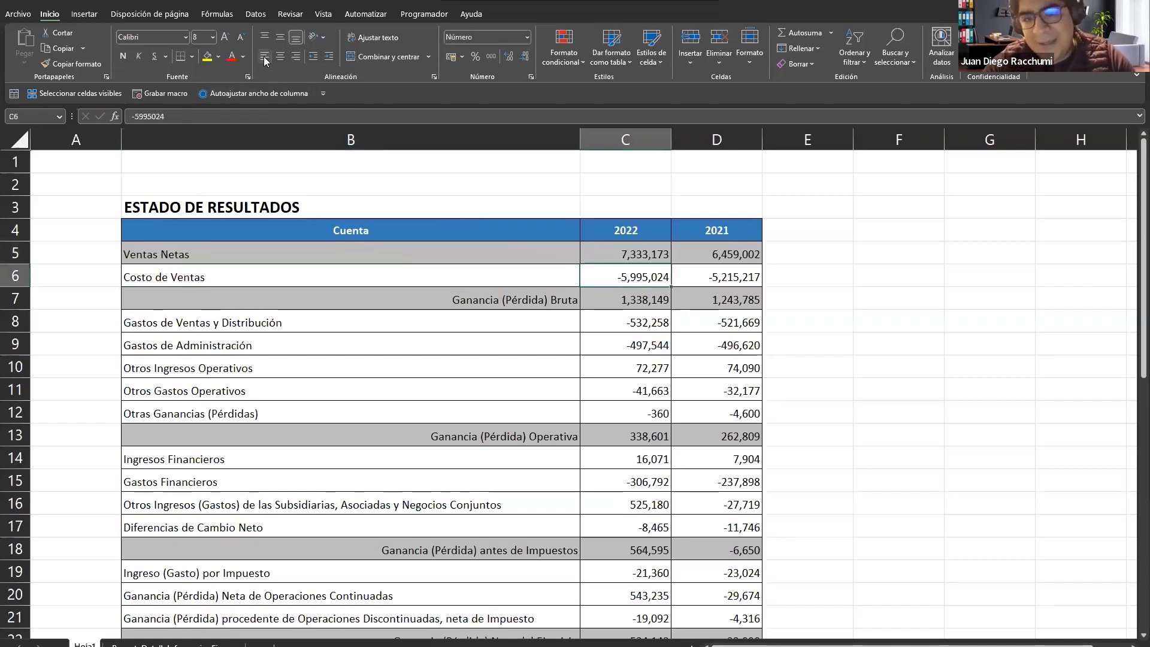
key(Up)
key(shift+Down)
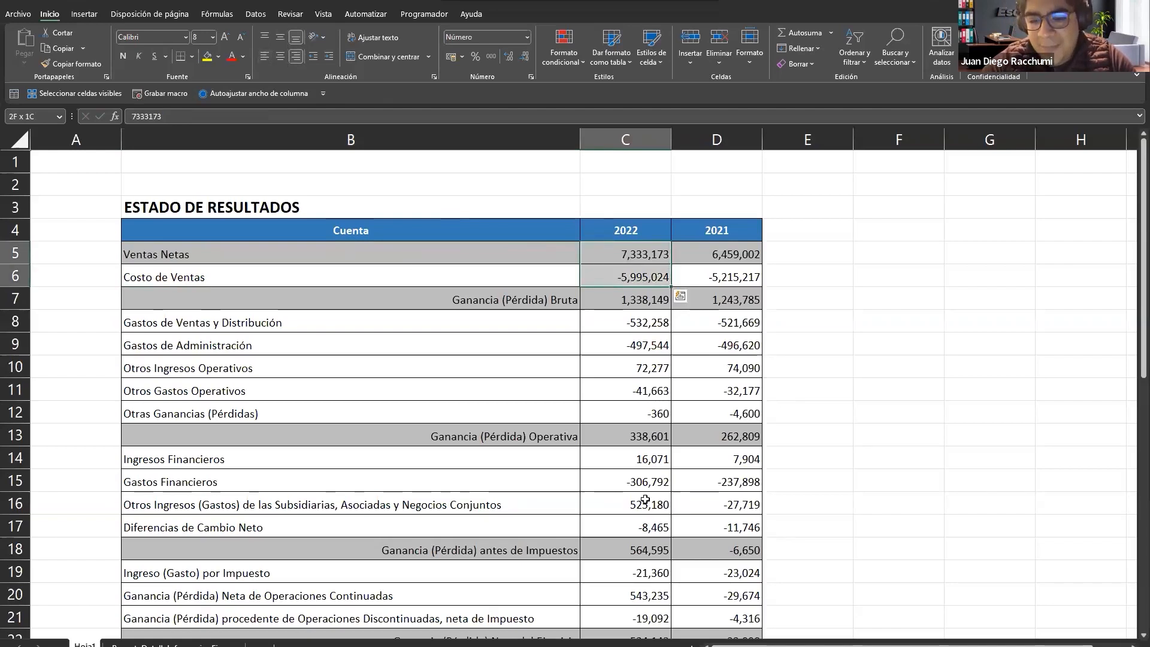
click(637, 193)
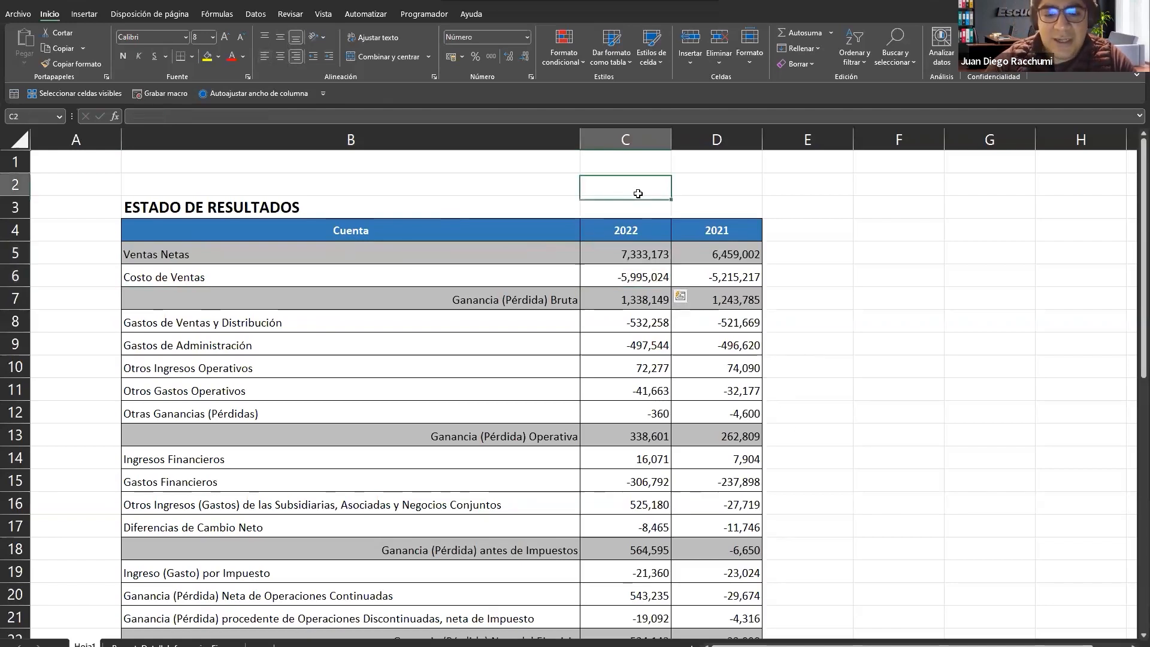
text(=suma()
key(Down)
key(Down)
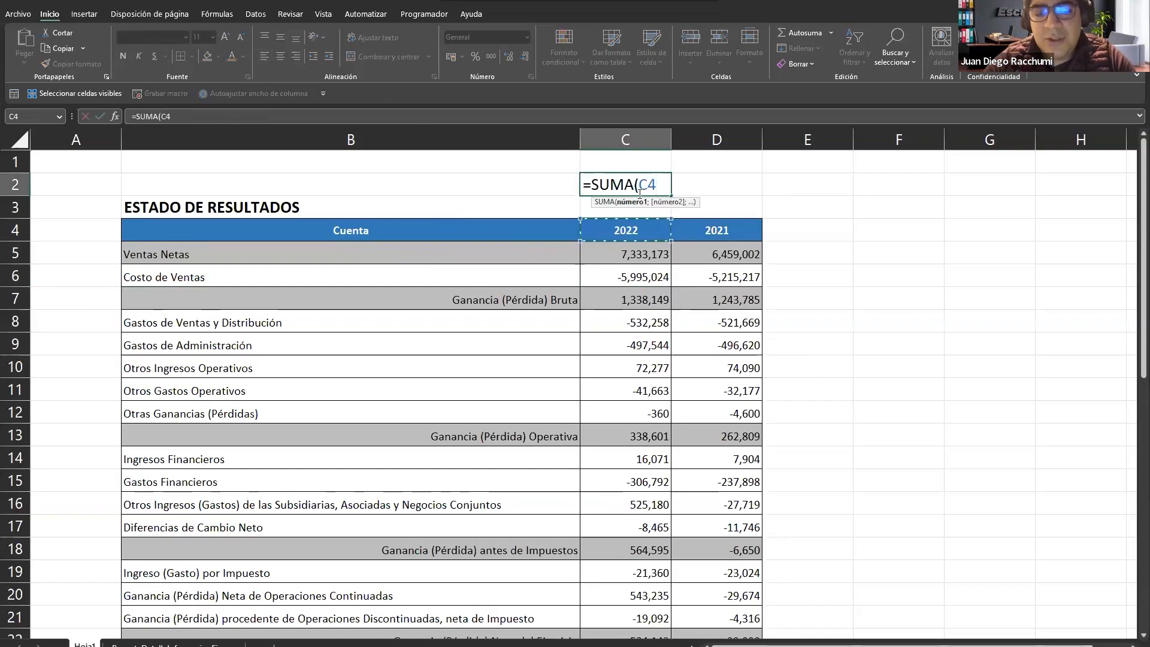
key(Escape)
Step: Enter =SUMA(C5:C6) in cell C2 to add the 2022 Ventas Netas and Costo de Ventas
text(=)
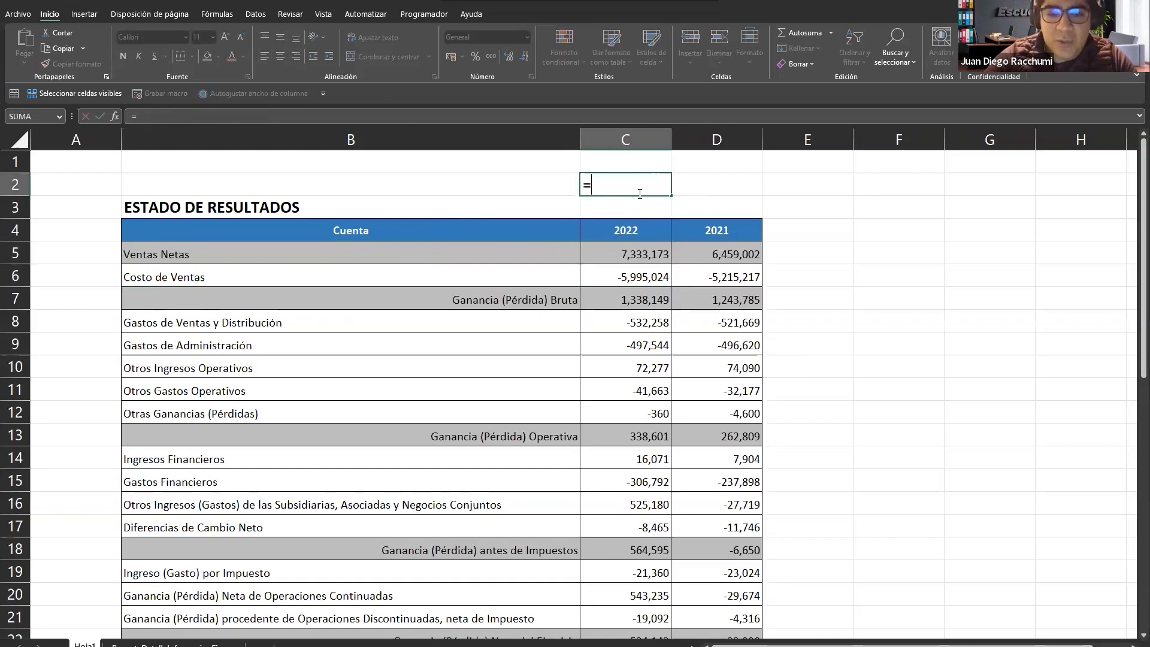
text(suj)
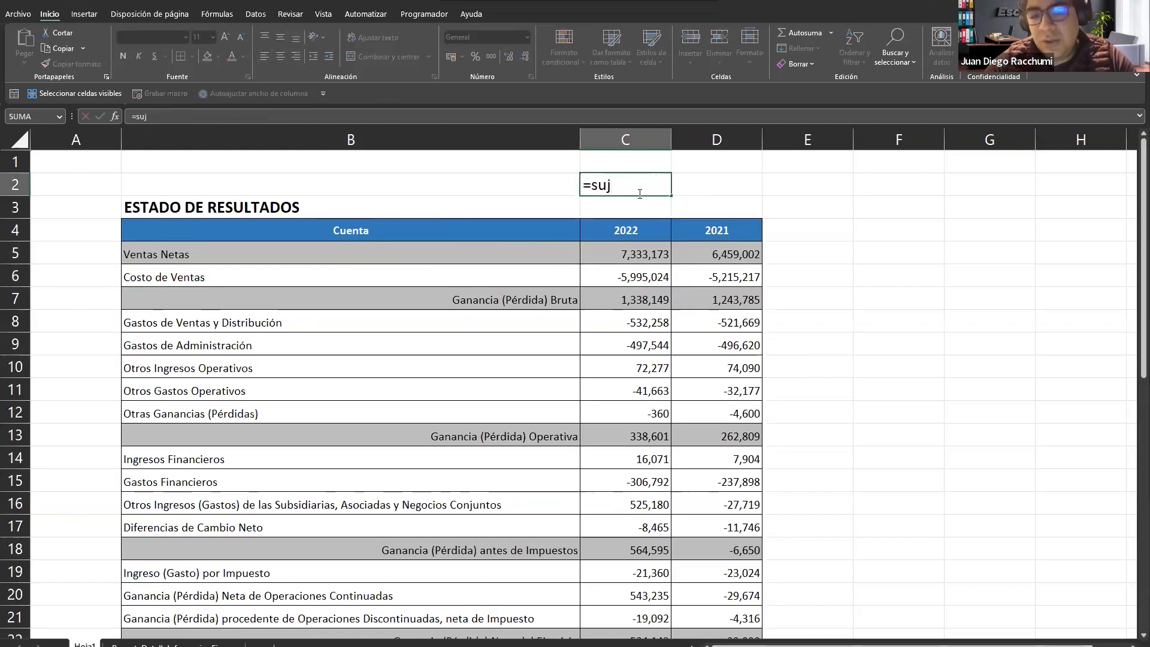
key(BackSpace)
text(m)
key(Tab)
key(Down)
key(Down)
key(Down)
key(shift+Down)
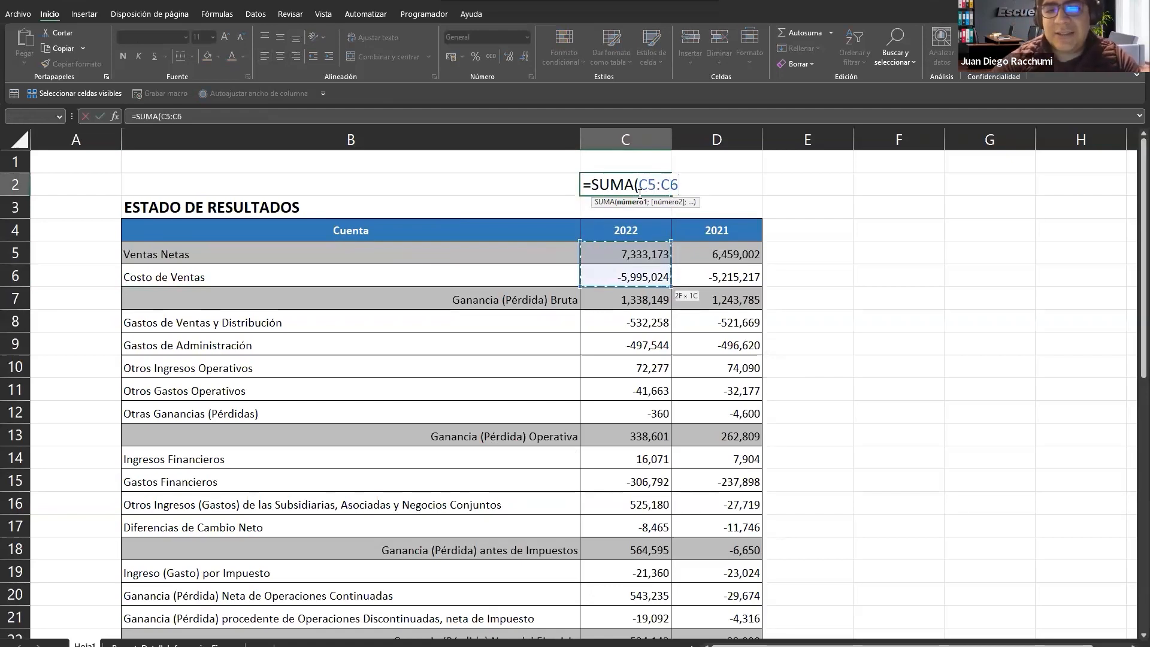
key(ctrl+Return)
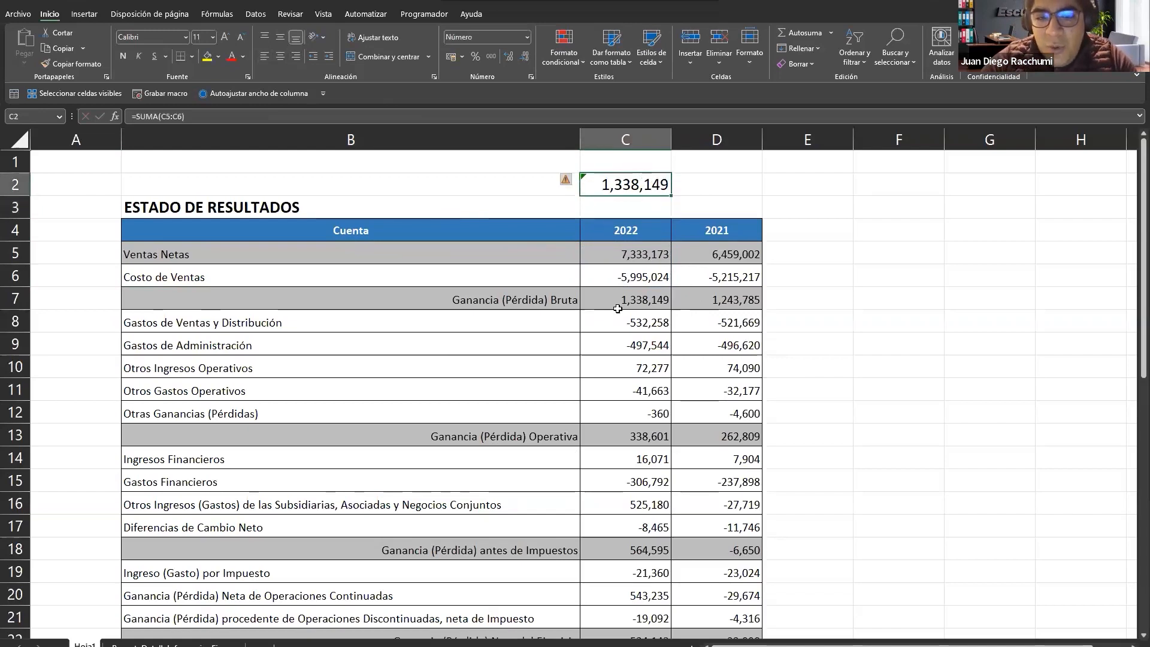
Step: Compare the 2022 Ganancia (Pérdida) Bruta in C7 with the check sum and review the rows feeding Ganancia (Pérdida) Operativa
click(613, 304)
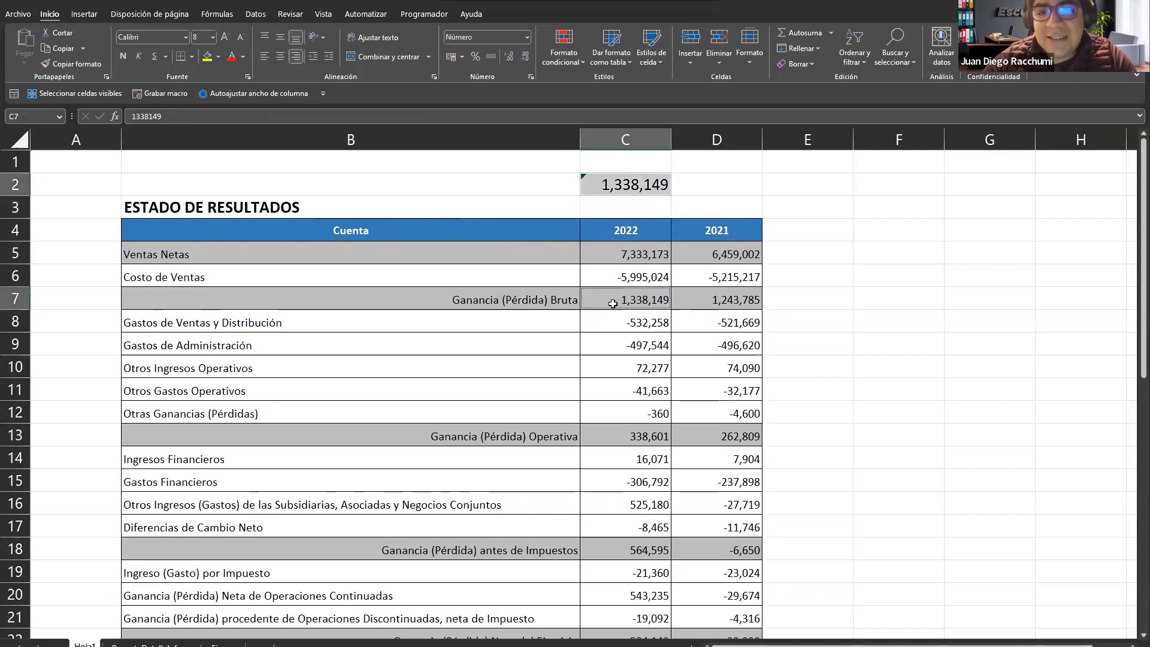
click(635, 303)
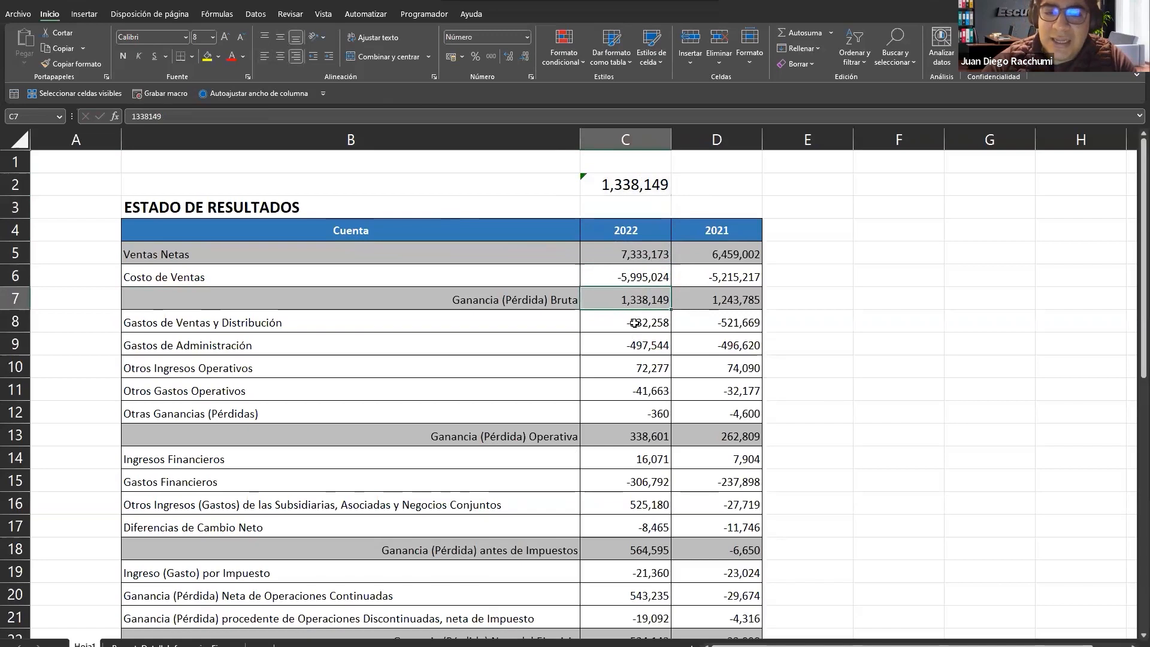
drag(634, 324, 634, 439)
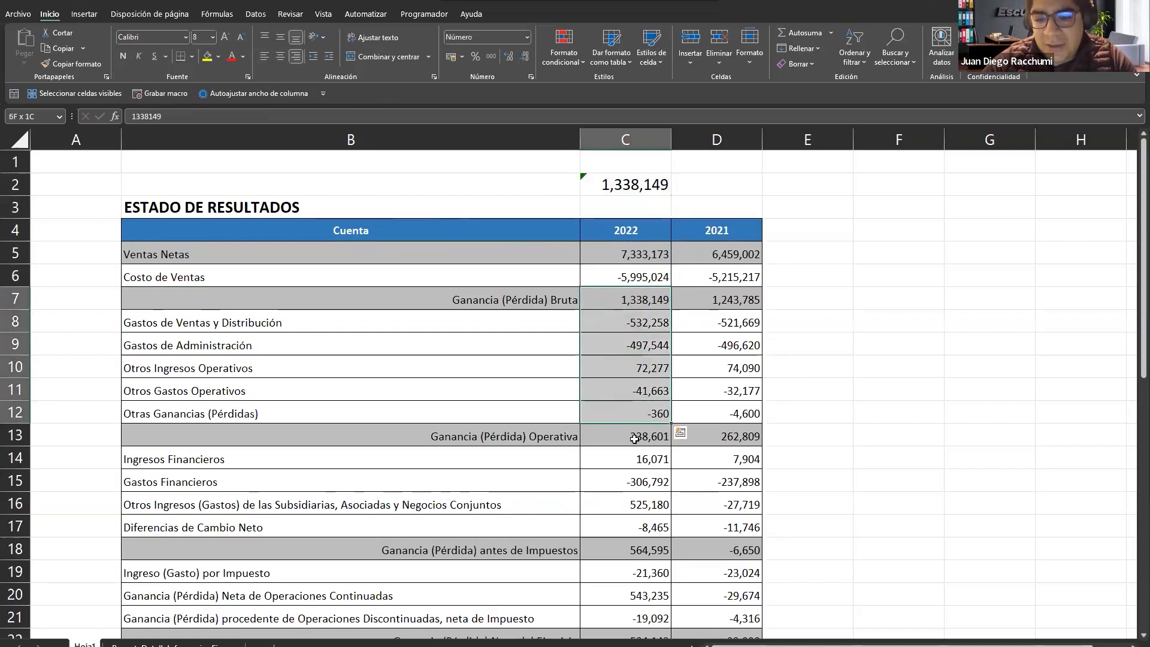
click(634, 439)
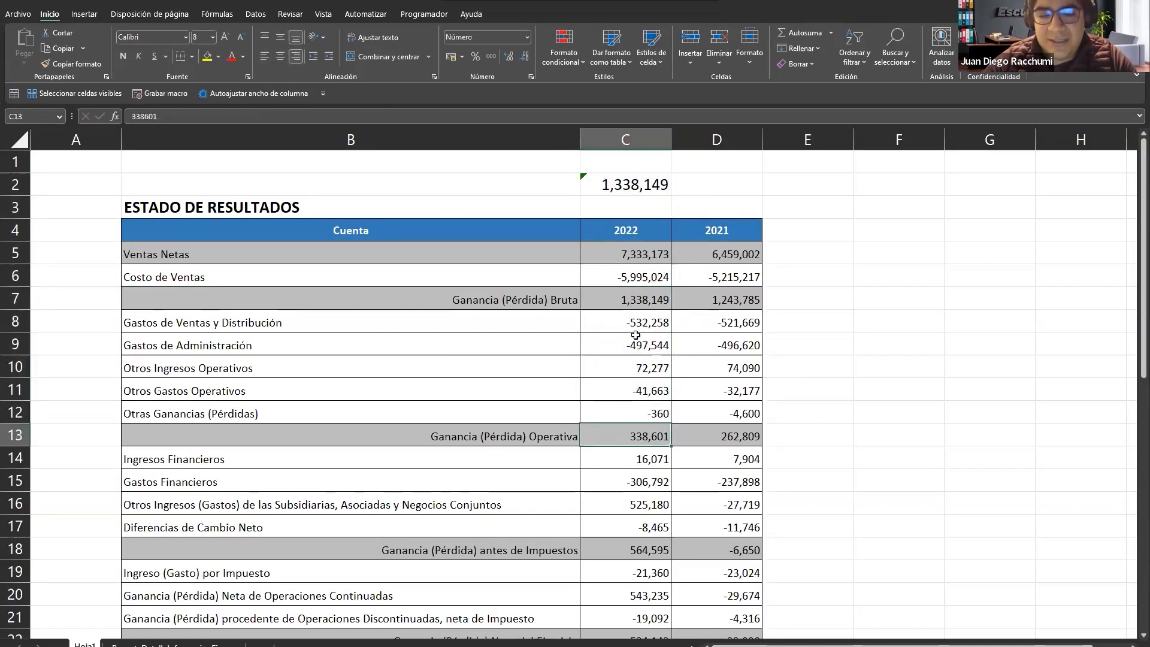
click(650, 282)
click(633, 300)
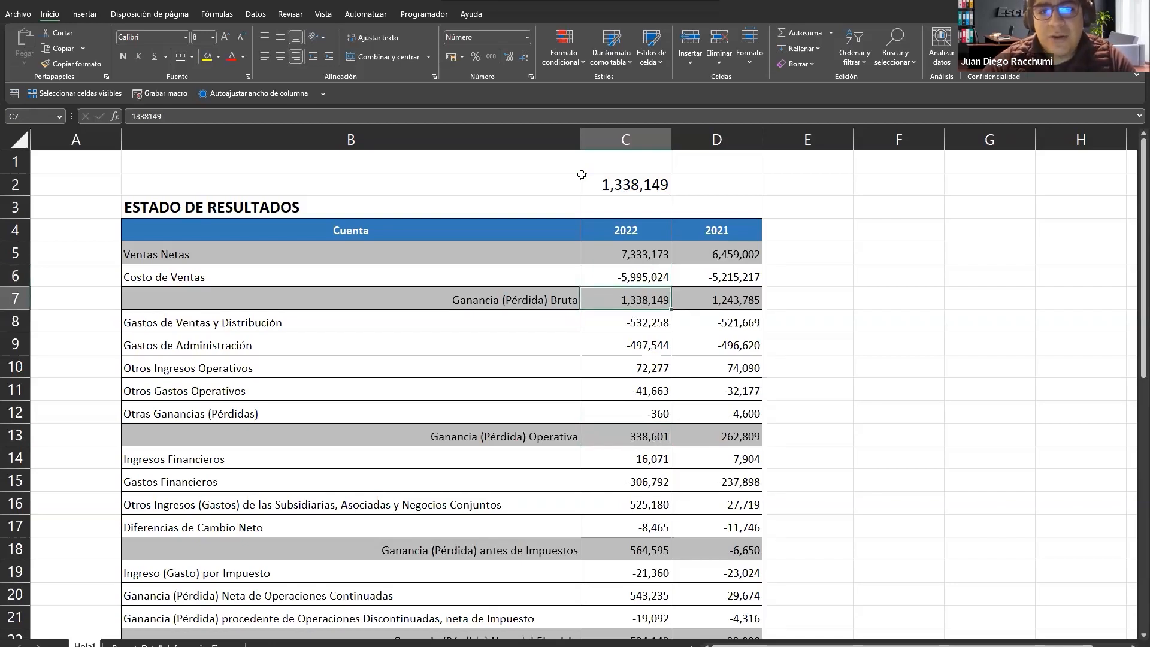
key(alt+Tab)
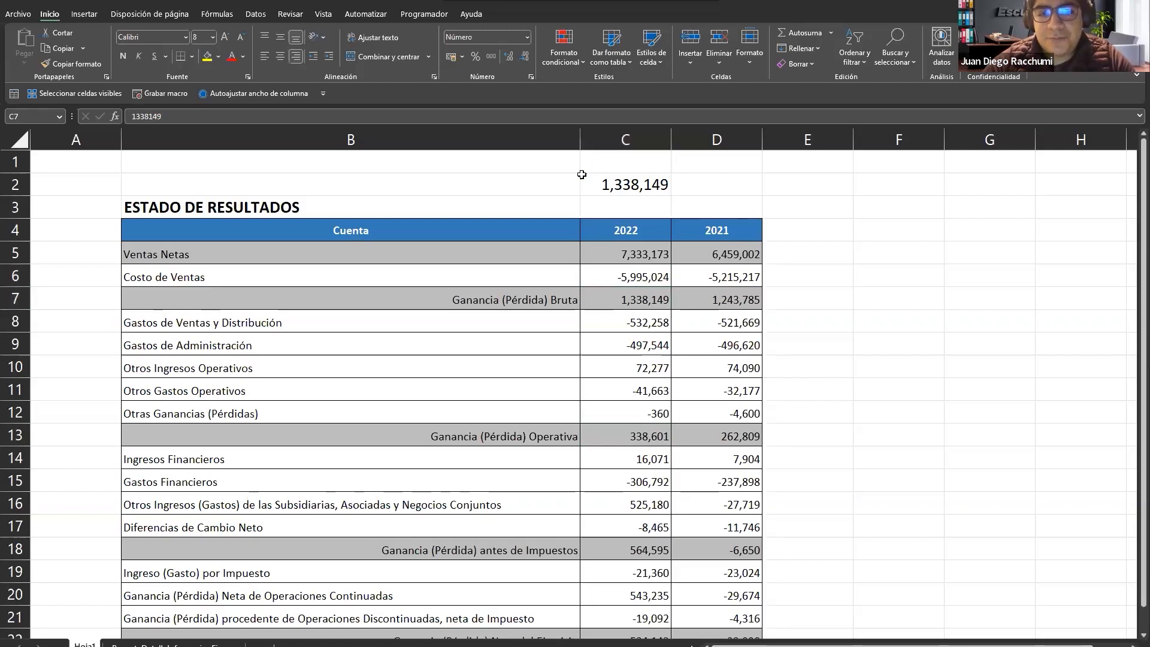
key(alt+Tab)
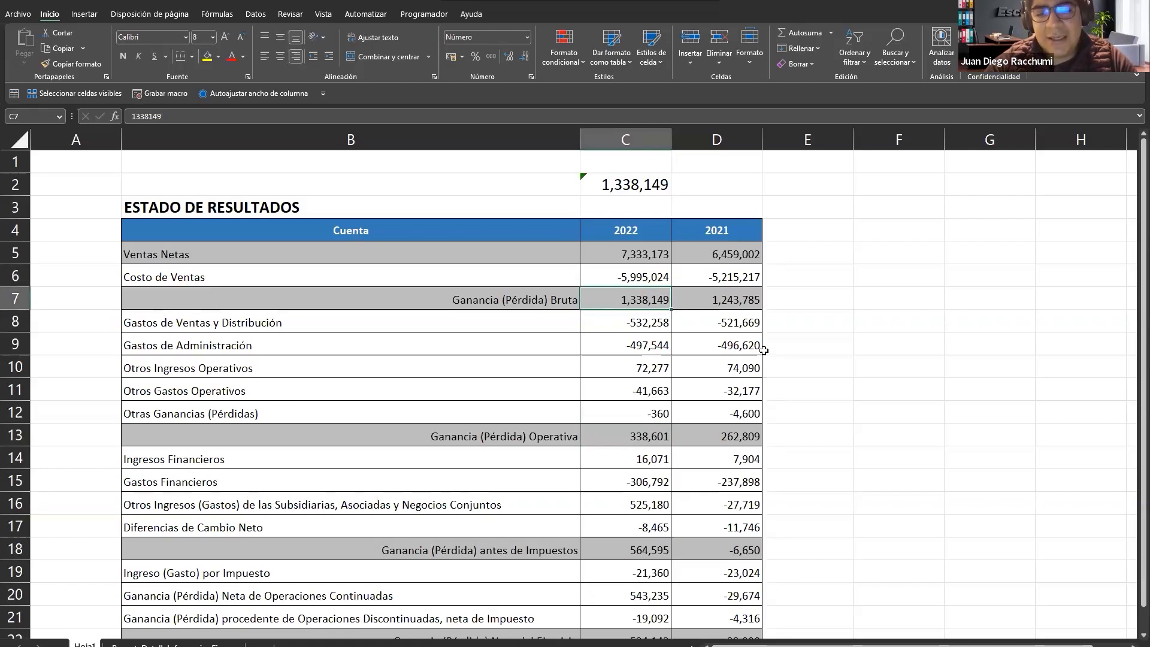
Step: Clear the check sum formula from cell C2 above the statement
key(Up)
key(Up)
key(Up)
key(Up)
key(Up)
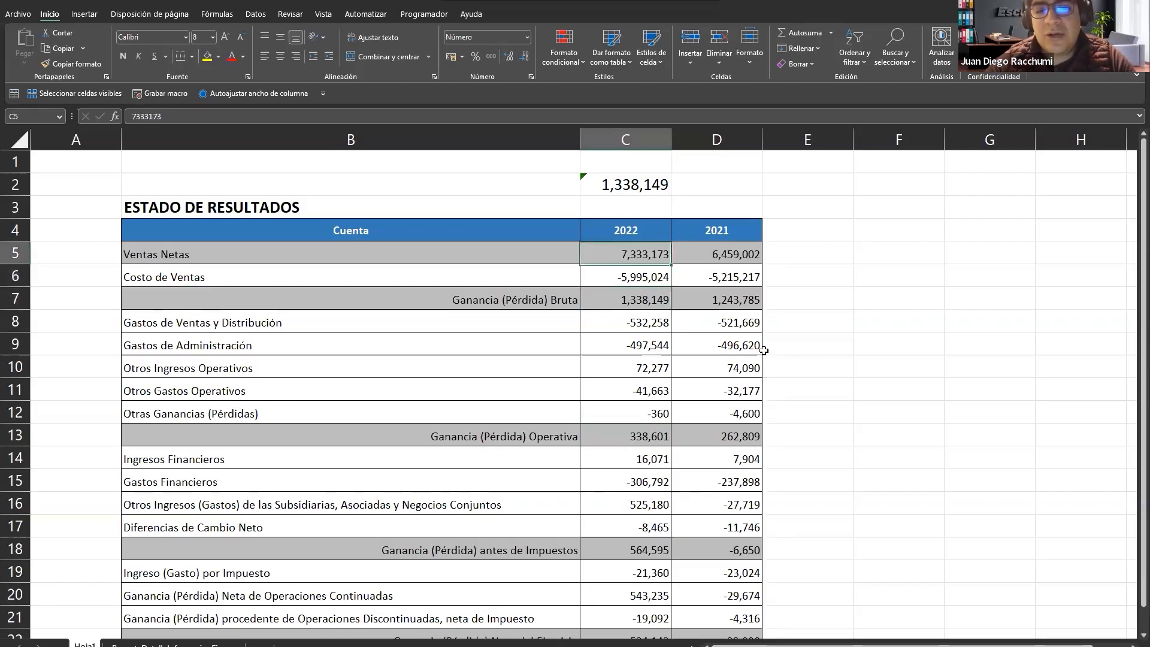
key(Delete)
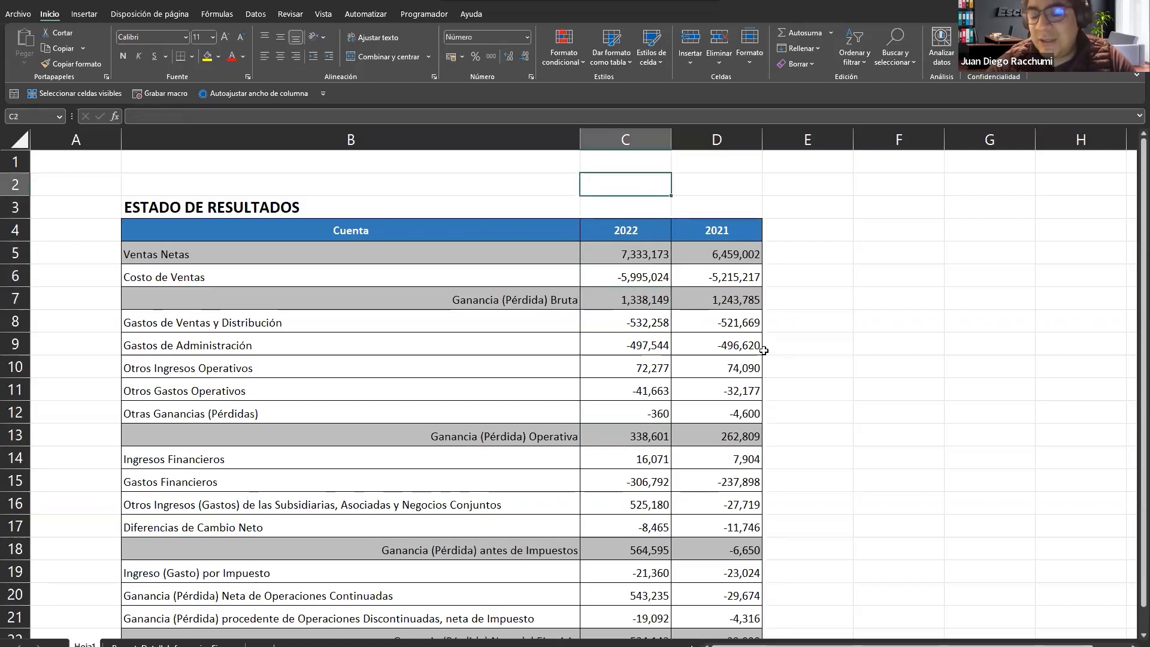
Step: Replace the 2022 Ganancia (Pérdida) Bruta in C7 with the formula =SUMA(C5:C6)
key(Down)
key(Down)
key(Down)
key(Down)
key(Down)
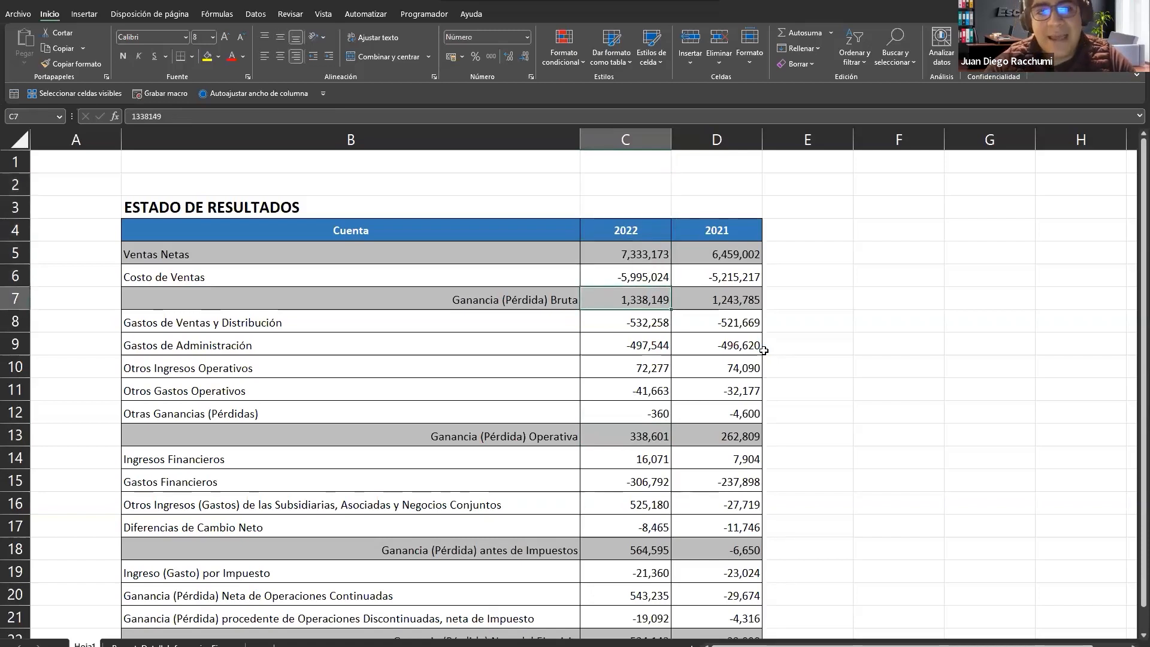
text(=)
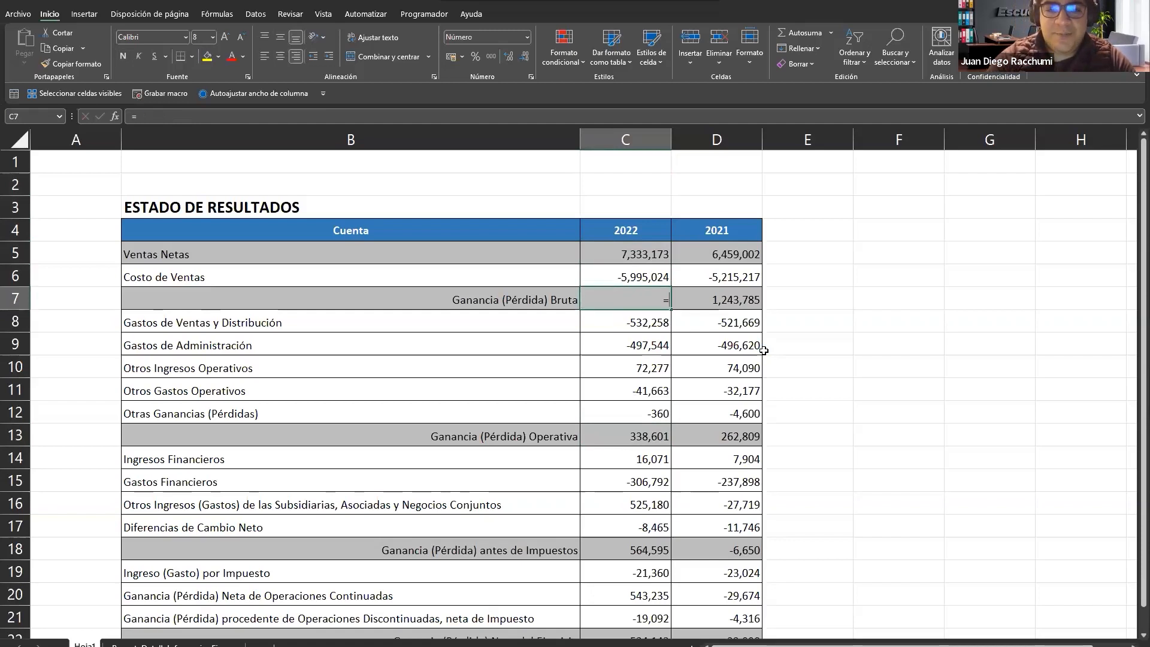
text(SUMA()
key(Up)
key(shift+Up)
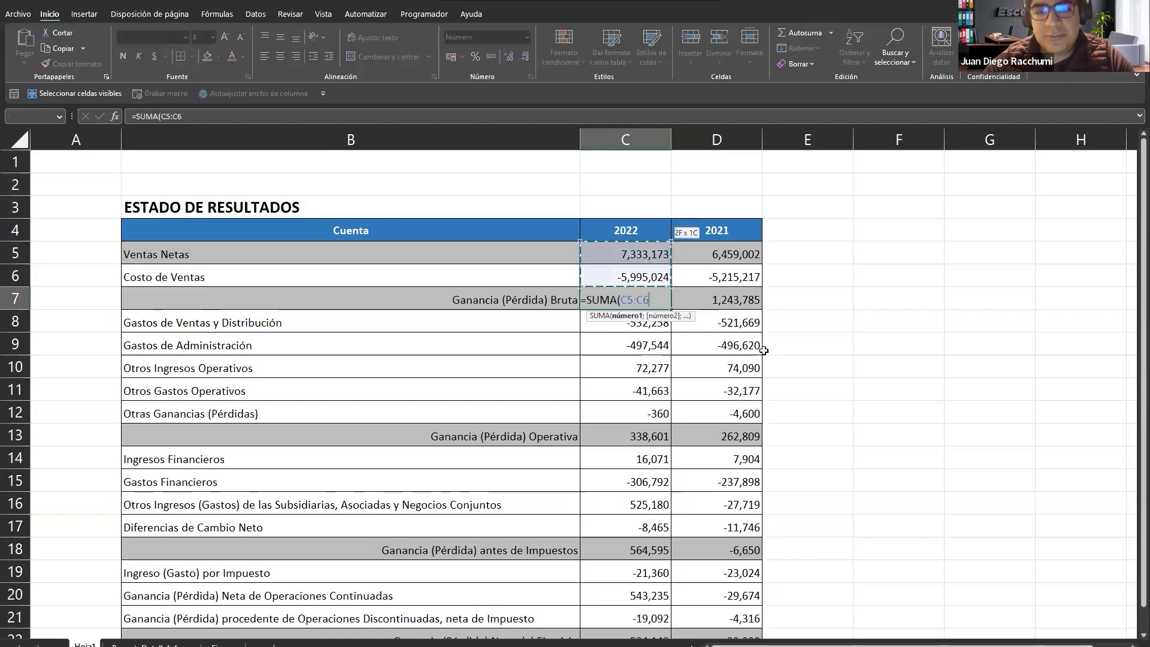
key(Return)
Step: Copy the Ganancia (Pérdida) Bruta formula from C7 to D7 for the 2021 column
key(Up)
key(ctrl+c)
key(Right)
key(ctrl+v)
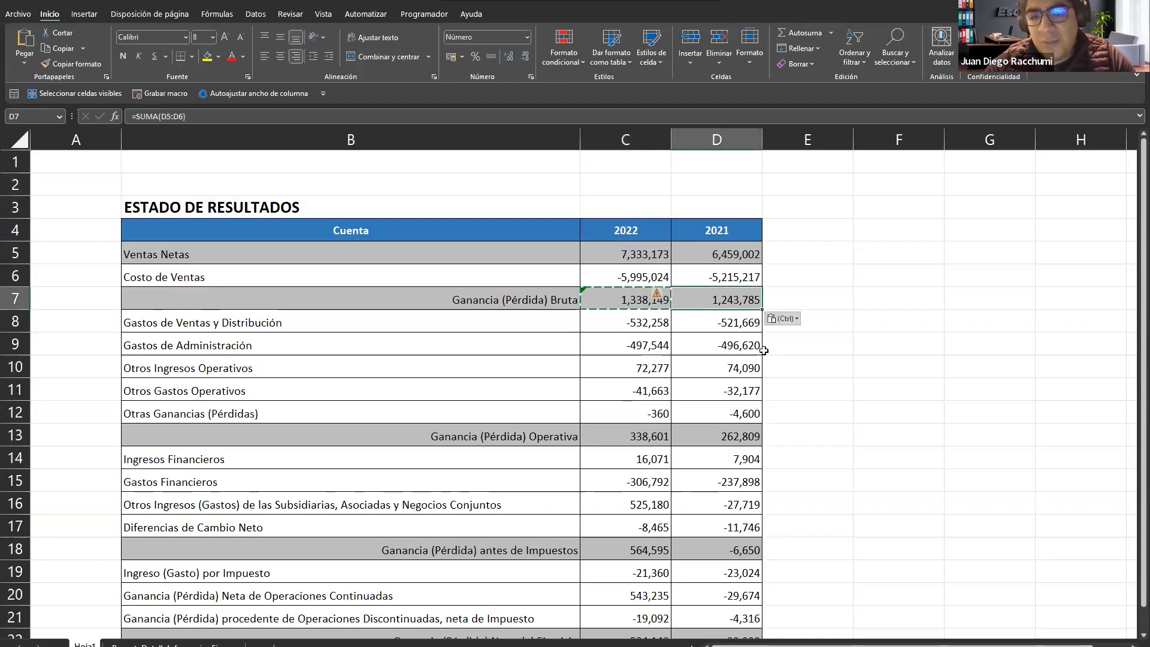
key(Escape)
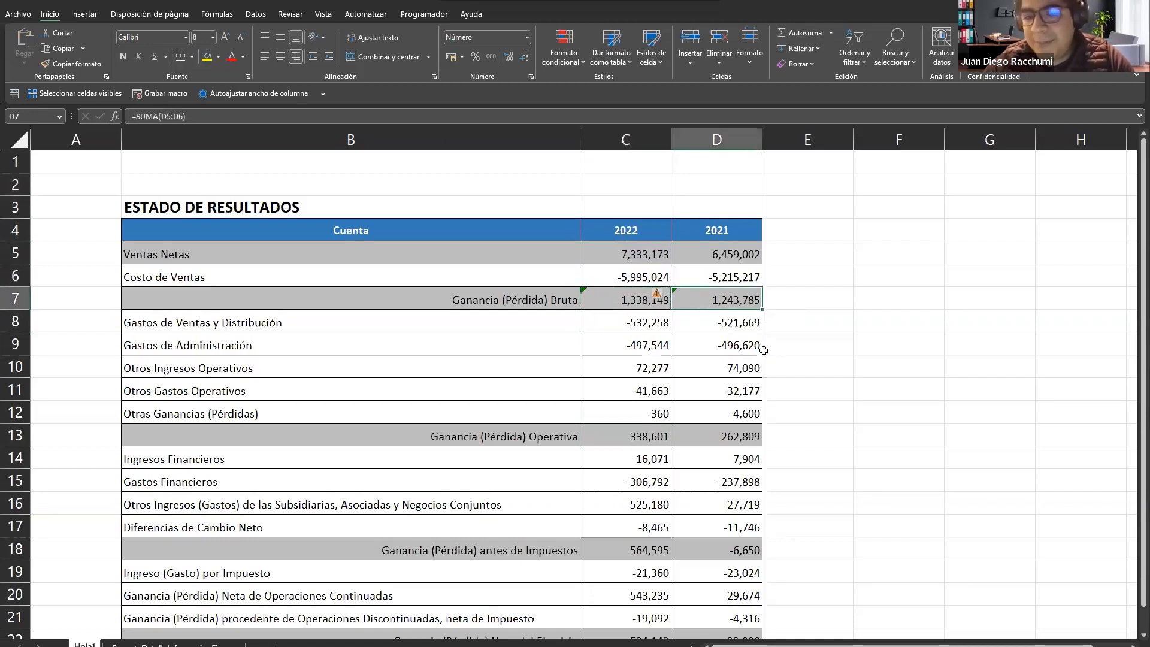
Step: Enter =SUMA(C7:C12) as the 2022 Ganancia (Pérdida) Operativa in C13, with the matching 2021 formula =SUMA(D7:D12) in D13
key(Left)
key(Down)
key(Down)
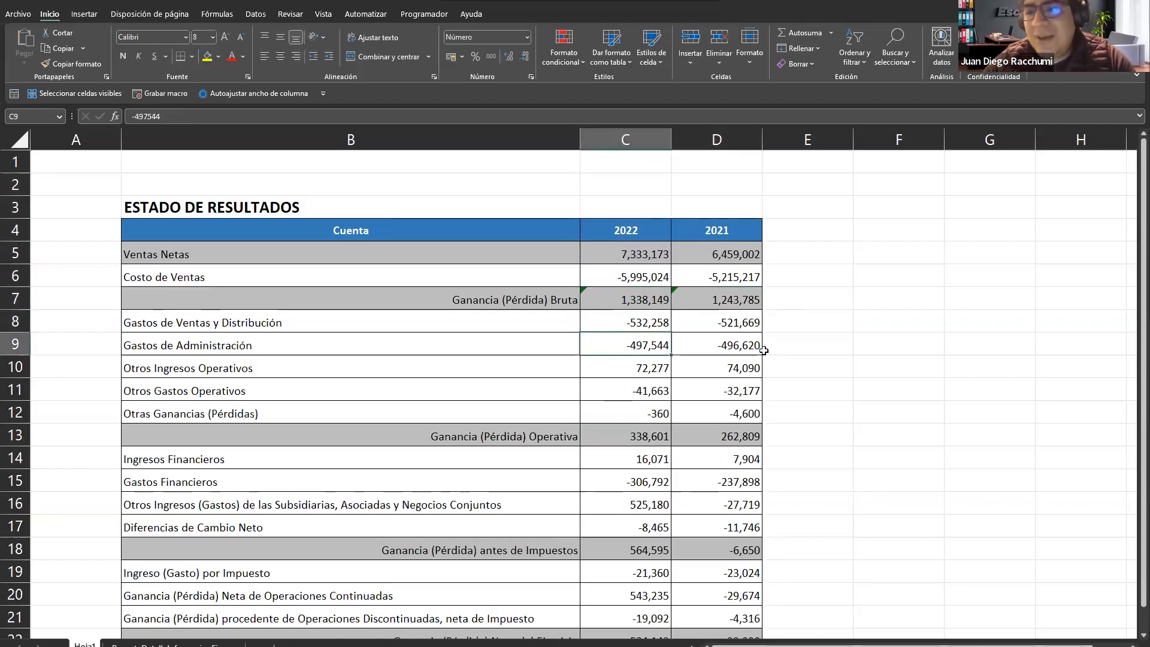
key(Down)
key(Down)
key(Down)
key(Down)
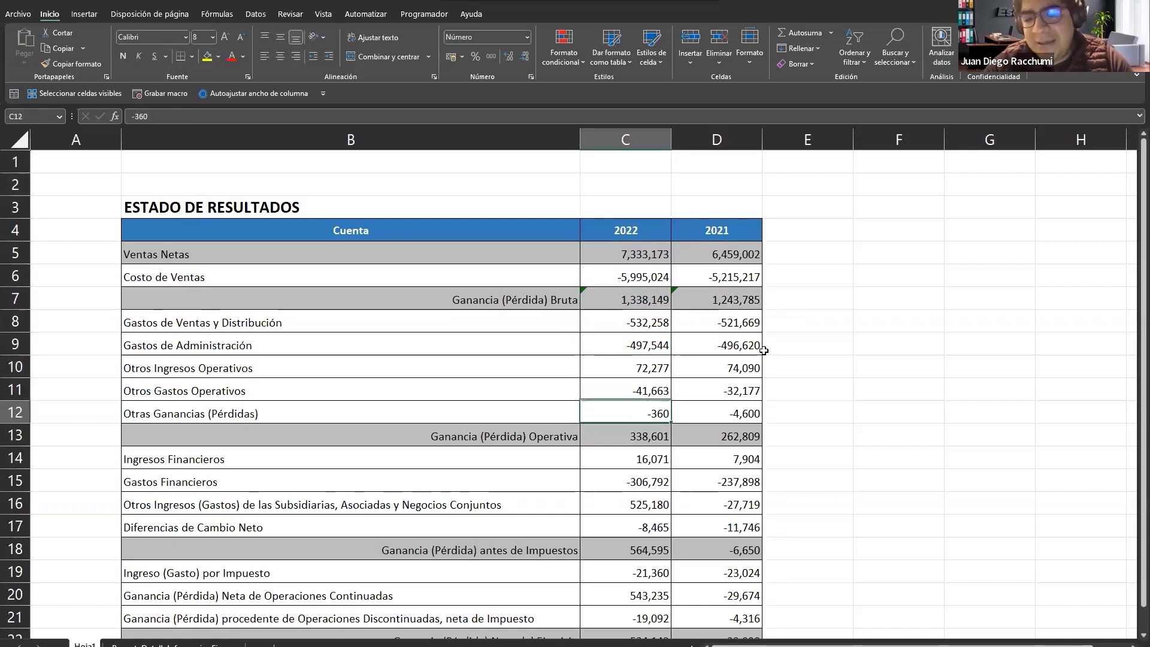
text(=)
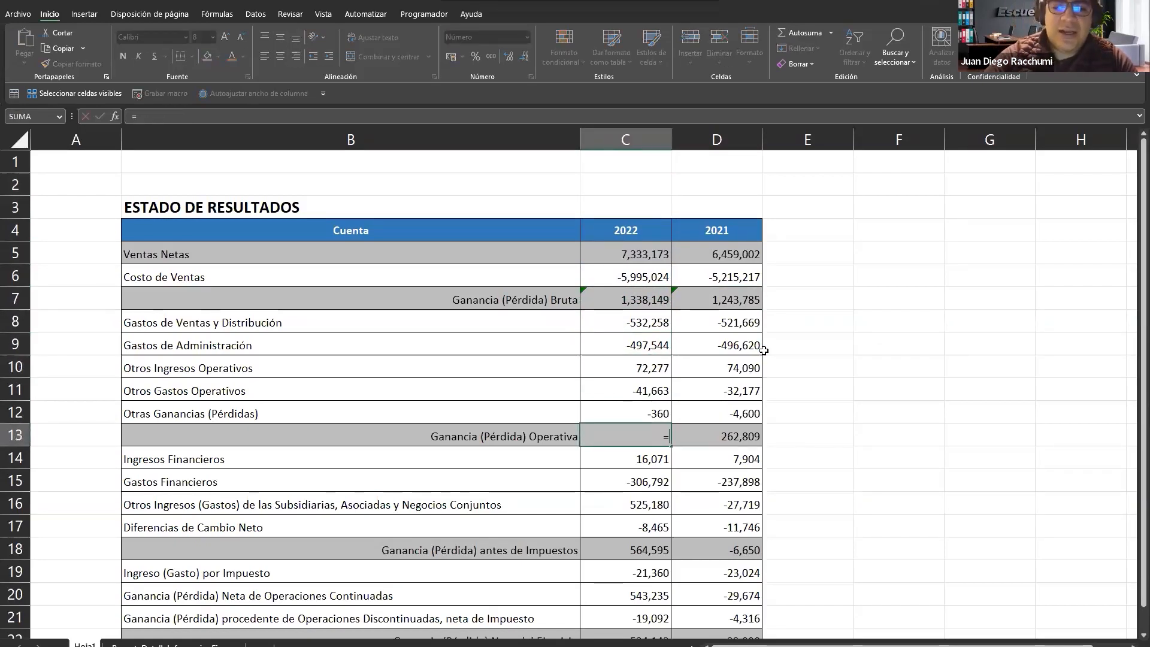
text(SUMA()
key(Up)
key(shift+Up)
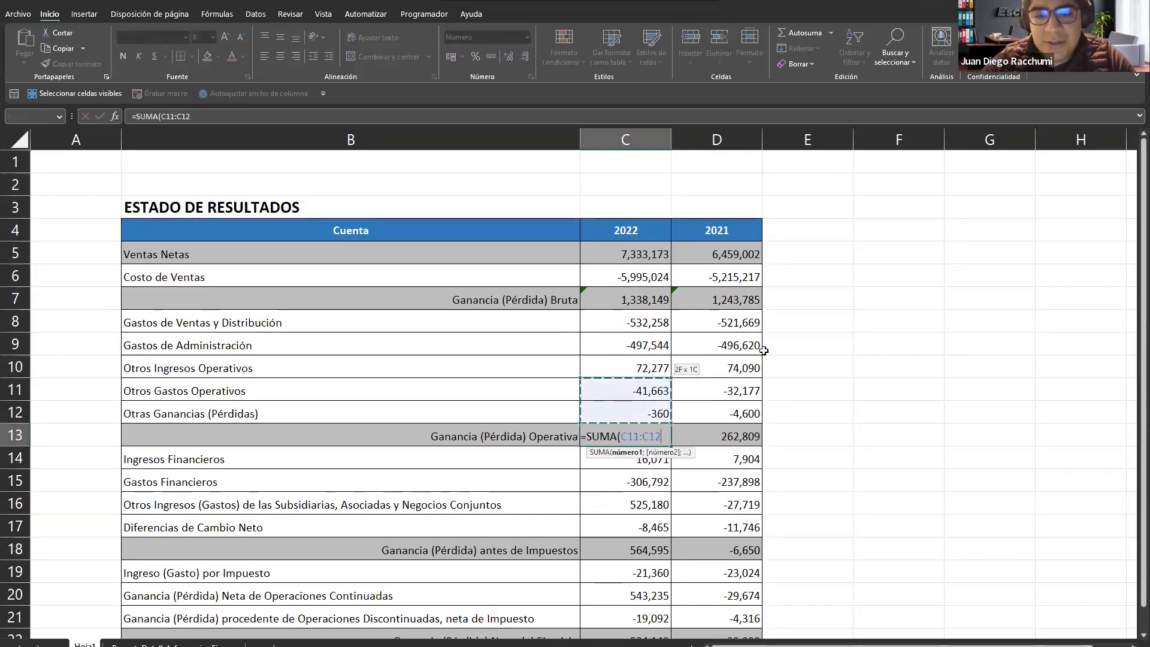
key(Return)
key(Down)
key(Down)
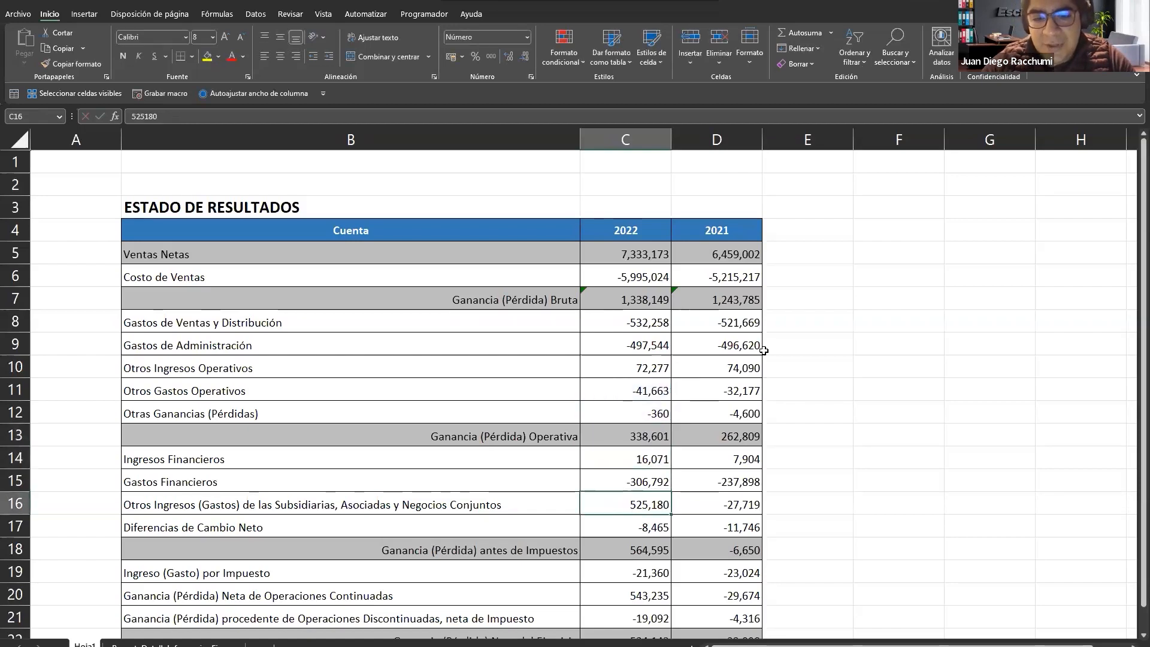
key(Up)
key(Up)
key(Up)
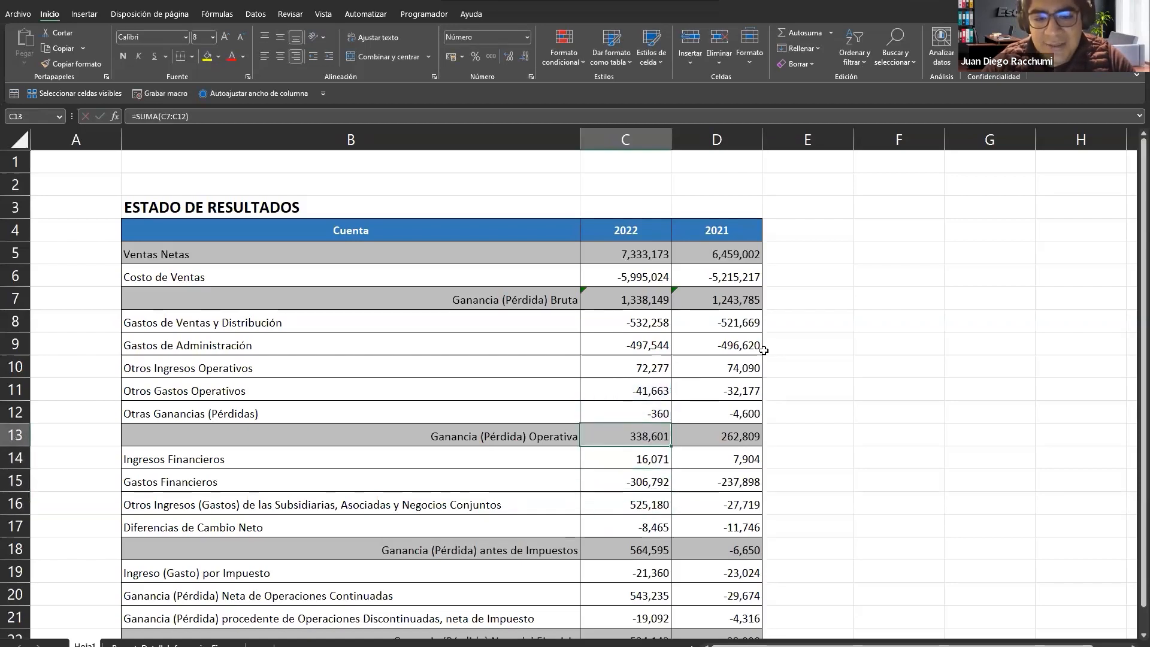
key(Right)
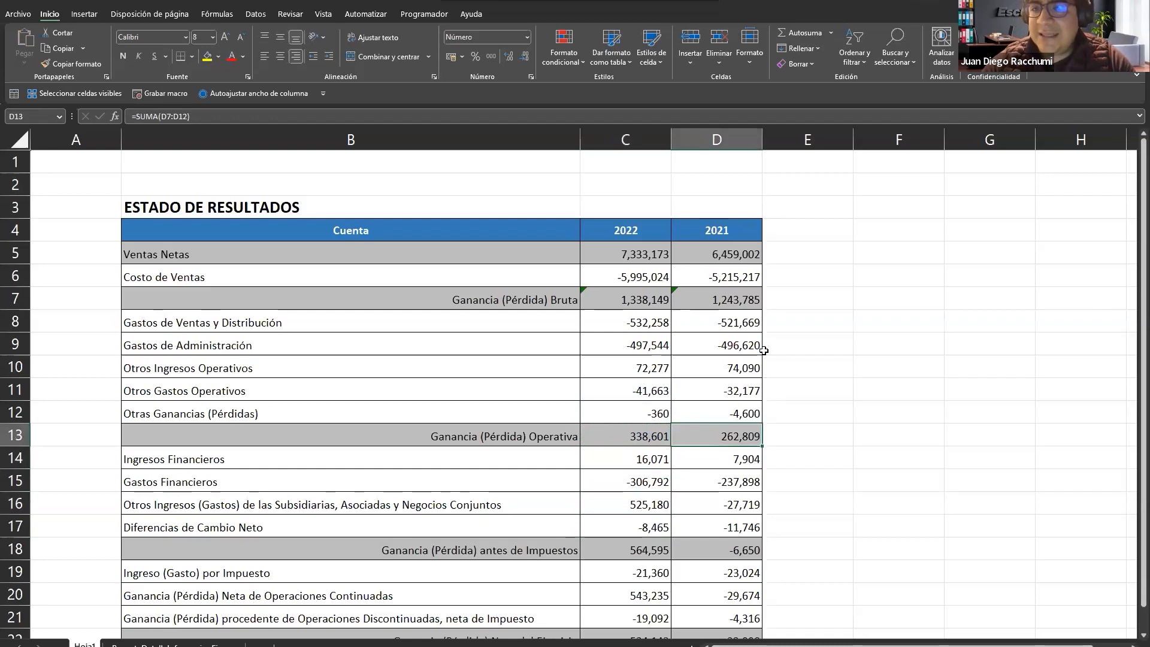
Step: Review the 2022 amounts in C13:C17 that feed Ganancia (Pérdida) antes de Impuestos
key(Left)
key(Down)
key(Down)
key(Down)
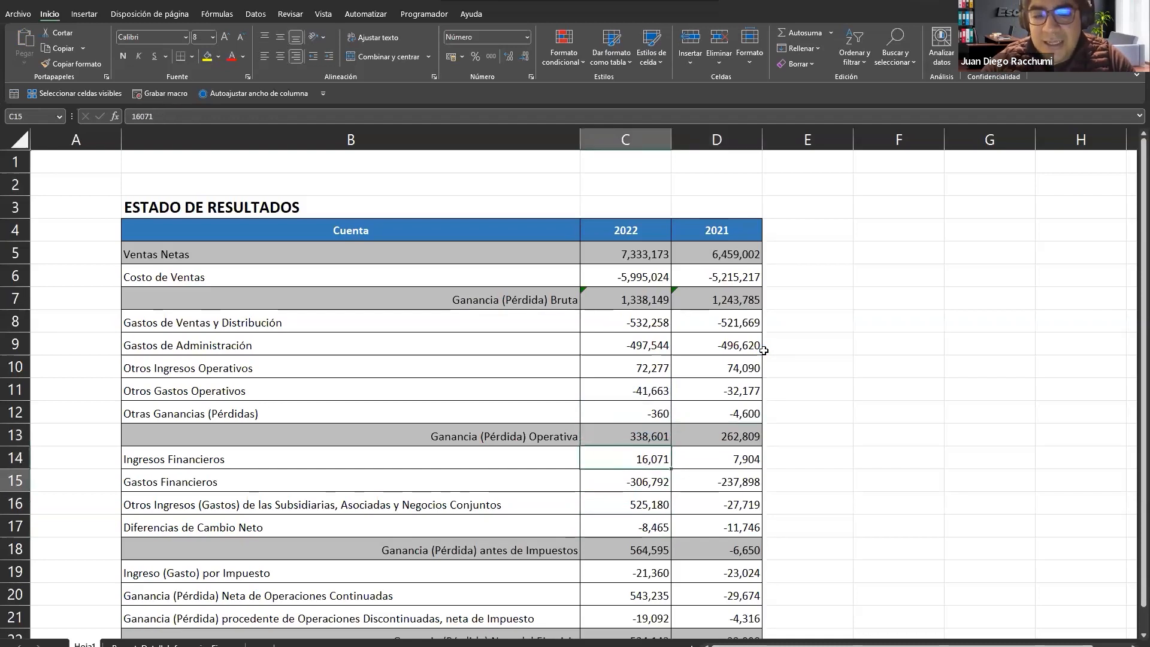
key(Up)
key(Up)
key(Up)
key(shift+Down)
key(shift+Down)
key(shift+Down)
key(shift+Down)
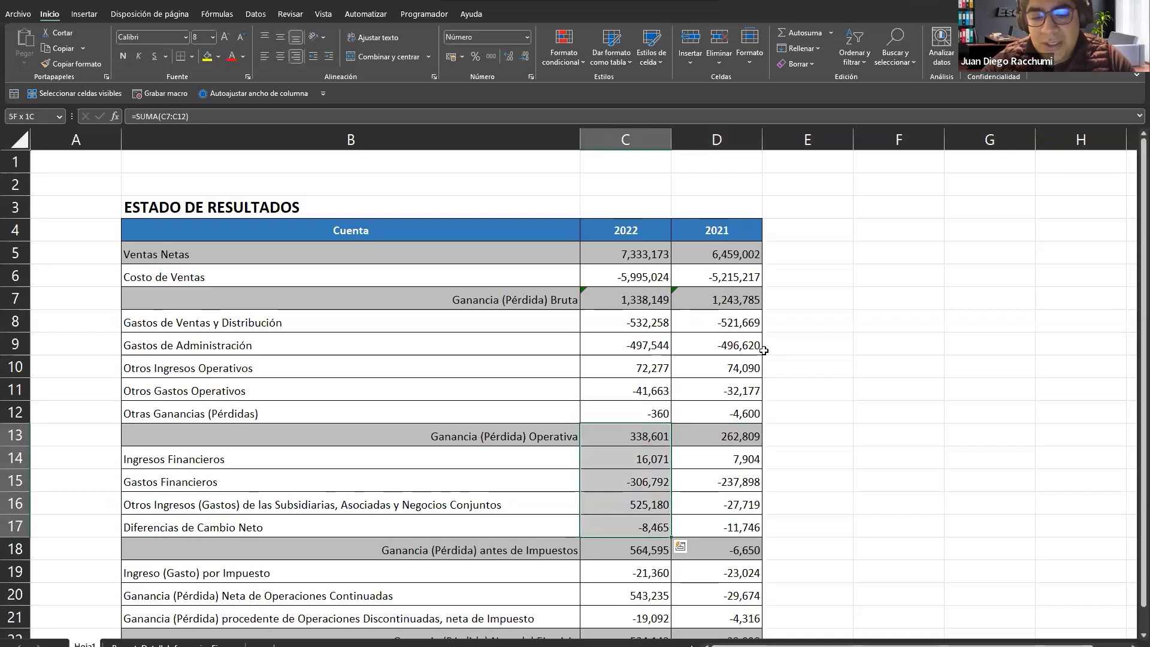
Step: Replace the 2022 Ganancia (Pérdida) antes de Impuestos in C18 with the formula =SUMA(C13:C17)
key(Down)
key(Down)
key(Down)
key(Down)
key(Down)
text(=)
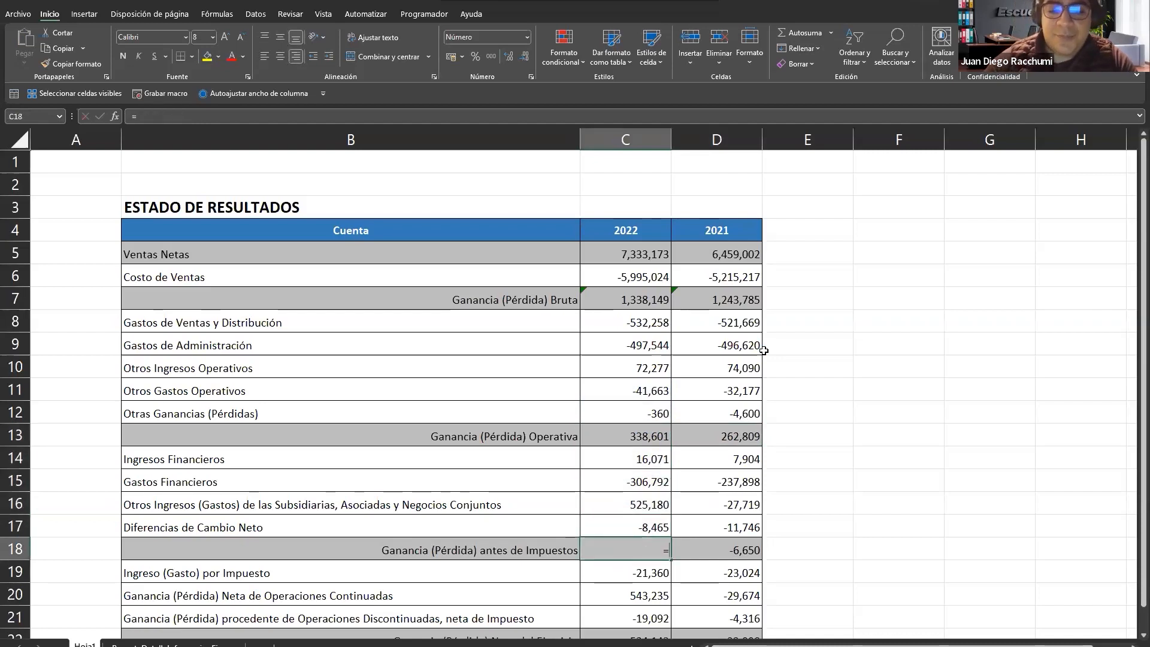
text(SUMA()
key(Up)
key(shift+Up)
key(shift+Up)
key(shift+Up)
key(shift+Up)
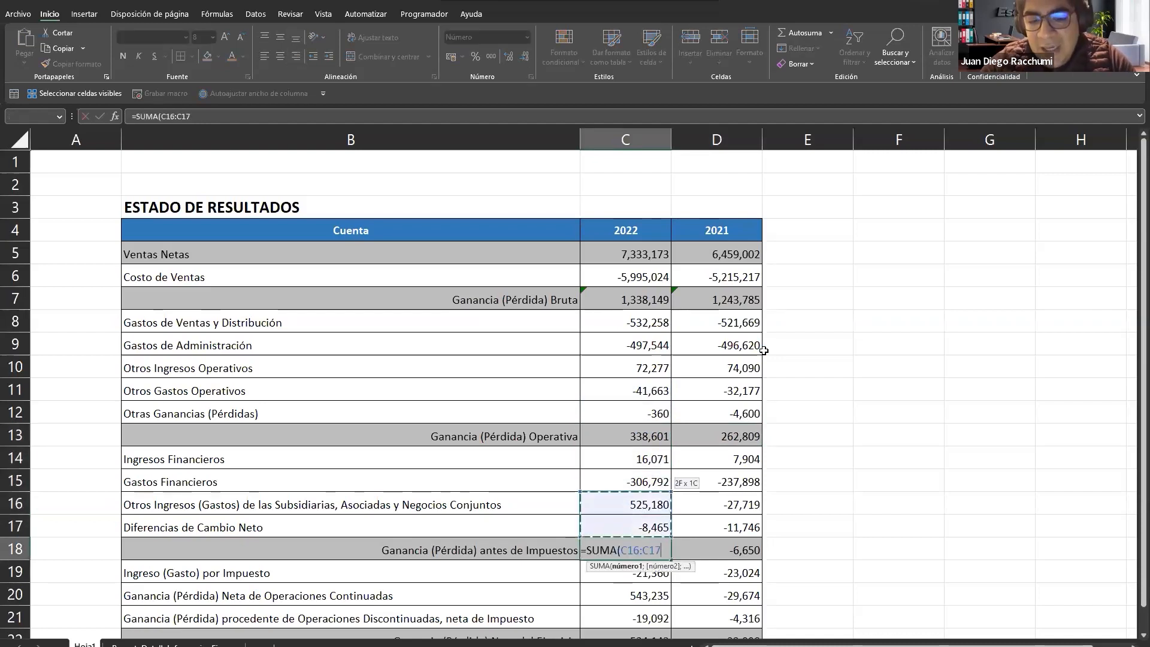
key(Return)
Step: Try =SUMA(C18:C21) for the 2022 Ganancia (Pérdida) Neta del Ejercicio in C22, and undo the entry
key(Down)
key(Down)
key(Down)
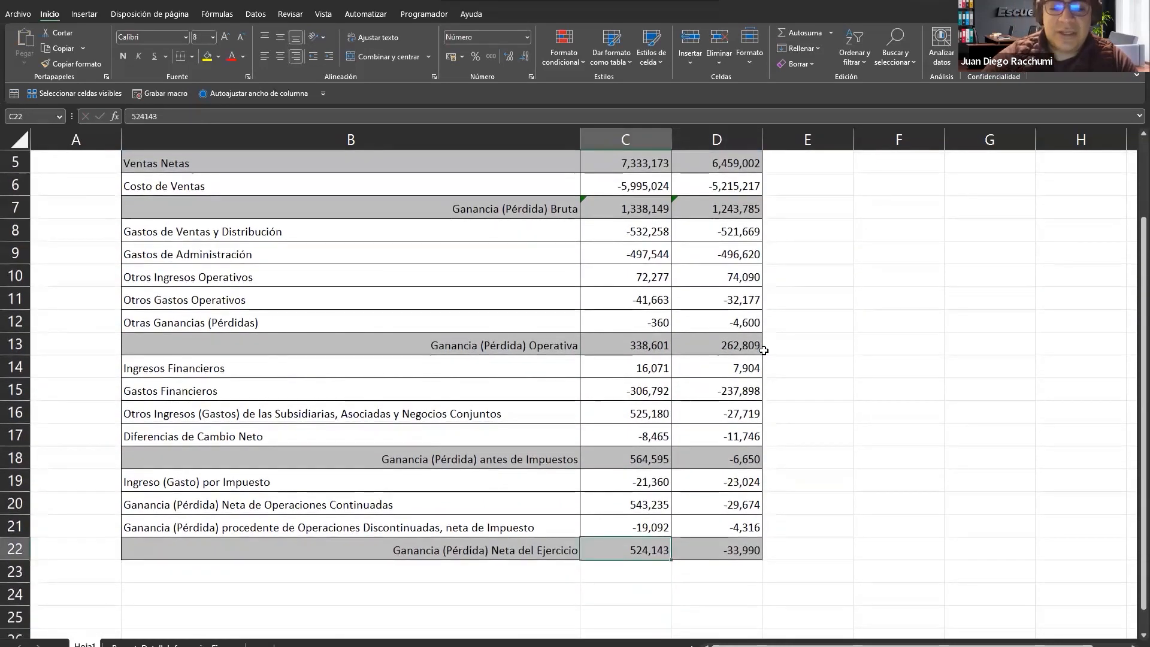
text(=)
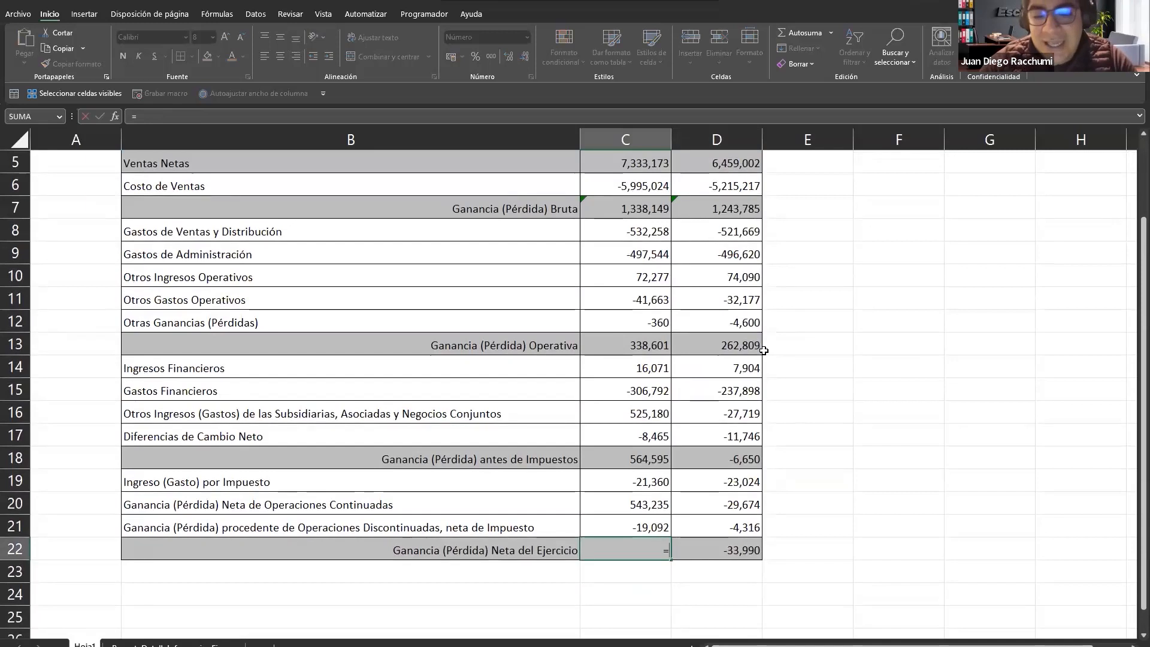
text(SUMA()
key(Up)
key(shift+Up)
key(shift+Up)
key(shift+Up)
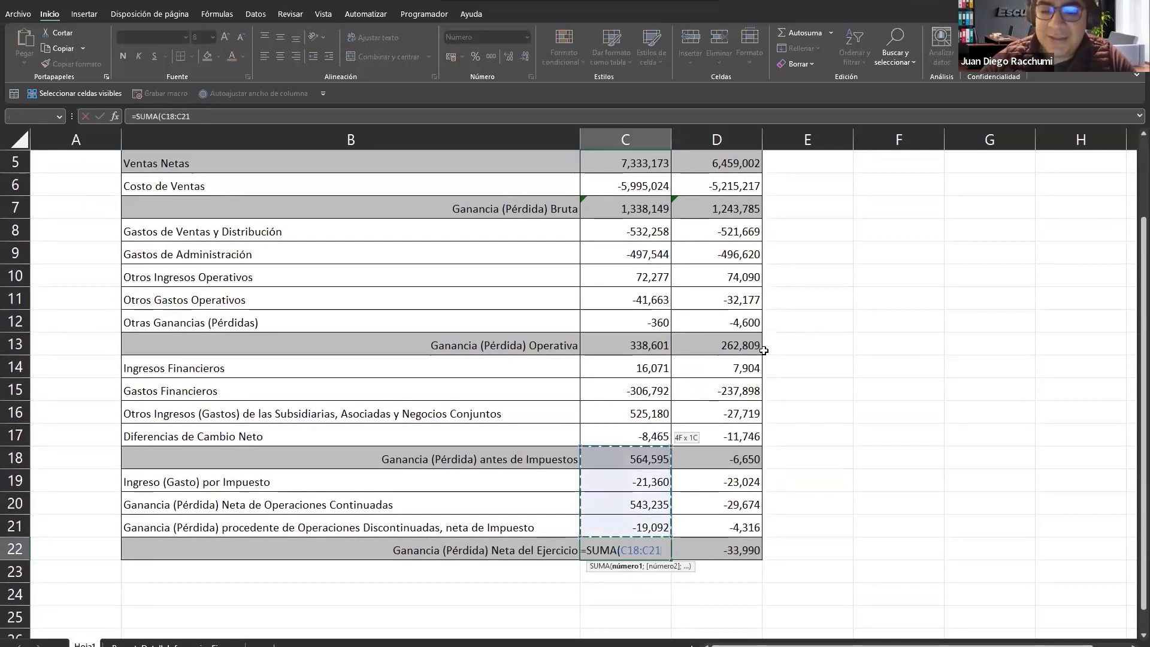
key(ctrl+Return)
key(ctrl+z)
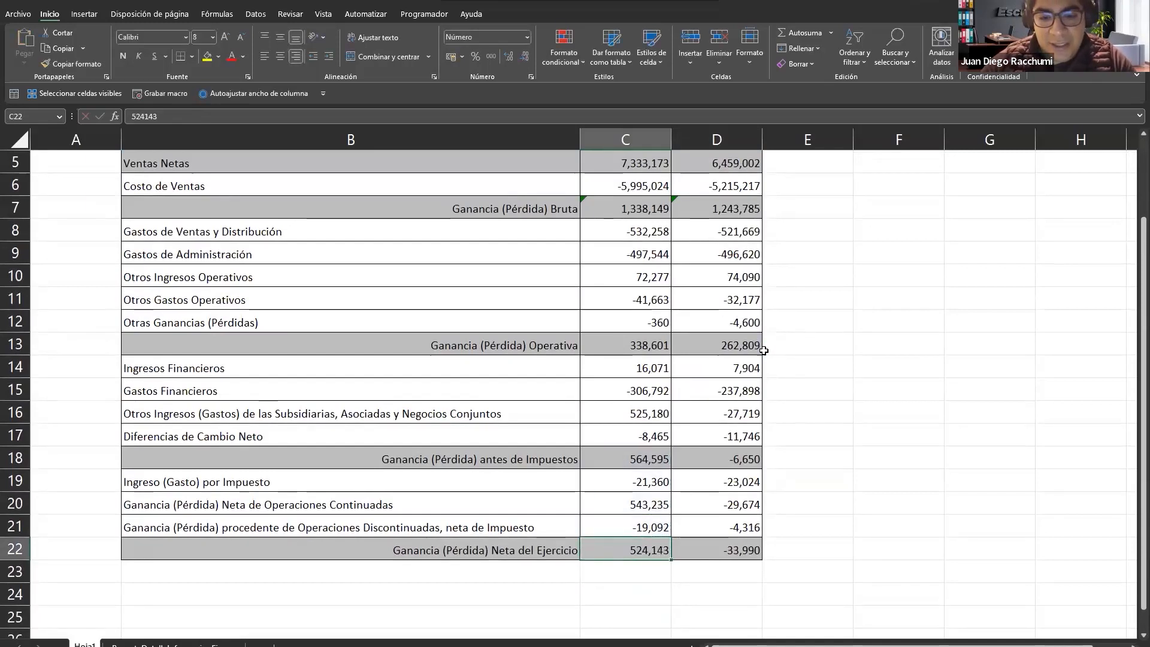
Step: Examine the 2022 amounts between Ganancia (Pérdida) antes de Impuestos and Ganancia (Pérdida) Neta del Ejercicio
key(Up)
key(Up)
key(Up)
key(Up)
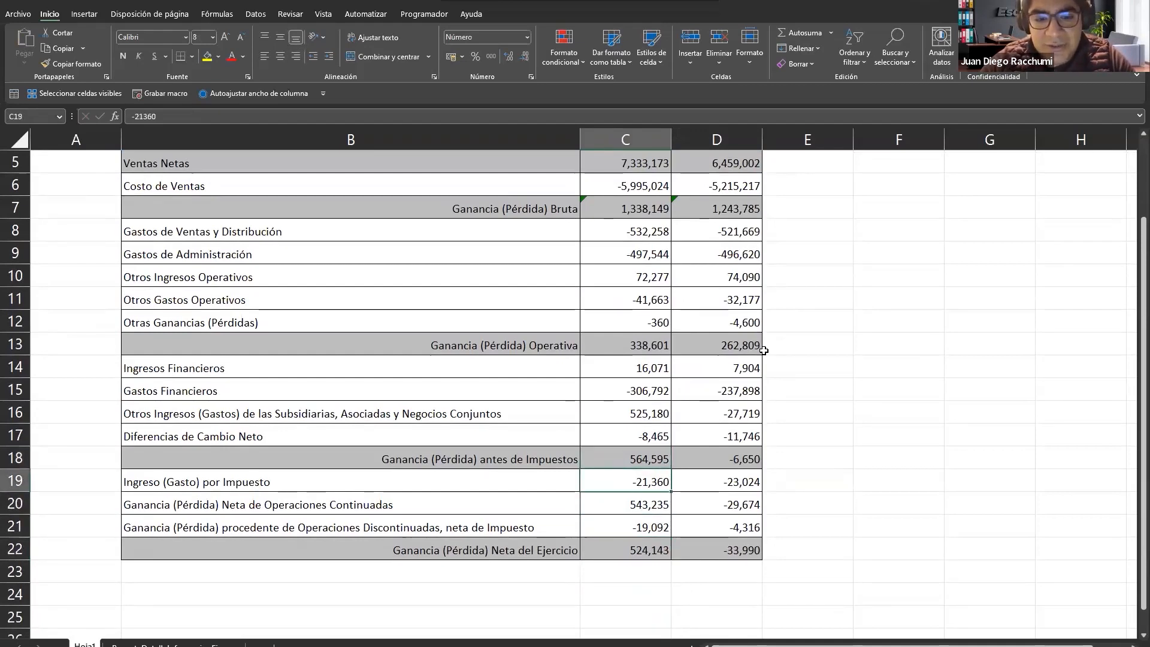
key(Down)
key(Down)
key(Down)
key(Down)
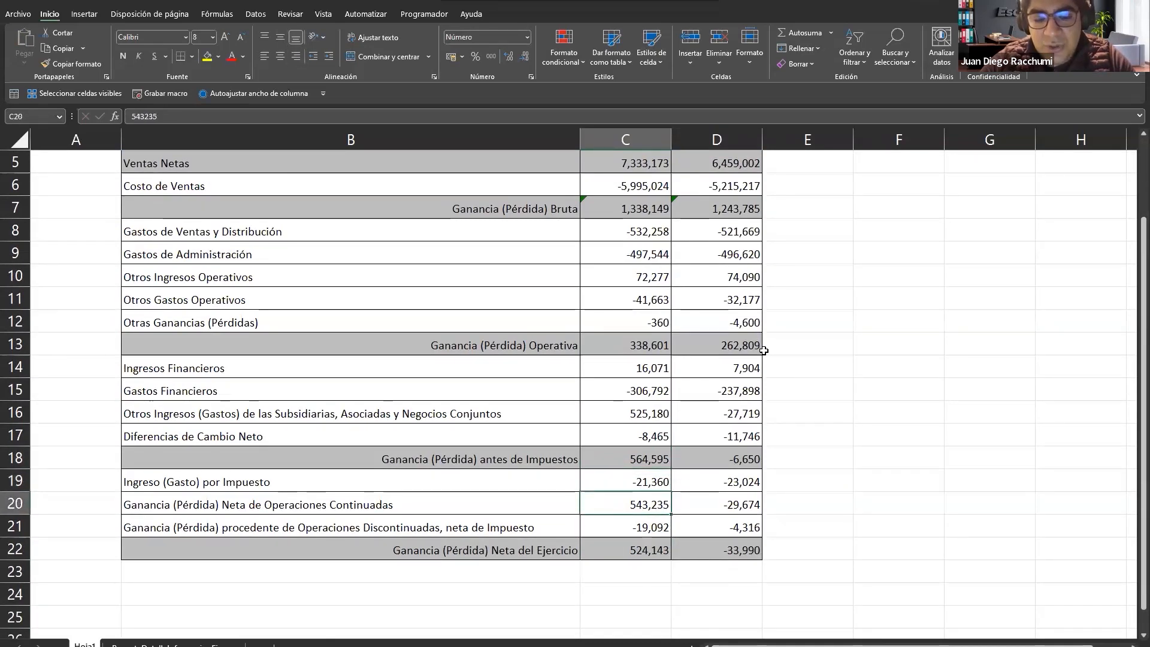
Step: Enter the formula =SUMA(C18:C21) in C22 as the 2022 Ganancia (Pérdida) Neta del Ejercicio
text(=)
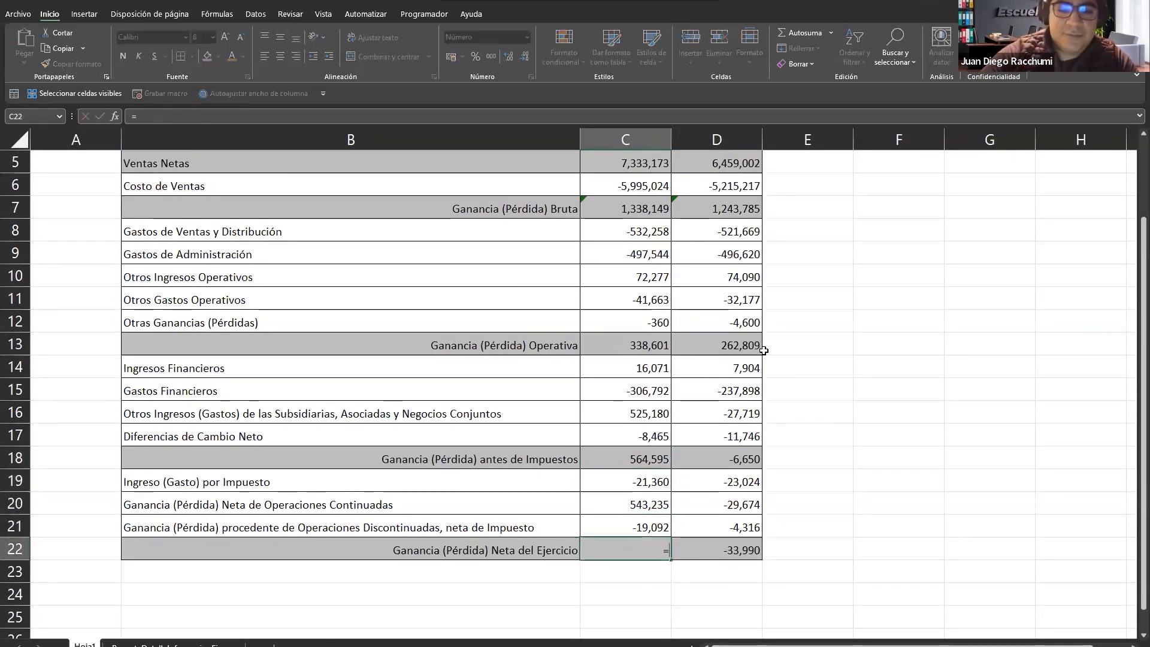
text(SUMA()
key(Up)
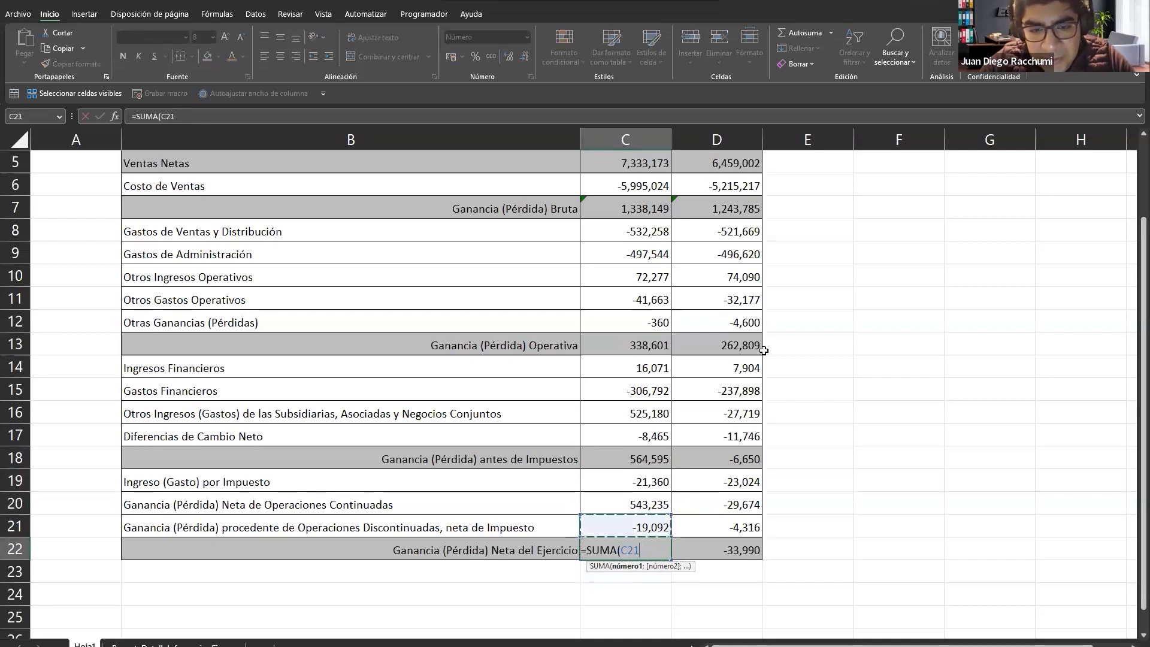
key(shift+Up)
key(shift+Up)
key(shift+Up)
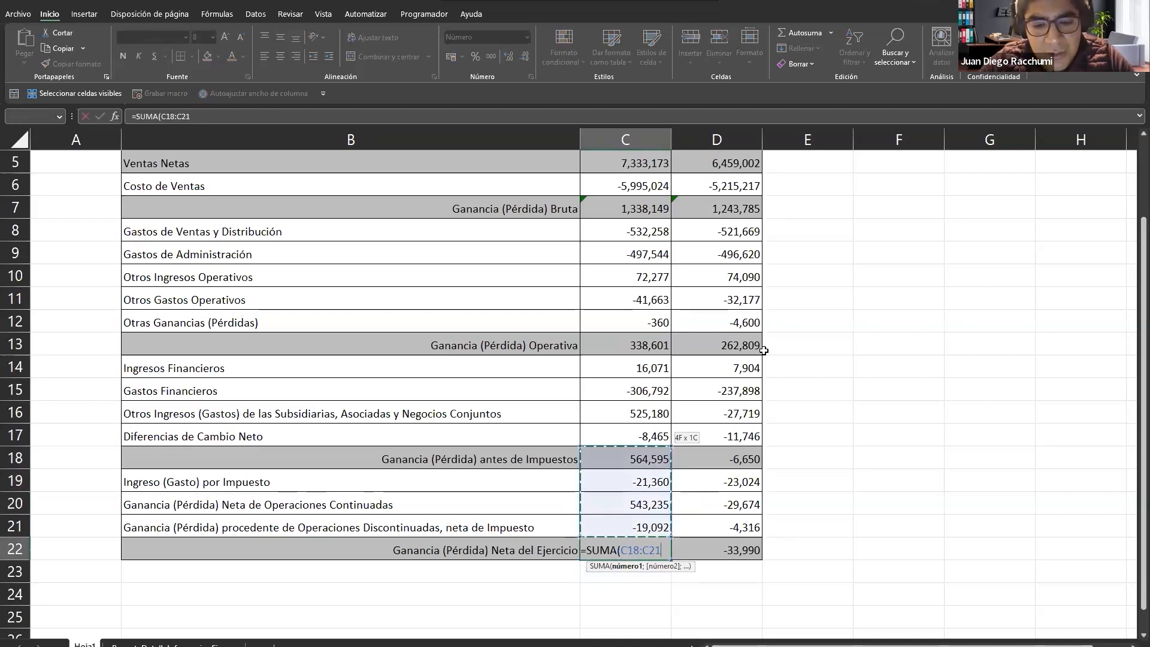
key(Return)
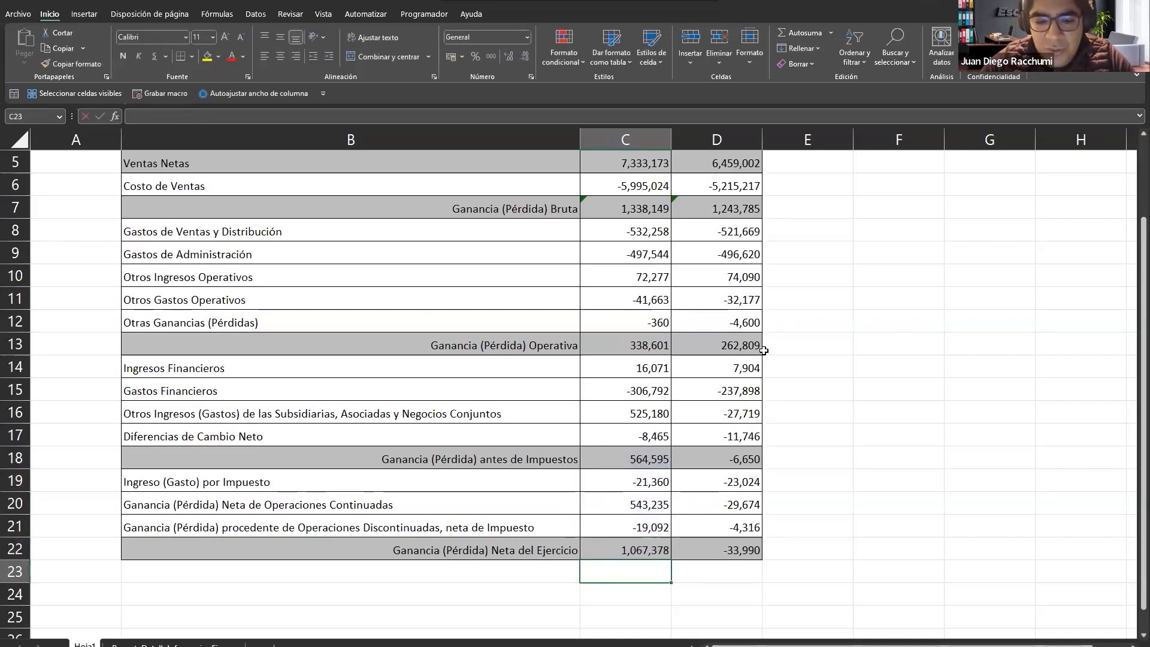
Step: Undo the 2022 Ganancia (Pérdida) Neta del Ejercicio formula entered in C22
key(ctrl+z)
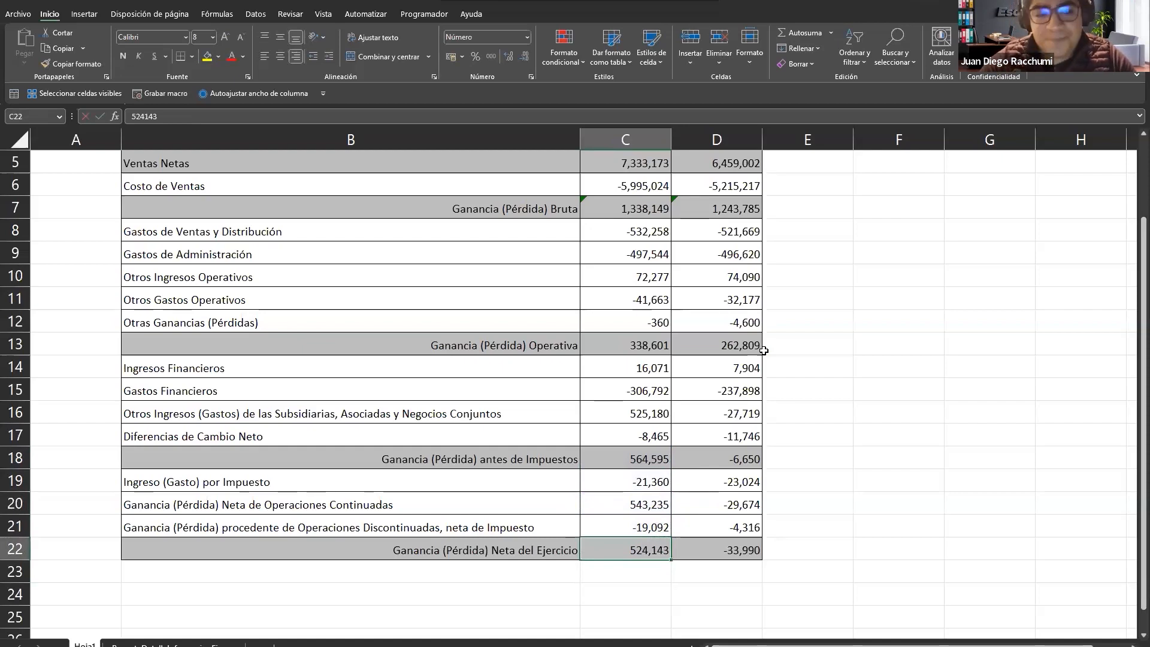
key(Up)
key(Up)
key(Left)
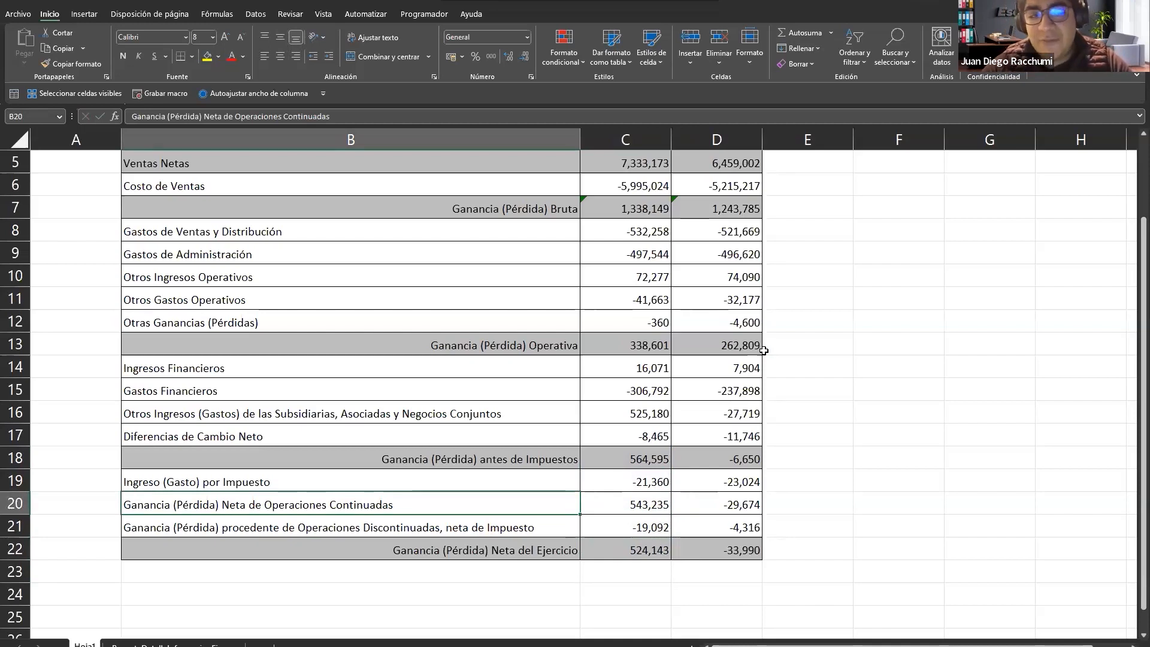
Step: Insert two blank rows above Gastos de Administración in the Estado de Resultados
click(348, 299)
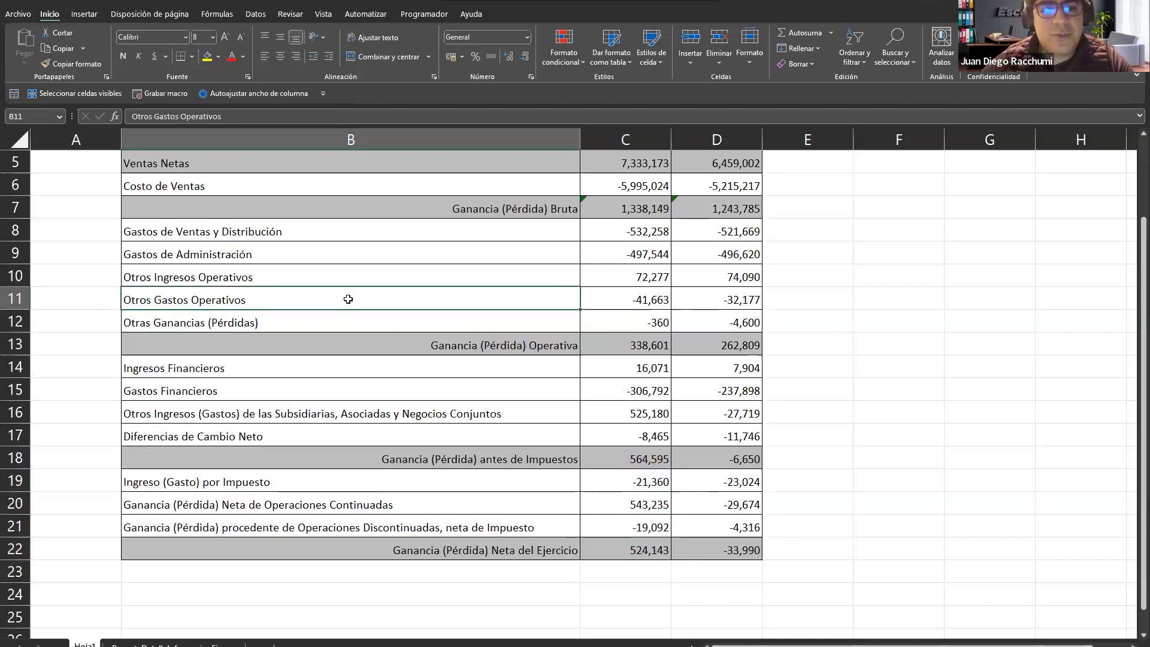
key(Up)
key(Up)
key(Up)
key(Down)
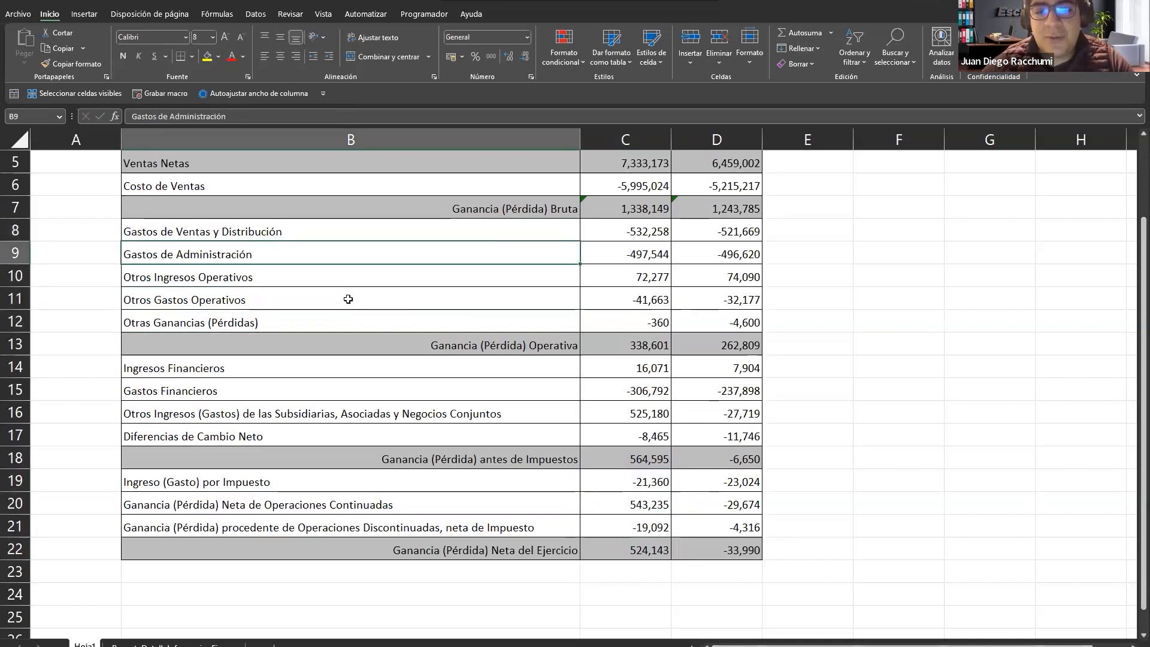
key(shift+space)
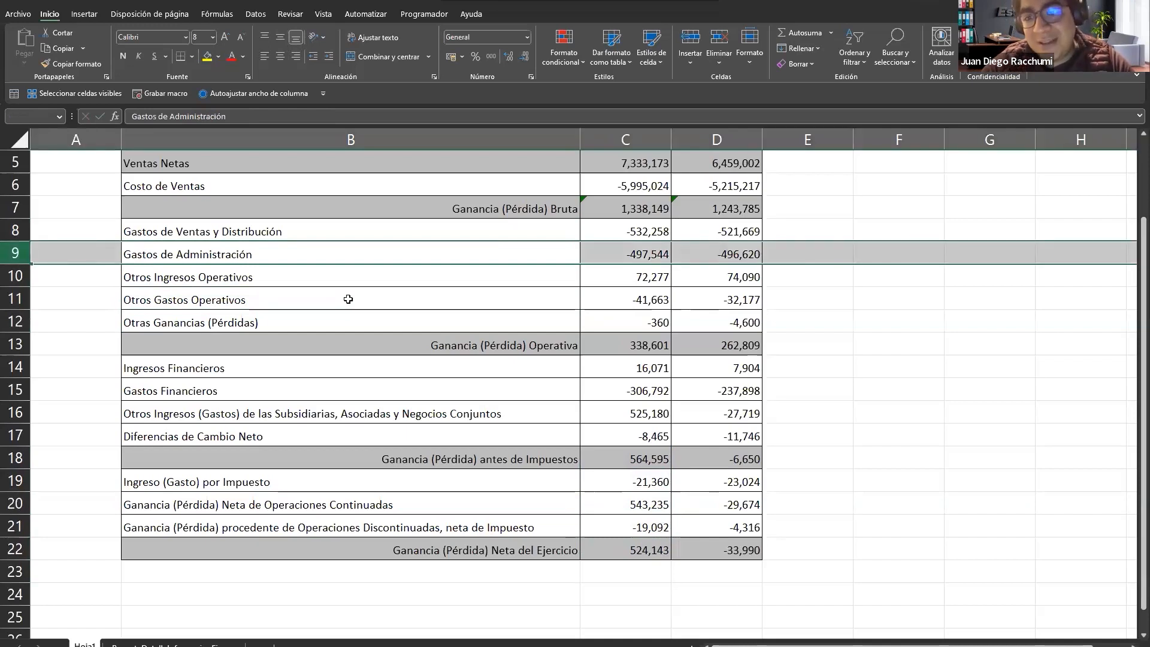
key(ctrl+plus)
key(ctrl+plus)
key(Up)
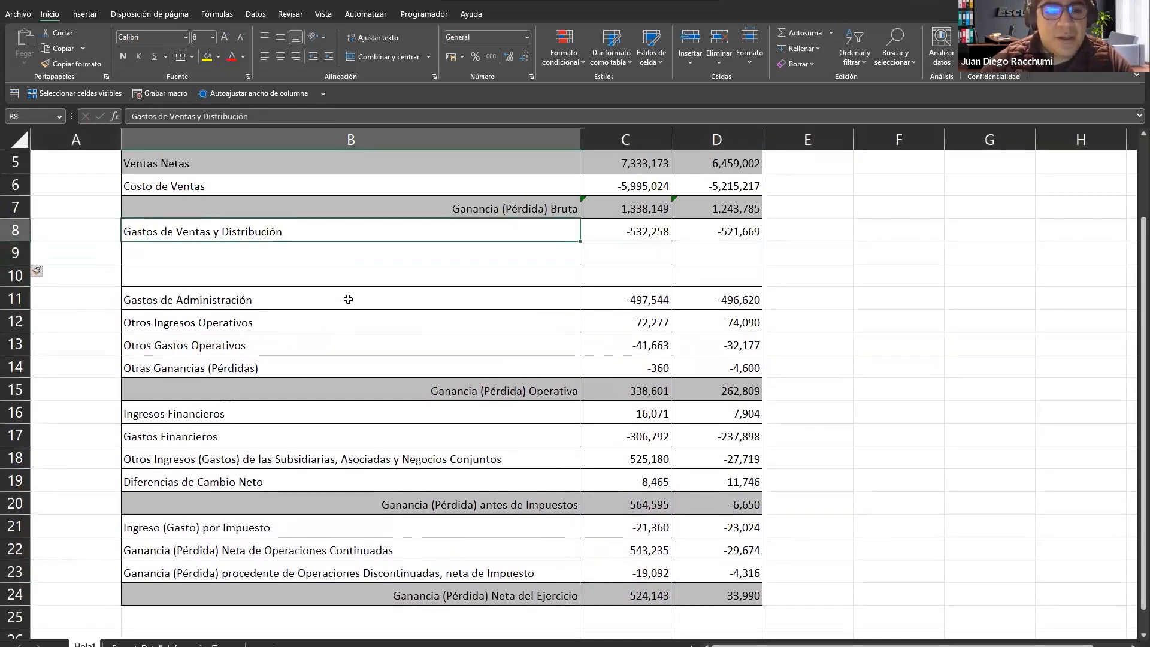
Step: Delete the two blank rows between Gastos de Ventas y Distribución and Gastos de Administración
key(Down)
key(shift+Down)
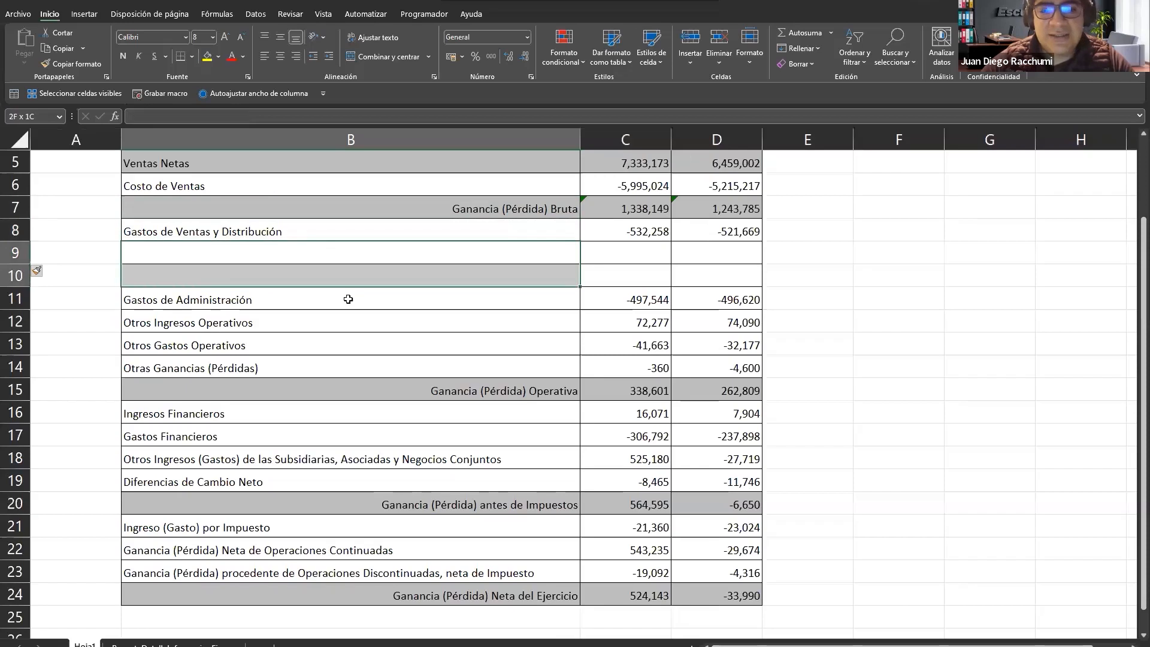
key(shift+Right)
key(shift+Right)
key(Right)
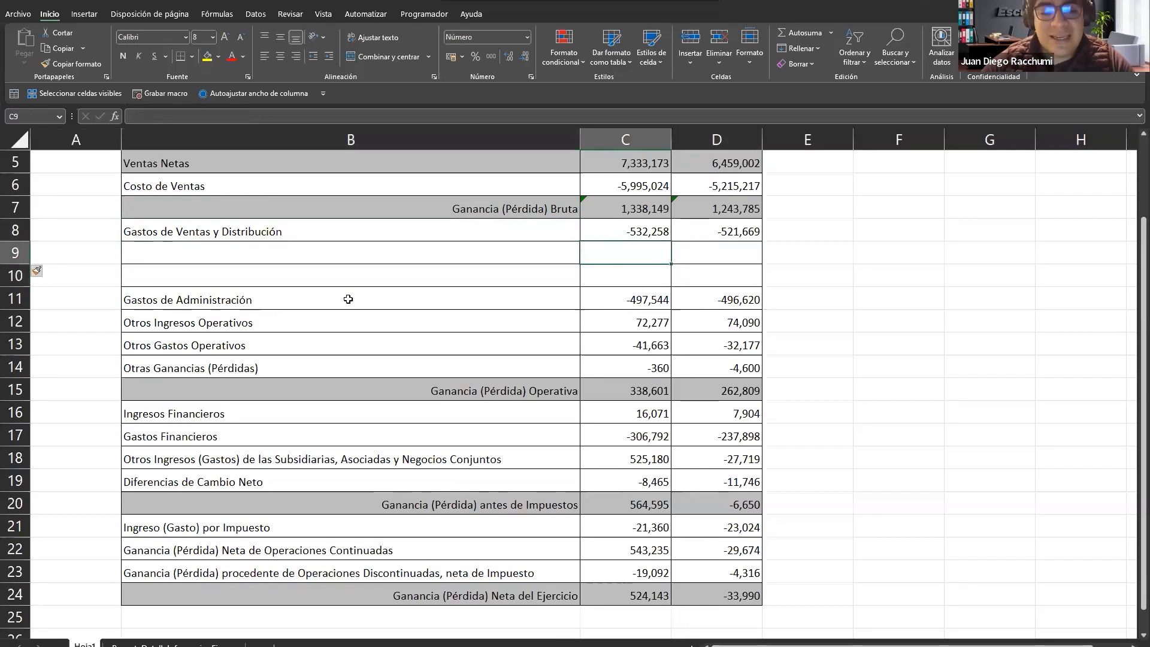
key(shift+Down)
key(shift+space)
key(ctrl+minus)
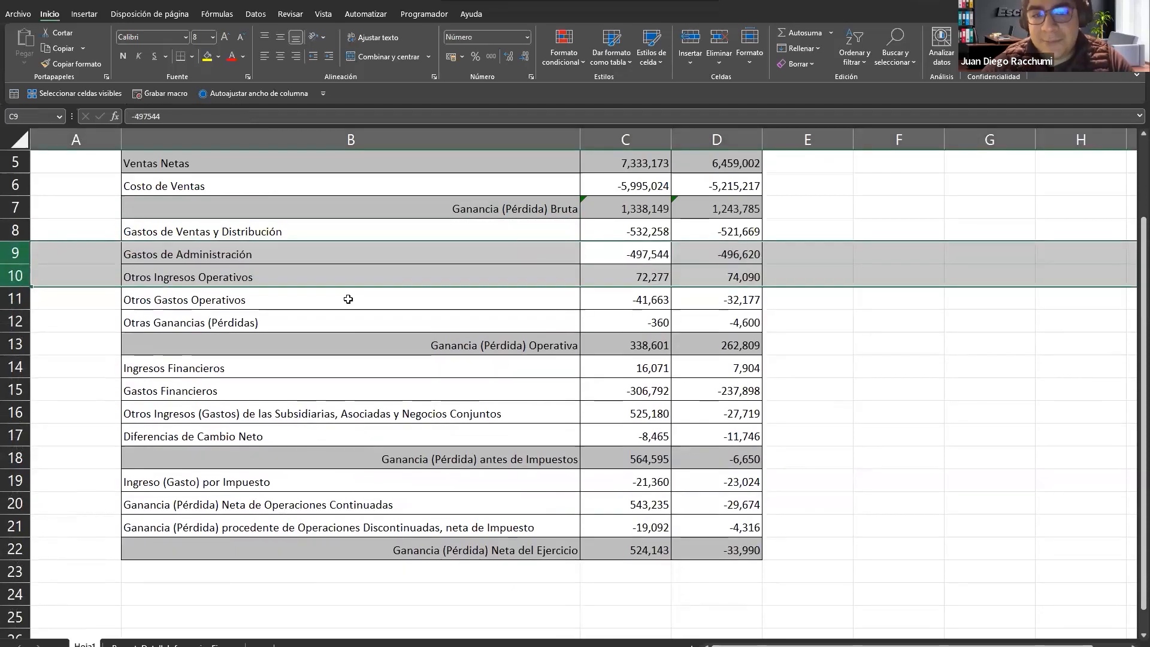
Step: Try deleting row 20, Ganancia (Pérdida) Neta de Operaciones Continuadas
key(Right)
key(Left)
key(Down)
key(Down)
key(Down)
key(Down)
key(Down)
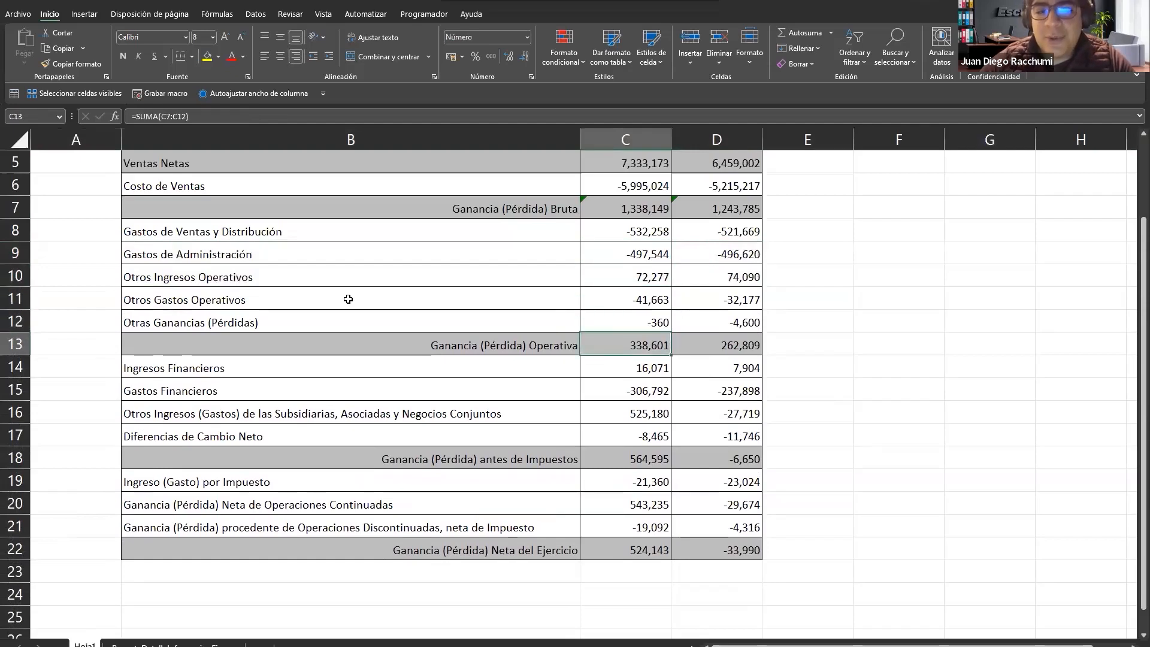
key(Down)
key(Down)
key(Down)
key(Down)
key(Down)
key(Down)
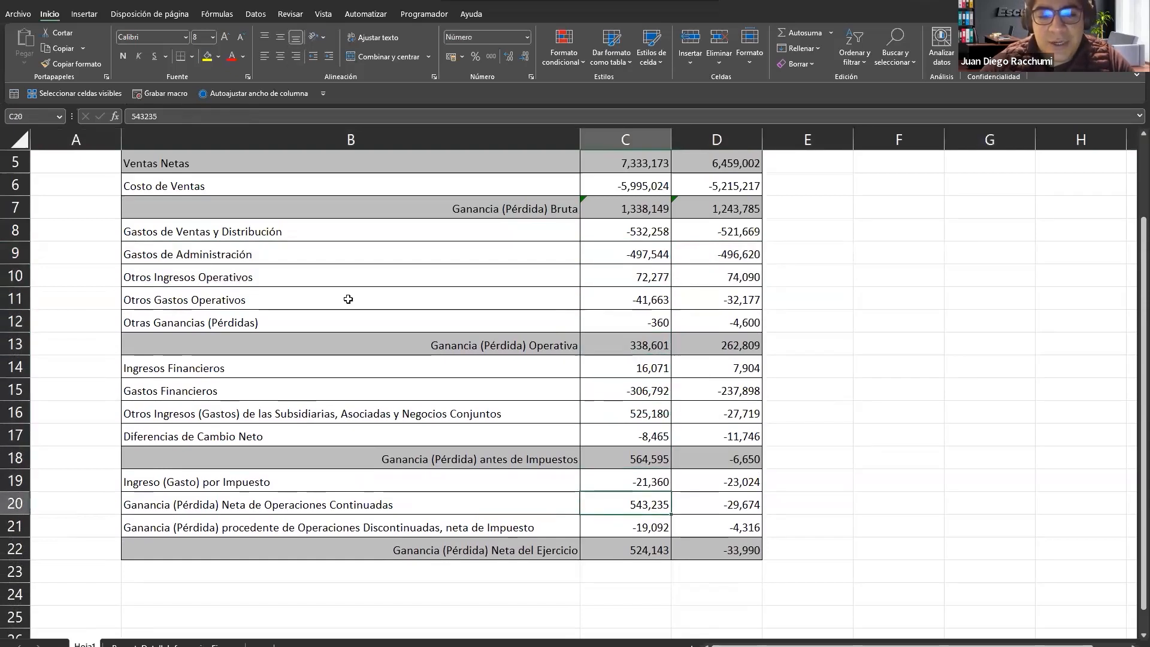
key(shift+space)
key(ctrl+minus)
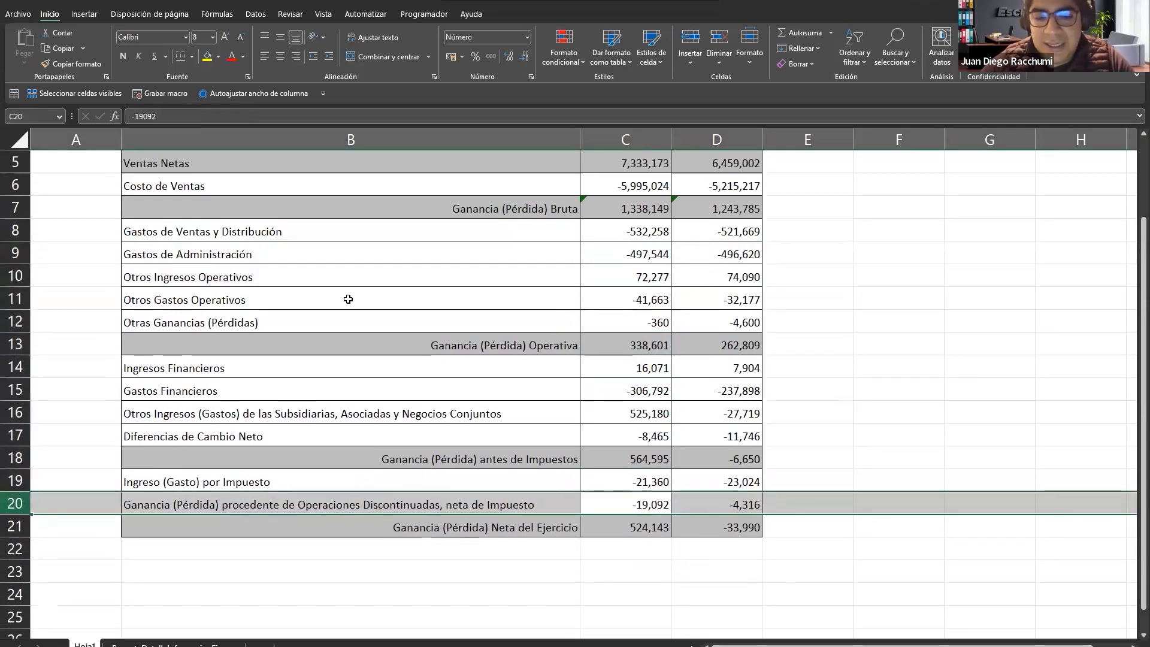
Step: Check the 2022 amounts in C18:C20, and undo the deletion of the Ganancia (Pérdida) Neta de Operaciones Continuadas row
key(Up)
key(Up)
key(shift+Down)
key(shift+Down)
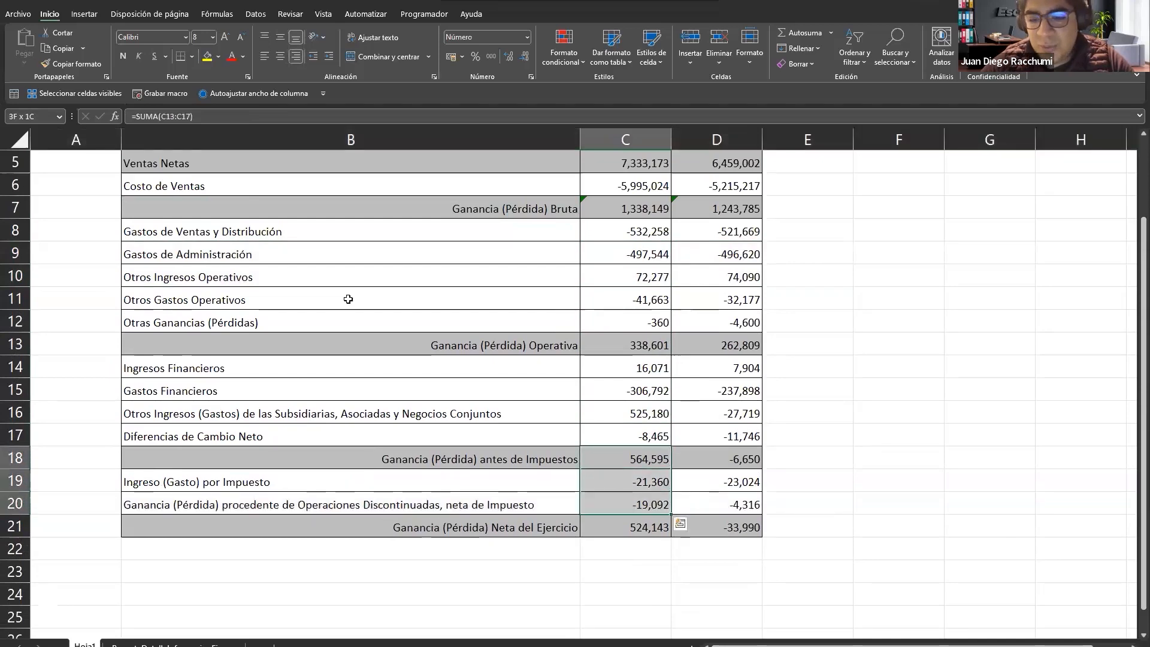
key(shift+Up)
key(shift+Up)
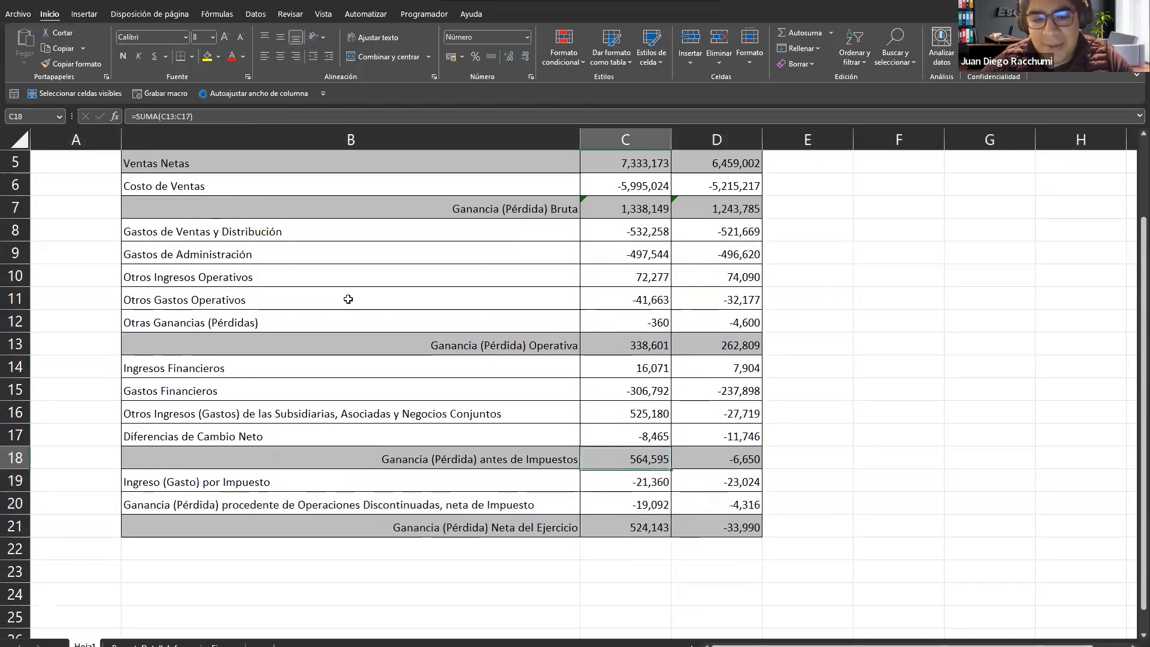
key(ctrl+z)
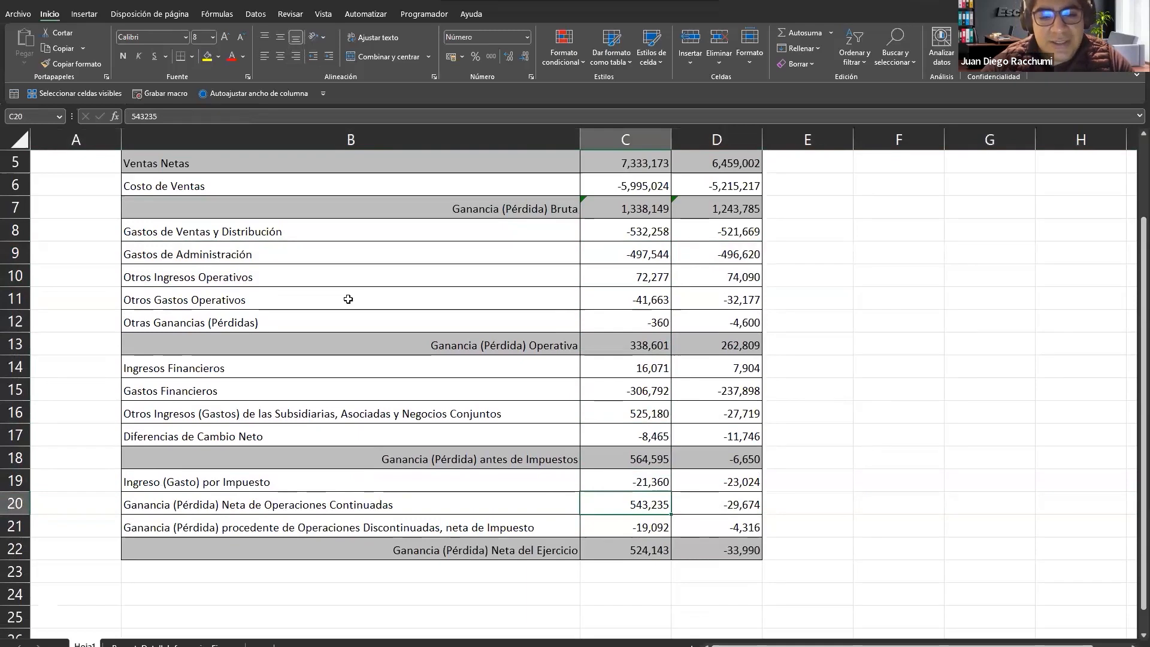
Step: Delete the whole row 20, Ganancia (Pérdida) Neta de Operaciones Continuadas, from the Estado de Resultados
key(shift+space)
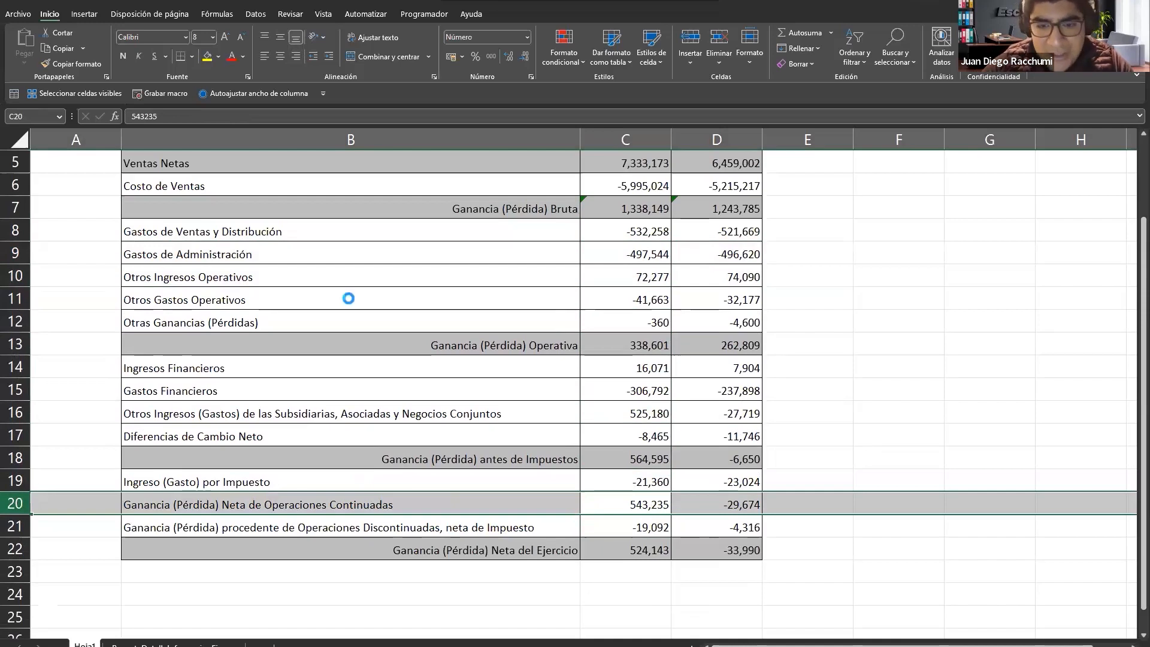
key(ctrl+minus)
key(Up)
key(Up)
key(Down)
key(Down)
key(Down)
key(Down)
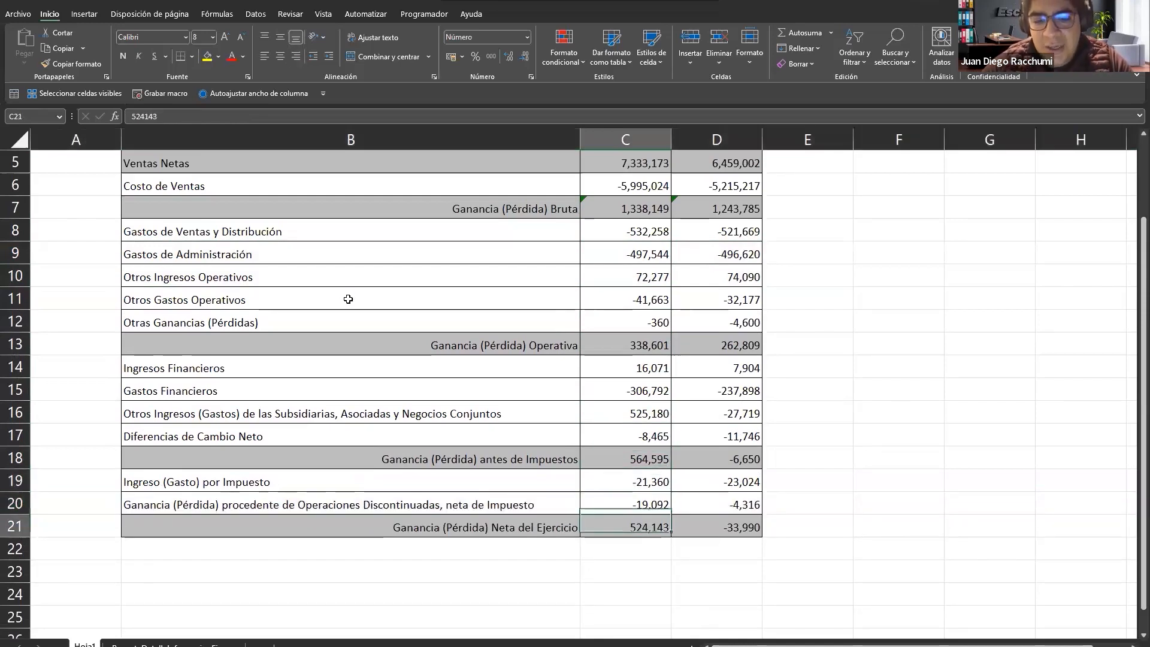
Step: Try =SUMA(C19:C20) in the empty cell C22 below the table, and undo the entry
text(=)
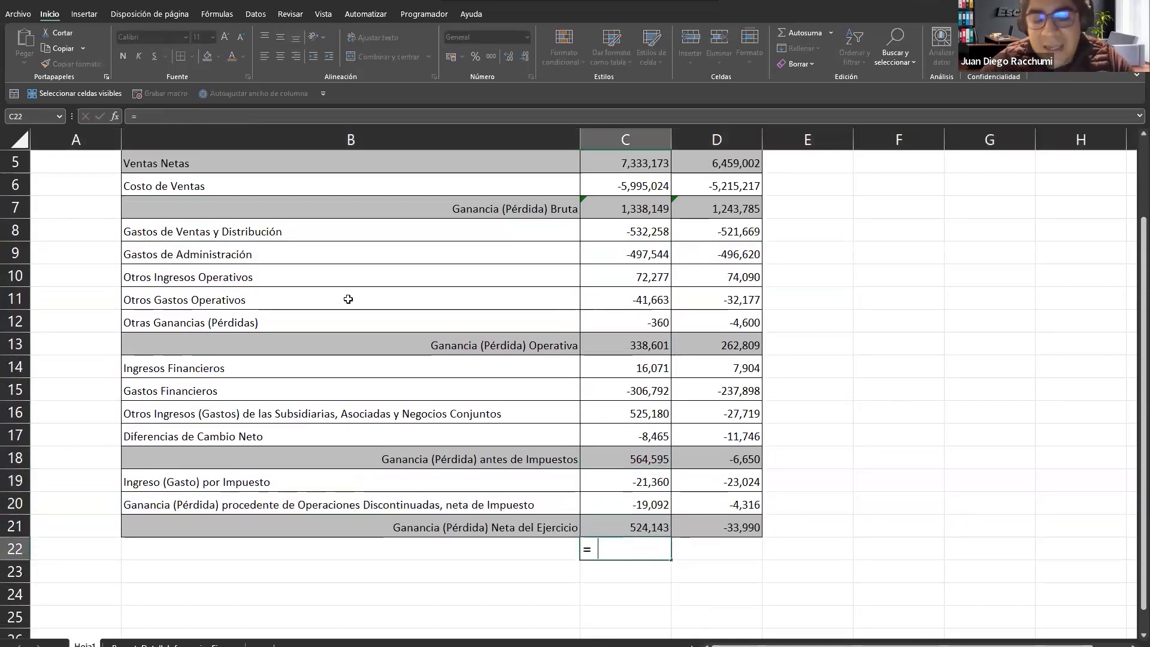
text(SUMA()
key(Up)
key(Up)
key(shift+Up)
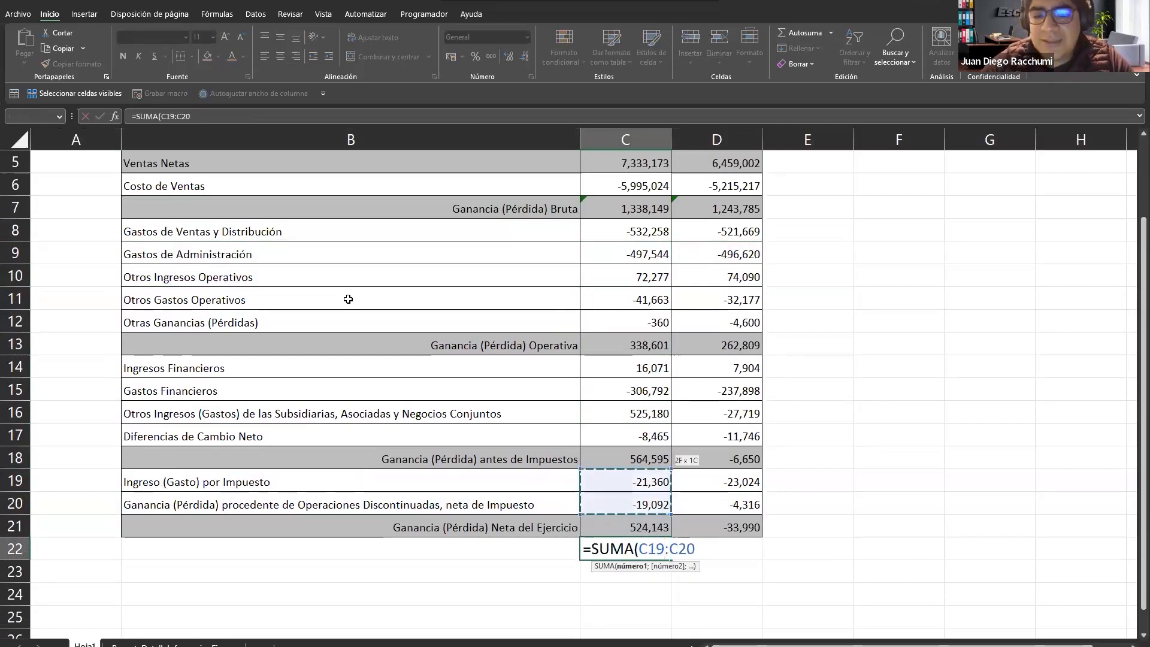
key(Return)
key(ctrl+z)
Step: Enter the formula =SUMA(C18:C20) in C21 as the 2022 Ganancia (Pérdida) Neta del Ejercicio, and copy that cell
key(Up)
text(=s)
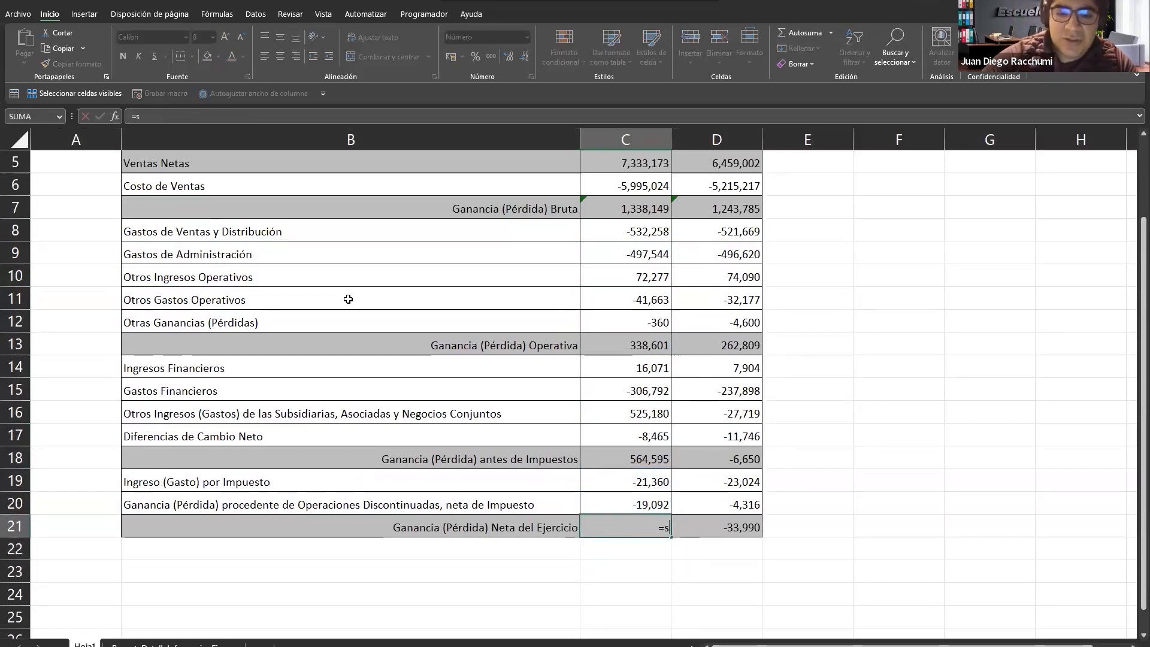
text(um)
key(Tab)
key(Up)
key(shift+Up)
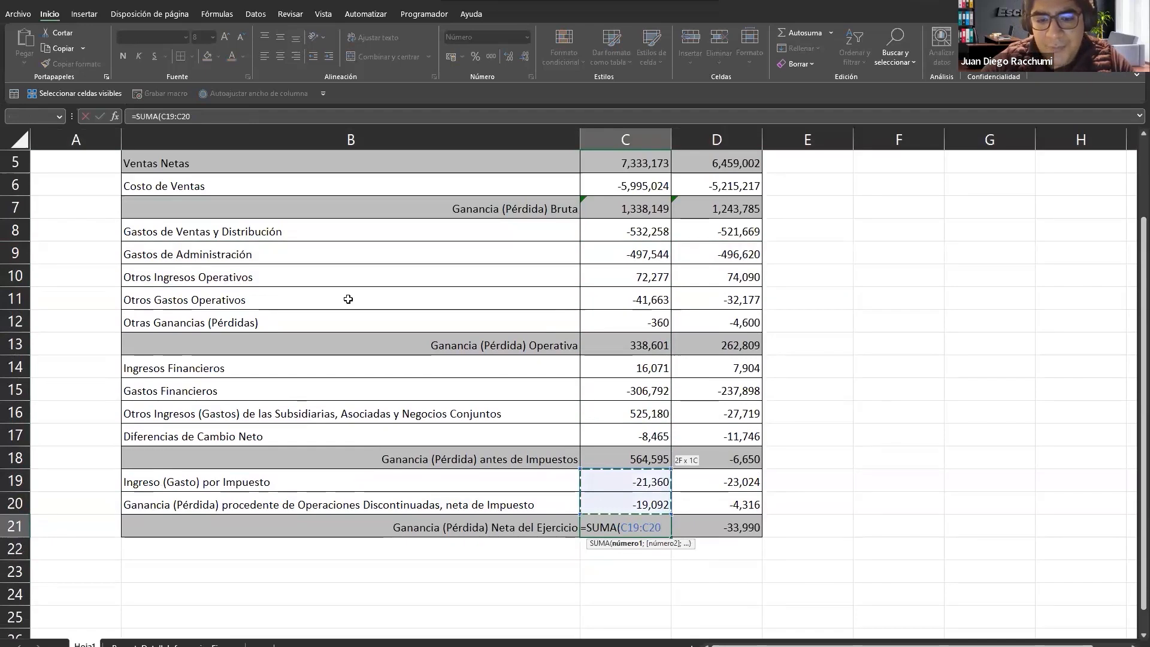
key(shift+Up)
key(Return)
key(Up)
key(ctrl+c)
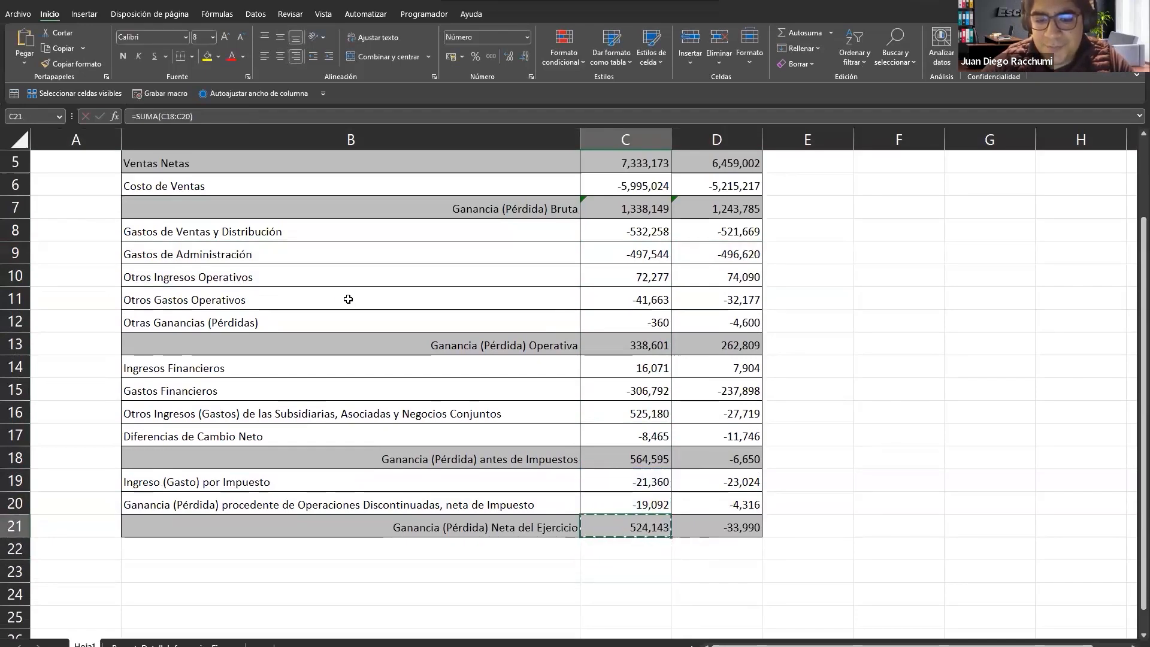
key(Right)
key(Escape)
key(Up)
scroll(348, 298, up, 2)
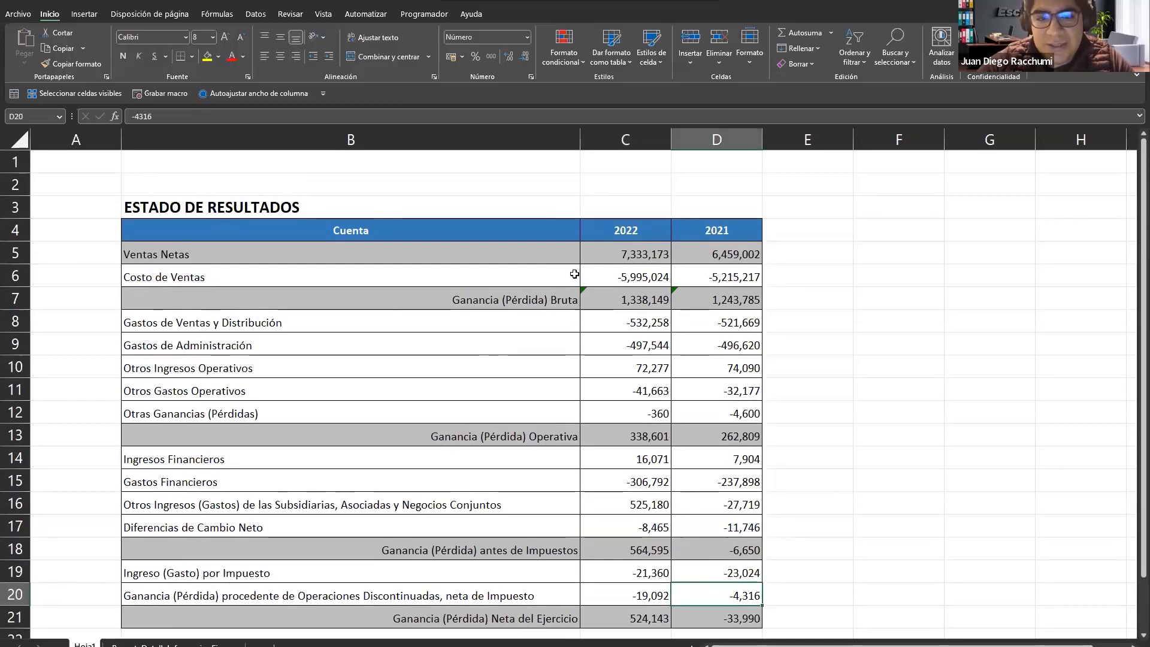
drag(1142, 425, 1131, 435)
click(793, 185)
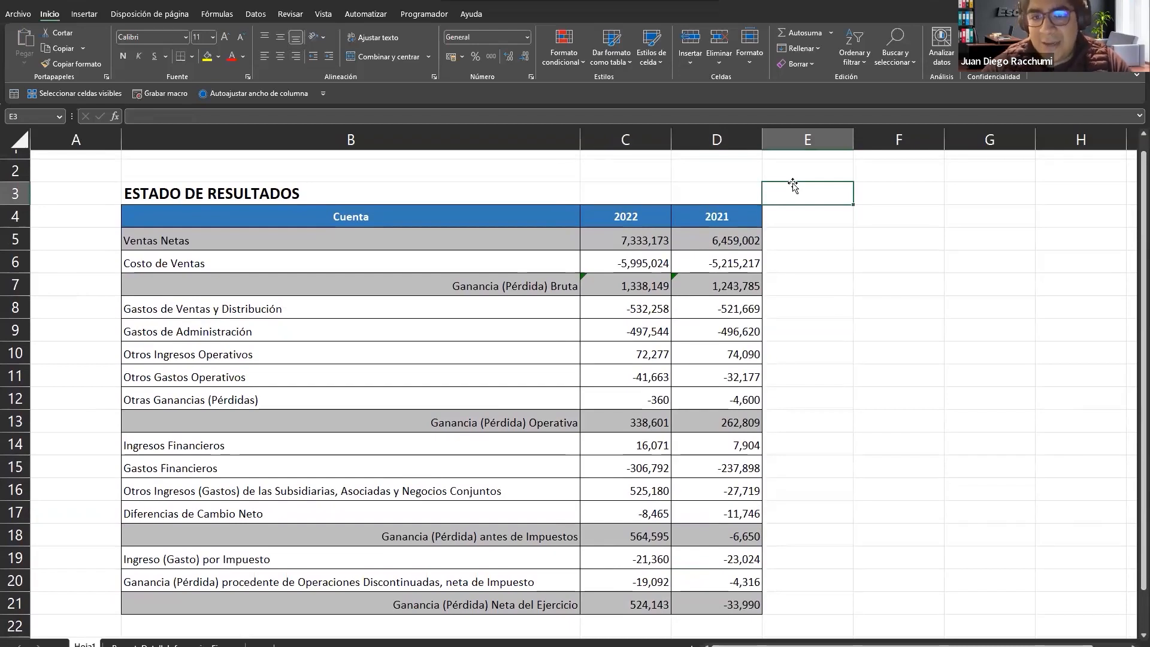
key(ctrl+space)
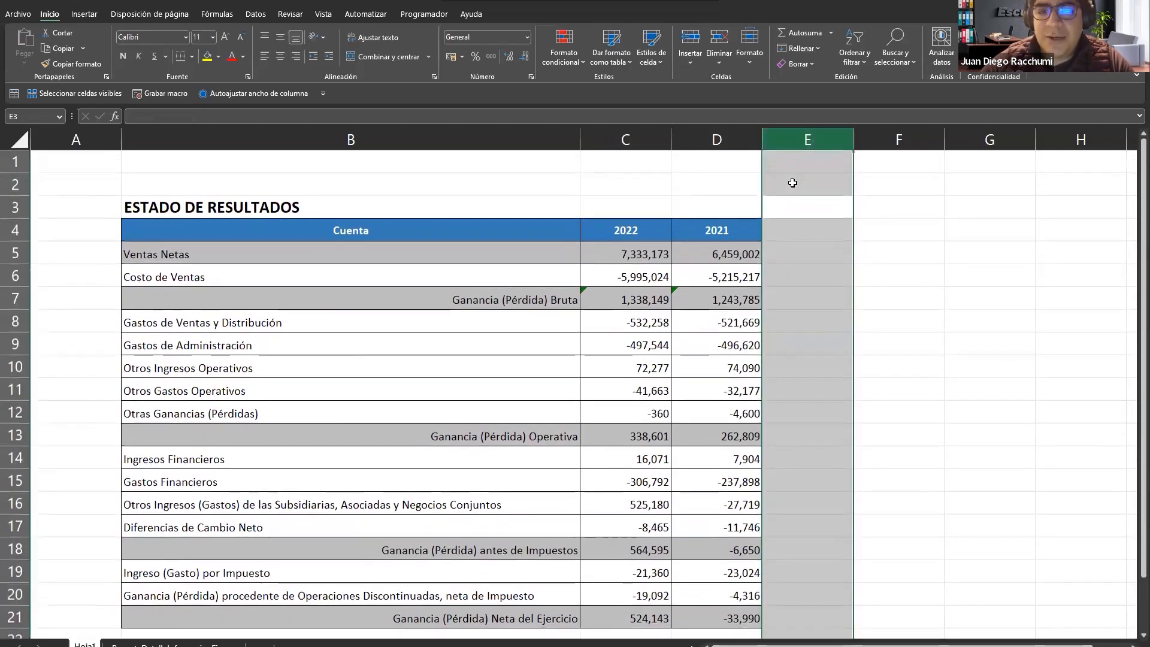
key(Right)
key(Page_Down)
key(Left)
key(Up)
key(ctrl+Up)
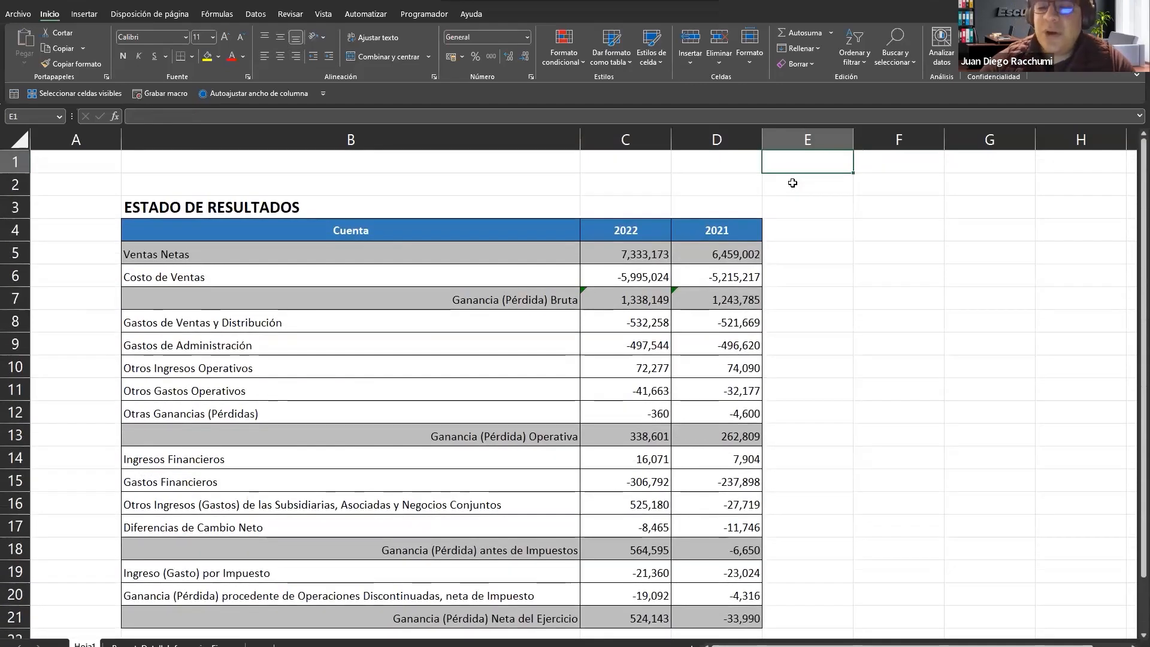
Step: Compare the 2022 and 2021 amounts of Ventas Netas in row 5
key(Down)
key(Down)
key(Left)
key(Down)
key(Down)
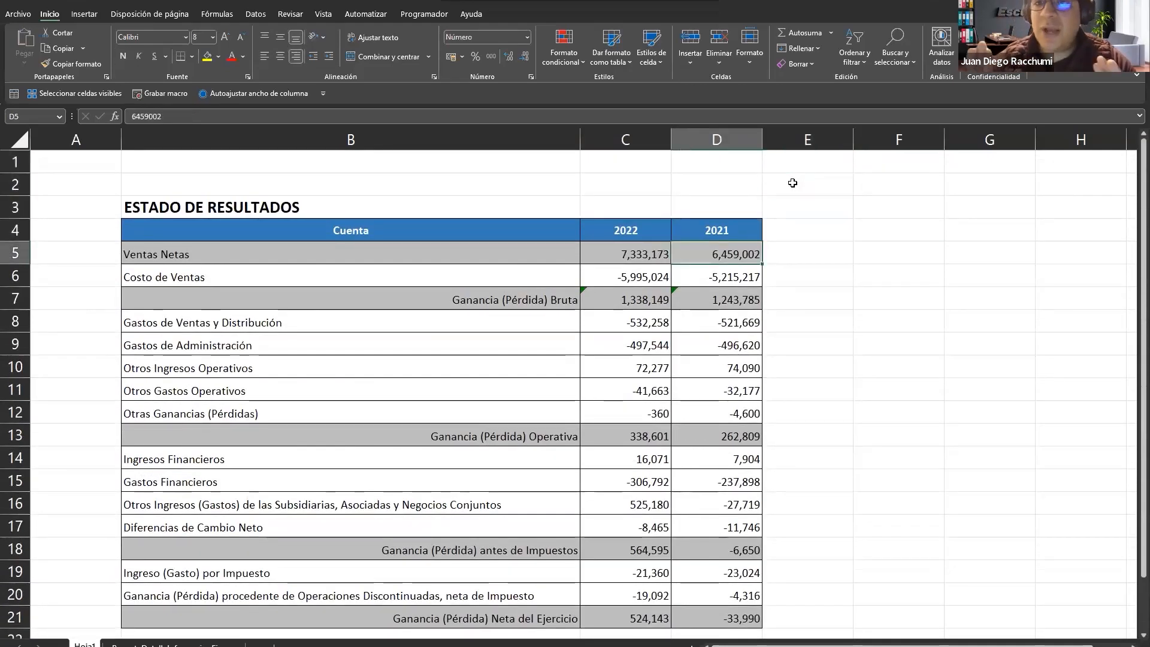
key(Left)
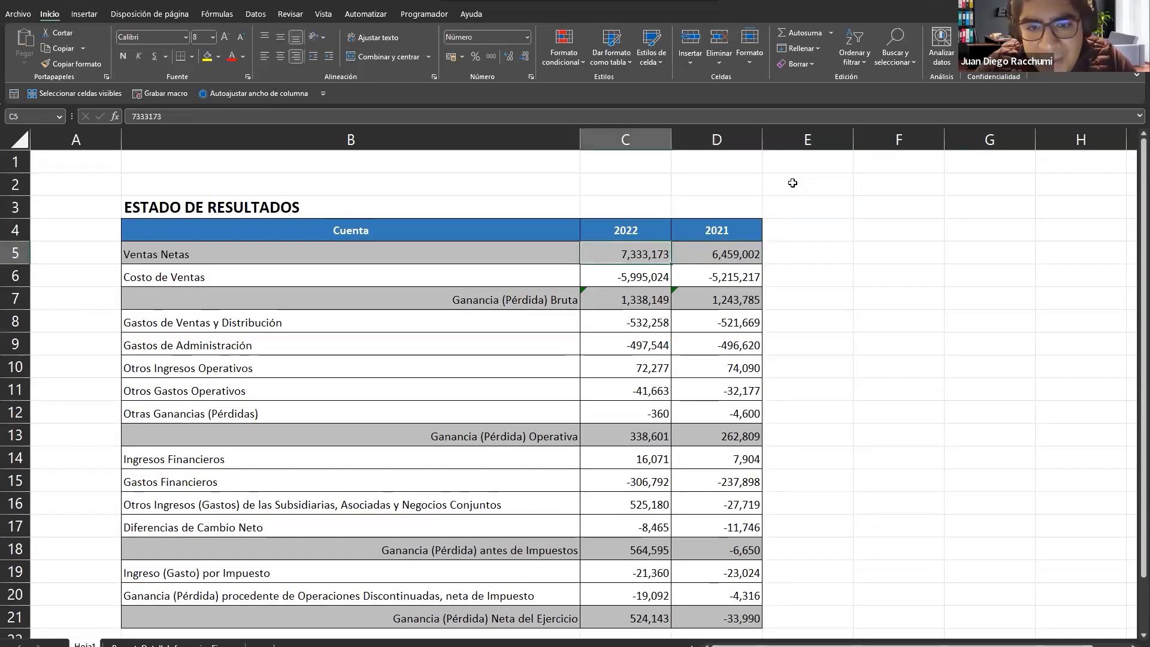
key(Right)
key(Left)
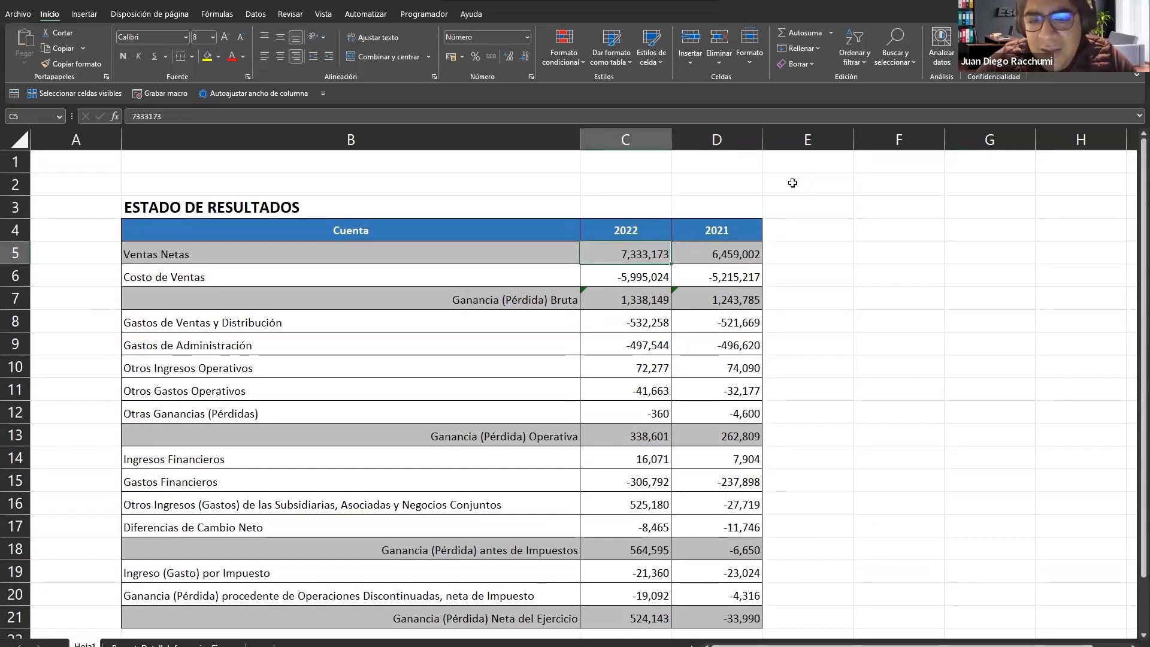
key(Up)
key(Up)
key(Down)
key(Down)
key(Right)
key(Left)
Step: Compare the 2022 and 2021 amounts from Costo de Ventas down to Otros Ingresos Operativos
key(Down)
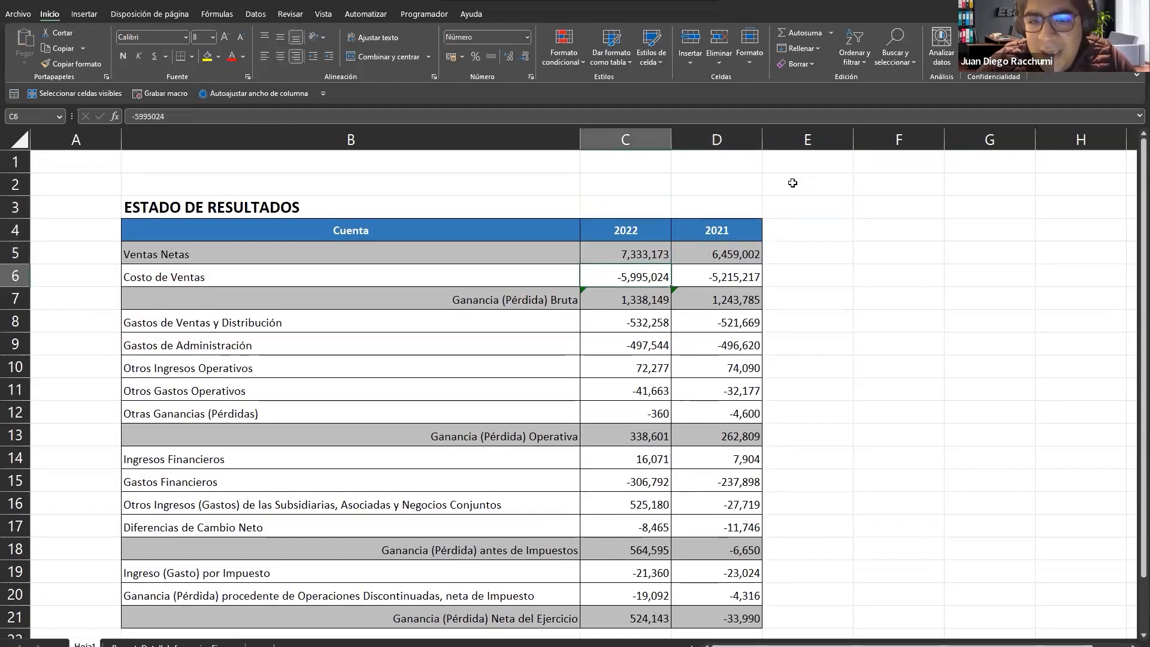
key(Right)
key(Left)
key(Right)
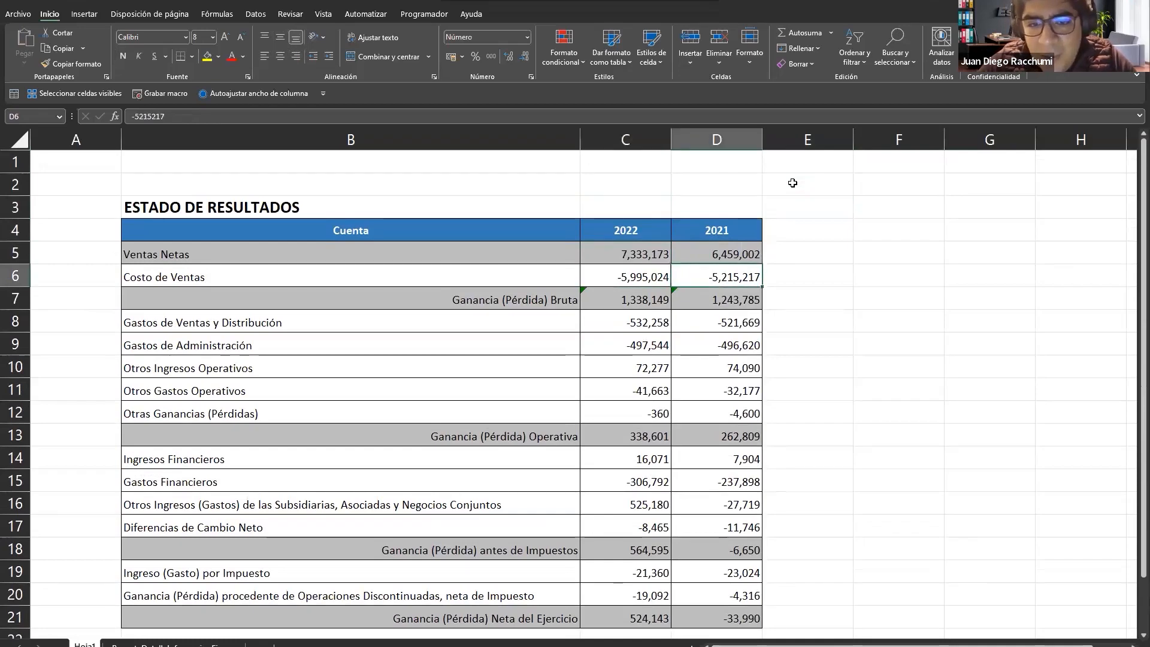
key(Left)
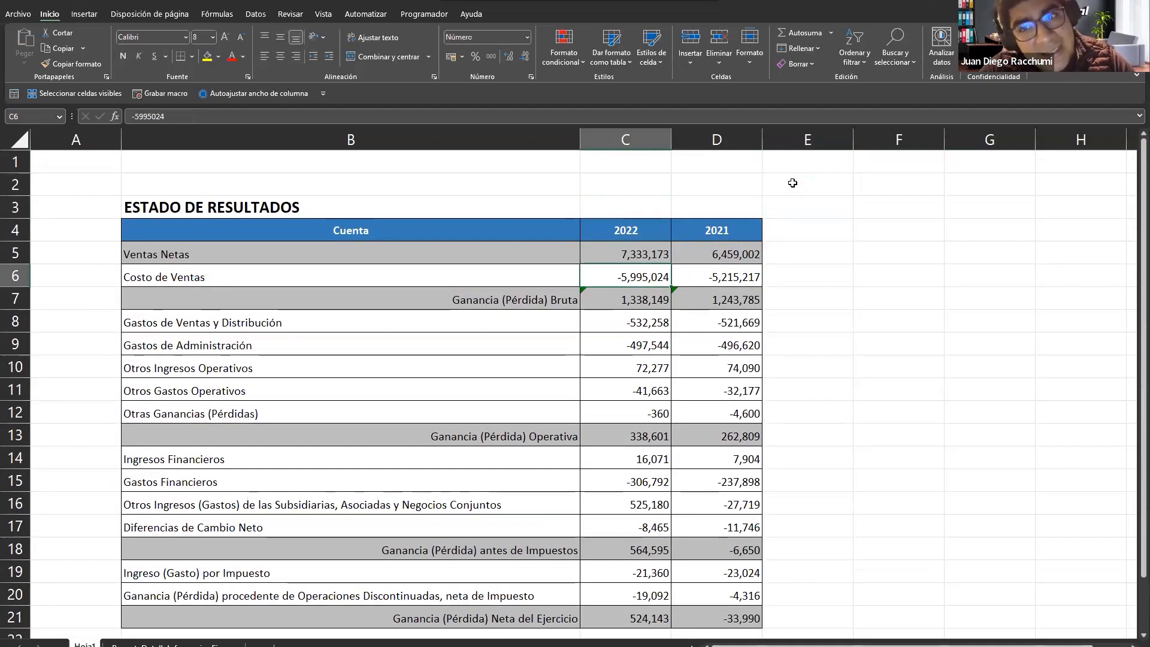
key(Down)
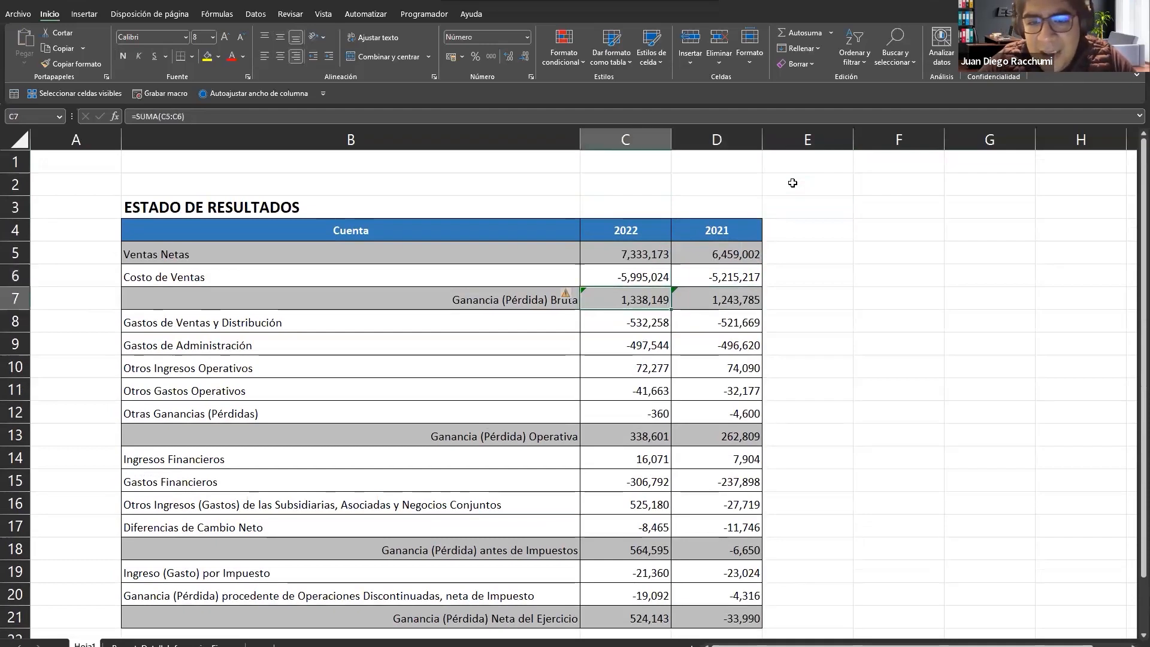
key(Down)
key(Down)
key(Right)
key(Down)
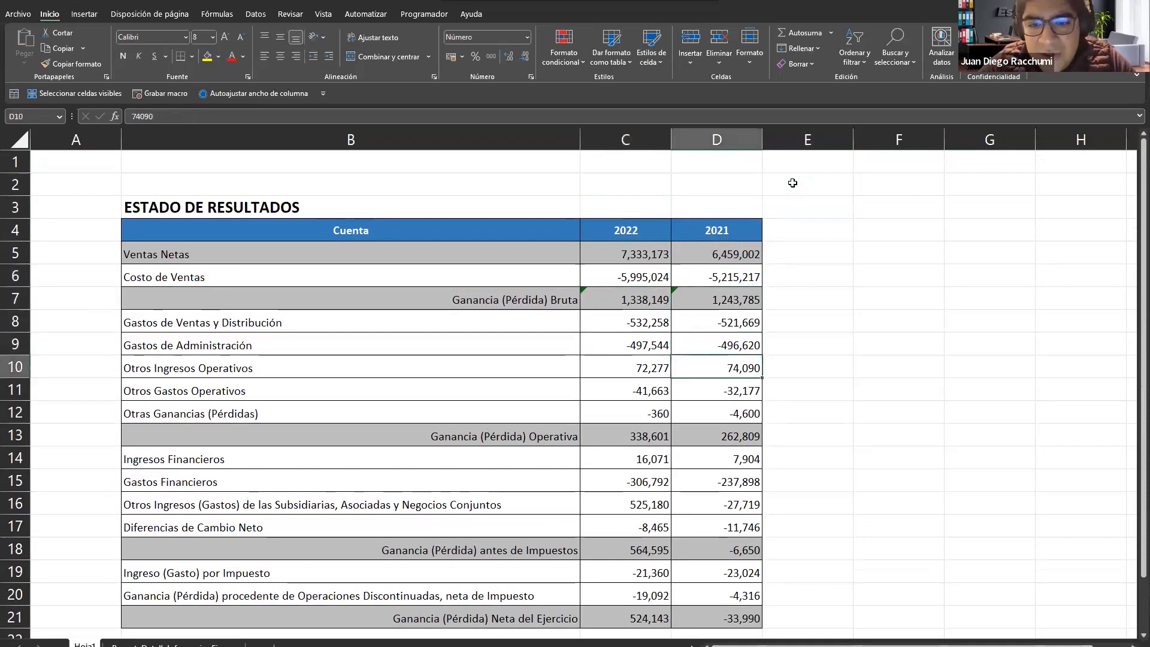
key(Left)
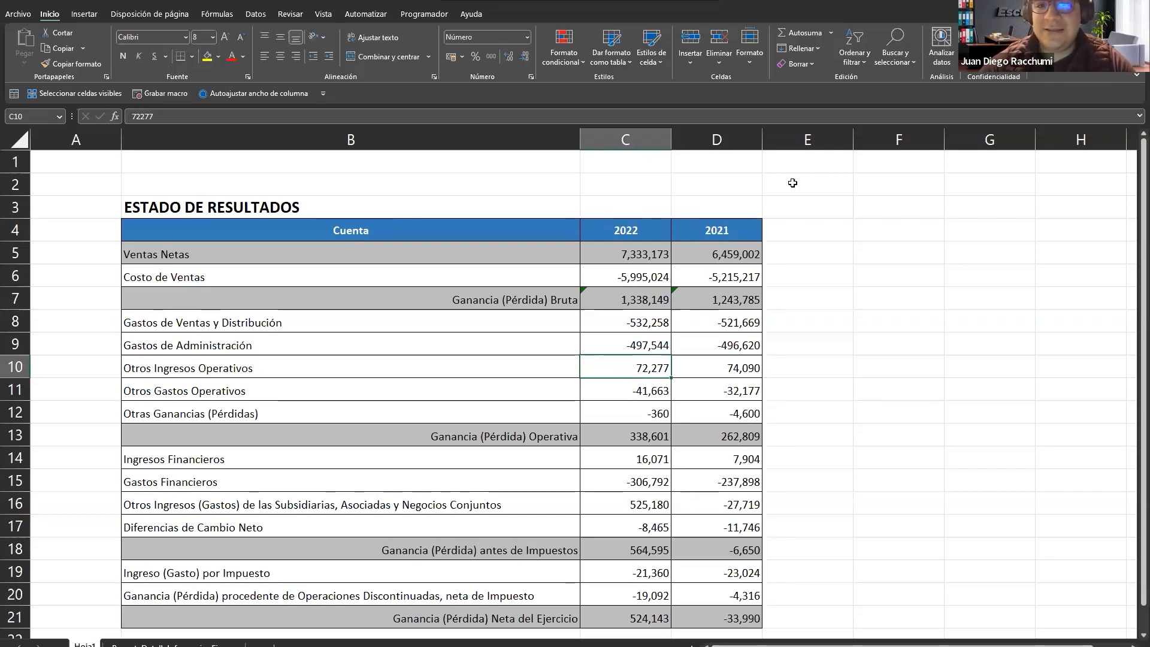
Step: Narrow column E into a thin spacer beside the Estado de Resultados table
click(839, 139)
drag(858, 139, 774, 139)
click(826, 183)
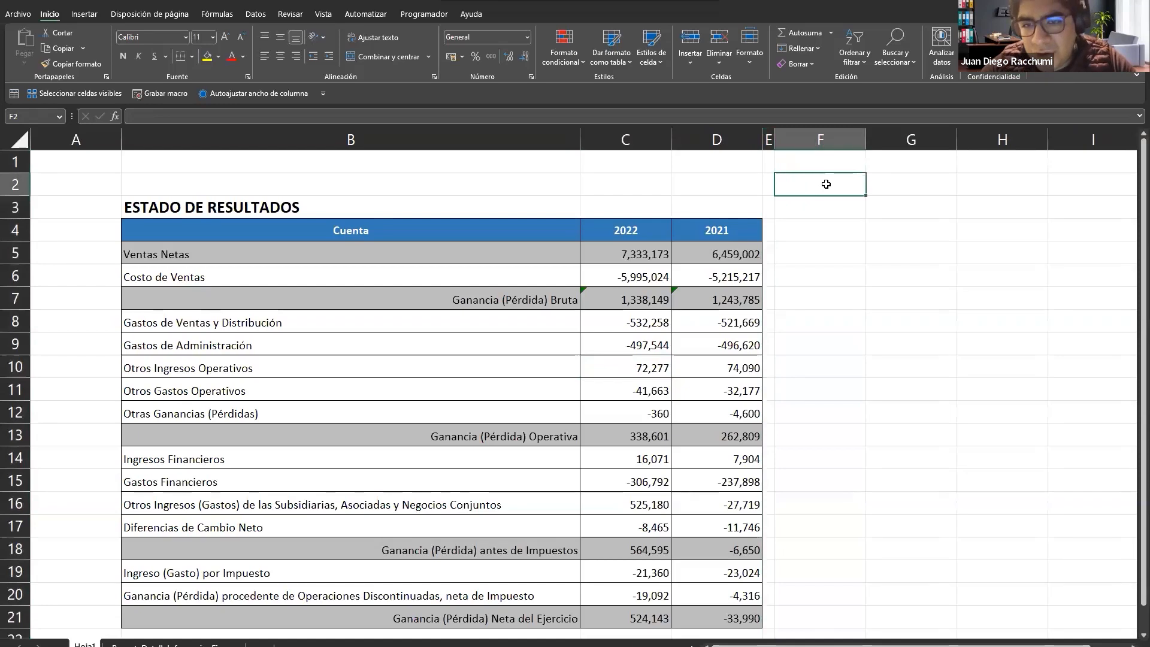
Step: Merge and centre cells F3:G3 and enter the title "Análisis Vertical" in them
key(Return)
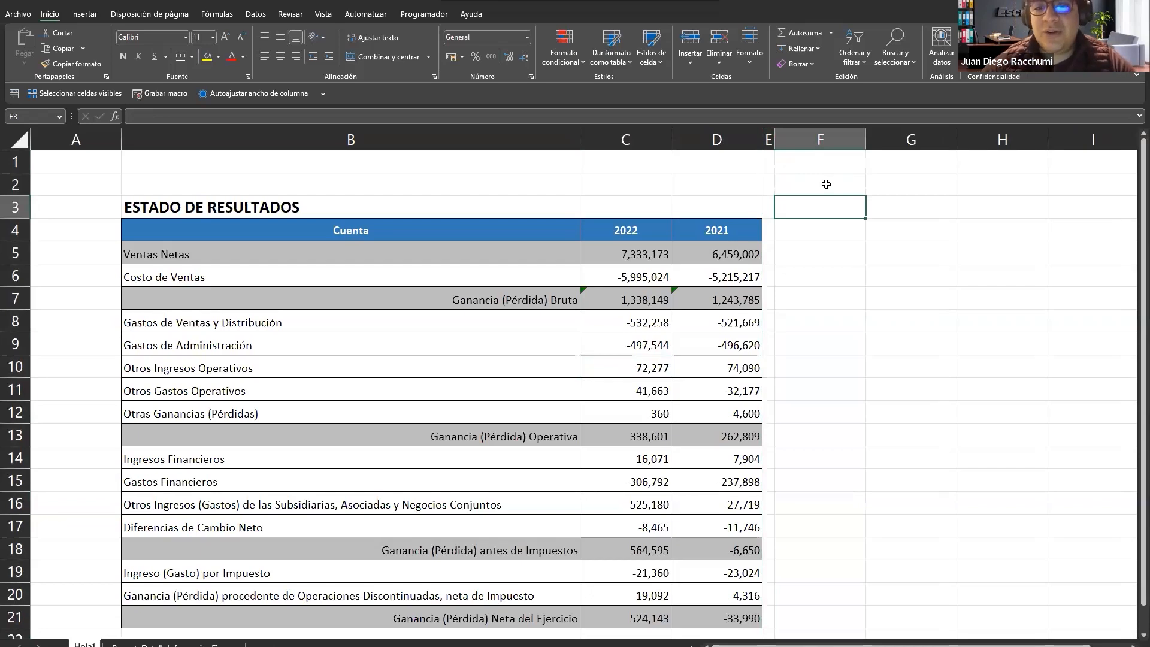
key(shift+Right)
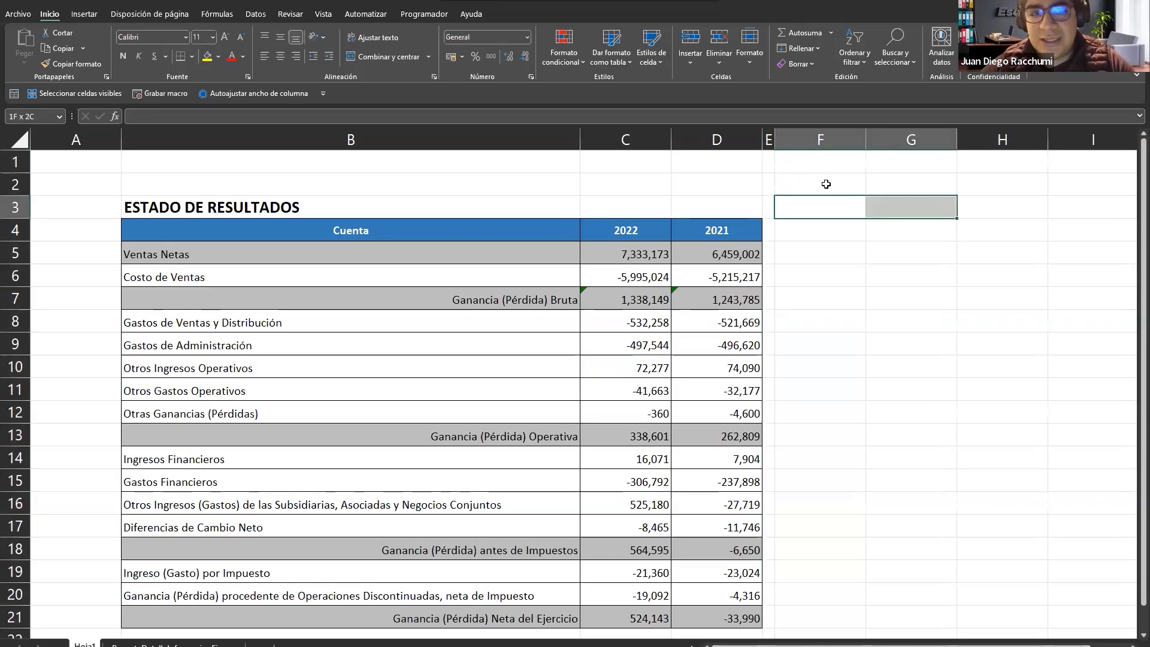
click(400, 57)
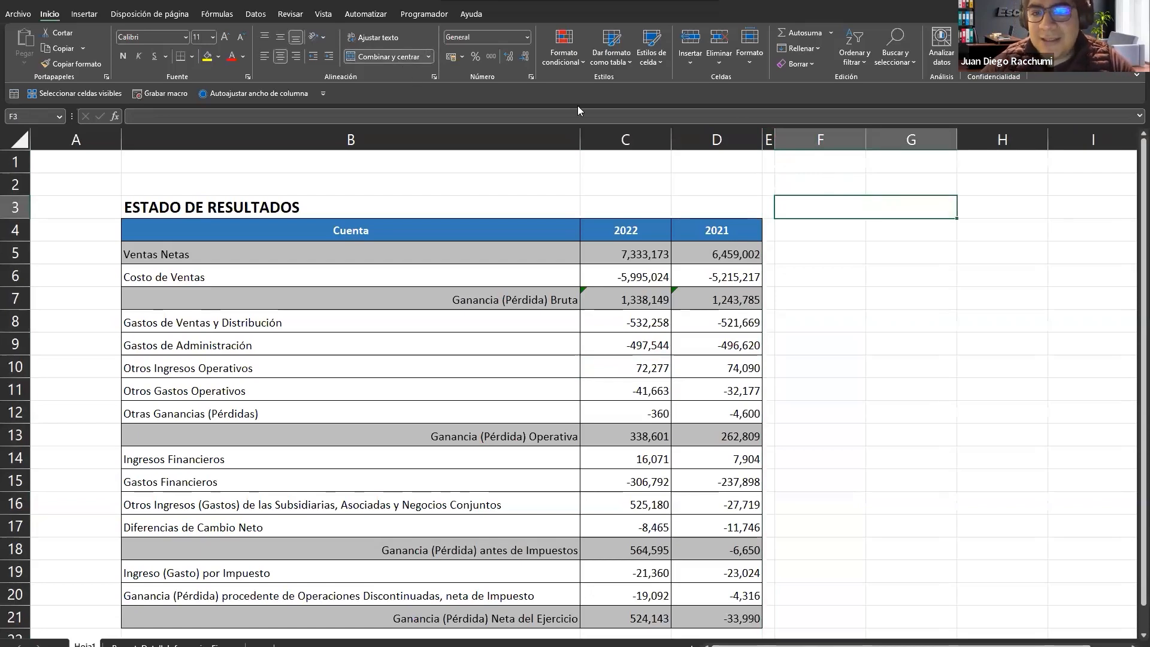
text(An´s)
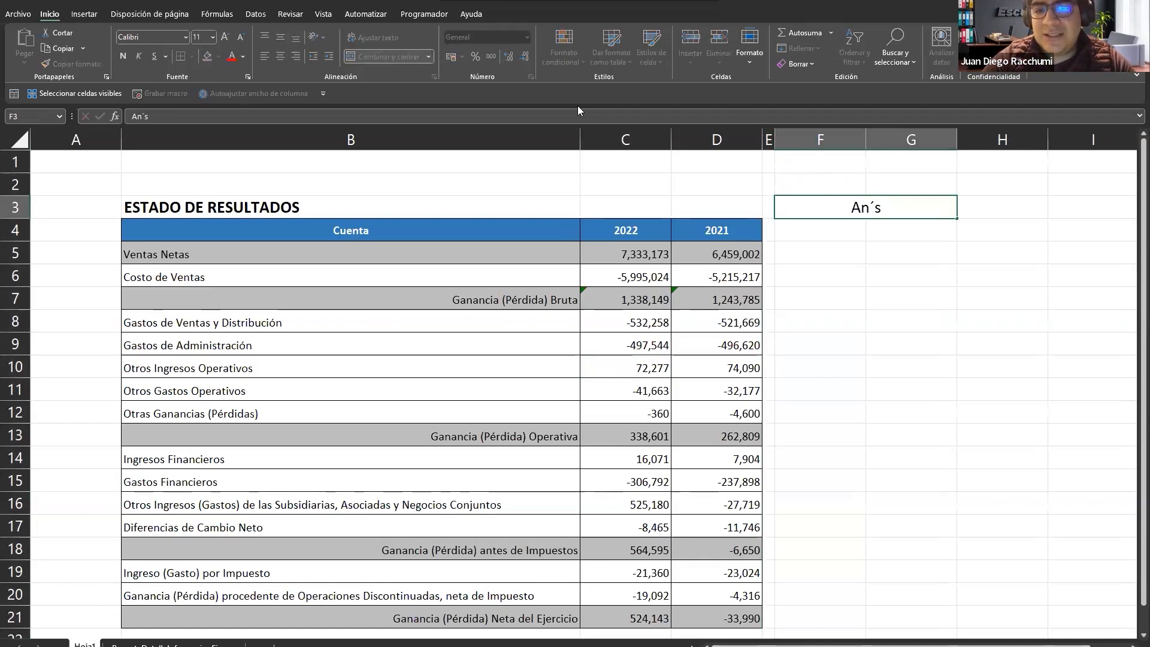
key(BackSpace)
key(BackSpace)
text(álisis V)
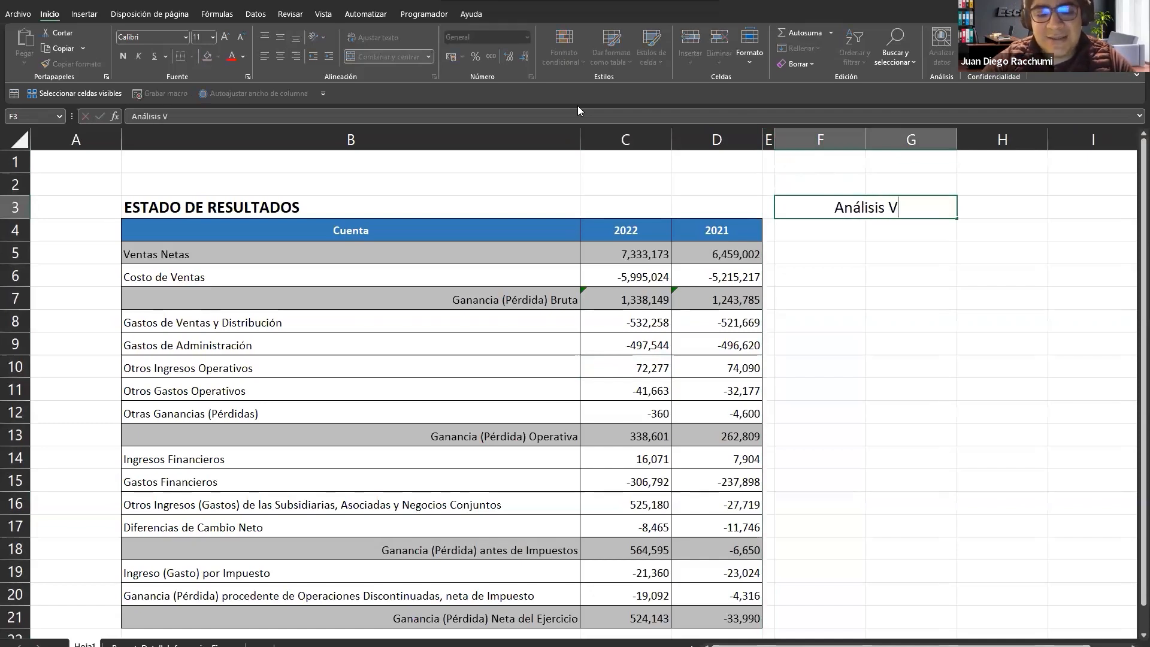
text(ertical)
key(Return)
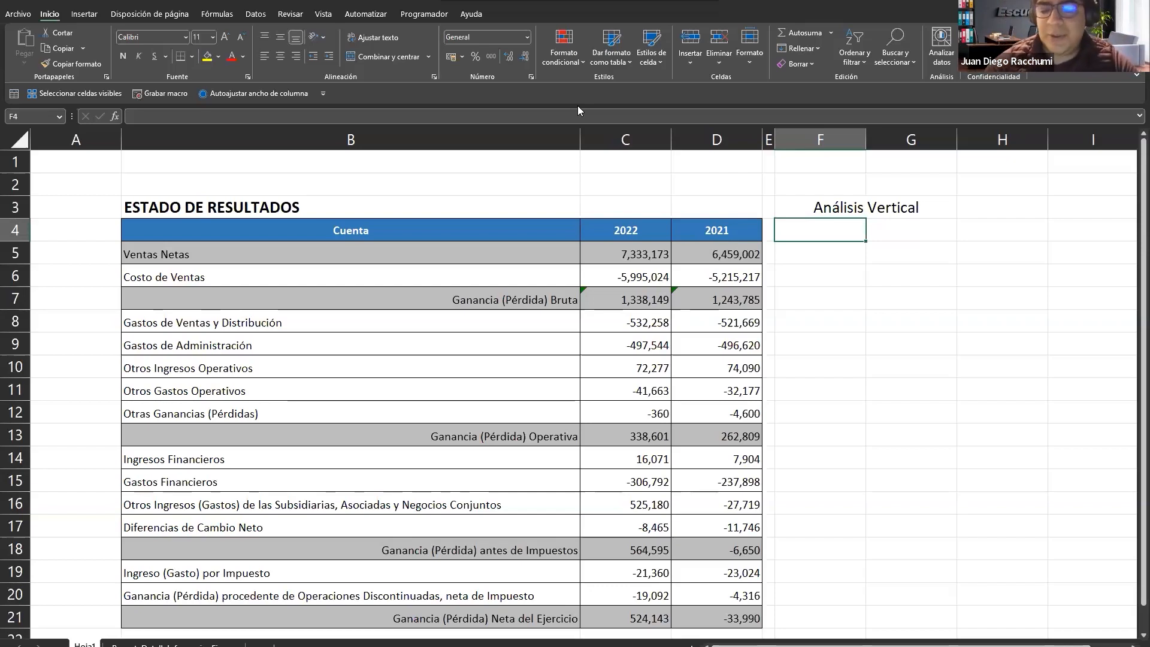
Step: Copy the range C4:D21 containing the 2022 and 2021 headings and amounts
key(Left)
key(Left)
key(Left)
key(shift+Right)
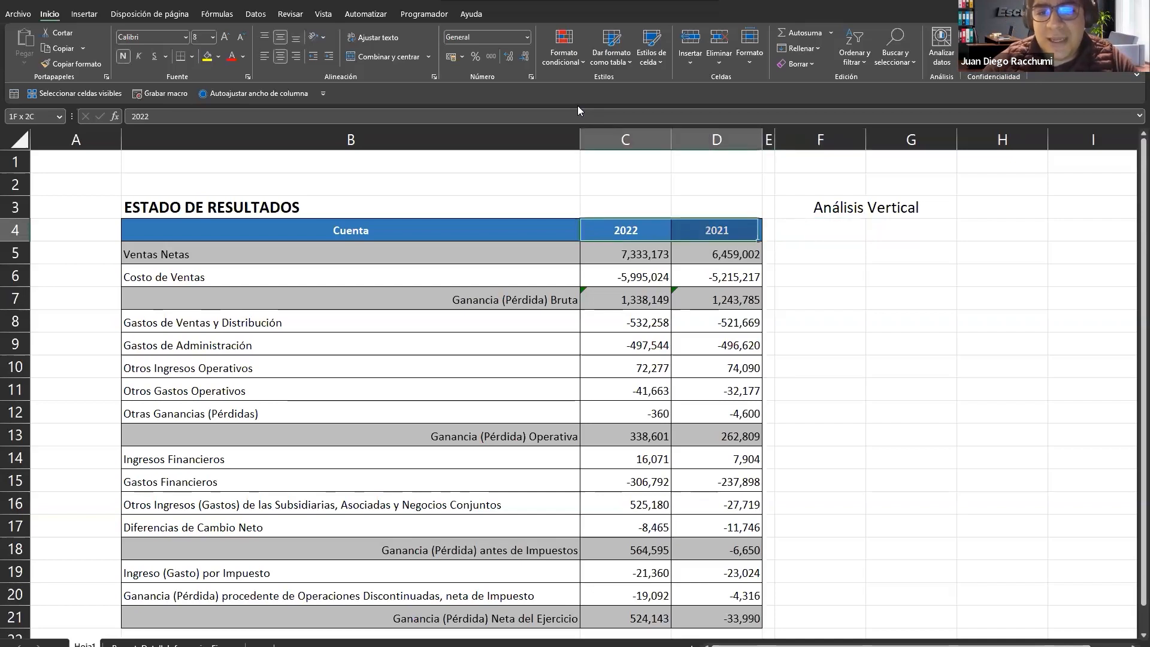
key(ctrl+shift+Down)
key(ctrl+c)
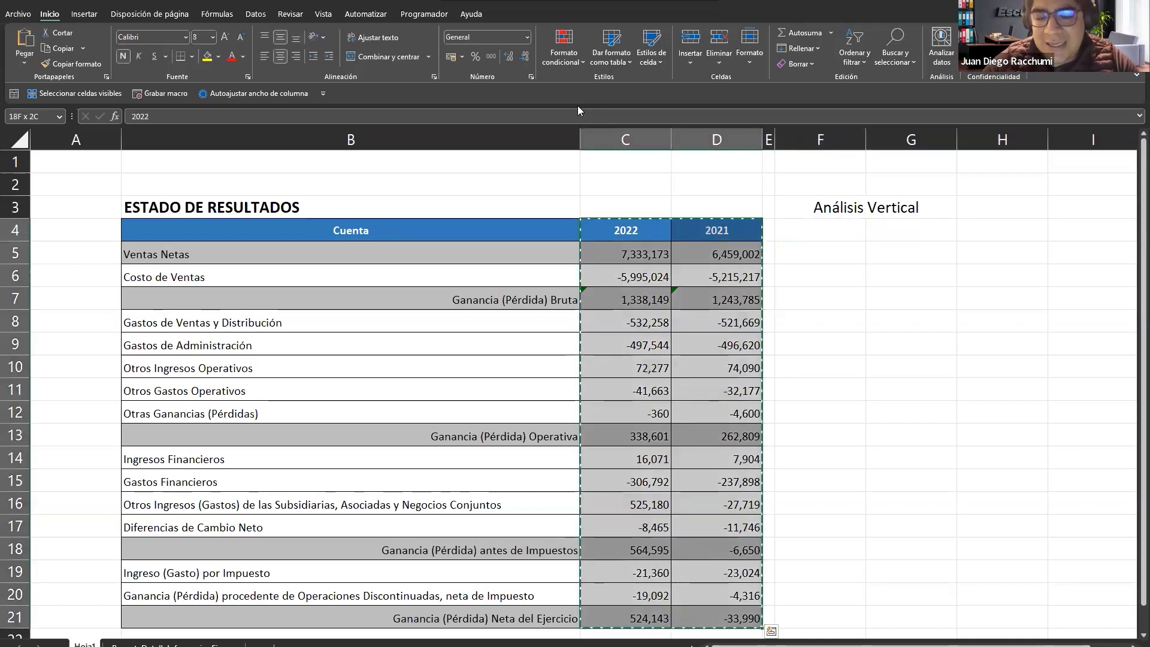
Step: Paste only the formats of the copied columns into F4:G21 under the Análisis Vertical title, using Paste Special
key(Right)
key(Right)
key(Page_Down)
key(ctrl+Up)
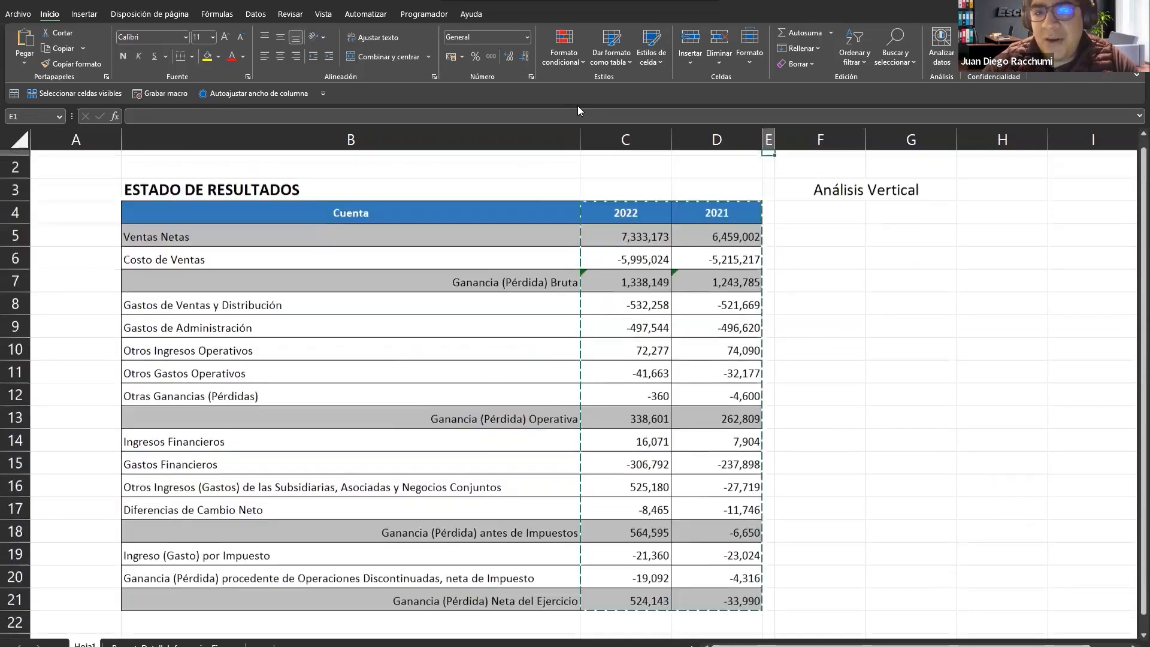
key(Down)
key(Down)
key(Right)
key(Down)
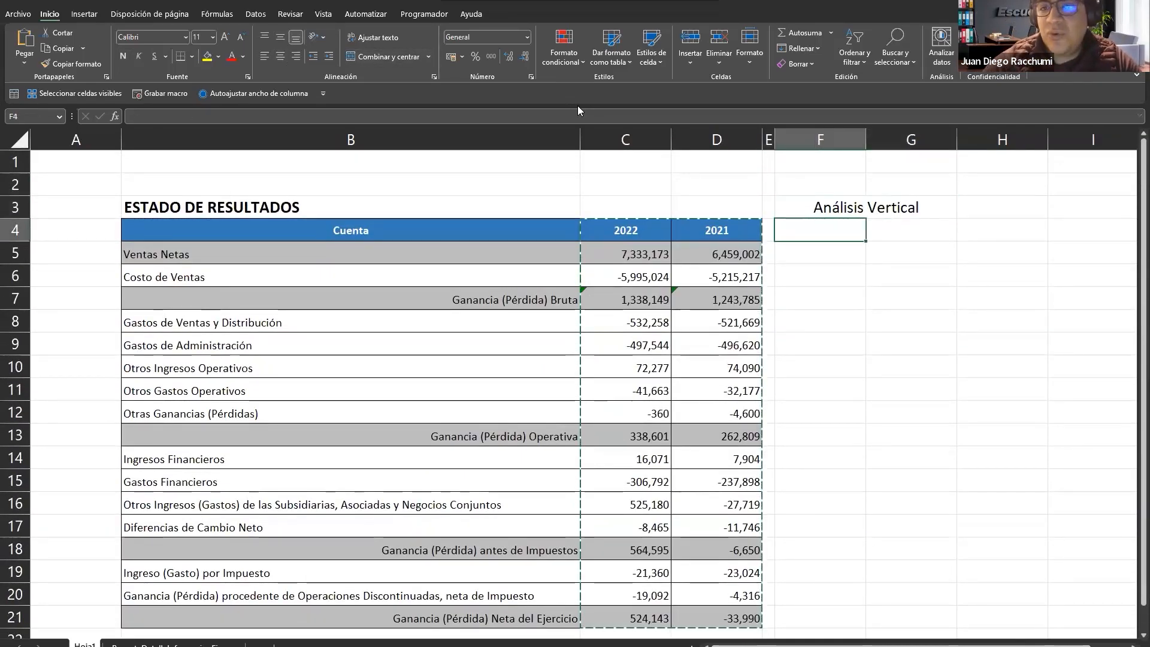
key(ctrl+alt+v)
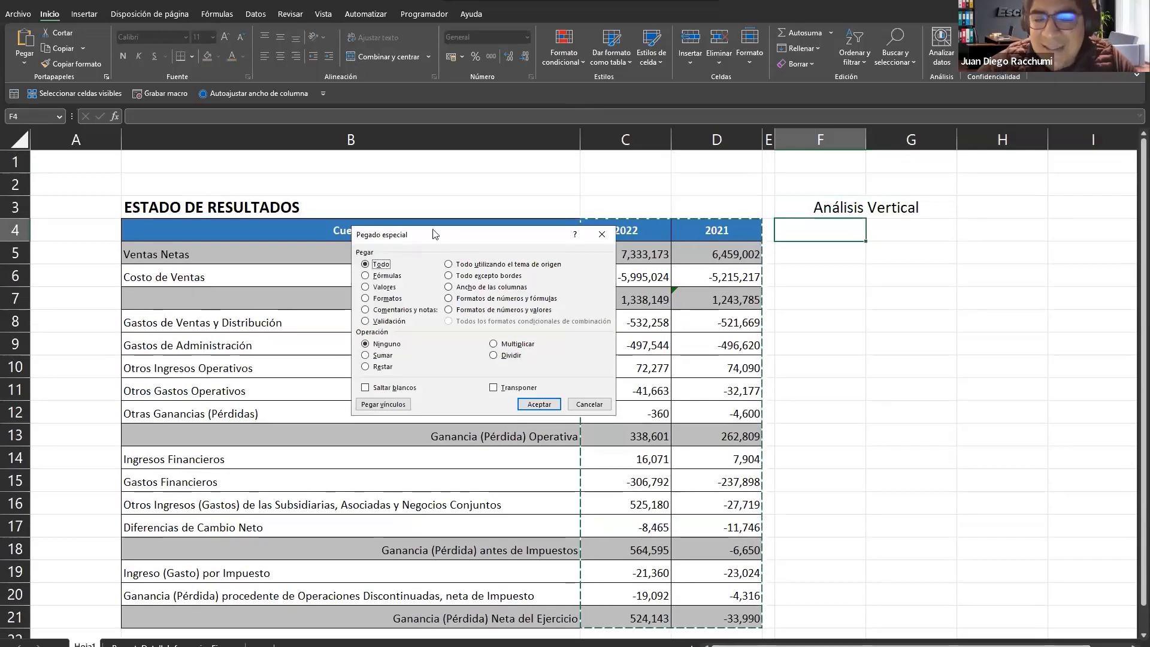
drag(434, 234, 544, 208)
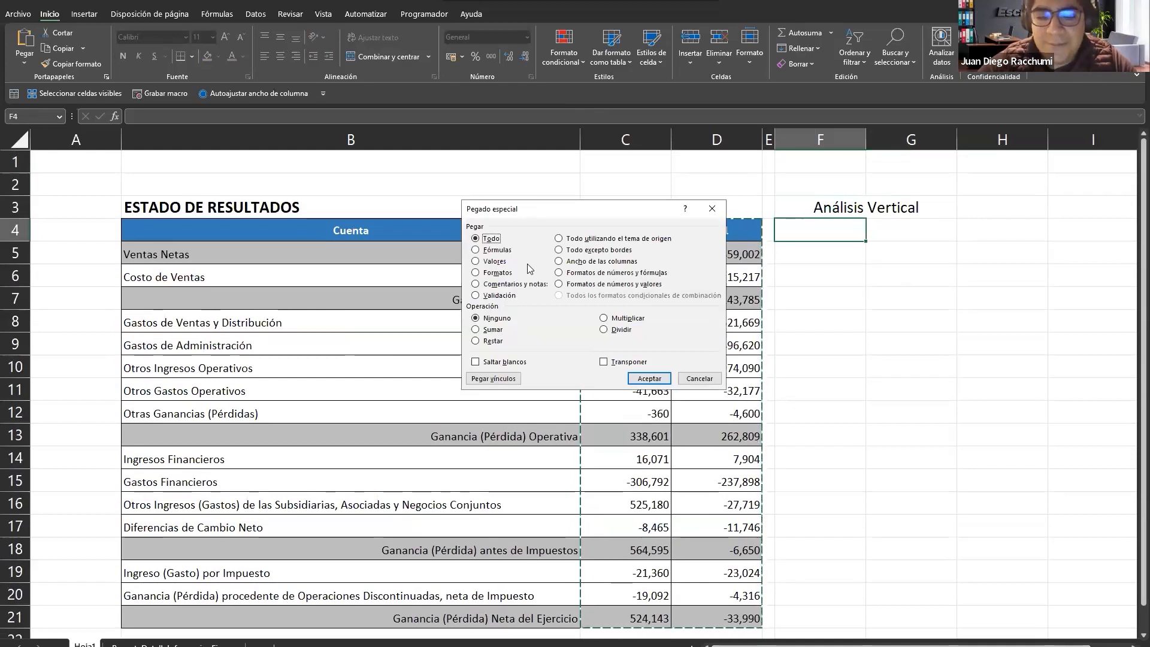
click(512, 275)
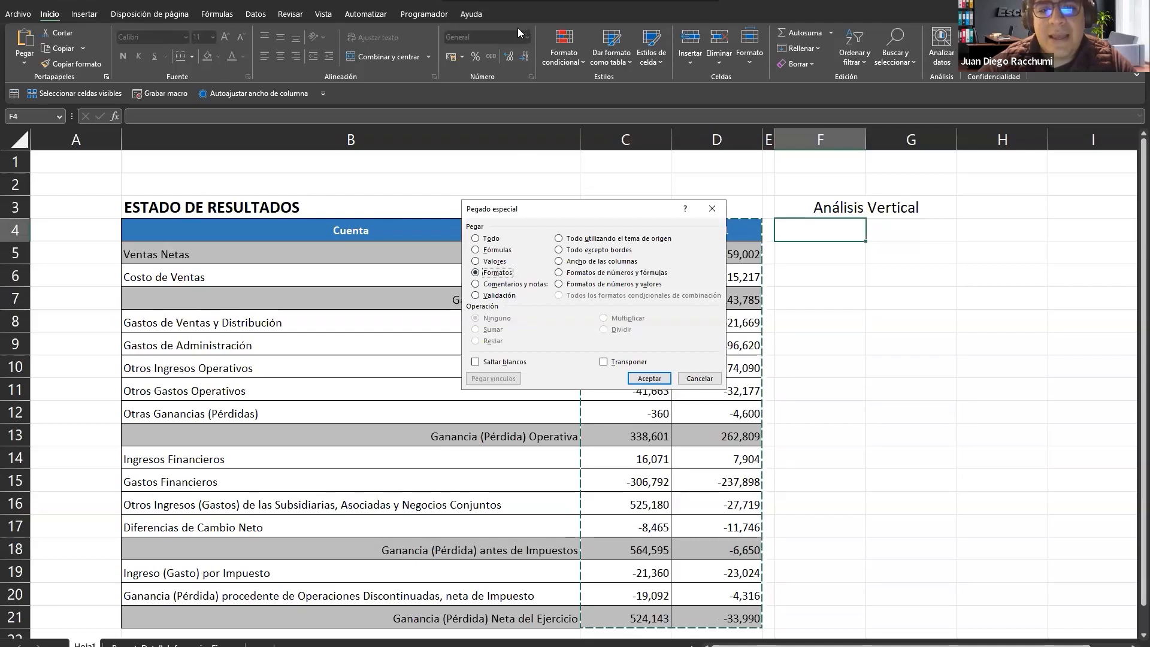
key(Return)
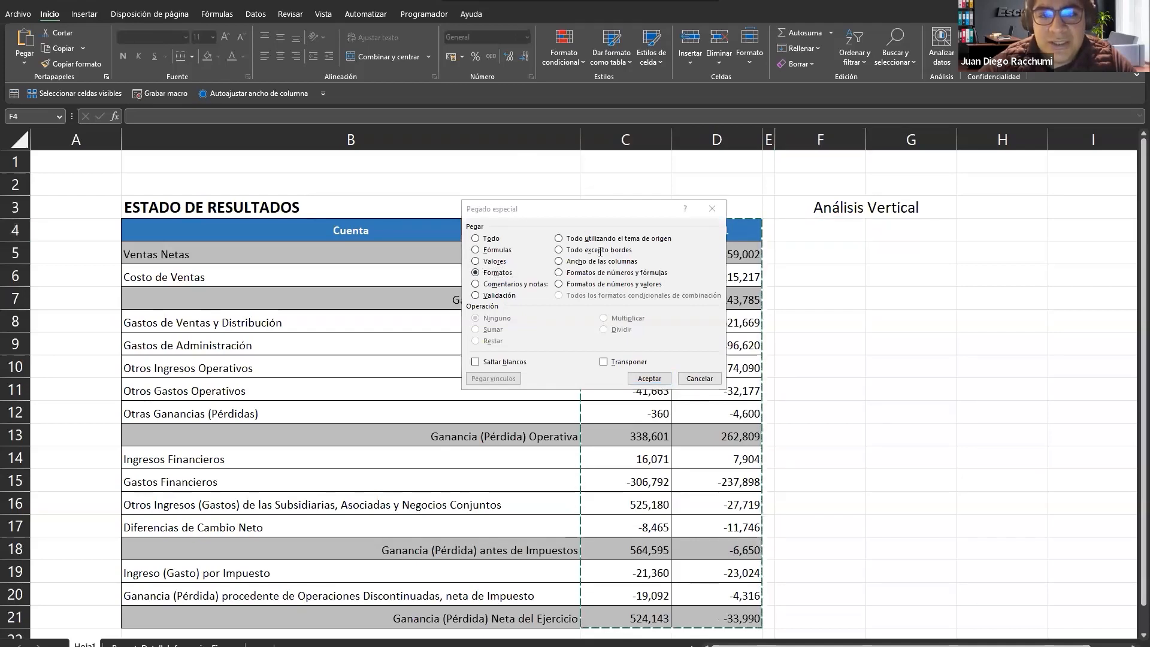
click(635, 379)
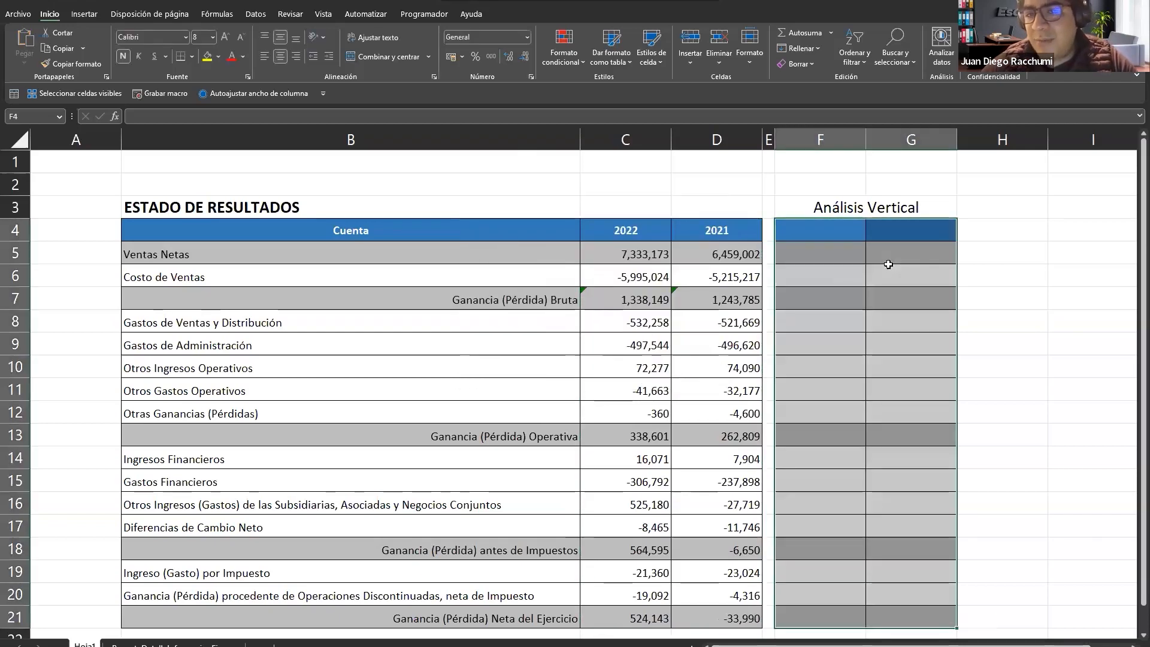
Step: Give the Análisis Vertical title in F3:G3 a black fill and bold white text
key(Up)
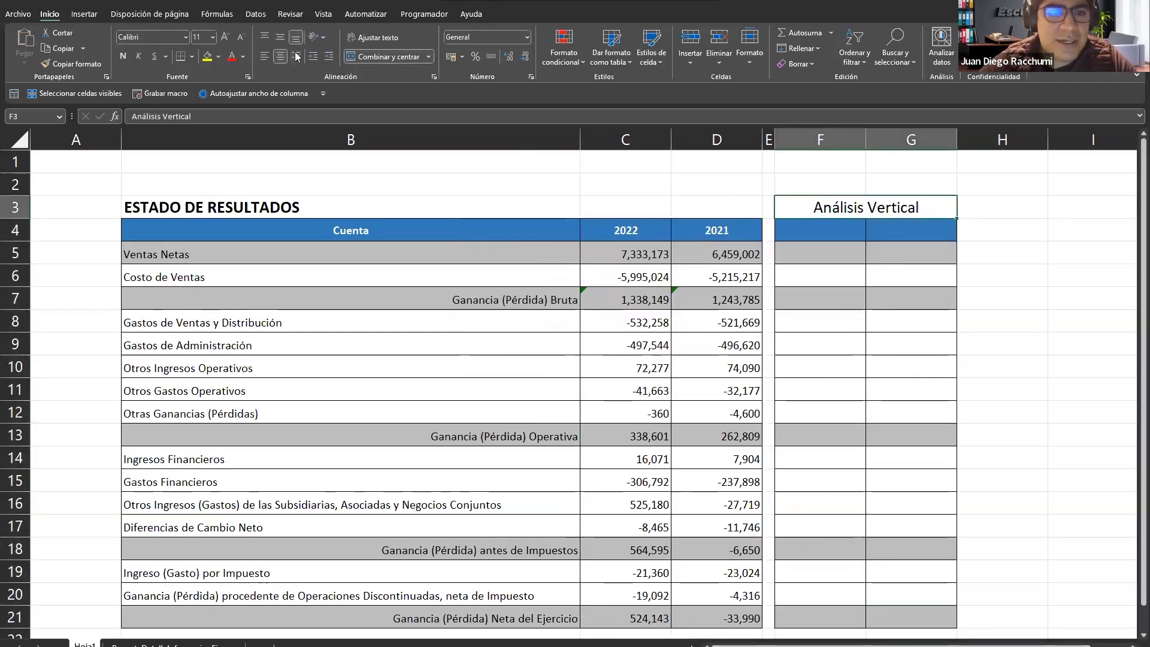
click(218, 57)
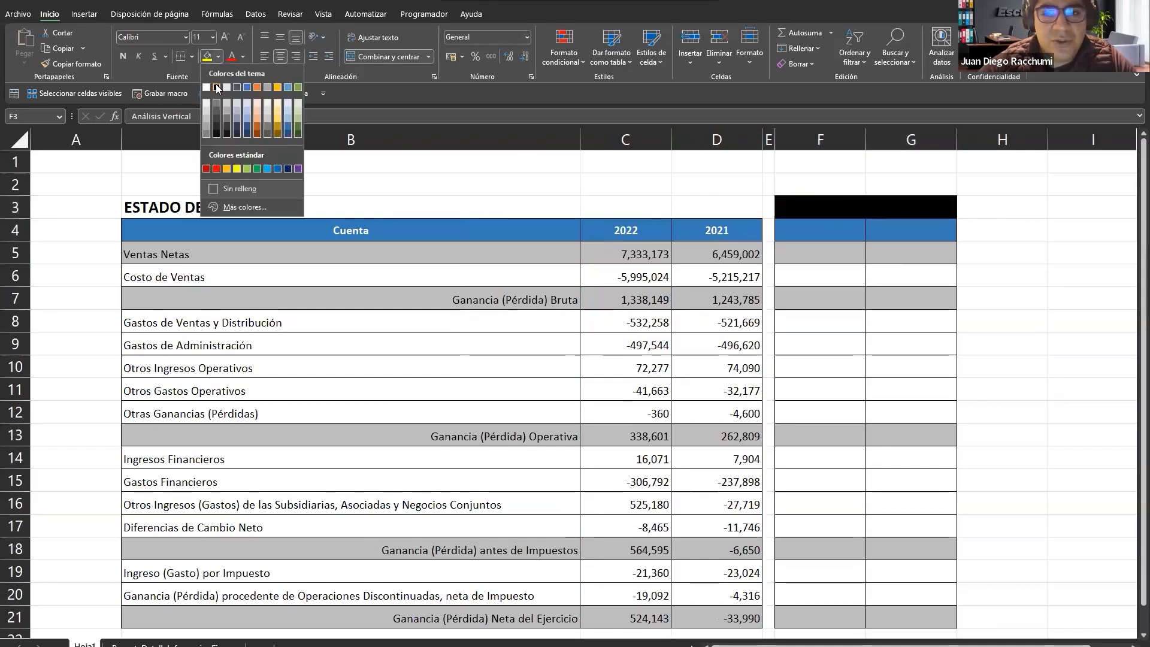
click(216, 87)
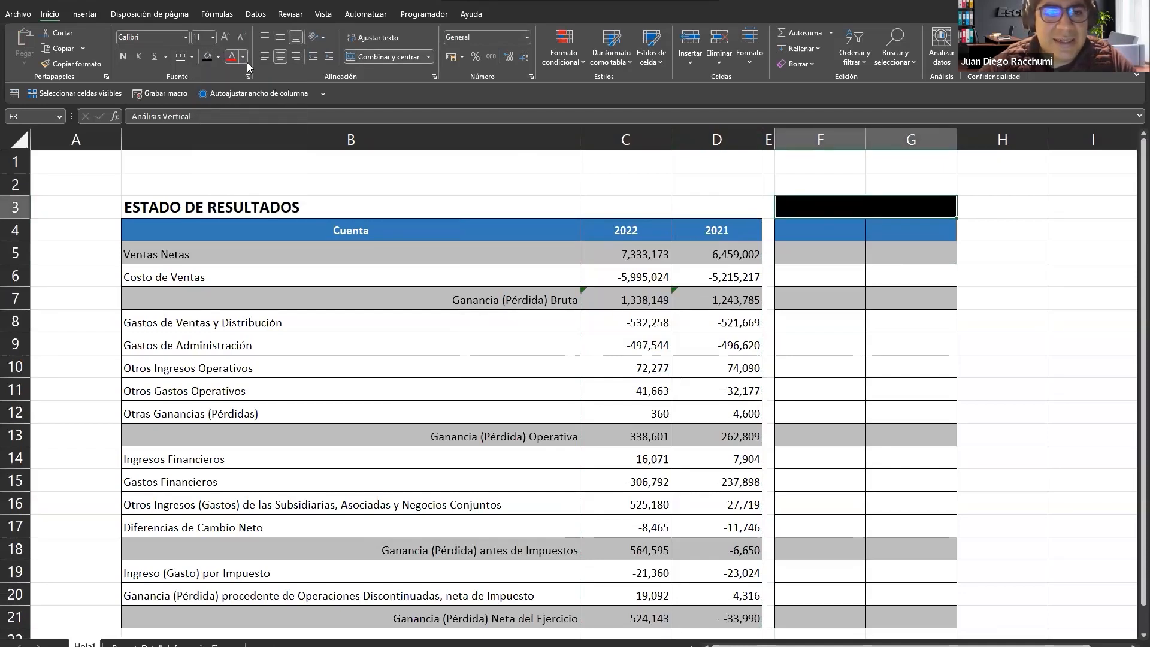
click(231, 104)
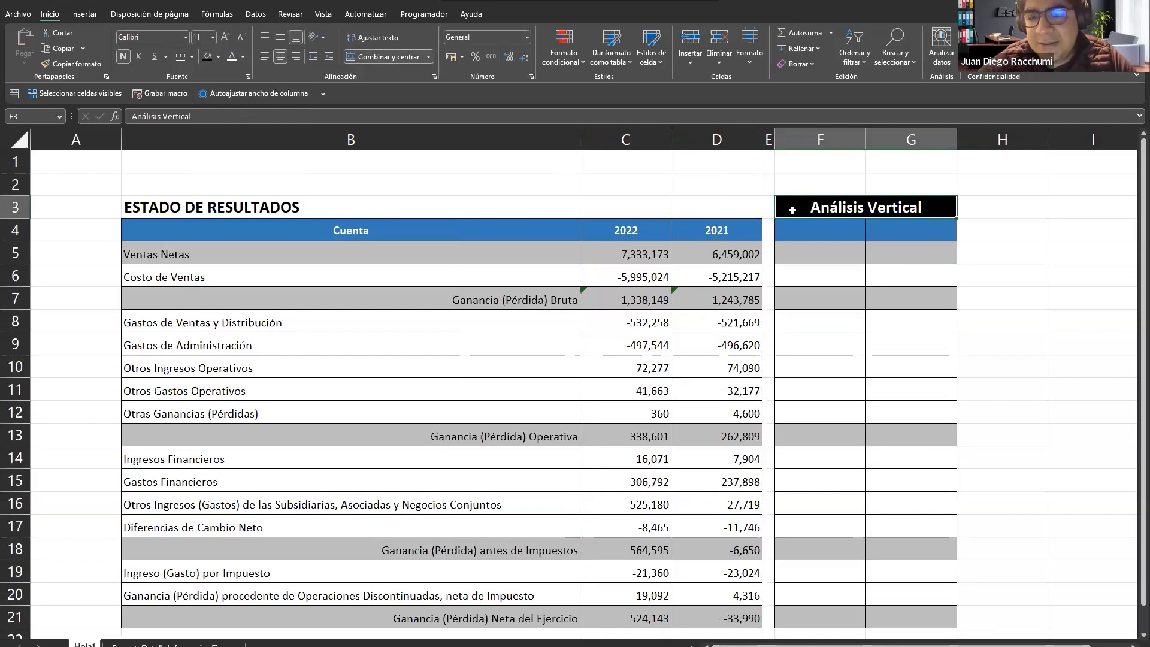
Step: Copy the year headings 2022 and 2021 from C4:D4 into F4:G4
click(802, 227)
key(Left)
key(Left)
key(Left)
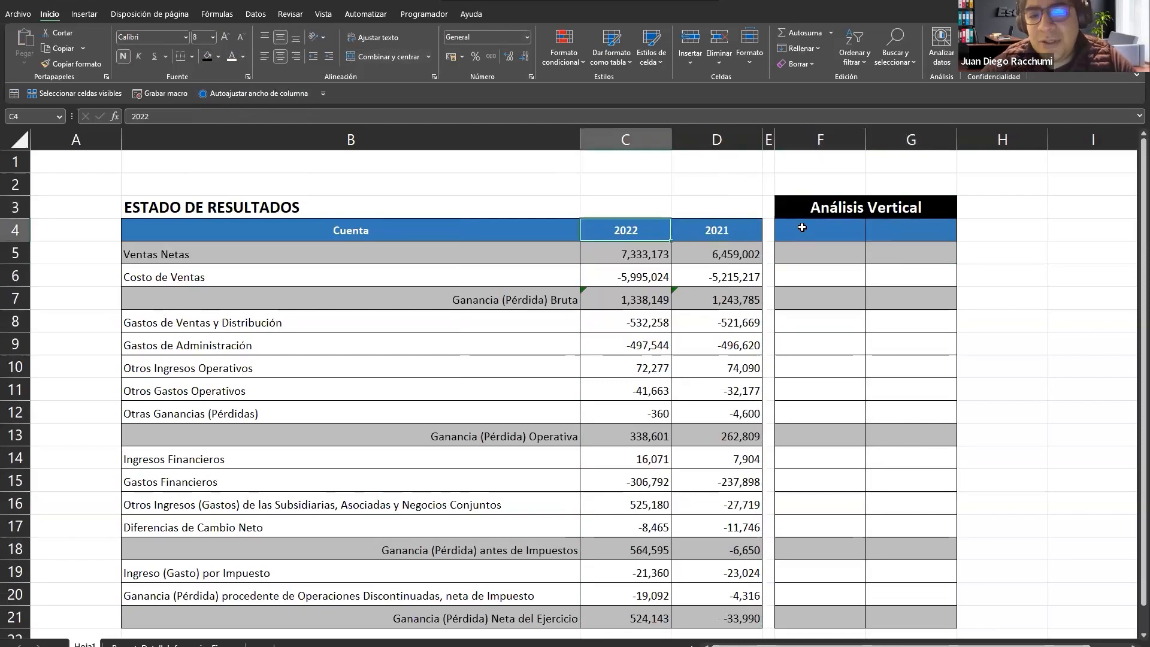
key(shift+Right)
key(ctrl+c)
key(Right)
key(Right)
key(ctrl+v)
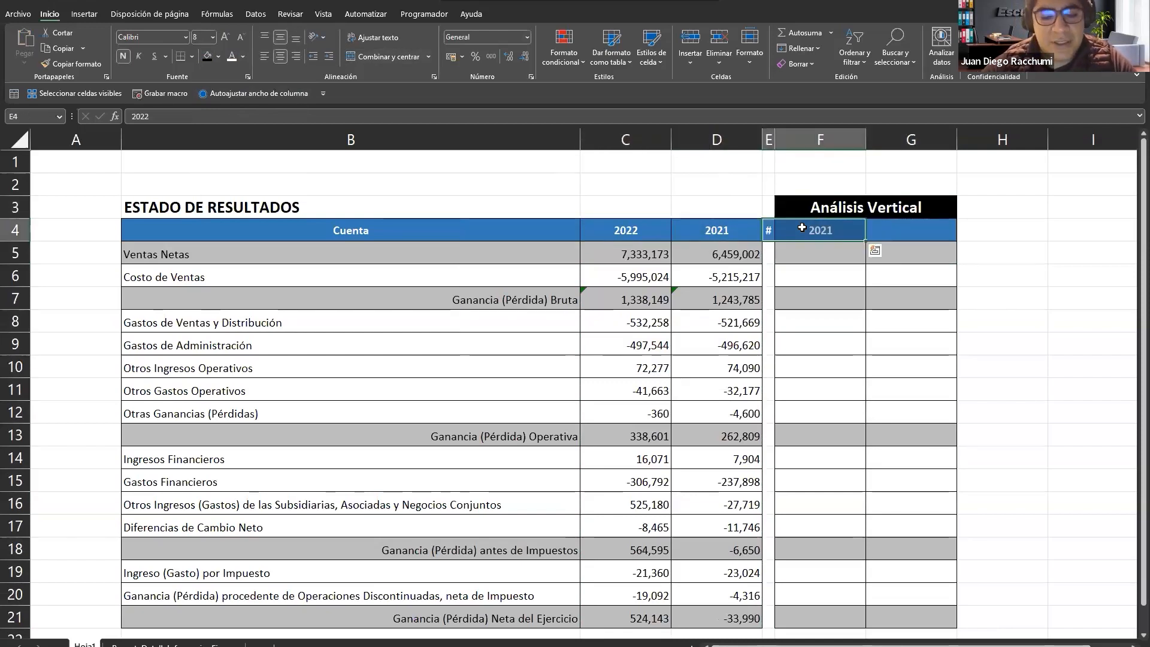
key(ctrl+z)
key(Right)
key(Return)
key(Down)
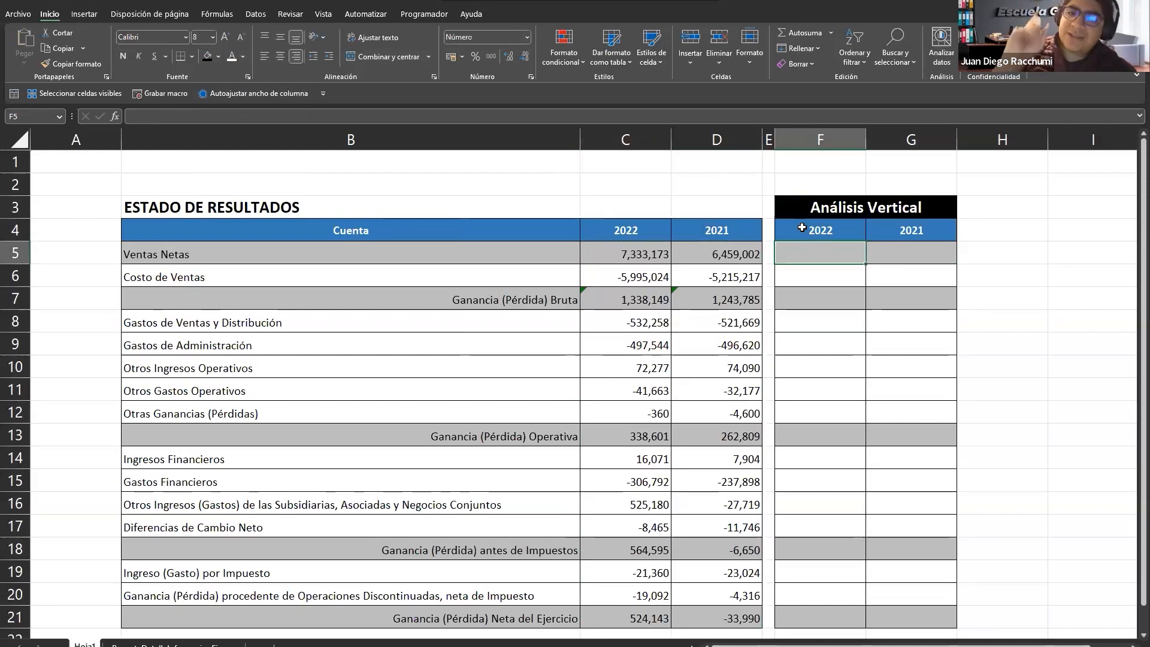
Step: Enter =C5/$C$5 in F5 as the 2022 vertical analysis of Ventas Netas and format the cell as a percentage
text(=)
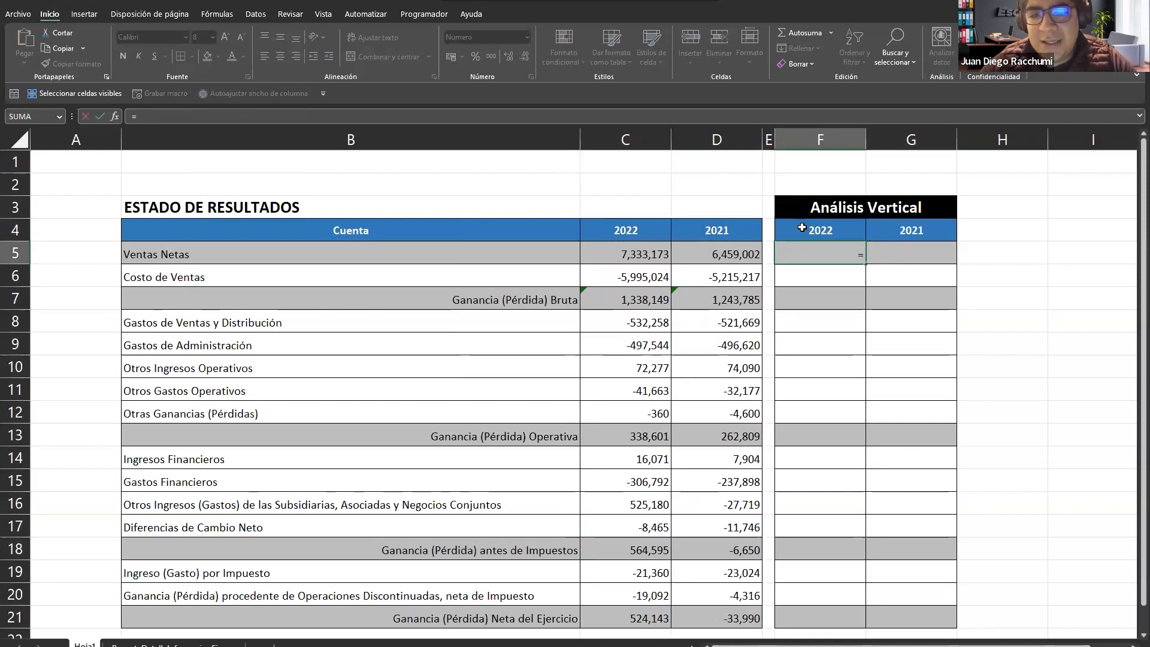
key(Left)
key(Left)
key(Left)
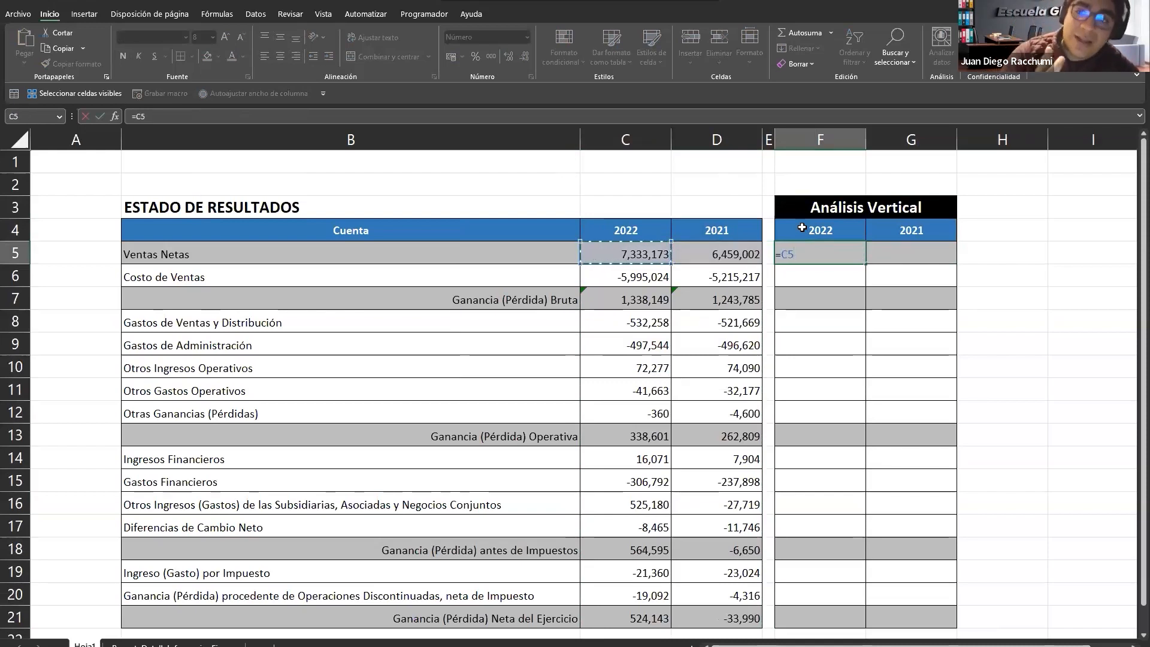
text(/)
key(Left)
key(Left)
key(Left)
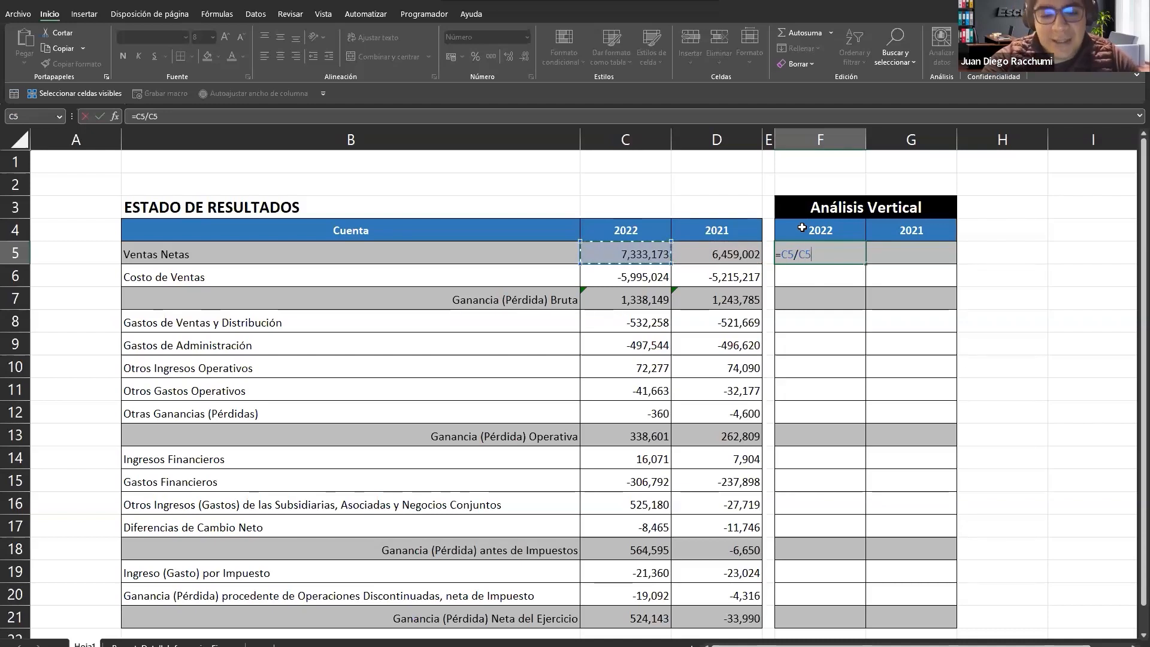
key(F4)
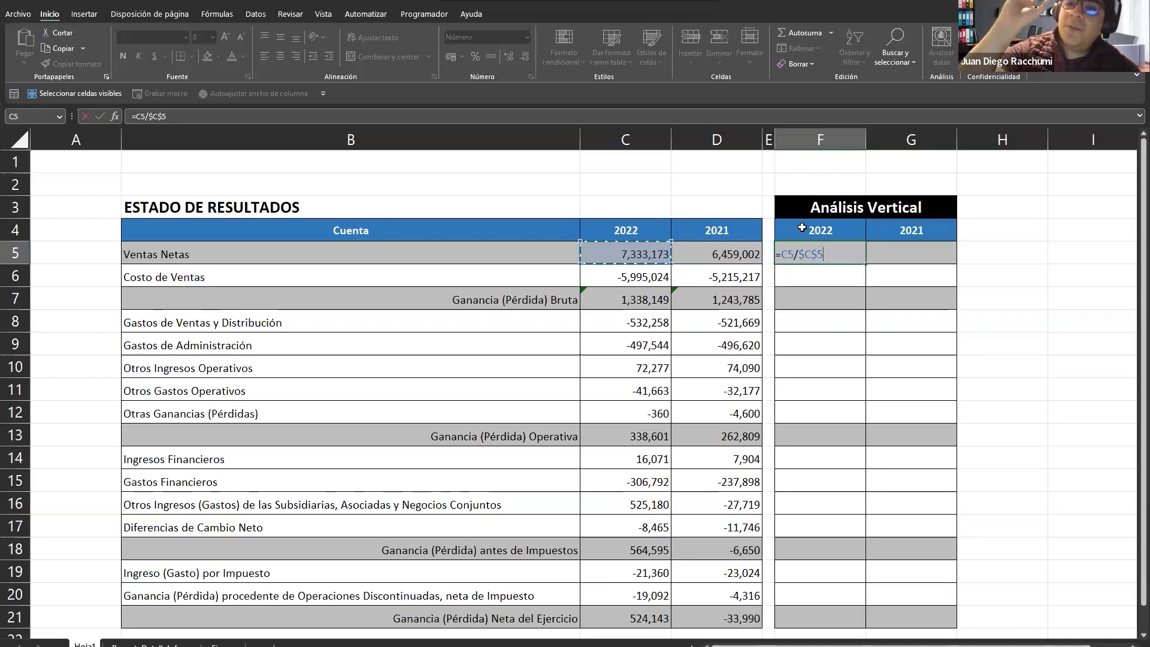
key(Return)
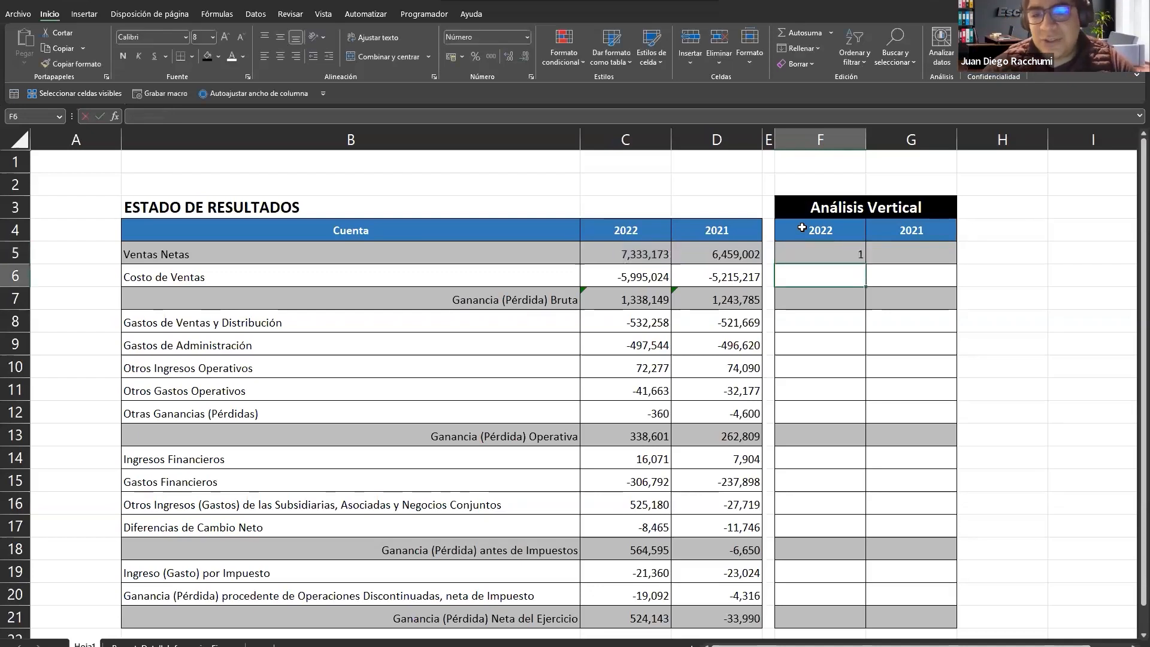
key(Up)
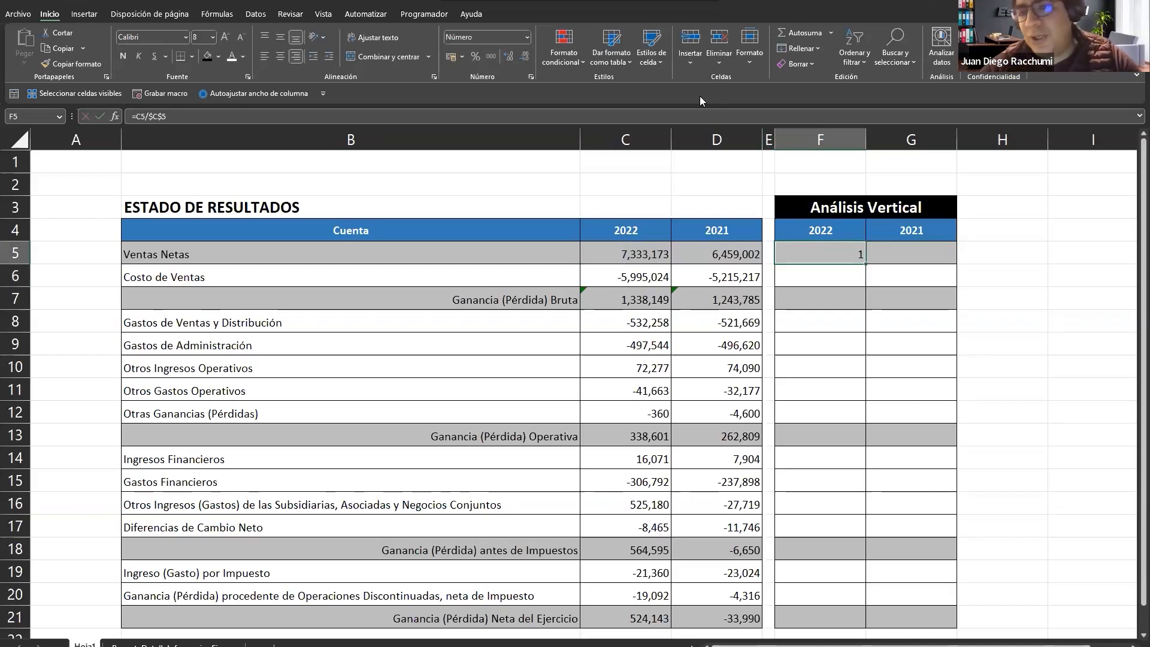
click(474, 56)
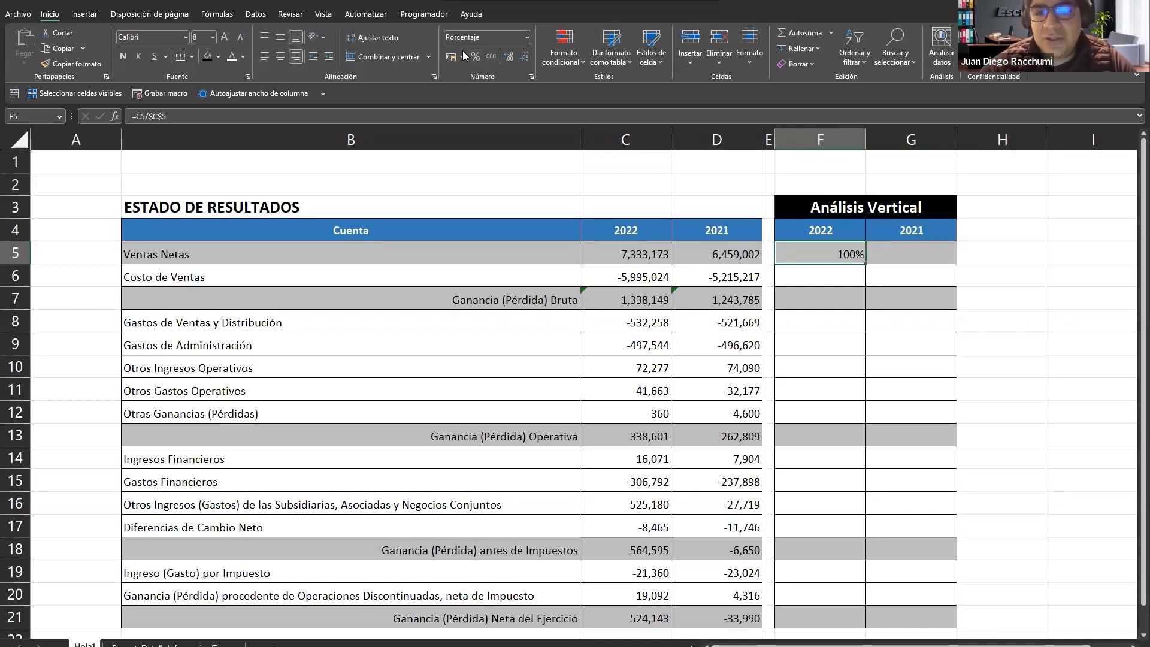
Step: Copy the F5 formula into F5:F21 using Paste Special with Fórmulas and format the range as percentages
key(ctrl+c)
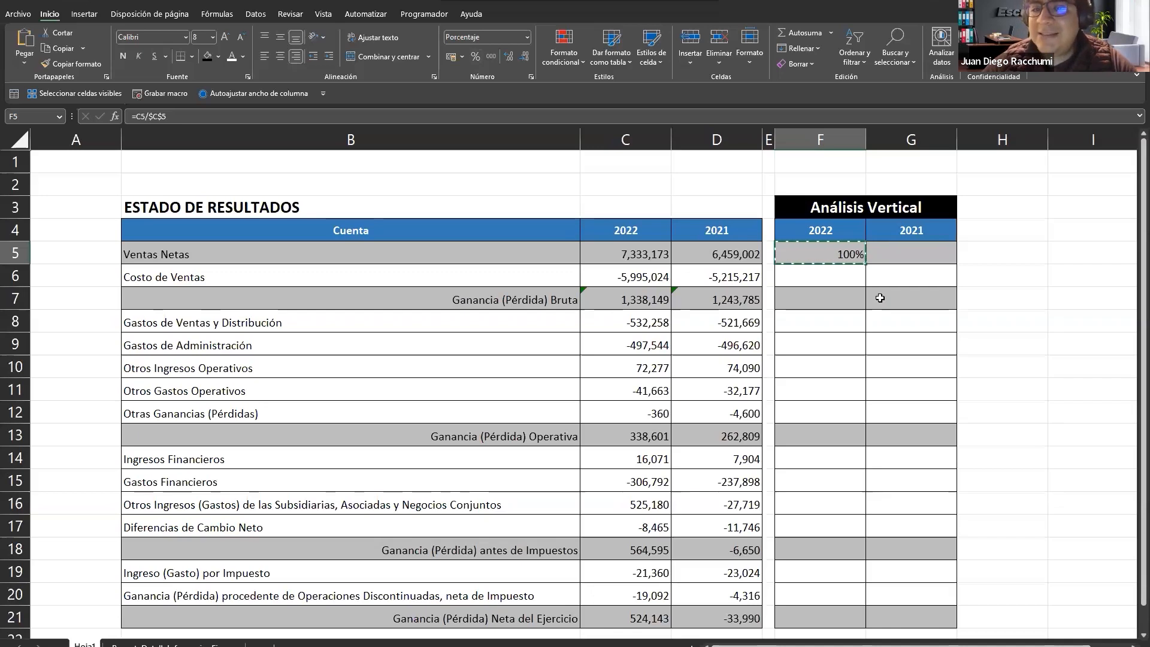
key(Left)
key(Left)
key(ctrl+Down)
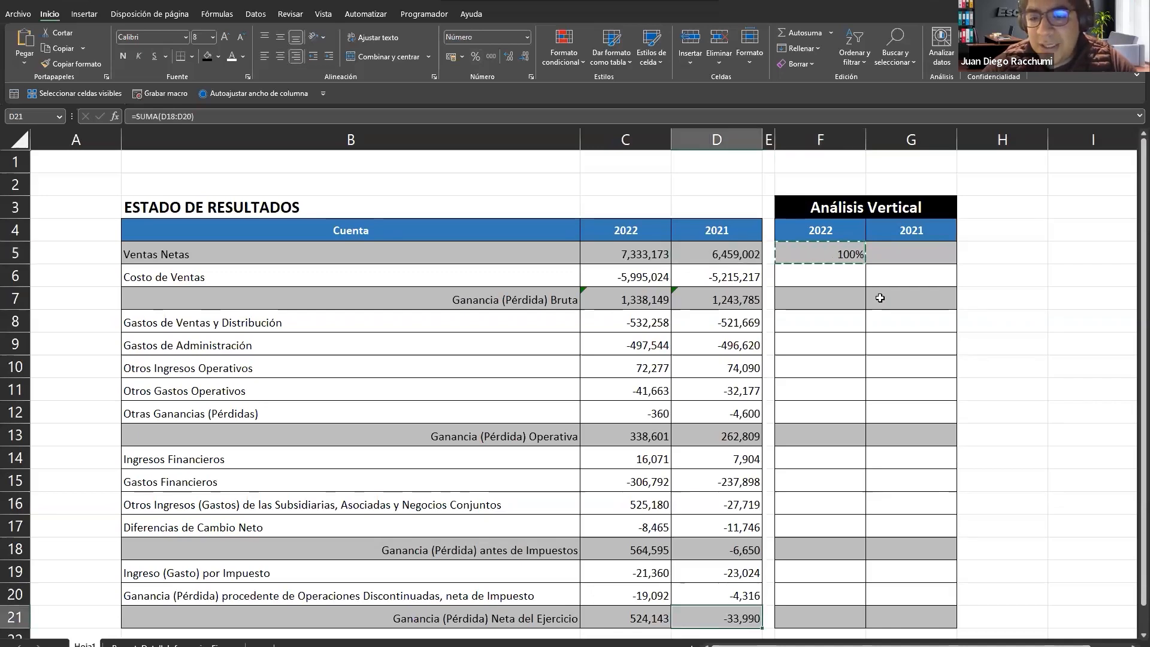
key(Right)
key(Right)
key(ctrl+shift+Up)
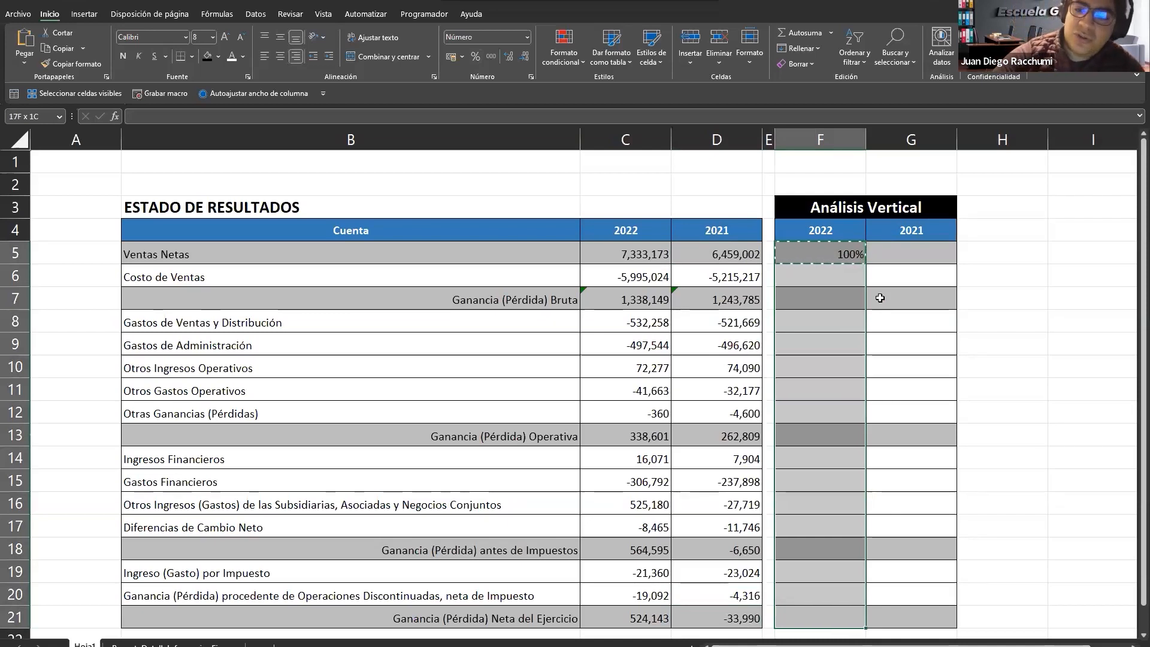
key(ctrl+alt+v)
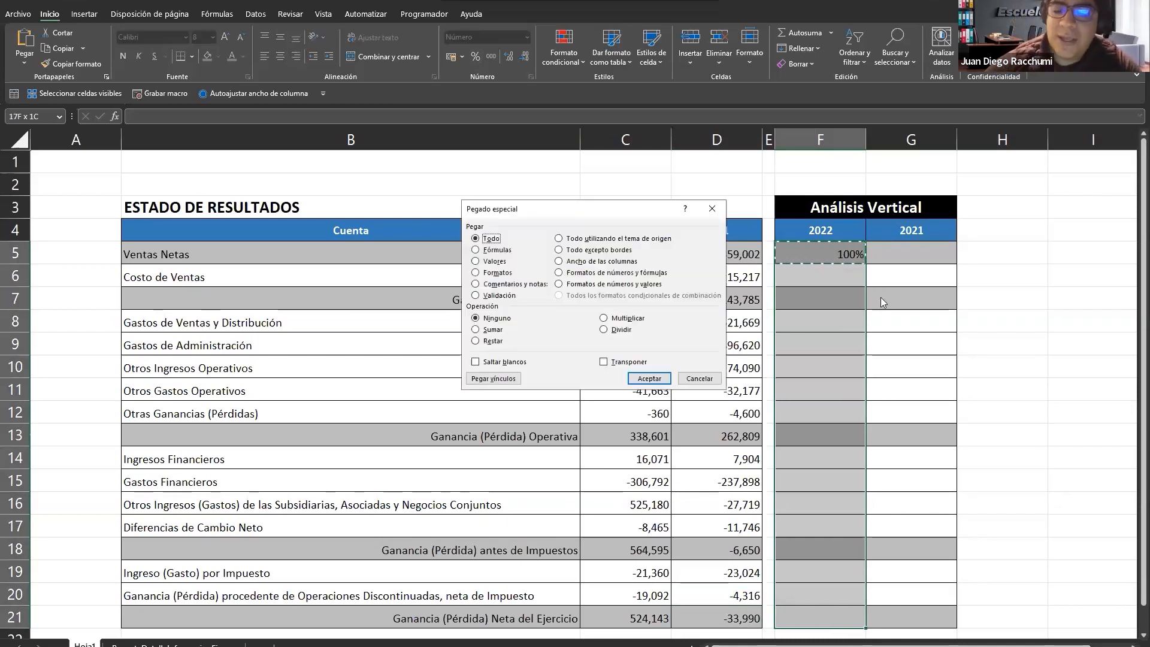
click(476, 249)
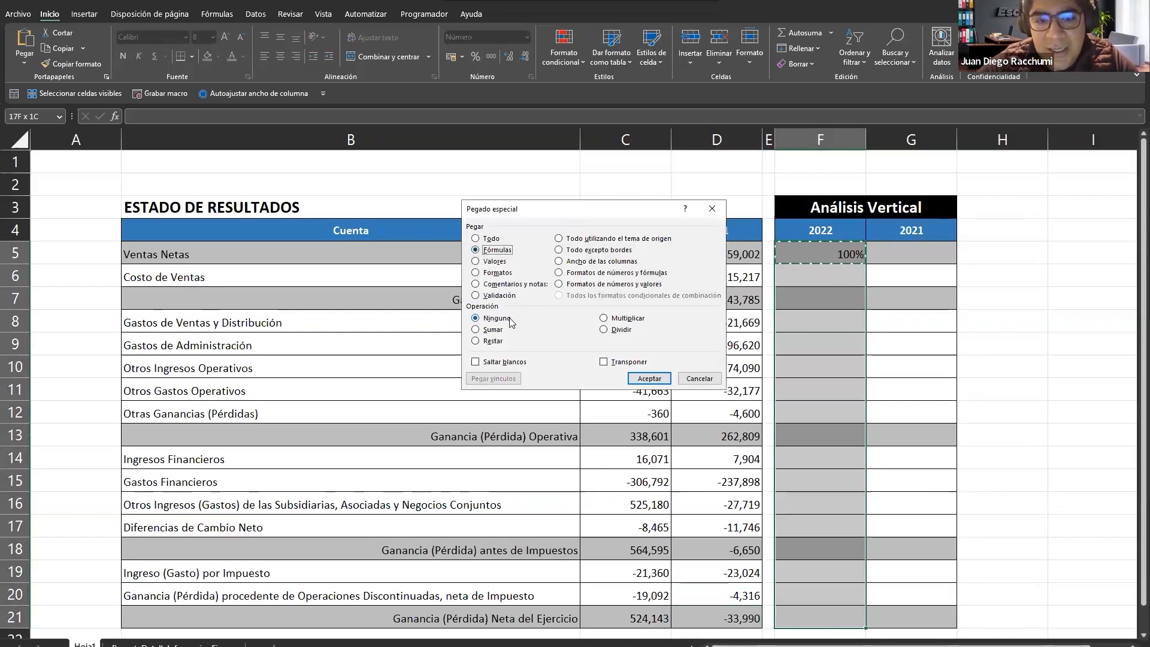
click(642, 378)
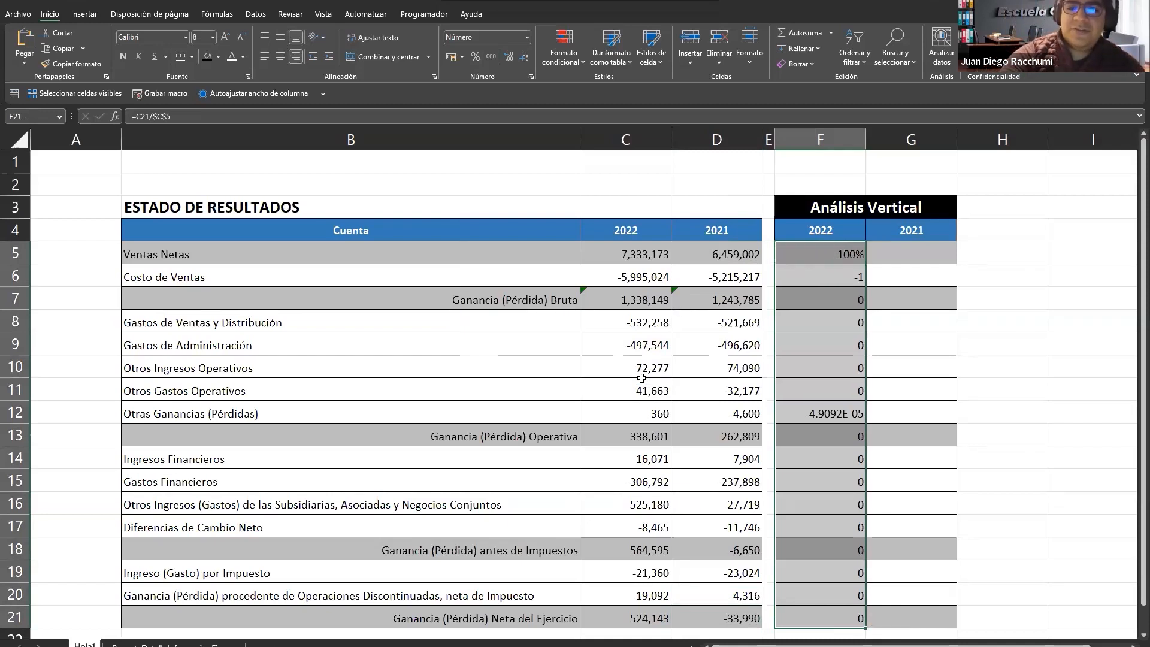
key(ctrl+shift+5)
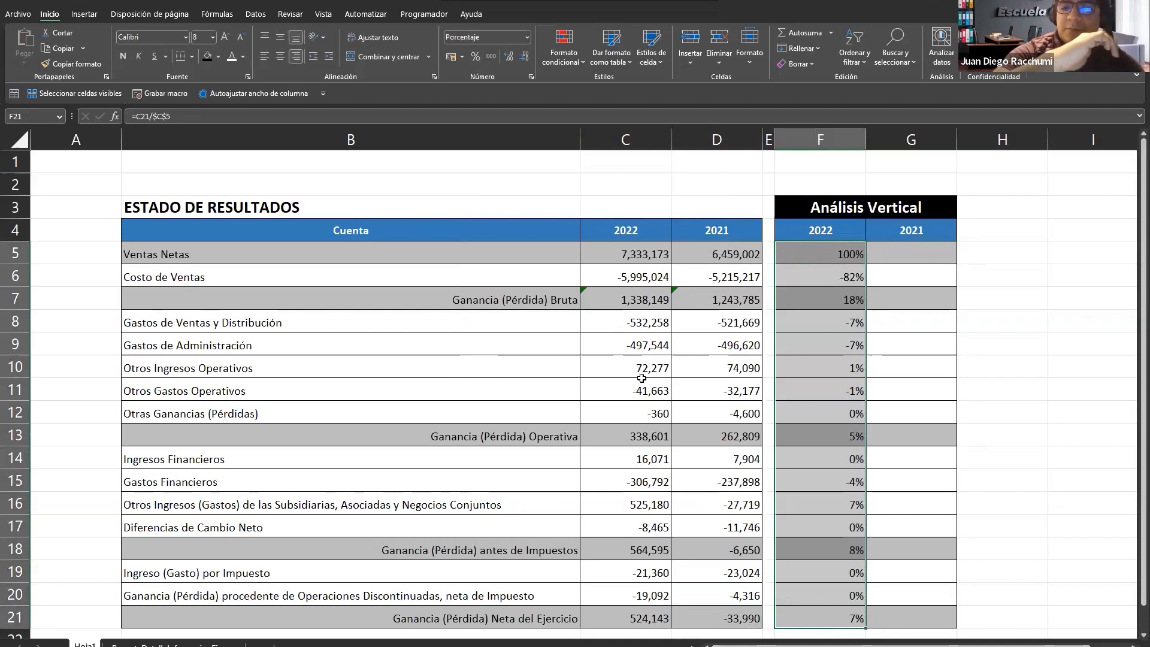
Step: Examine the 2022 vertical analysis percentages and their formulas from Ventas Netas down to Ganancia (Pérdida) Neta del Ejercicio
click(832, 305)
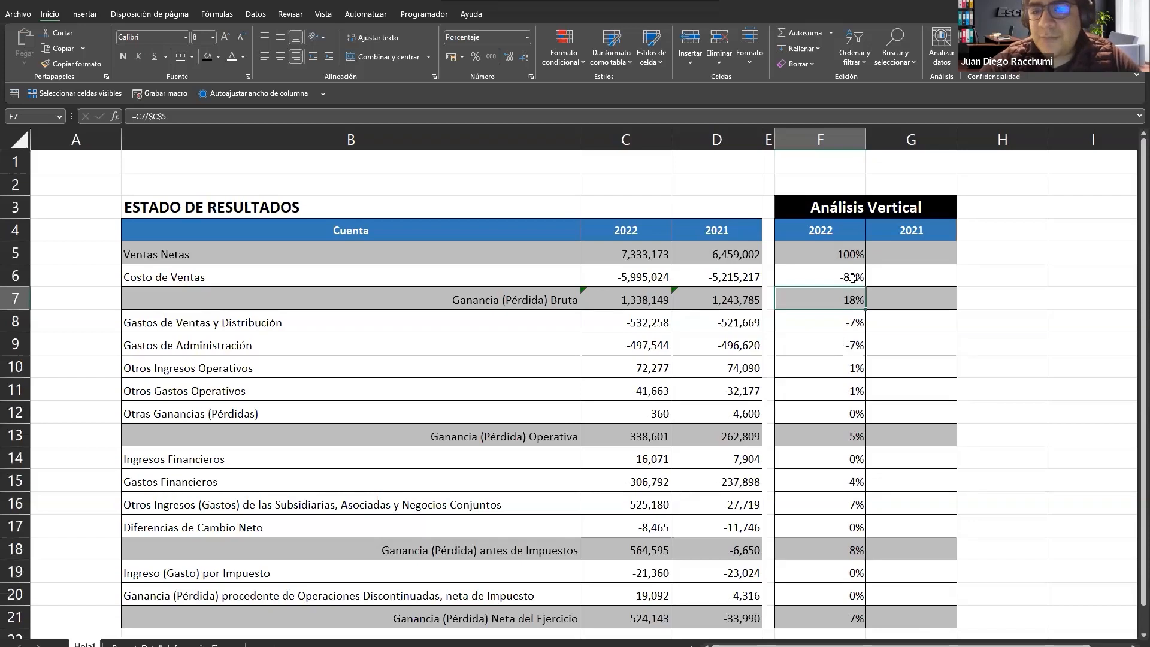
click(842, 254)
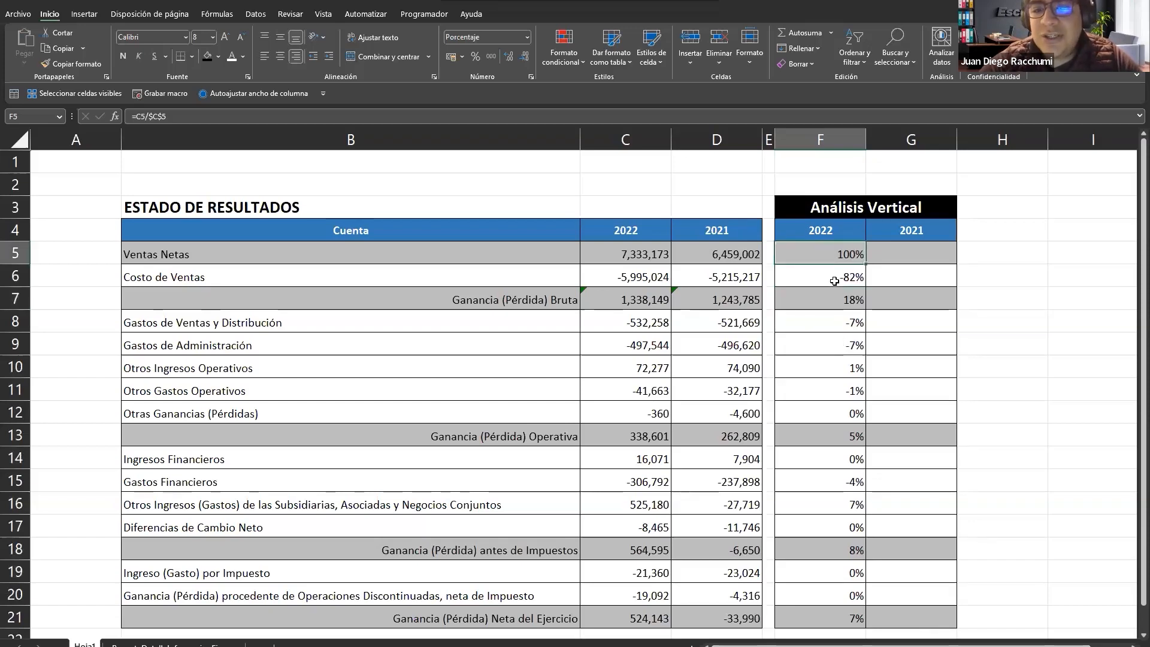
click(840, 277)
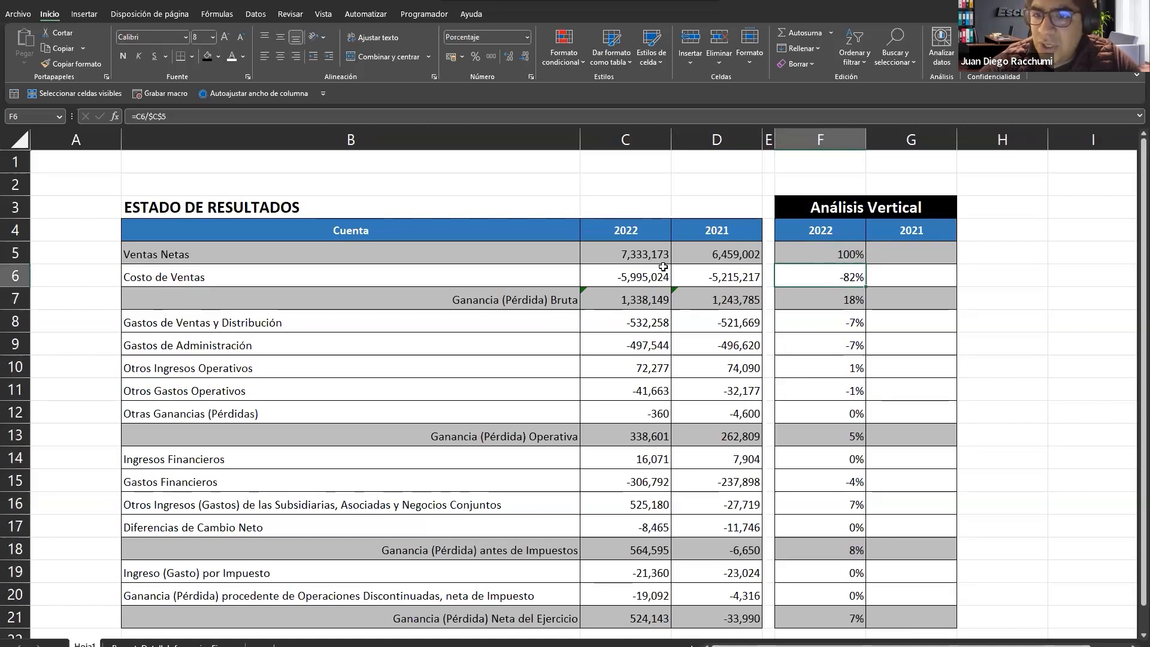
click(810, 300)
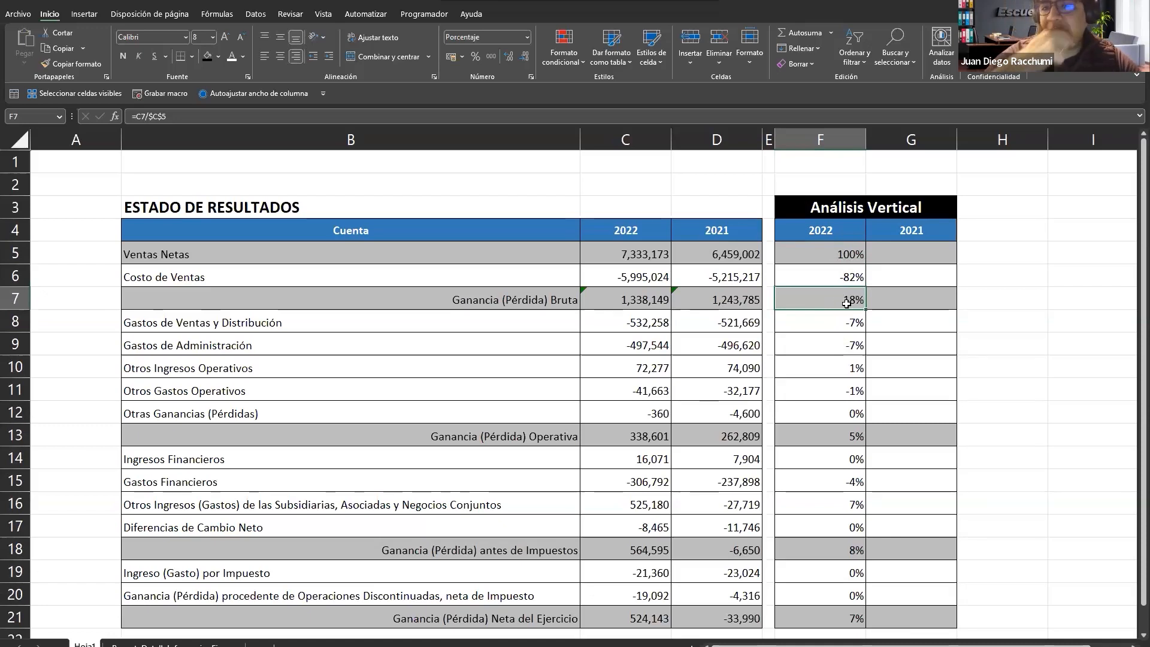
click(843, 271)
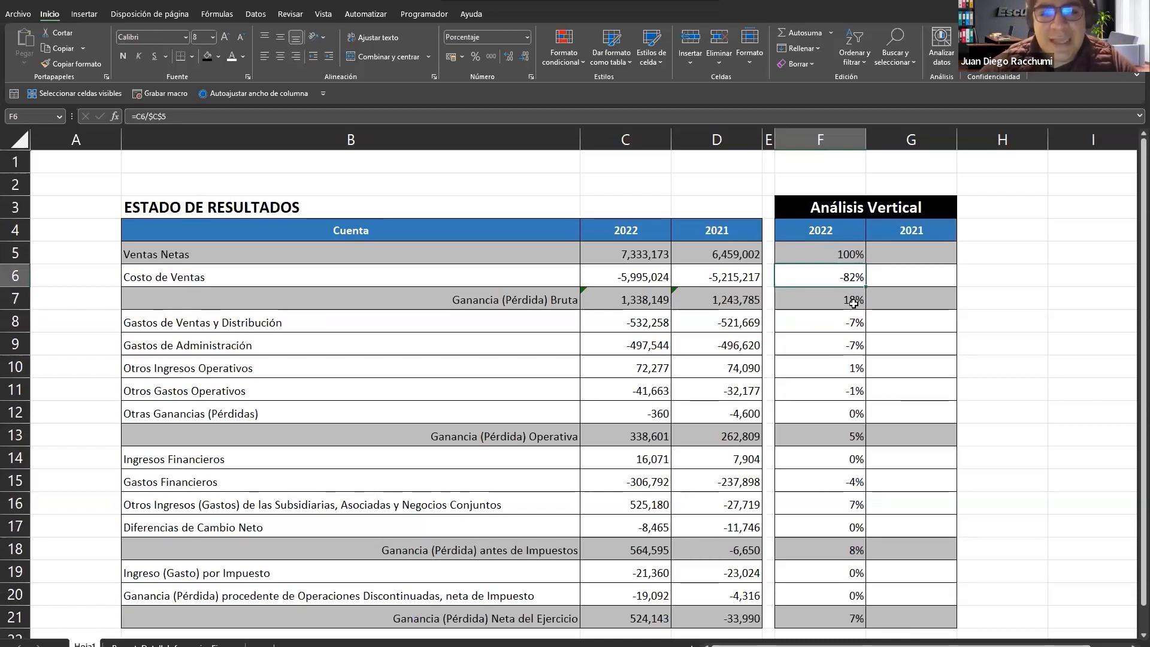
drag(852, 324, 847, 346)
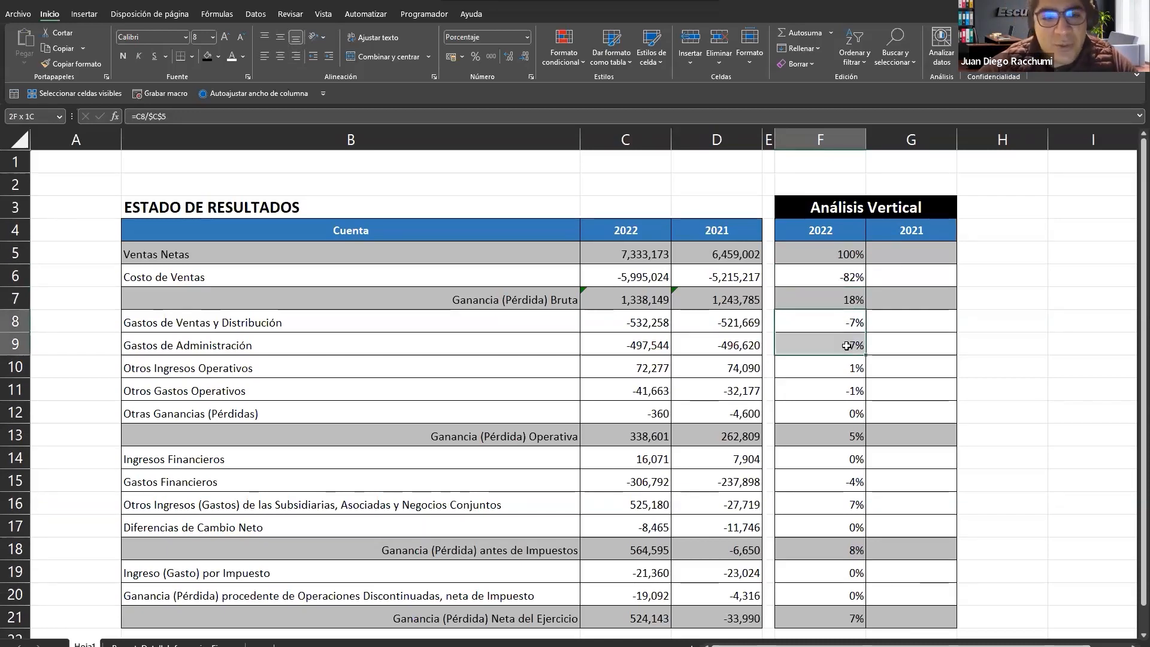
key(ctrl+v)
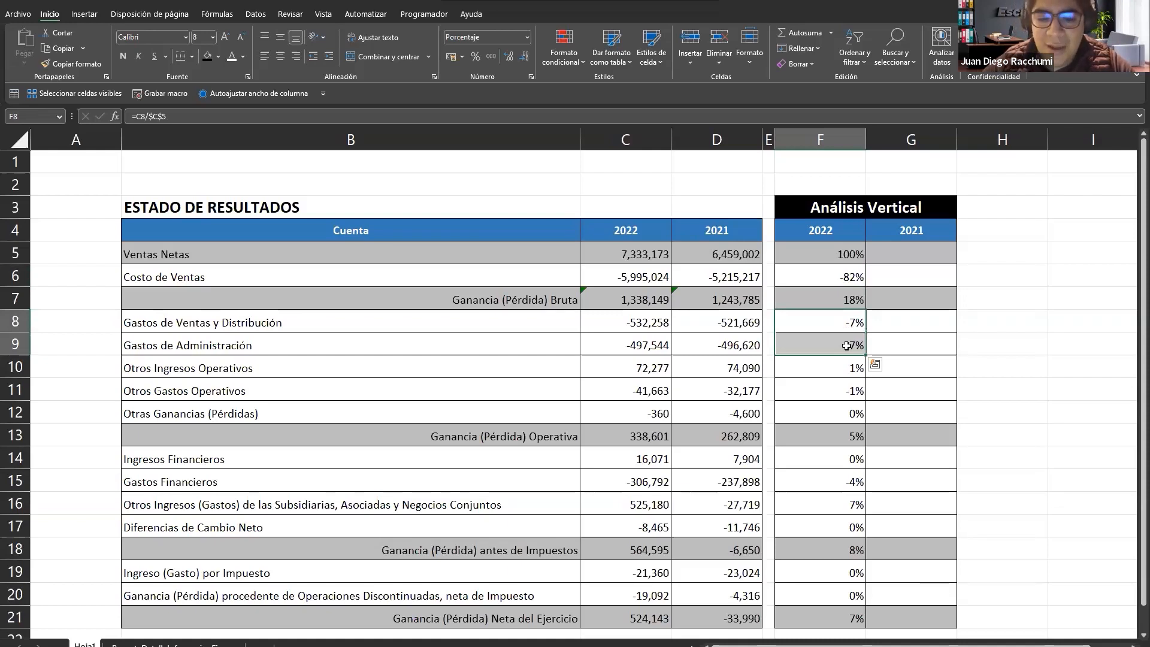
key(Down)
key(Down)
key(Down)
key(Down)
key(Down)
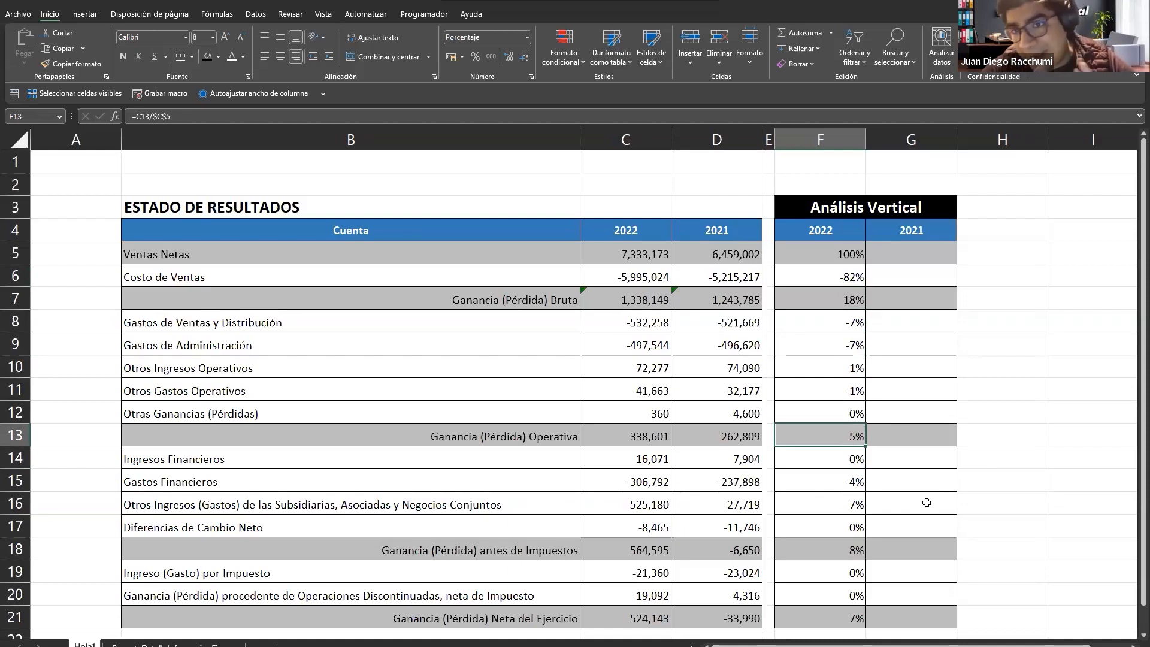
click(811, 507)
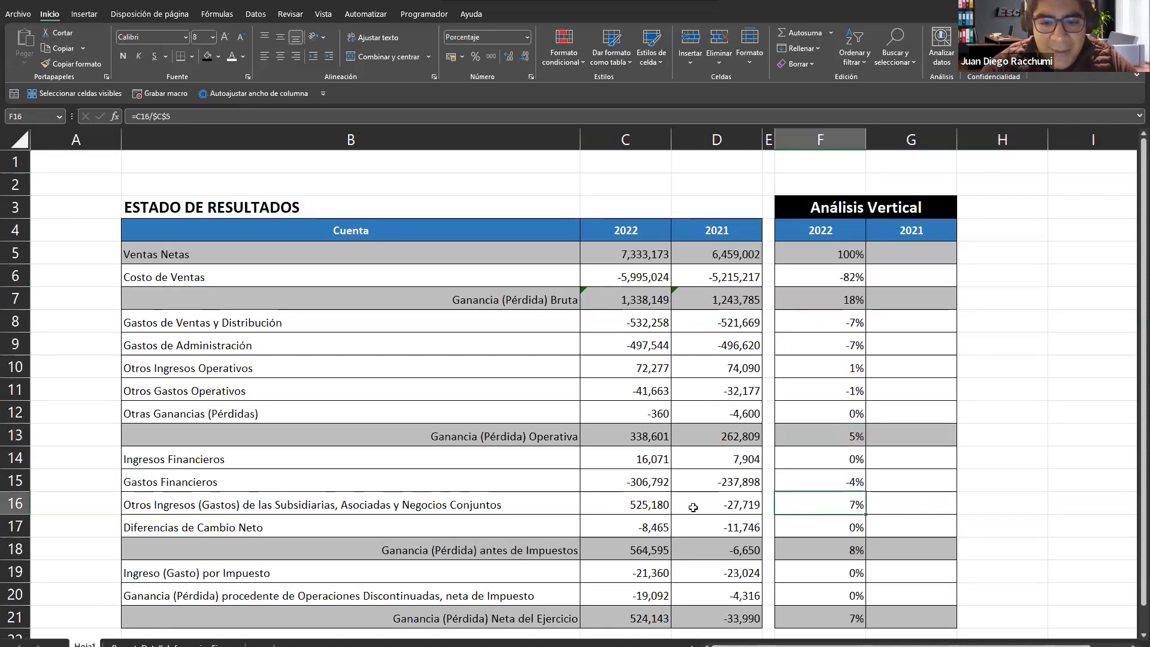
click(21, 503)
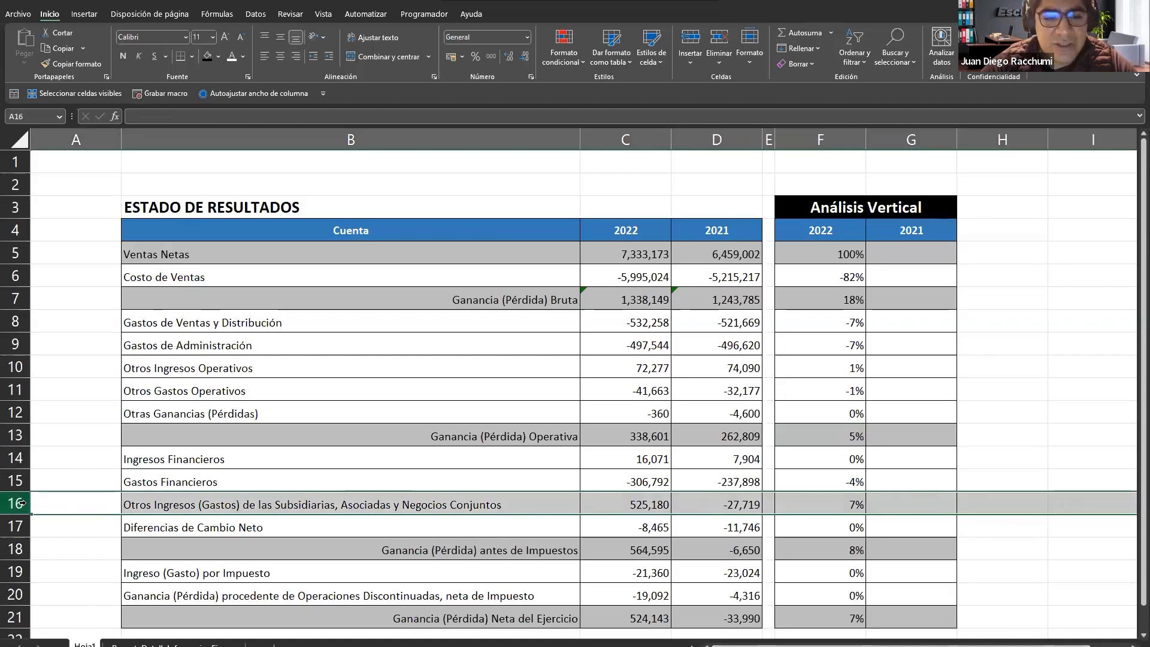
click(827, 506)
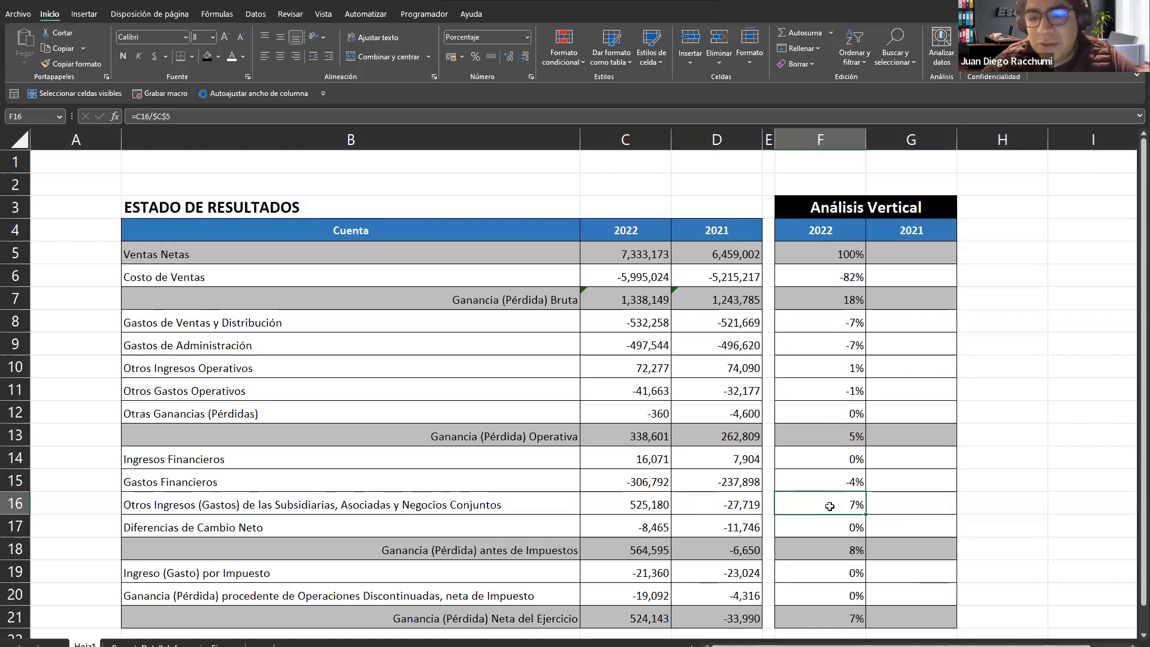
click(834, 548)
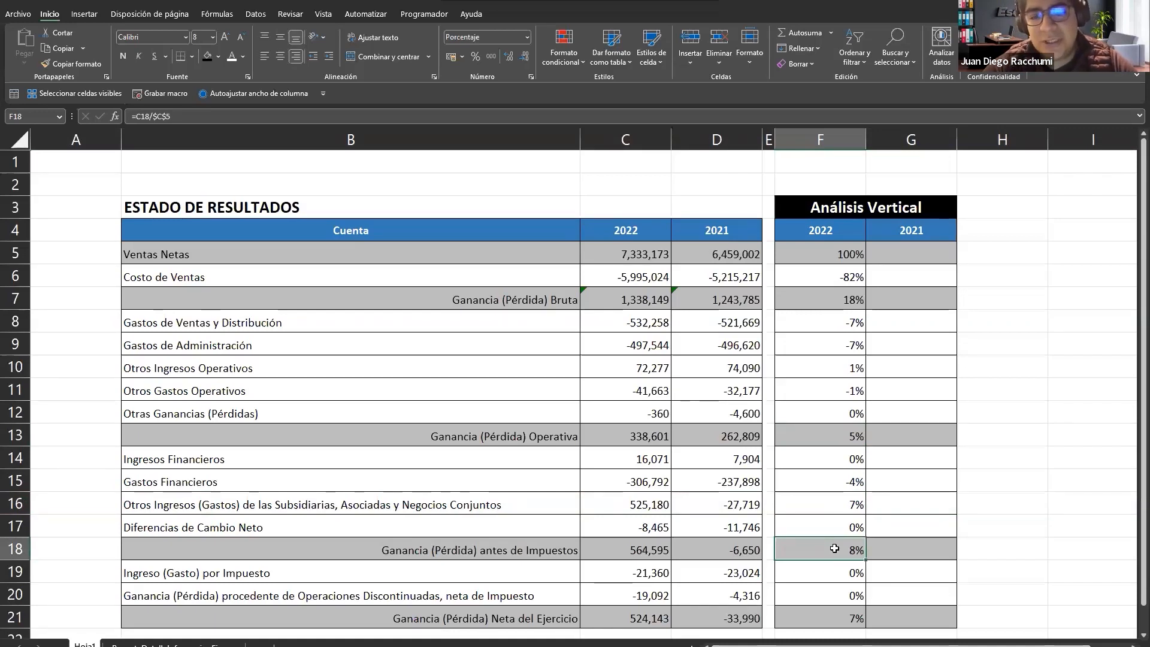
click(820, 617)
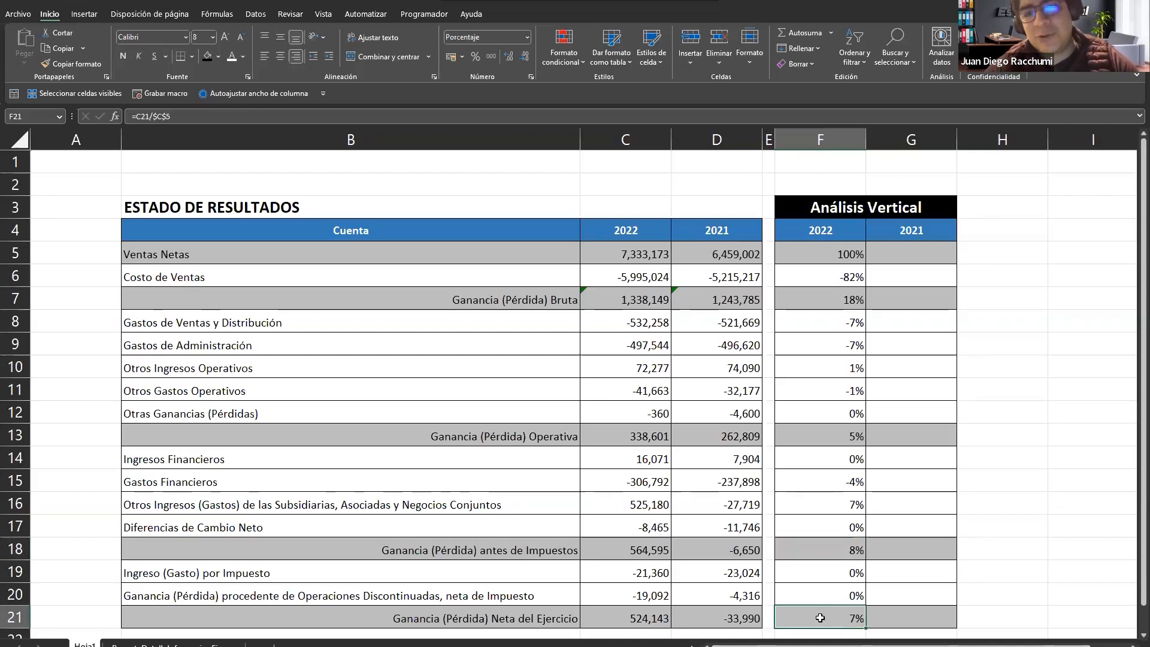
Step: Enter =D5/$D$5 in G5 as the 2021 vertical analysis of Ventas Netas
key(ctrl+Up)
key(Down)
key(Down)
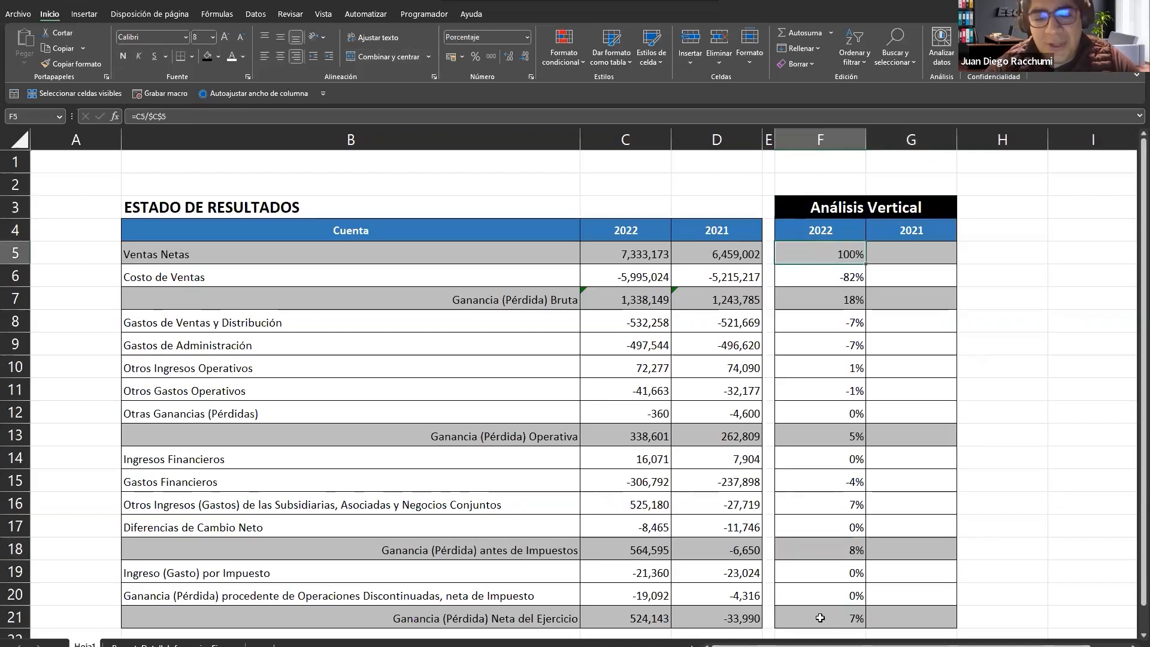
key(Right)
text(=)
key(Left)
key(Left)
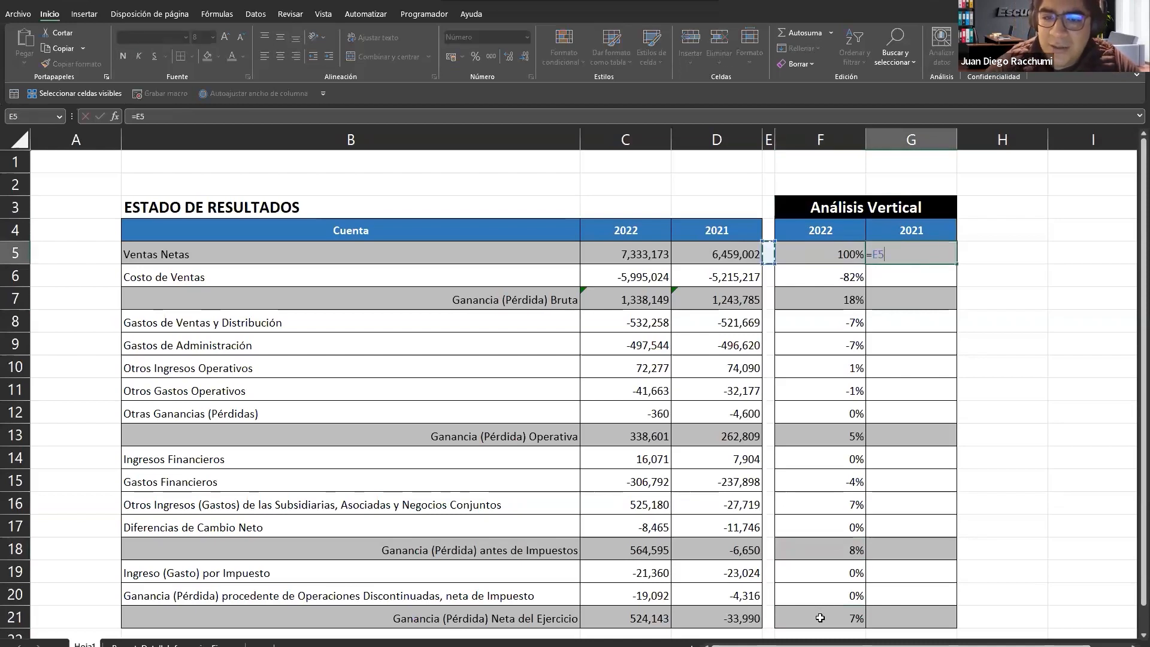
key(Left)
text(/)
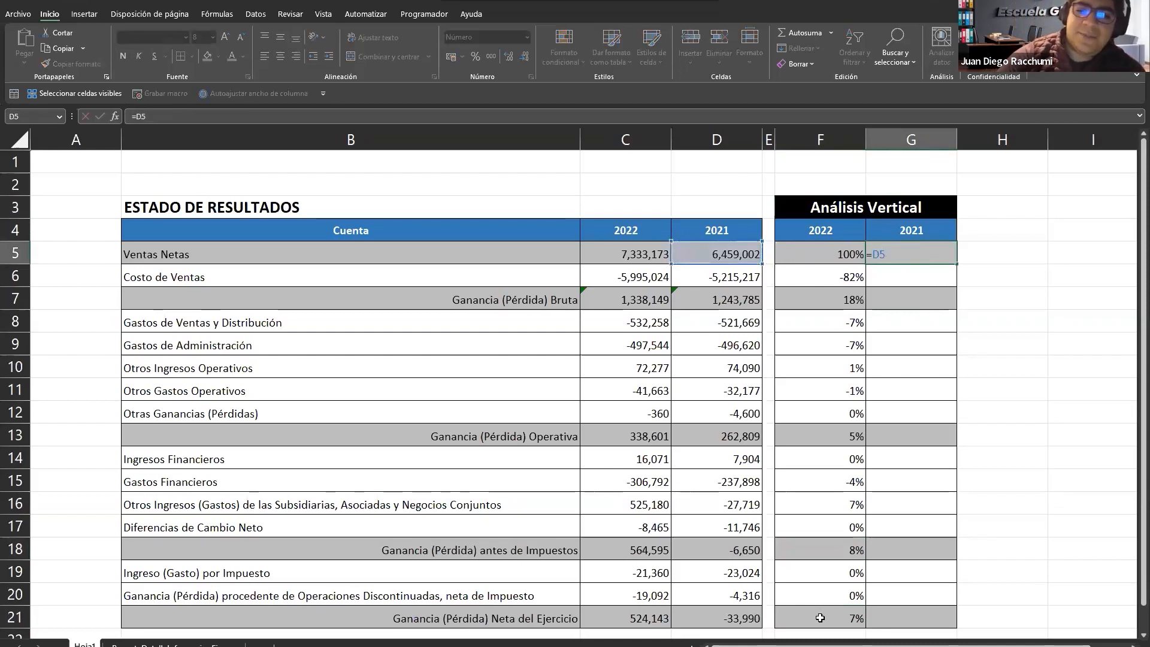
key(Left)
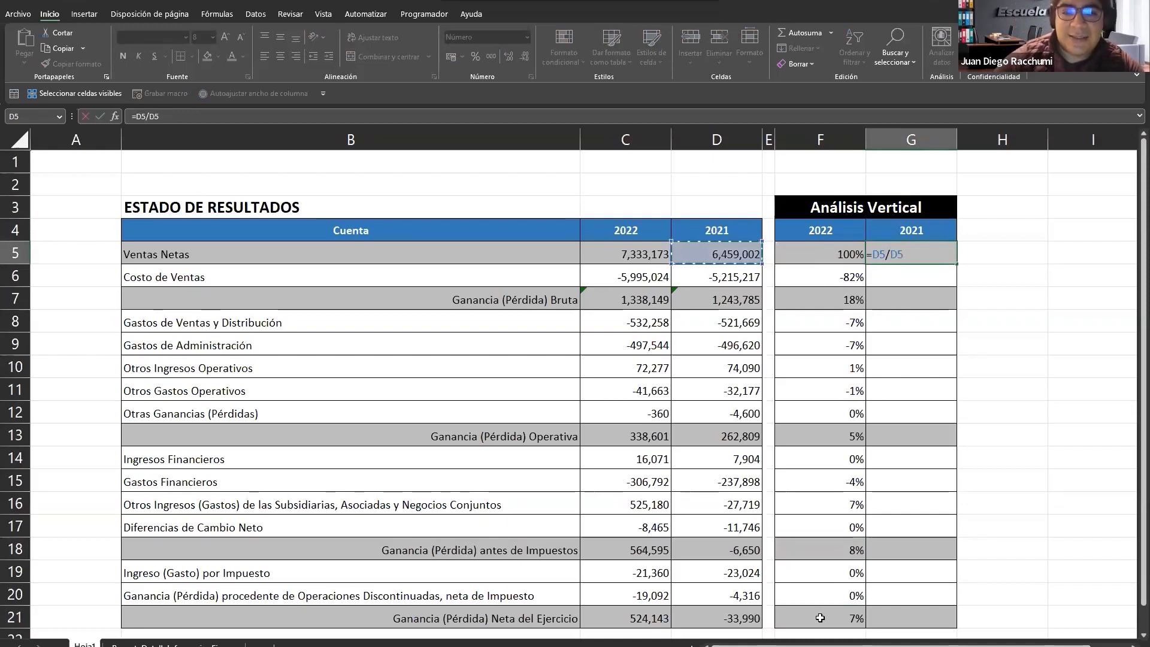
key(F4)
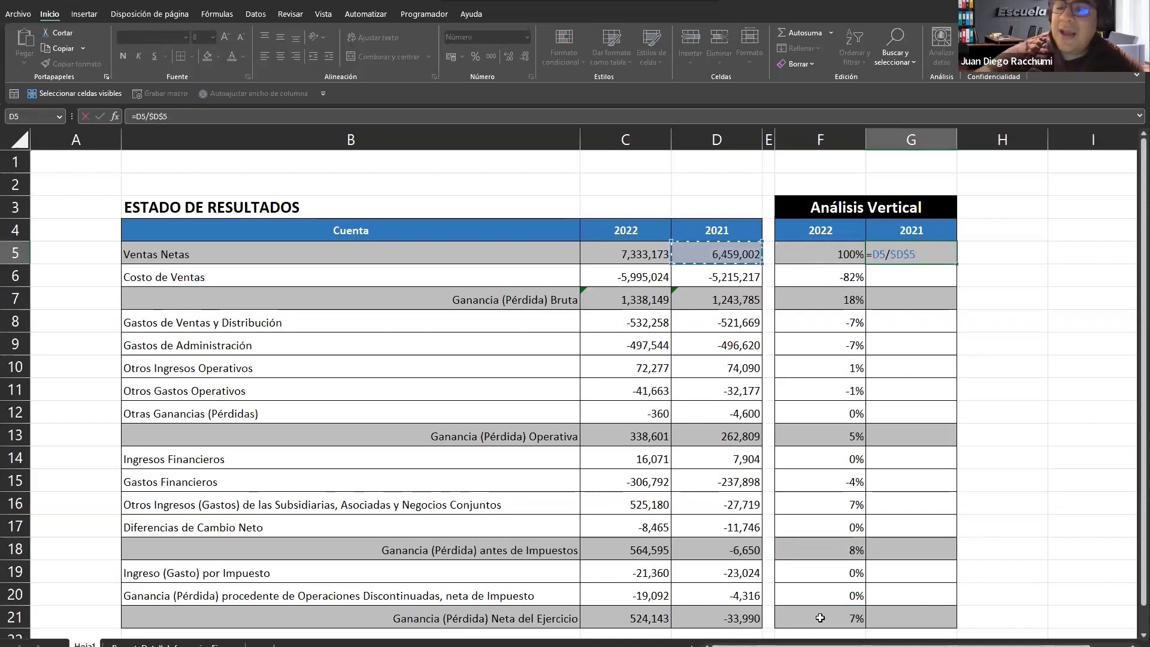
key(ctrl+Return)
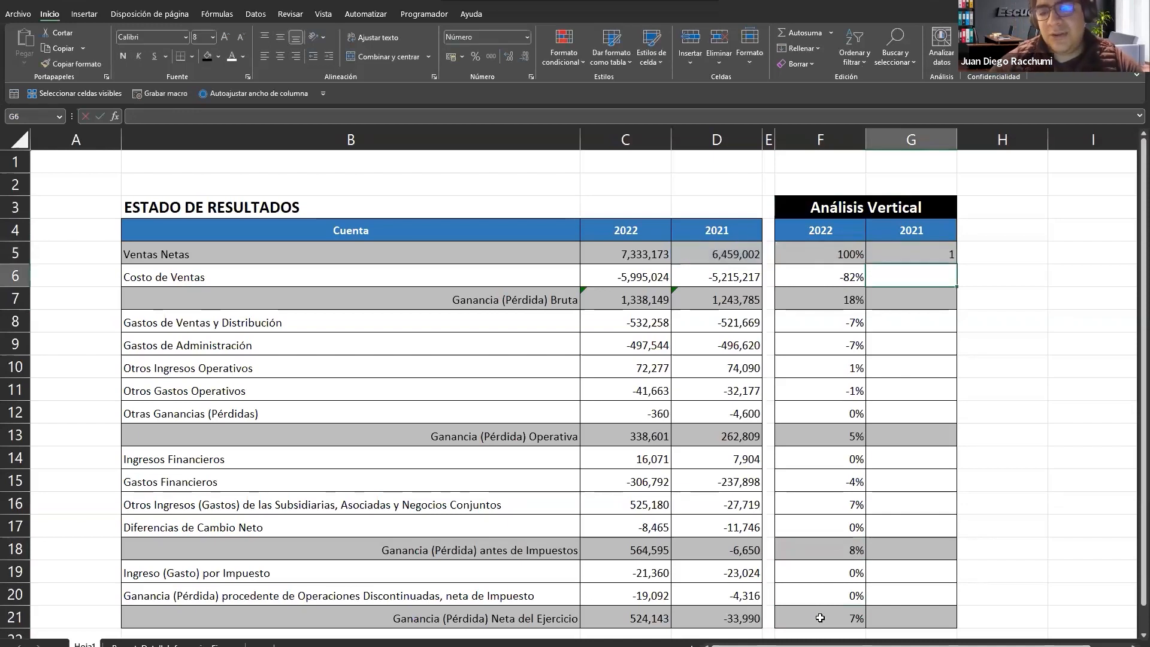
Step: Copy the G5 formula into G5:G21 using Paste Special with Fórmulas and format the range as percentages
key(ctrl+c)
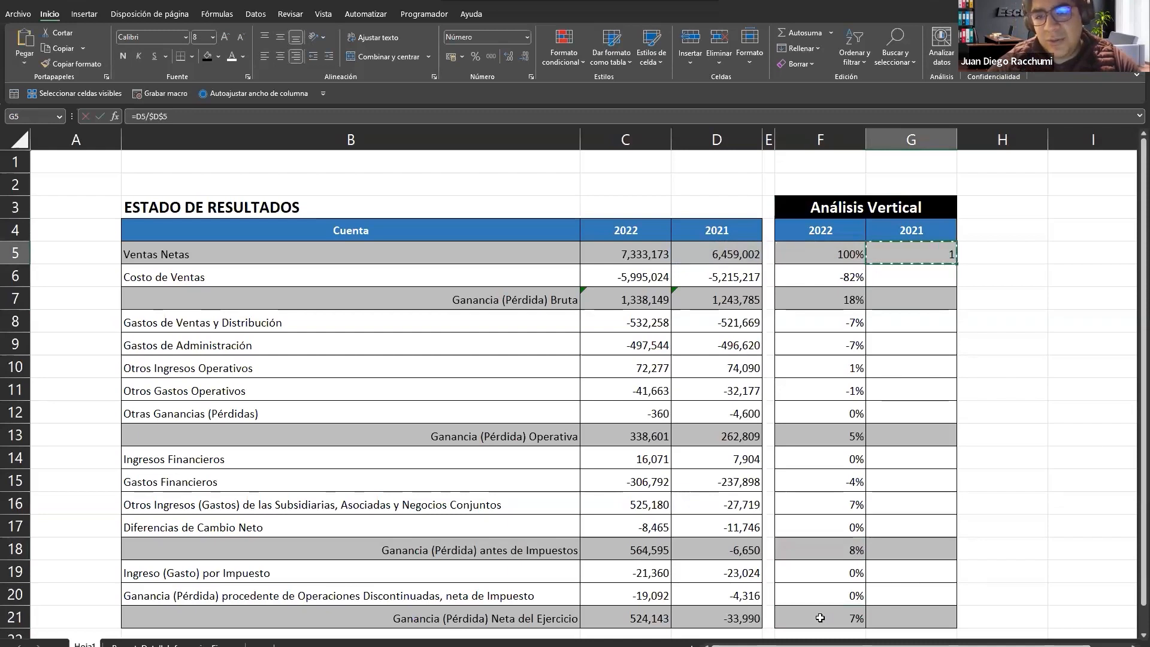
click(820, 617)
key(Right)
key(ctrl+shift+Up)
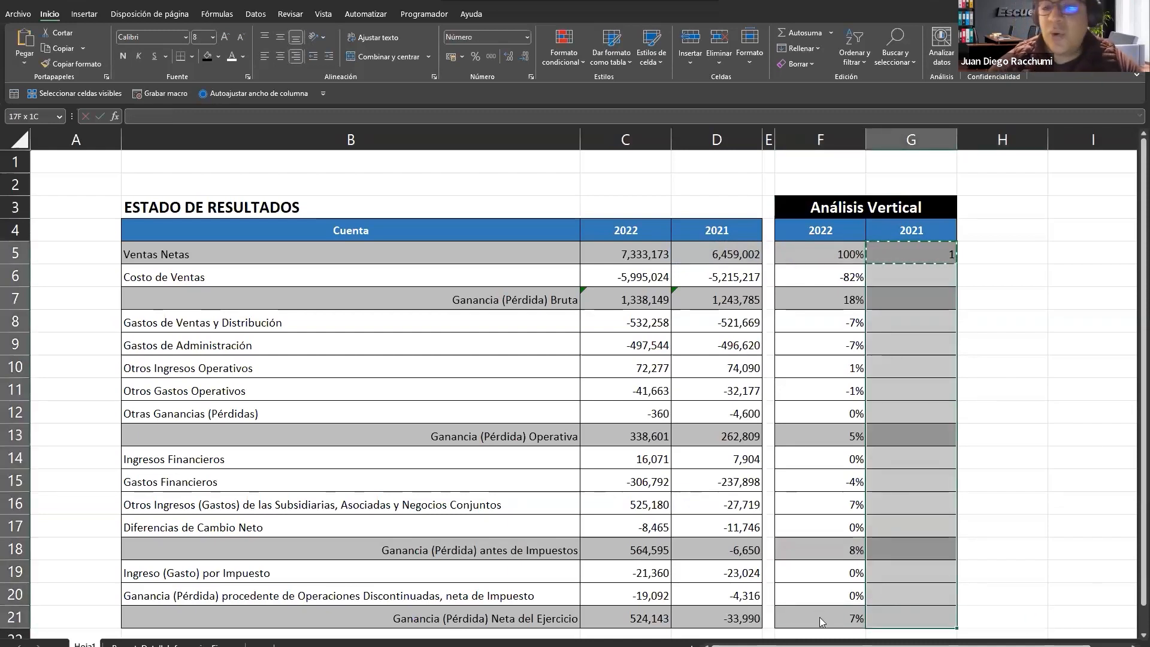
key(ctrl+alt+v)
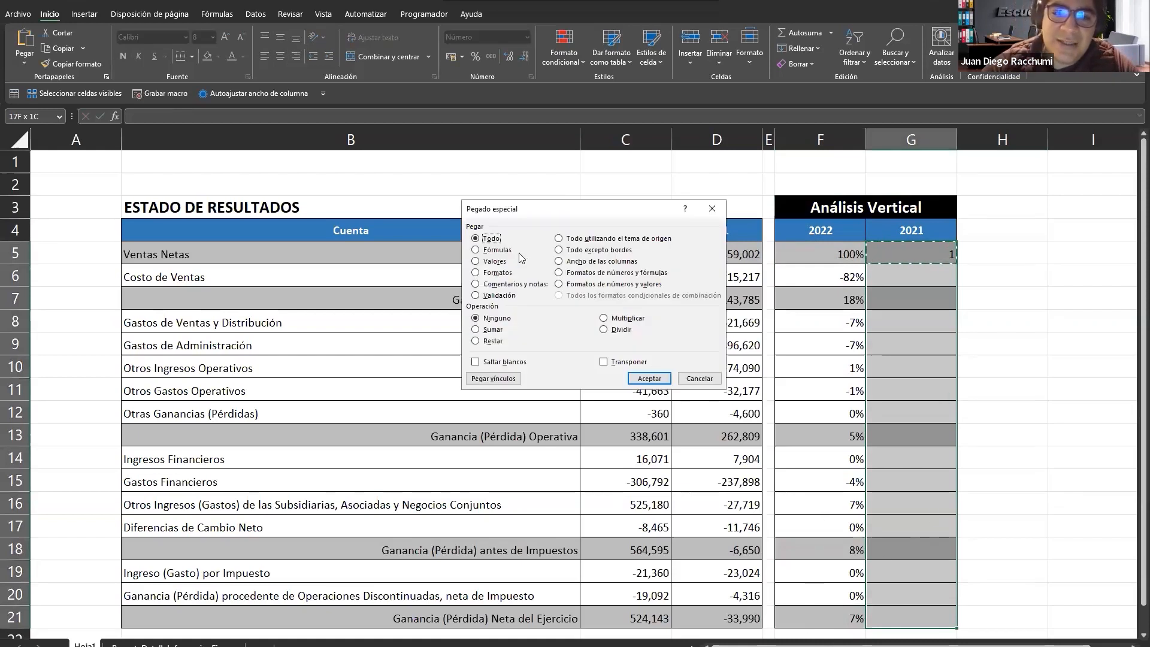
click(496, 250)
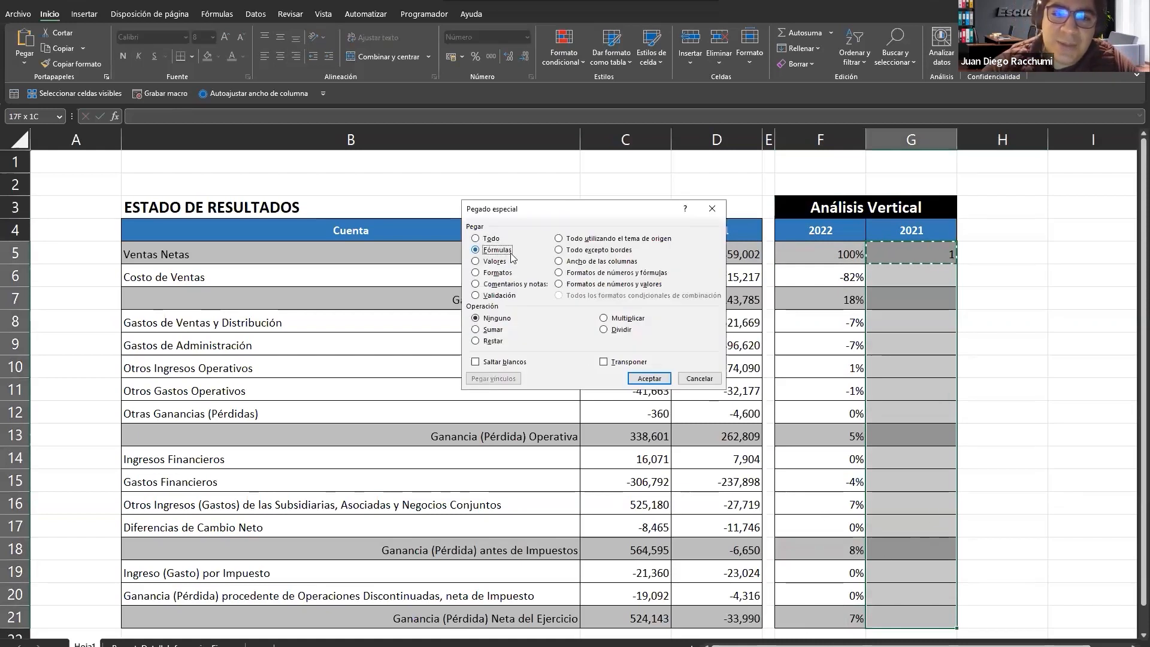
click(649, 378)
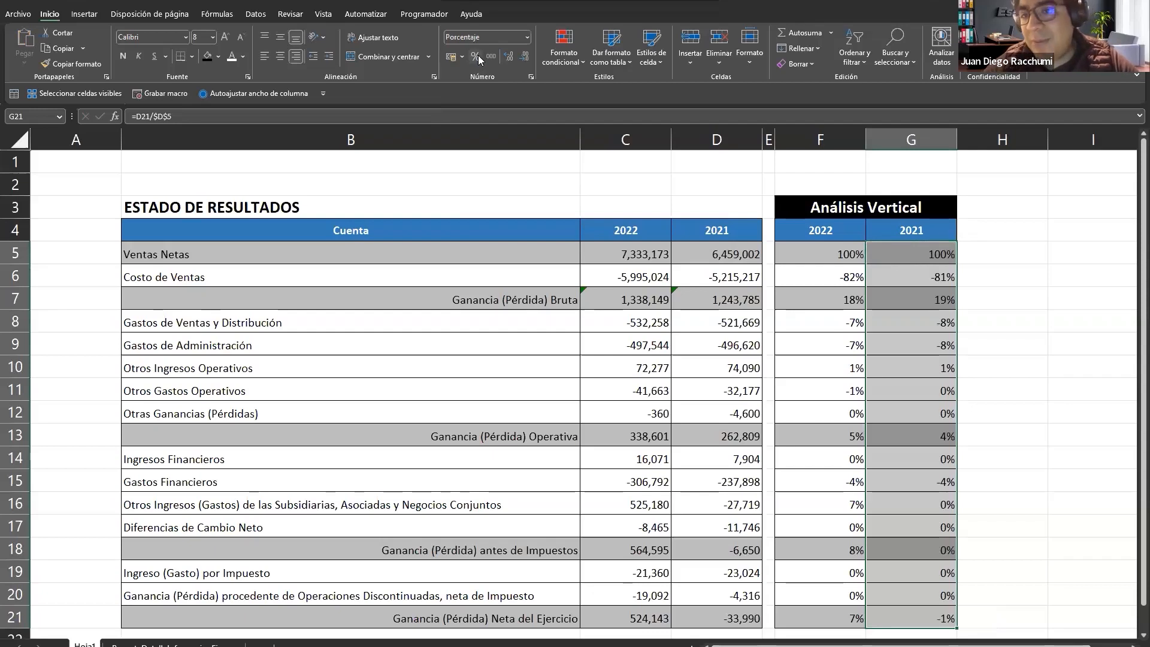
Step: Review the 2021 vertical analysis percentages in column G against the 2022 ones, from the net result up to Ventas Netas and Costo de Ventas
key(Down)
key(Up)
key(Up)
key(Up)
key(Up)
key(Up)
key(Up)
key(Up)
key(Up)
key(Up)
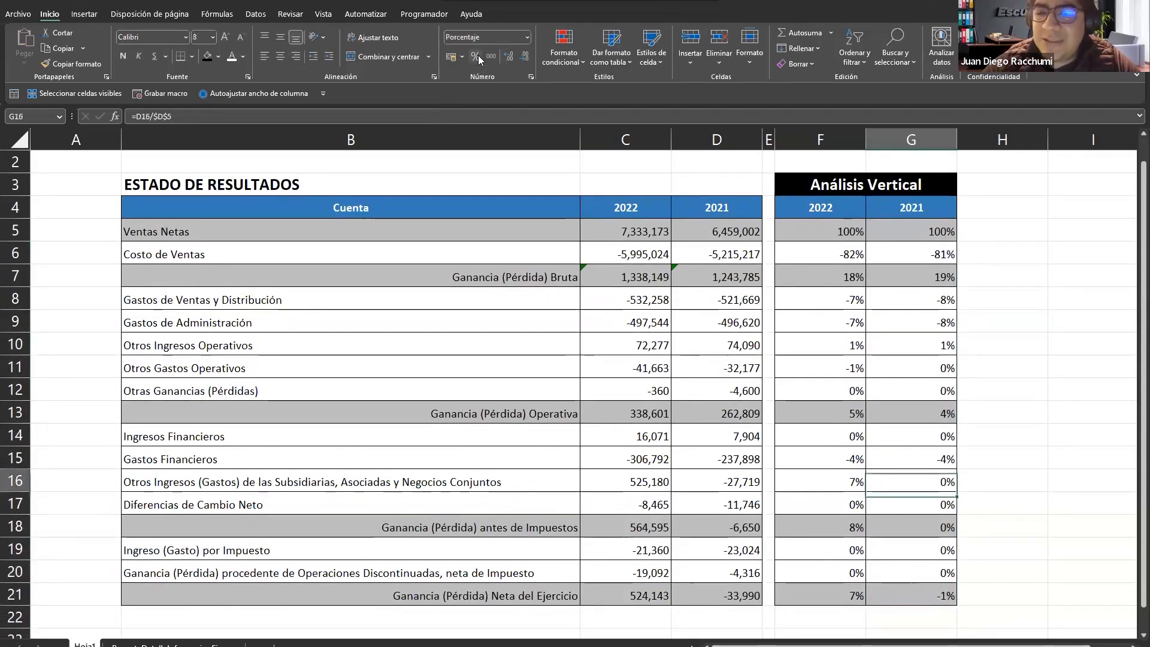
key(Up)
key(Up)
key(Up)
key(Up)
key(Up)
key(Up)
key(Up)
key(Up)
key(Up)
key(Up)
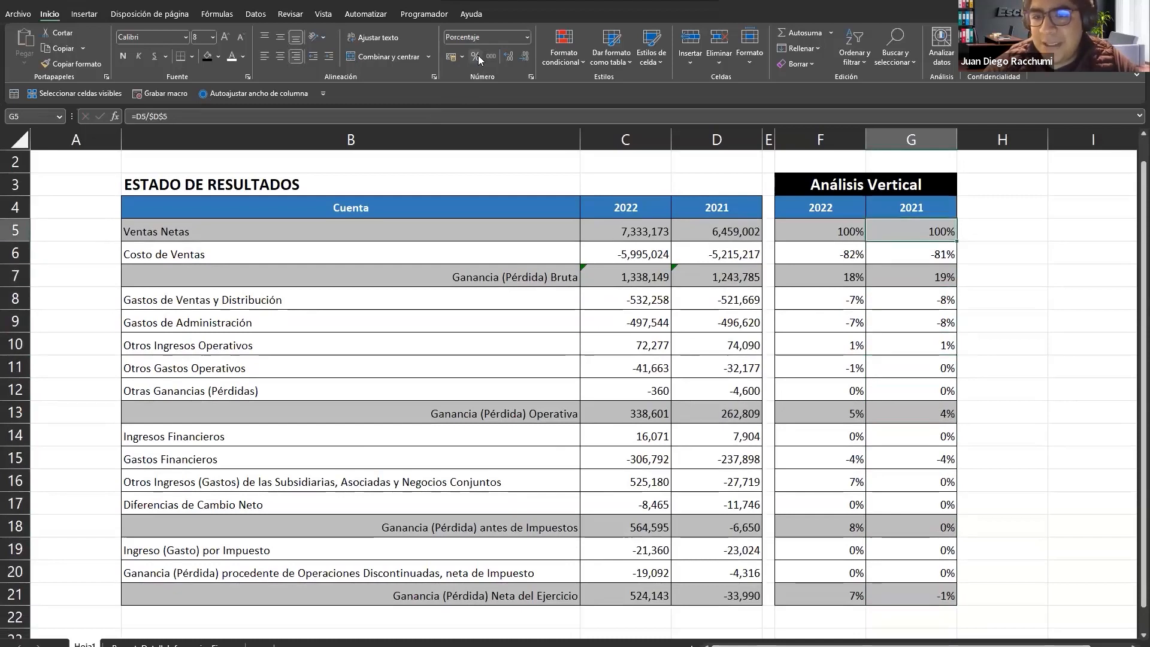
key(Down)
key(Down)
key(Down)
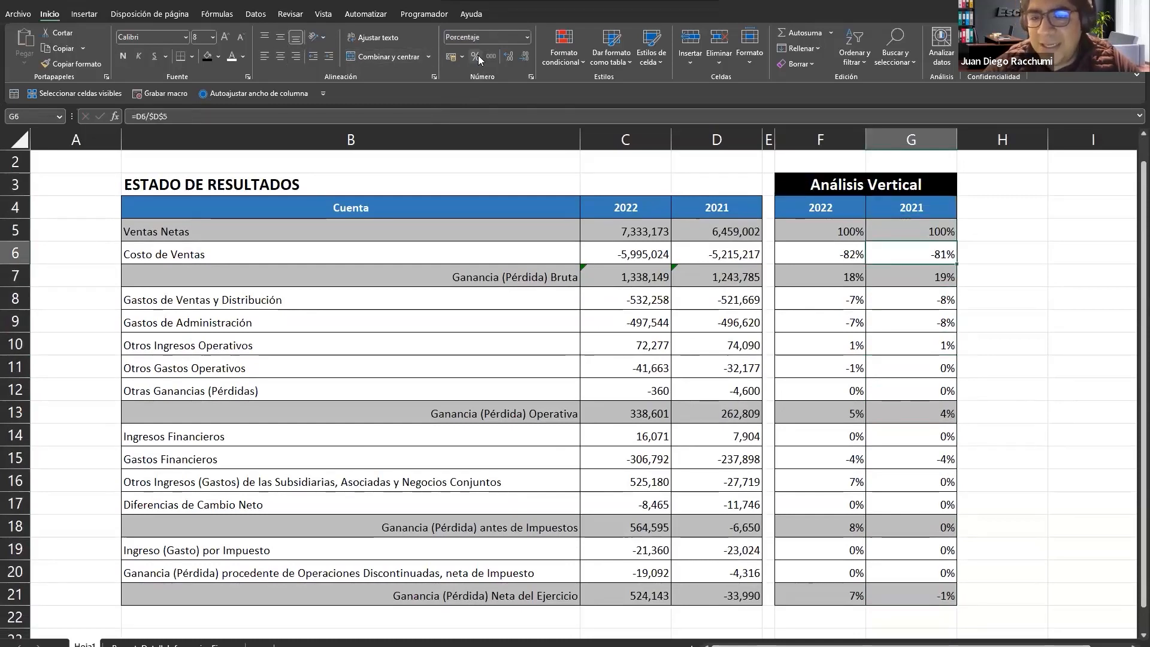
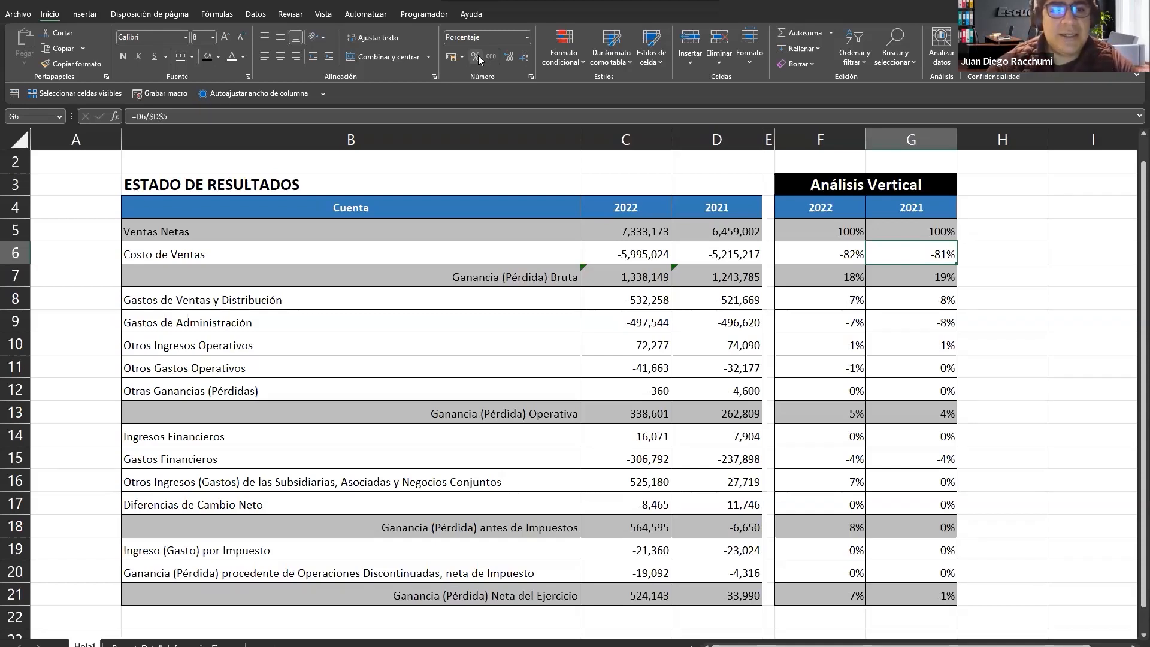
Step: Compare the 2021 and 2022 vertical analysis percentages from Gastos de Ventas y Distribución down to Ingresos Financieros
key(alt+Tab)
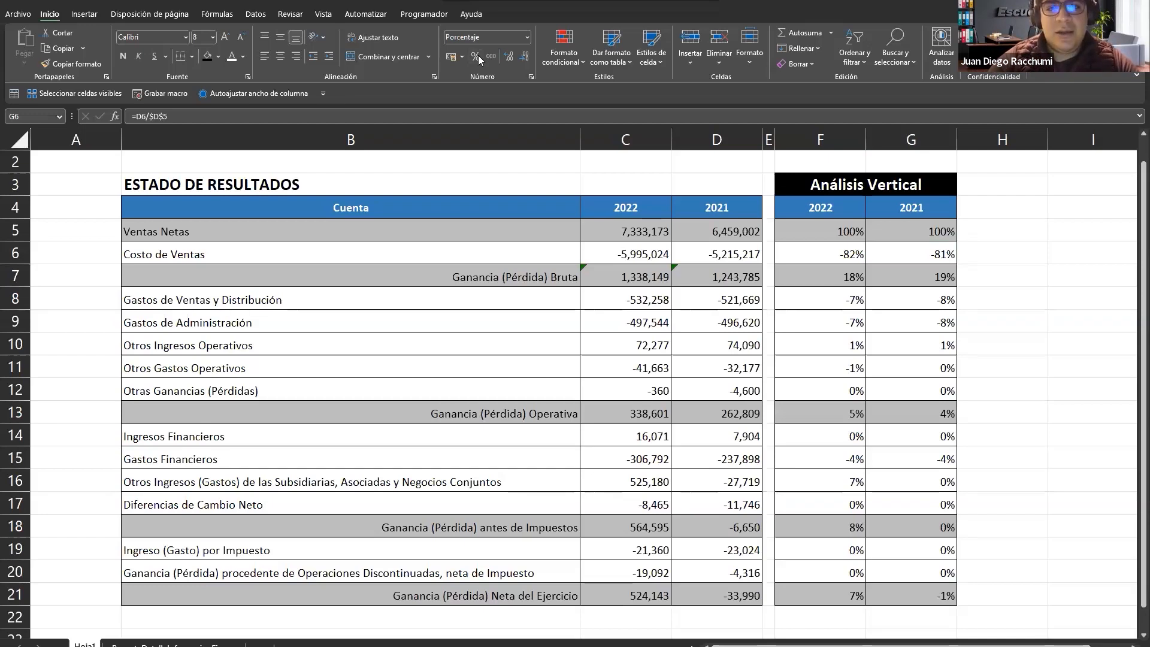
click(478, 60)
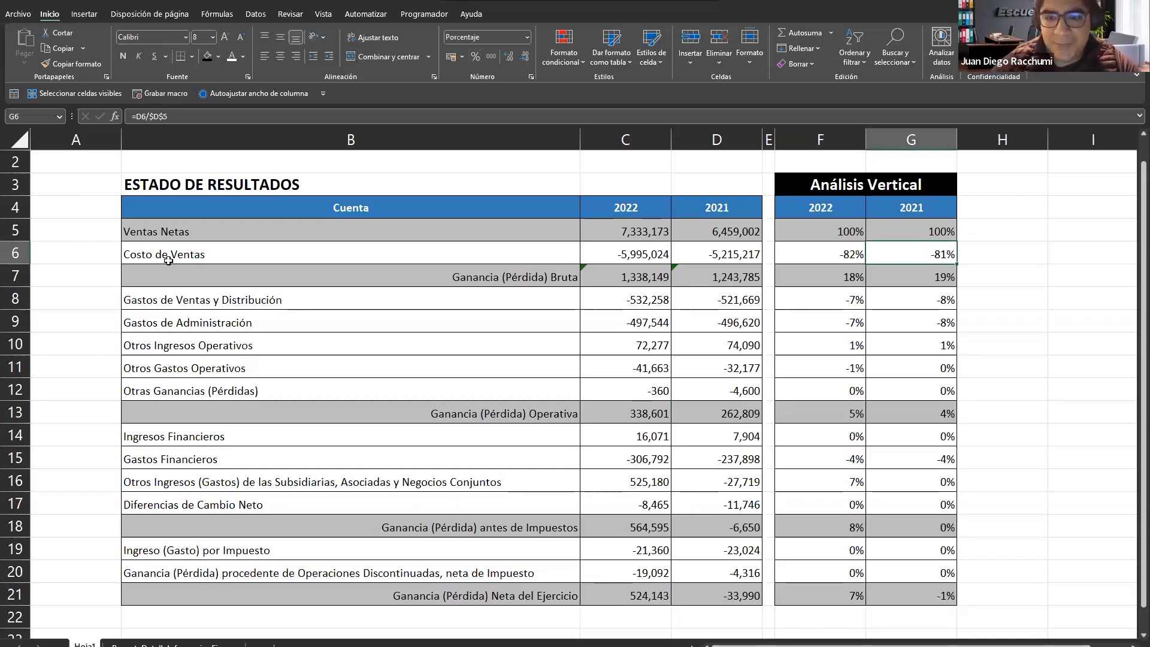
key(Down)
key(Down)
key(shift+Down)
key(ctrl+v)
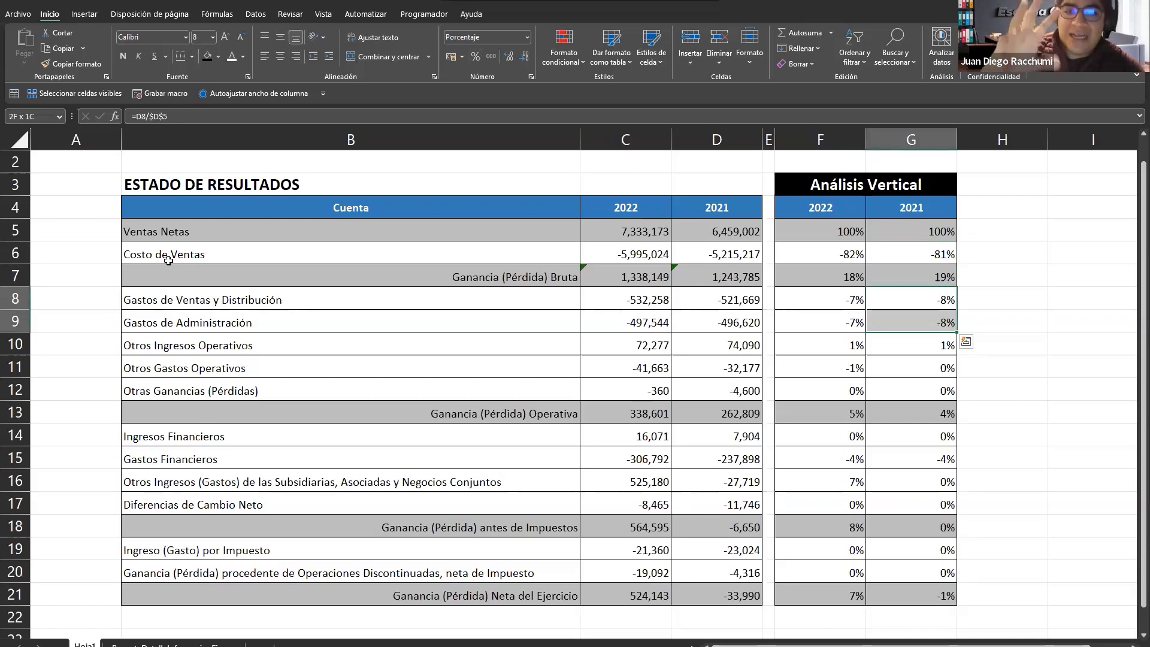
key(alt+Tab)
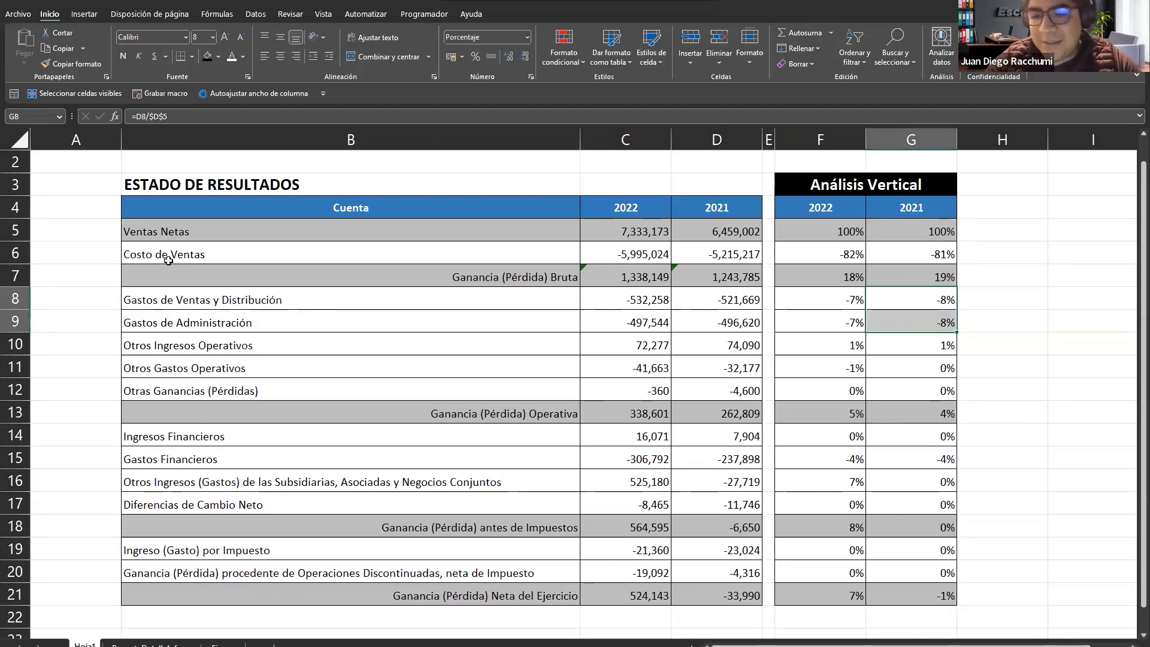
key(Down)
key(Down)
key(Down)
key(Down)
key(Down)
key(Down)
key(Down)
key(Down)
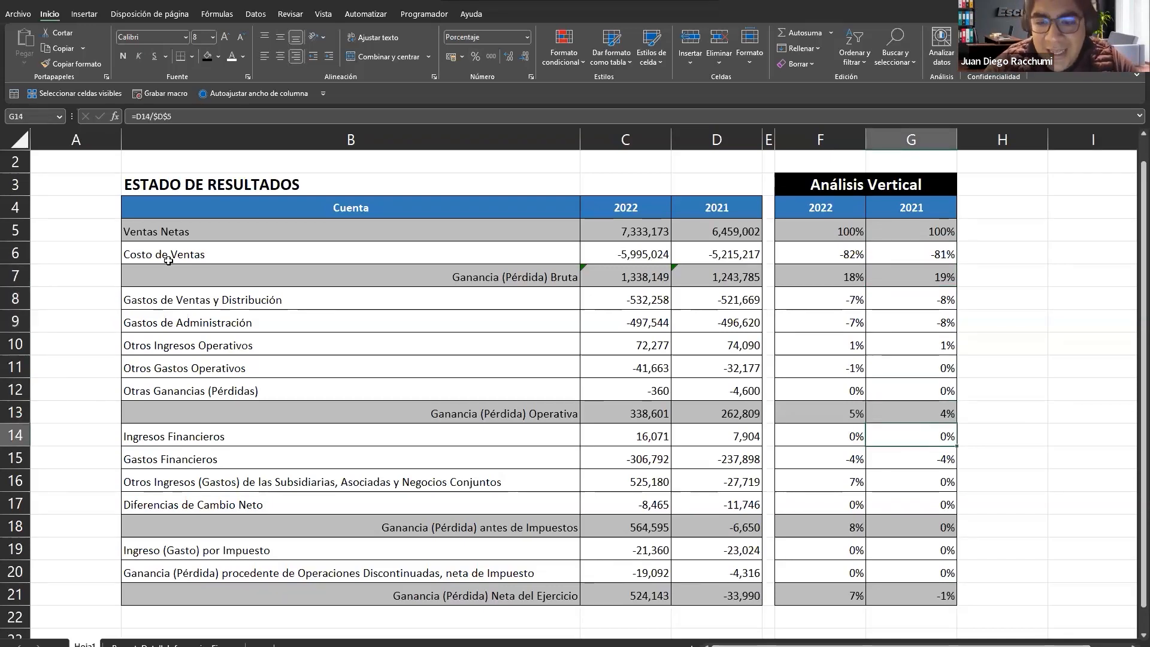
Step: Examine the 2021 amount of Otros Ingresos (Gastos) de las Subsidiarias and its effect down to the net result percentage in G21
key(Left)
key(Left)
key(Left)
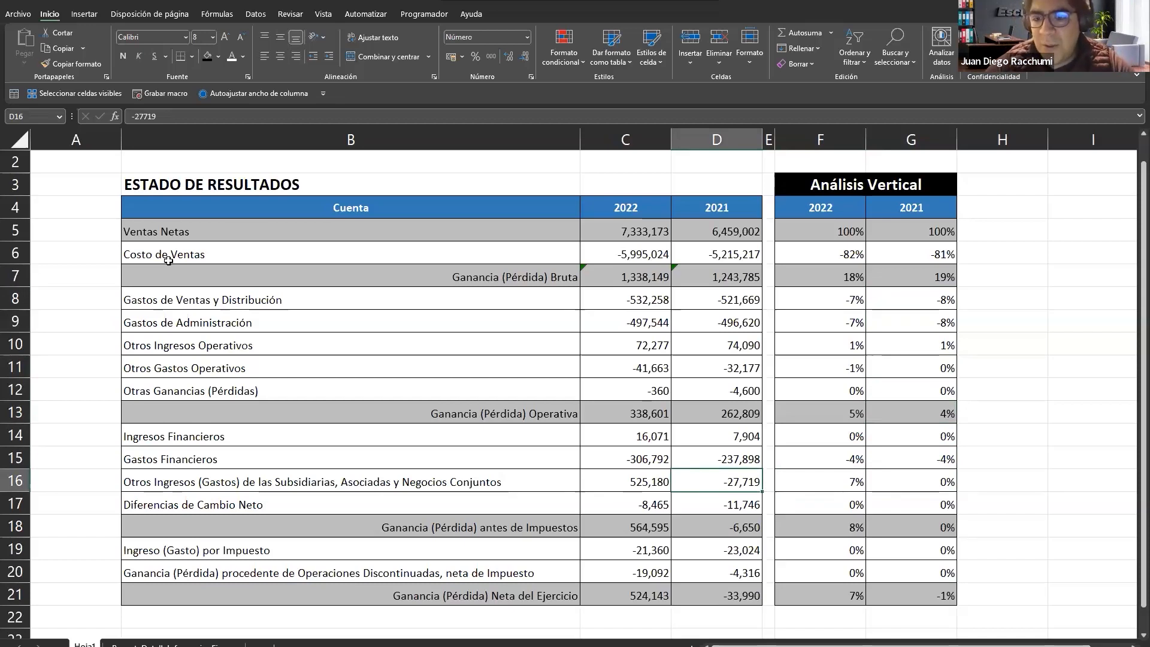
key(Down)
key(Down)
scroll(168, 260, down, 7)
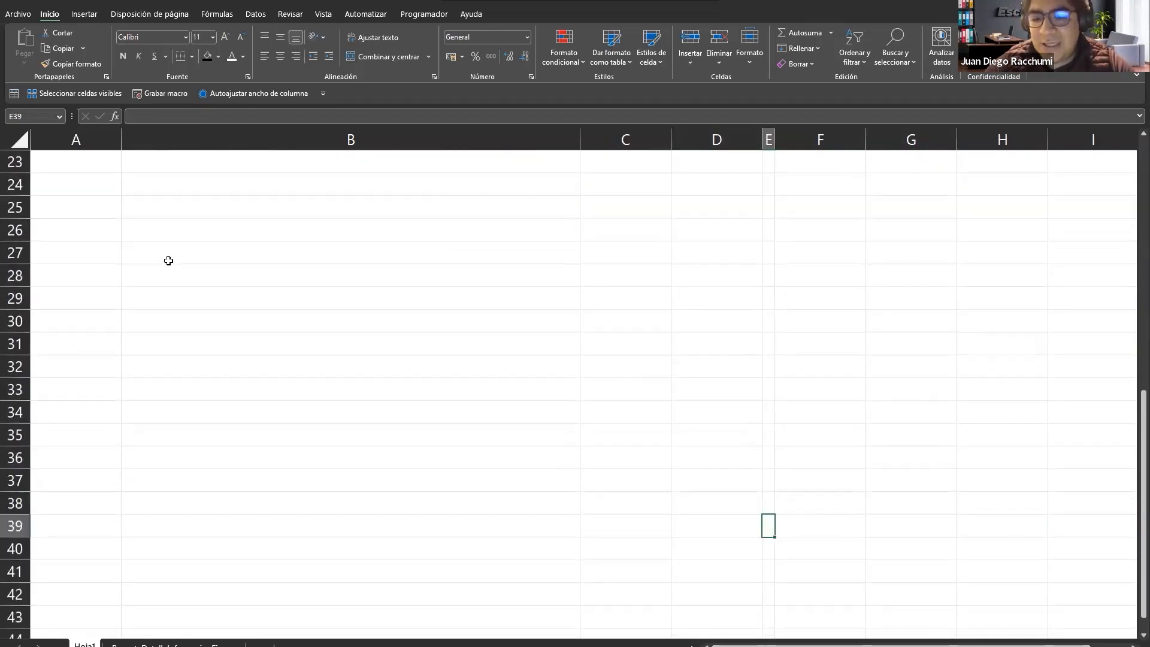
scroll(168, 260, up, 7)
key(Right)
key(Right)
key(Right)
key(Down)
key(Down)
key(Down)
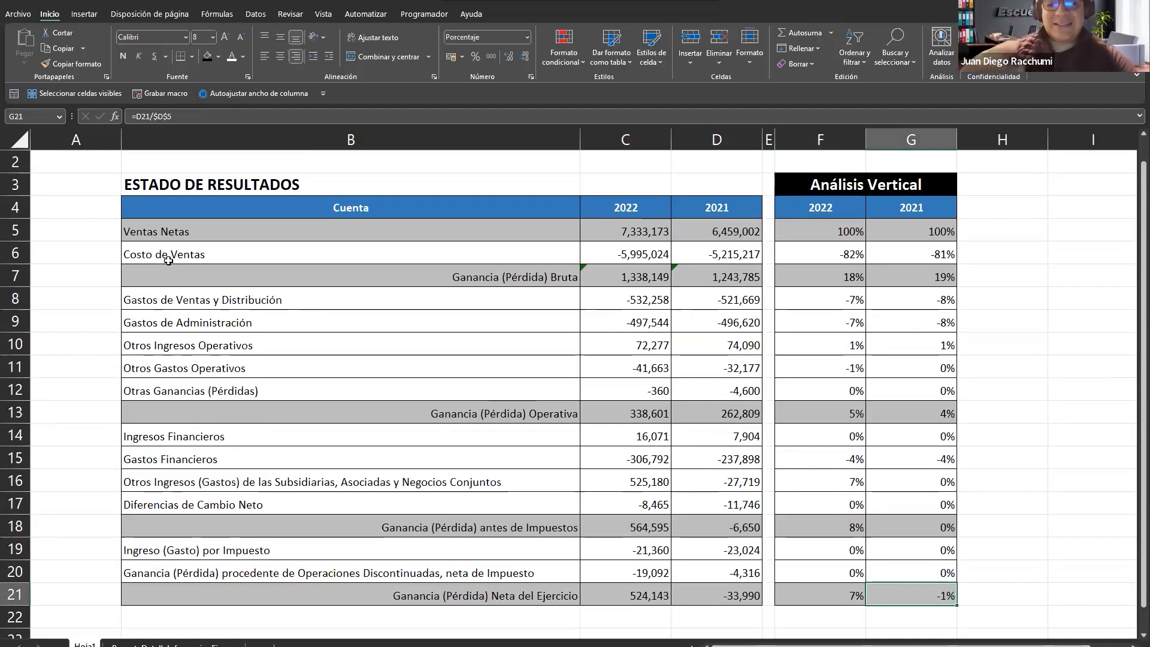
click(169, 263)
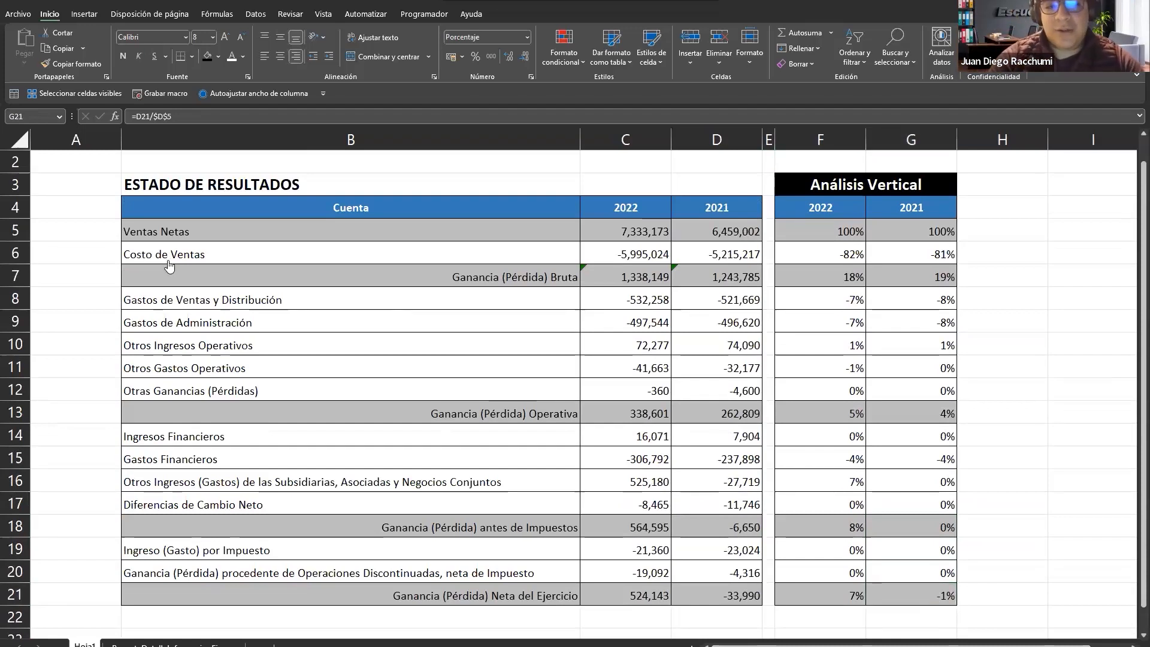
key(alt+Tab)
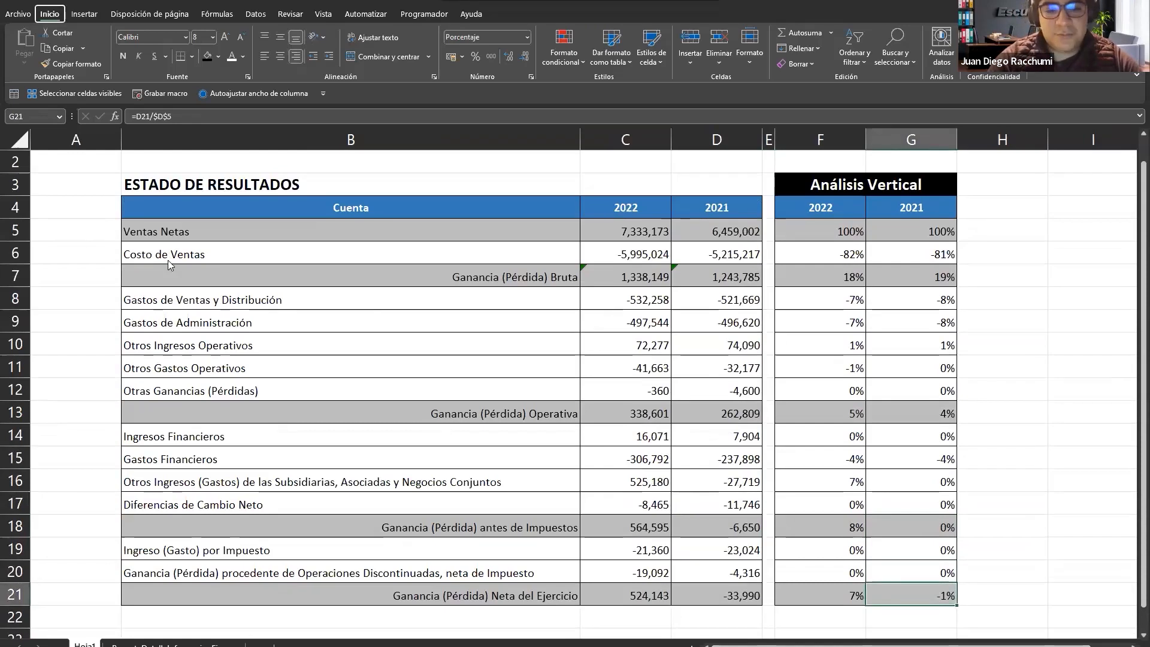
key(alt+Tab)
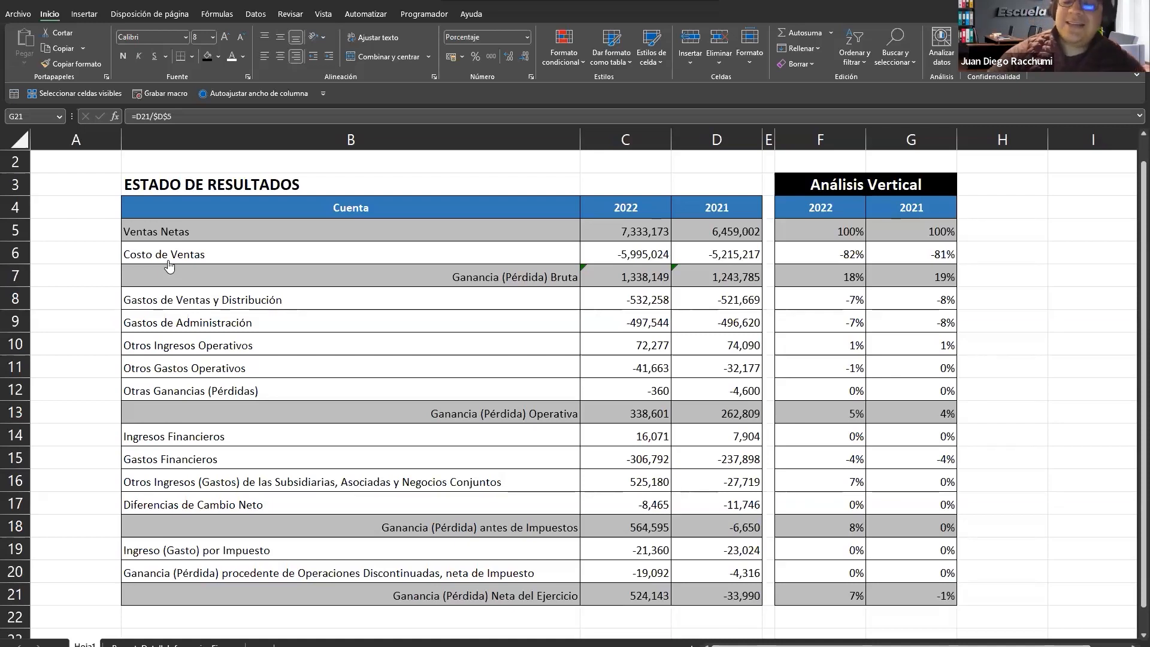
key(Escape)
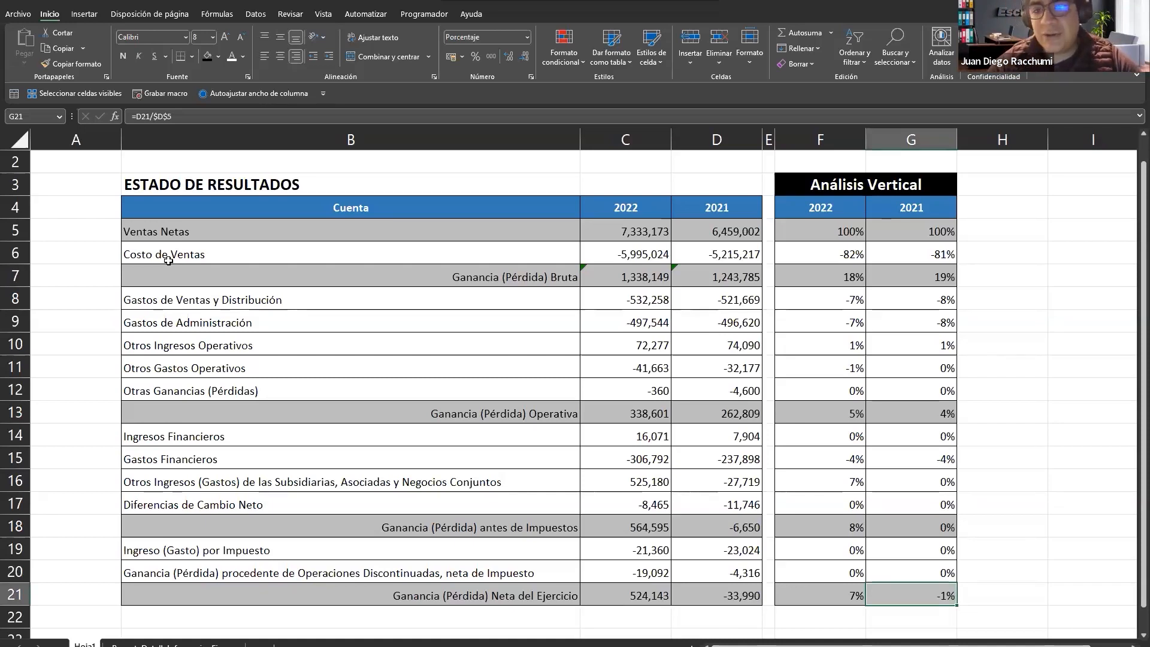
Step: Copy the whole Análisis Vertical block F3:G21 and paste it starting at I3
key(ctrl+Up)
key(Right)
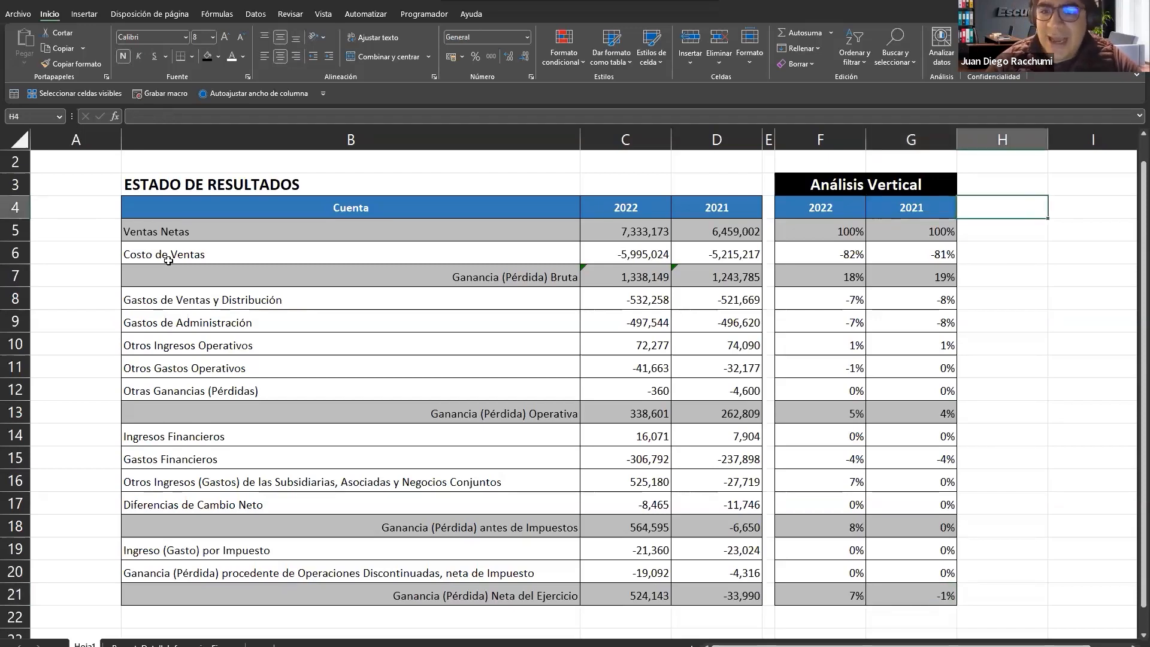
key(Up)
key(Left)
key(ctrl+shift+Down)
key(ctrl+shift+Down)
key(ctrl+c)
key(Right)
key(Right)
key(Right)
key(Right)
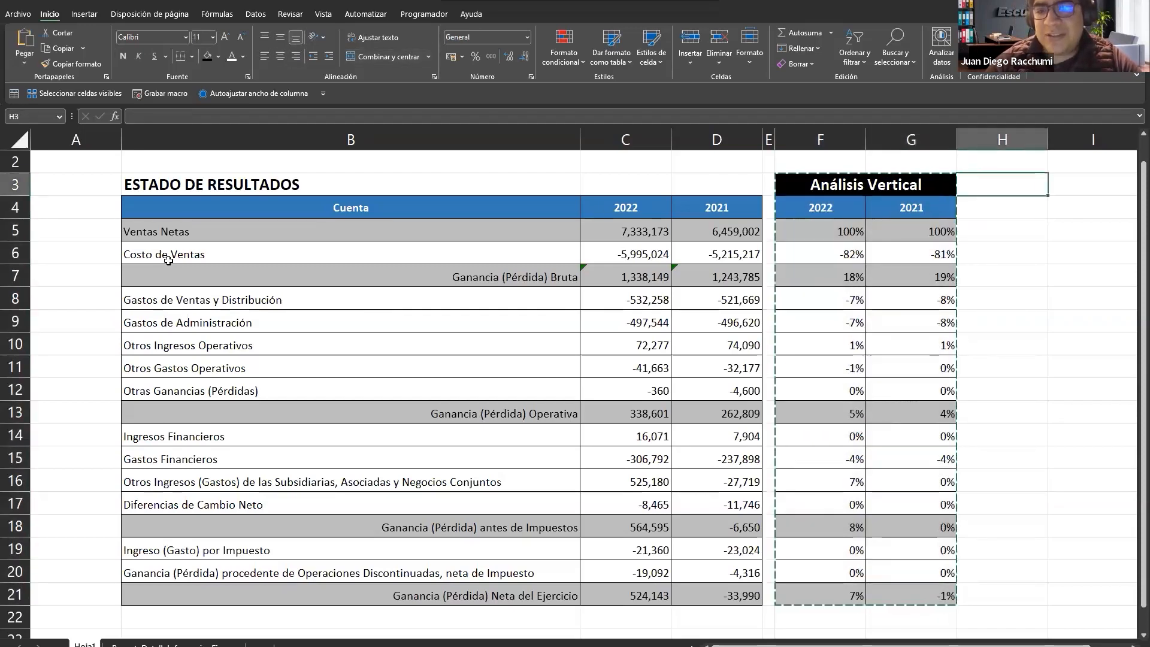
key(Left)
key(Left)
key(Return)
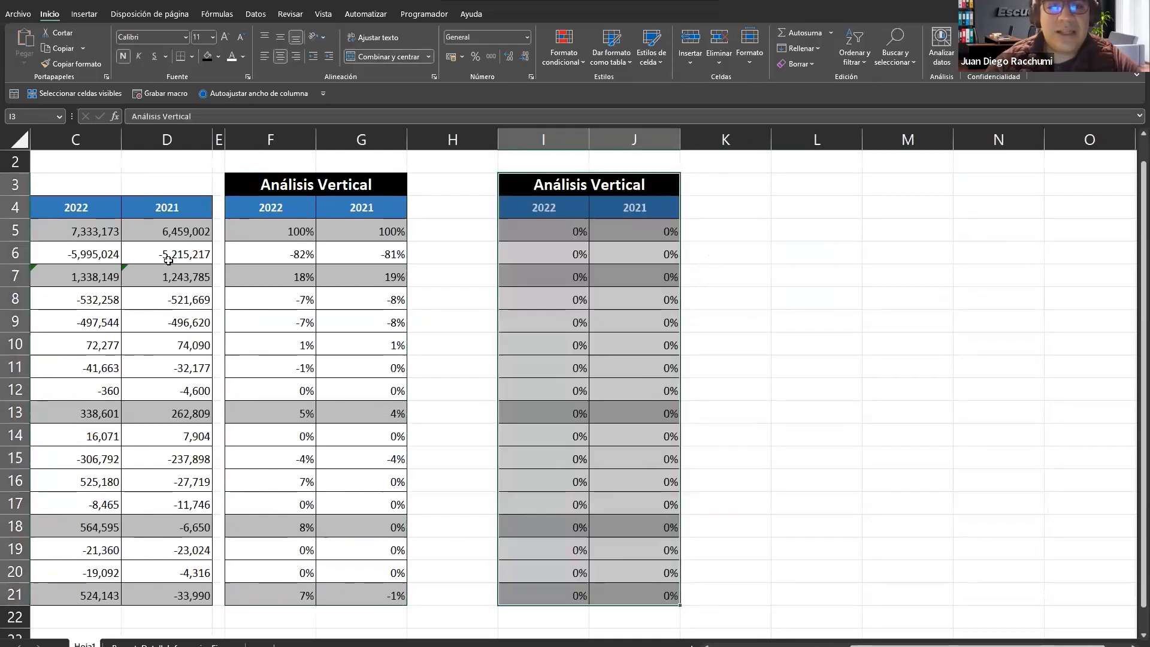
Step: Narrow column H to a thin spacer between the two analysis blocks
click(489, 141)
drag(490, 140, 419, 141)
click(499, 164)
Step: Change the title of the copied block in I3 to Análisis Horizontal
click(483, 188)
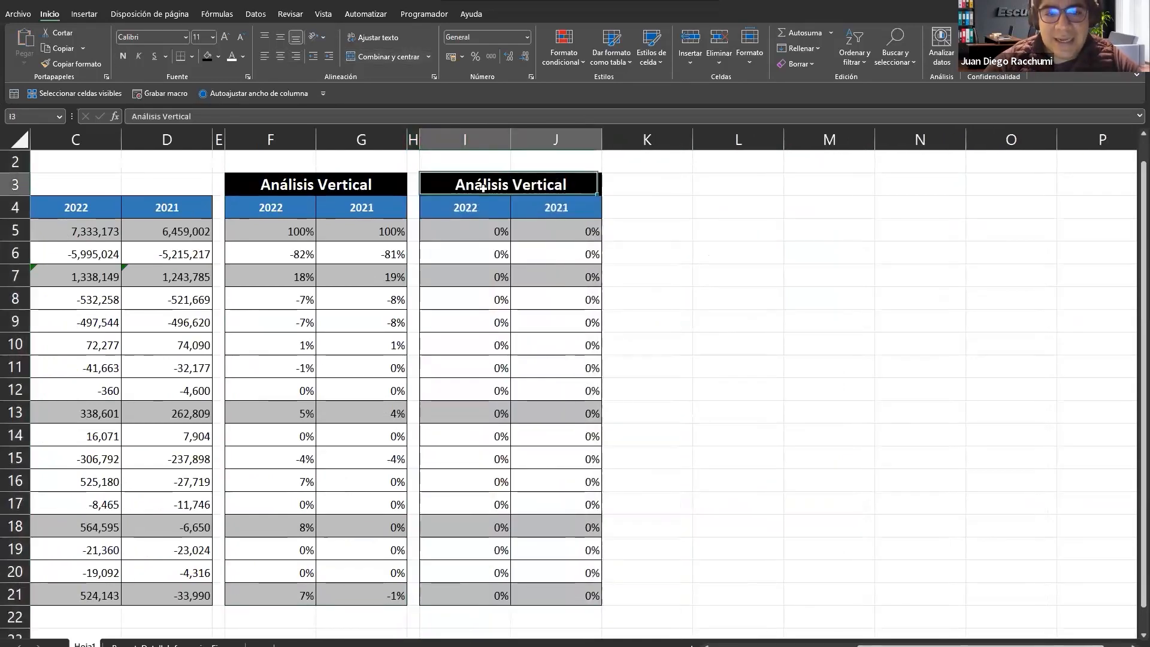
key(F2)
key(BackSpace)
key(BackSpace)
key(BackSpace)
key(BackSpace)
key(BackSpace)
key(BackSpace)
key(BackSpace)
key(BackSpace)
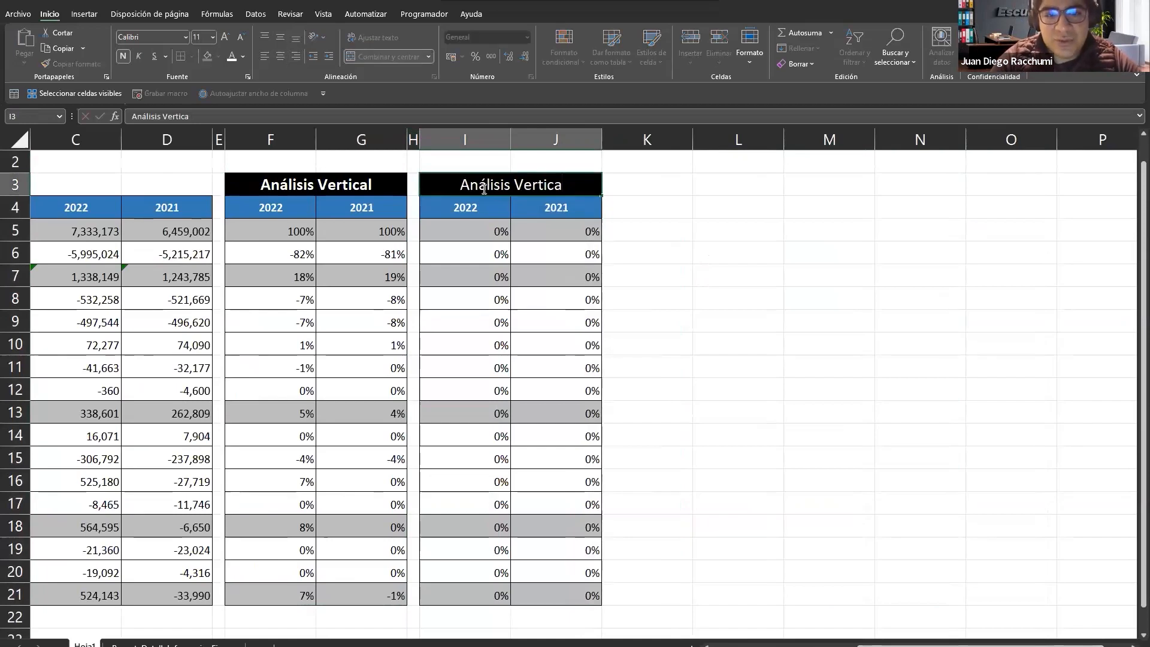
text(Horizonal)
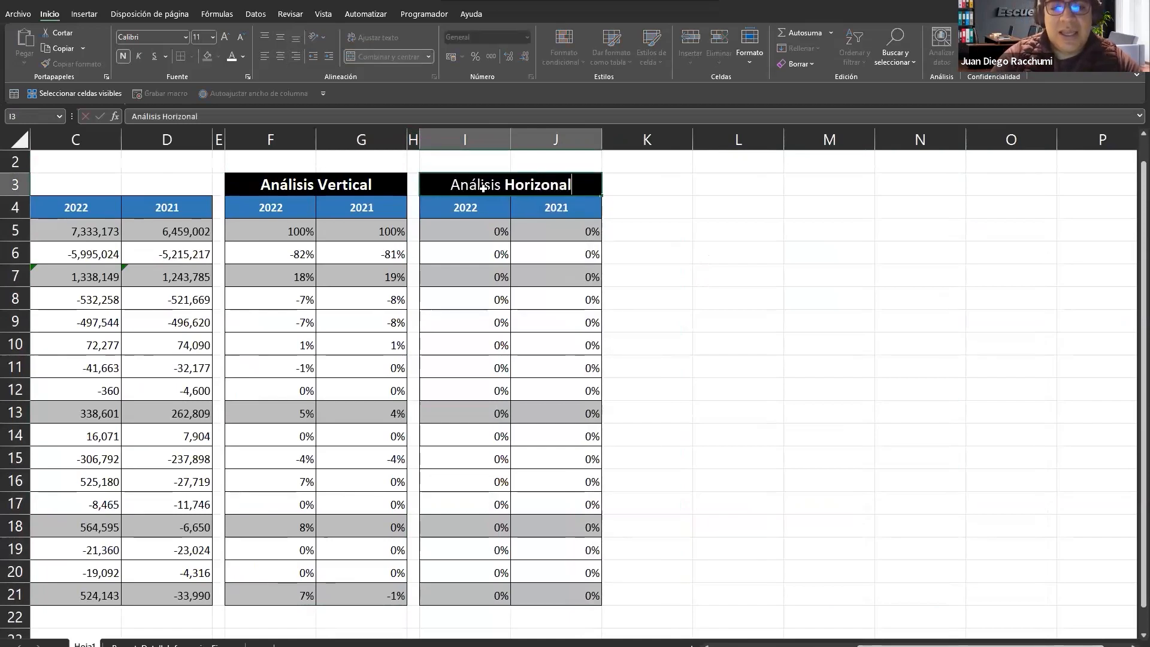
key(Return)
click(483, 188)
key(F2)
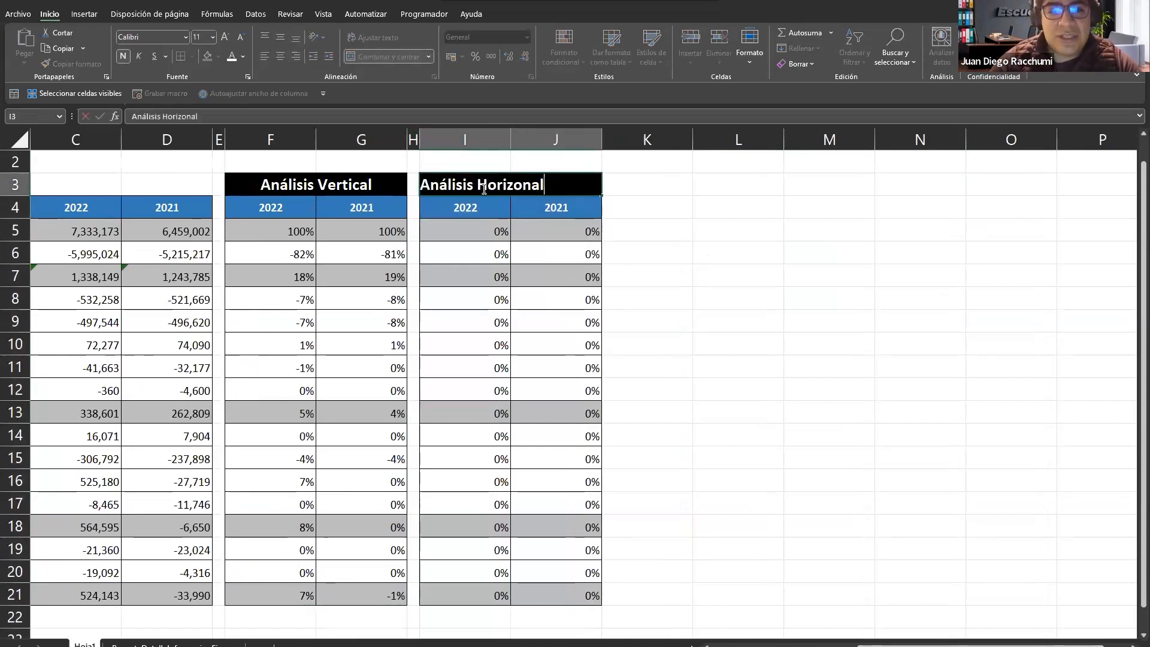
text(t)
key(Return)
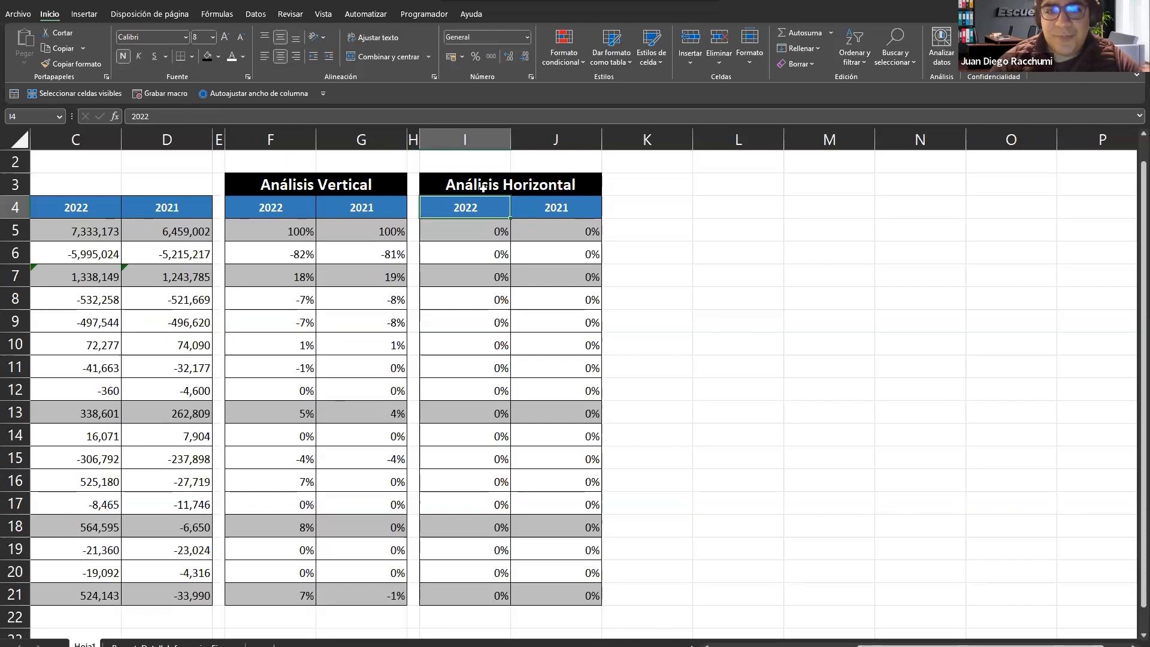
Step: Merge and center the Análisis Horizontal title across I3:L3
click(483, 188)
drag(483, 187, 739, 186)
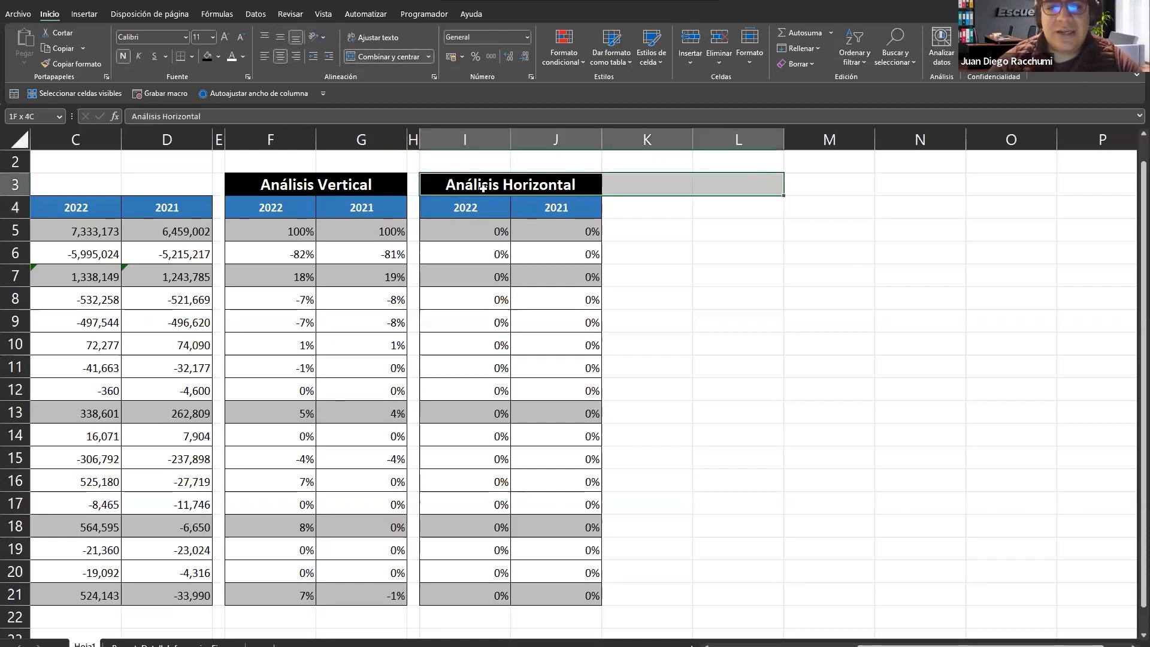
click(401, 61)
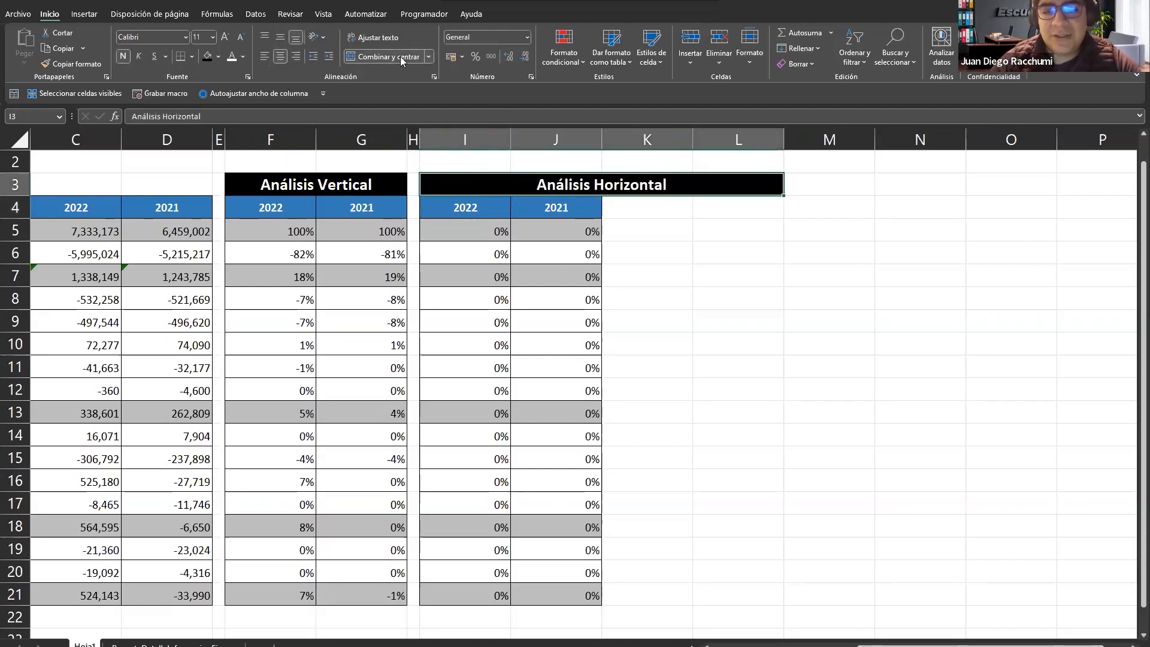
Step: Insert a new row above the year headers, directly beneath the analysis titles
key(Down)
key(Left)
key(shift+space)
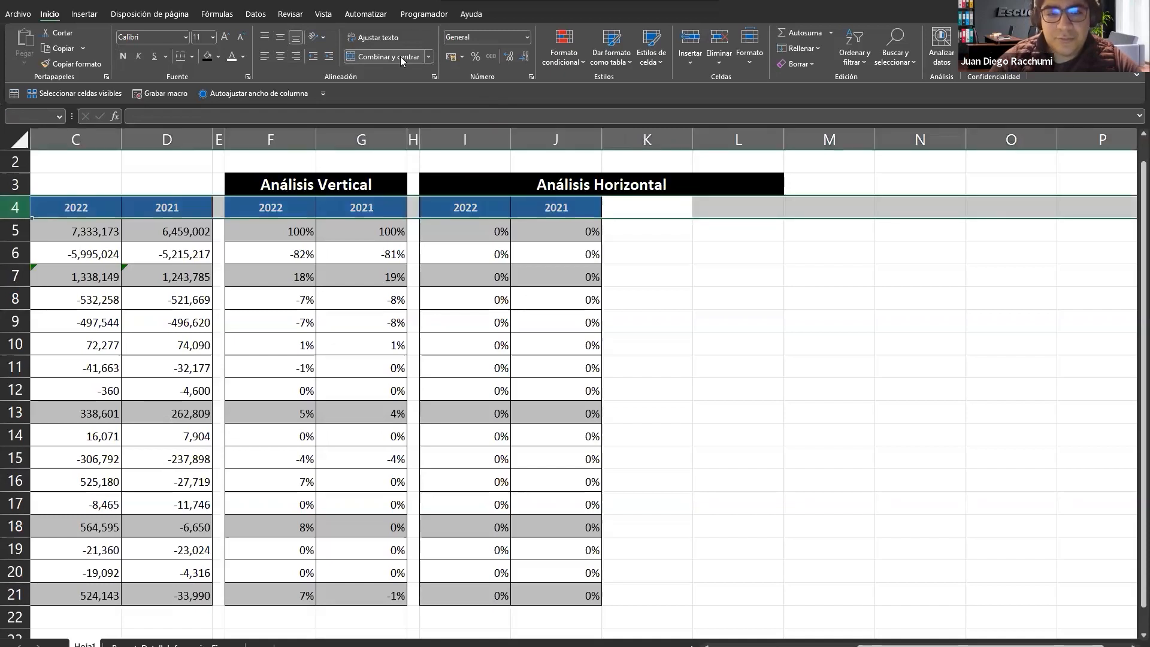
key(ctrl+plus)
key(Right)
key(Page_Down)
key(Left)
key(Up)
key(Page_Up)
key(Up)
key(Up)
key(Left)
key(Down)
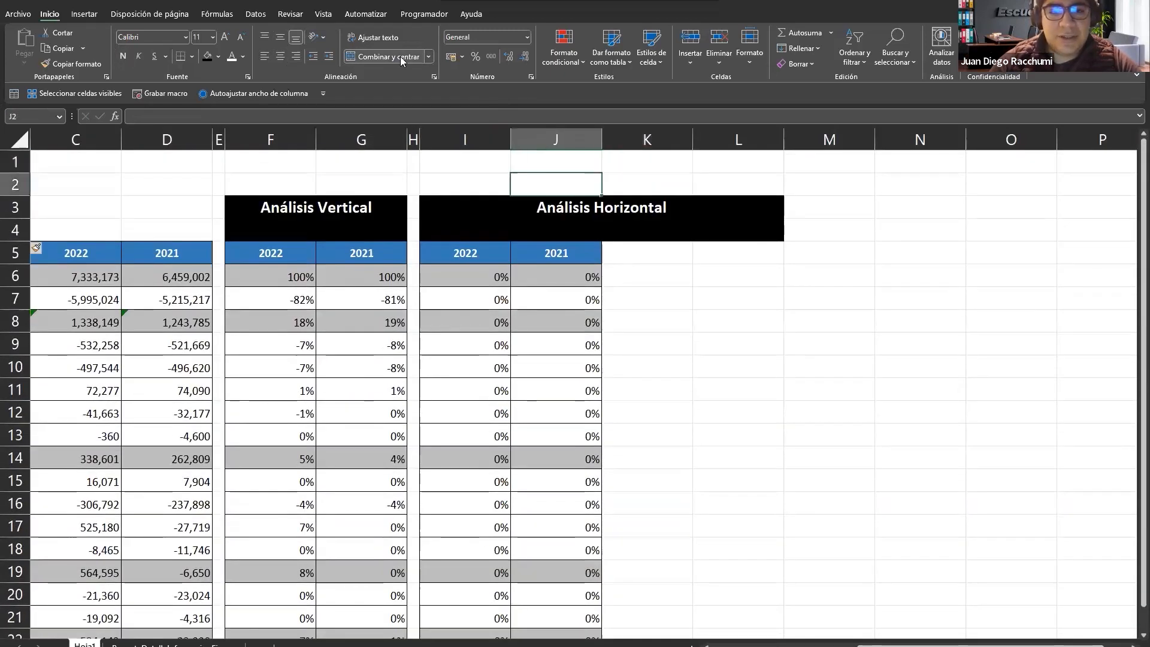
Step: Merge and center I4:J4 and enter Absoluto as the subheading under Análisis Horizontal
key(Down)
key(Down)
key(Left)
key(shift+Right)
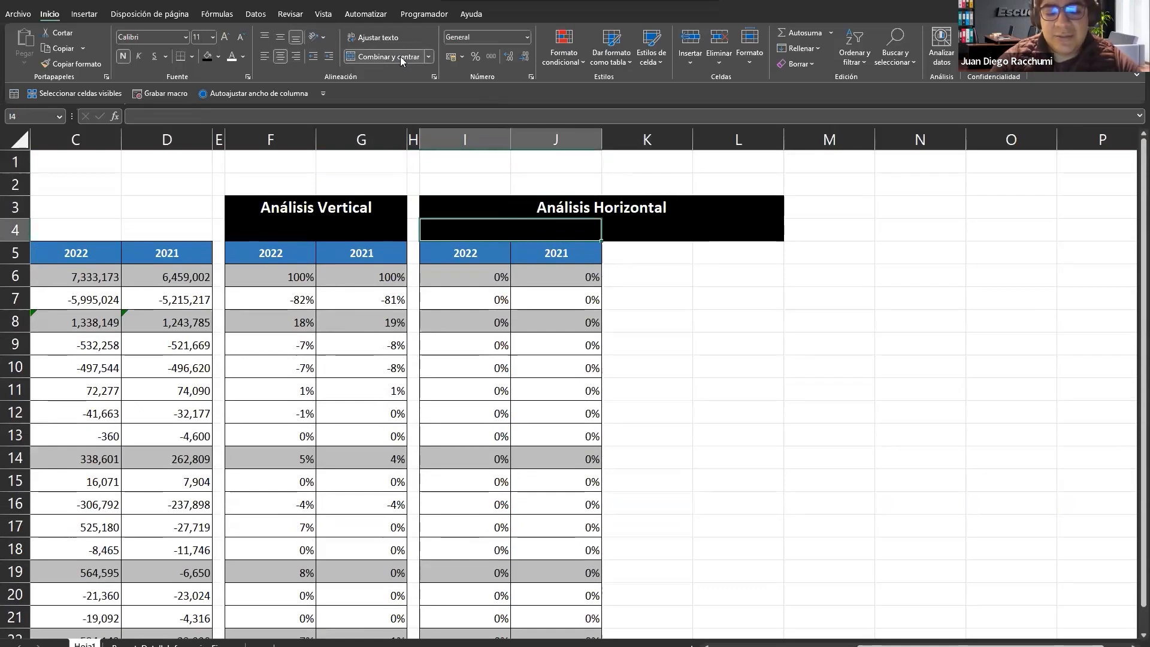
text(Absoluto)
key(Return)
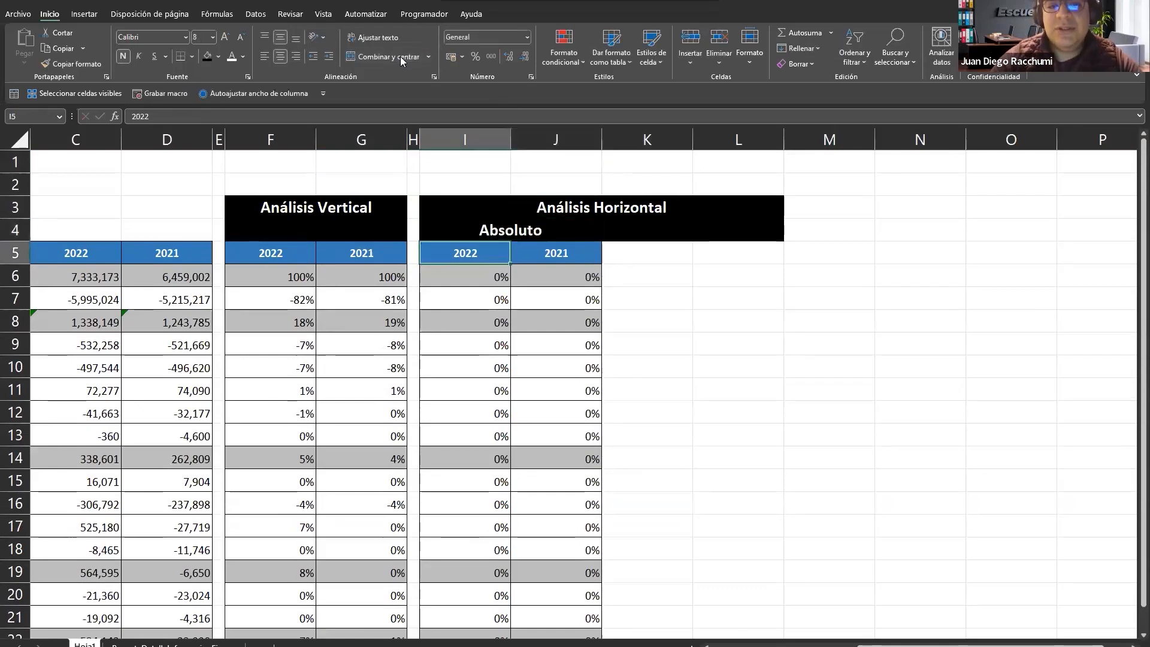
click(400, 56)
Step: Copy the Absoluto block I4:J22 and paste it starting at K4
key(shift+Down)
key(shift+Down)
key(shift+Down)
key(shift+Down)
key(shift+Down)
key(shift+Down)
key(shift+Down)
key(shift+Down)
key(shift+Down)
key(shift+Down)
key(shift+Down)
key(shift+Down)
key(shift+Down)
key(shift+Down)
key(shift+Down)
key(shift+Down)
key(shift+Down)
key(shift+Down)
key(ctrl+c)
key(Right)
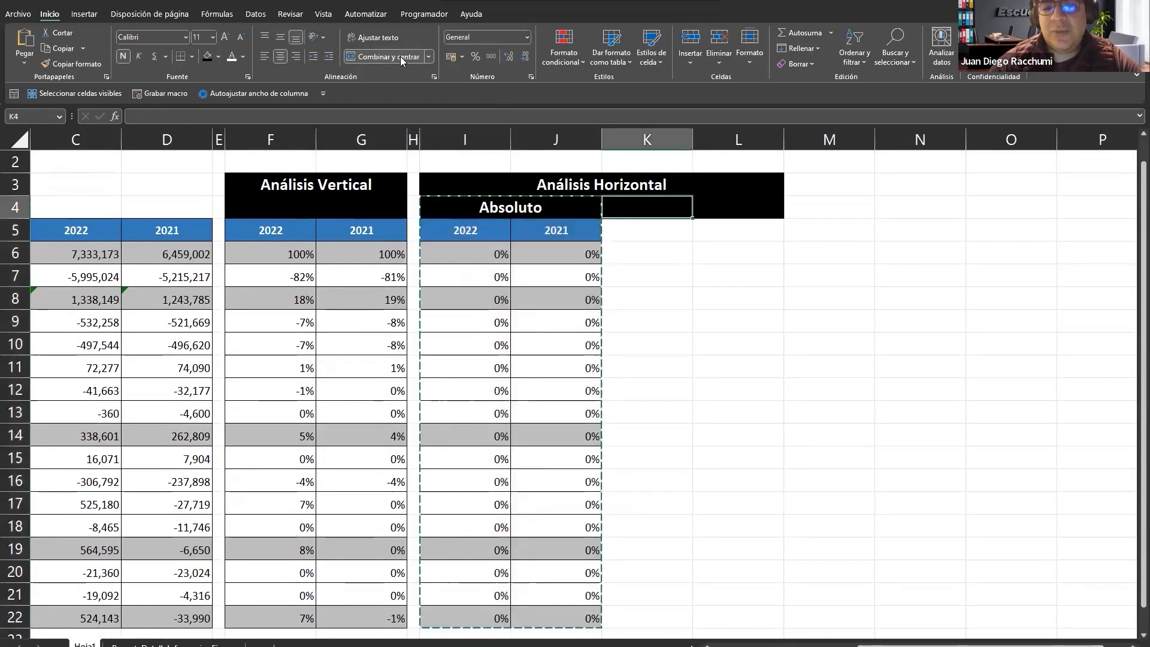
key(ctrl+v)
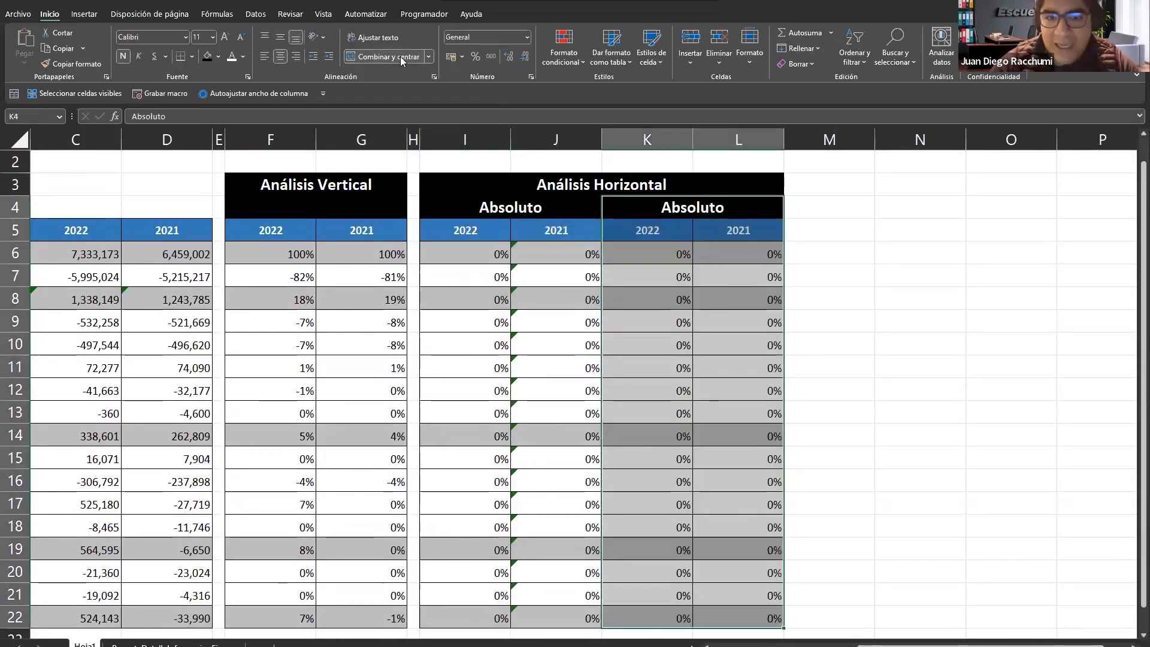
Step: Replace the copied subheading in K4 with Relativo
key(Left)
key(Right)
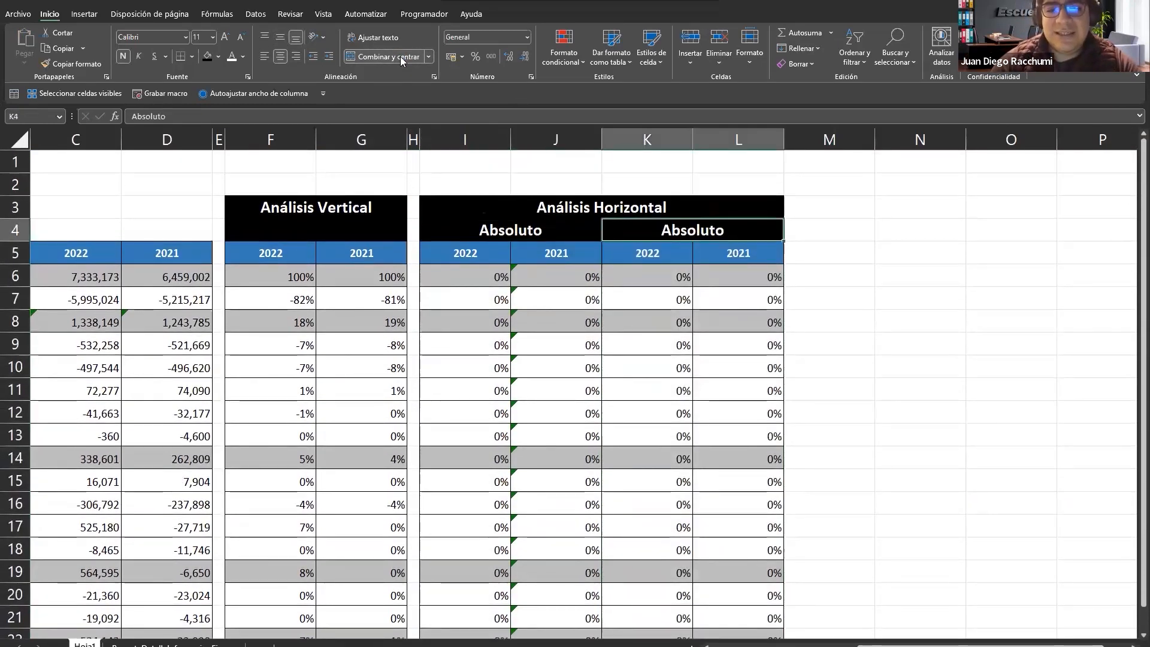
text(Relativo)
key(Return)
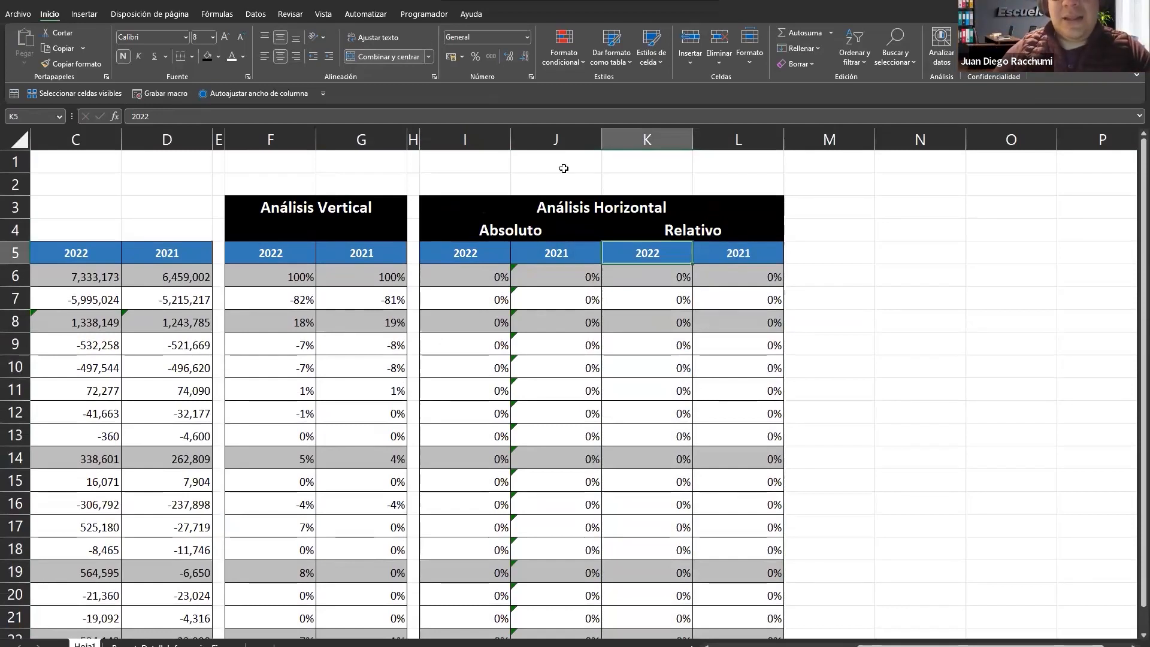
Step: Delete the 2021 columns of both the Absoluto and Relativo blocks
click(587, 141)
key(ctrl+minus)
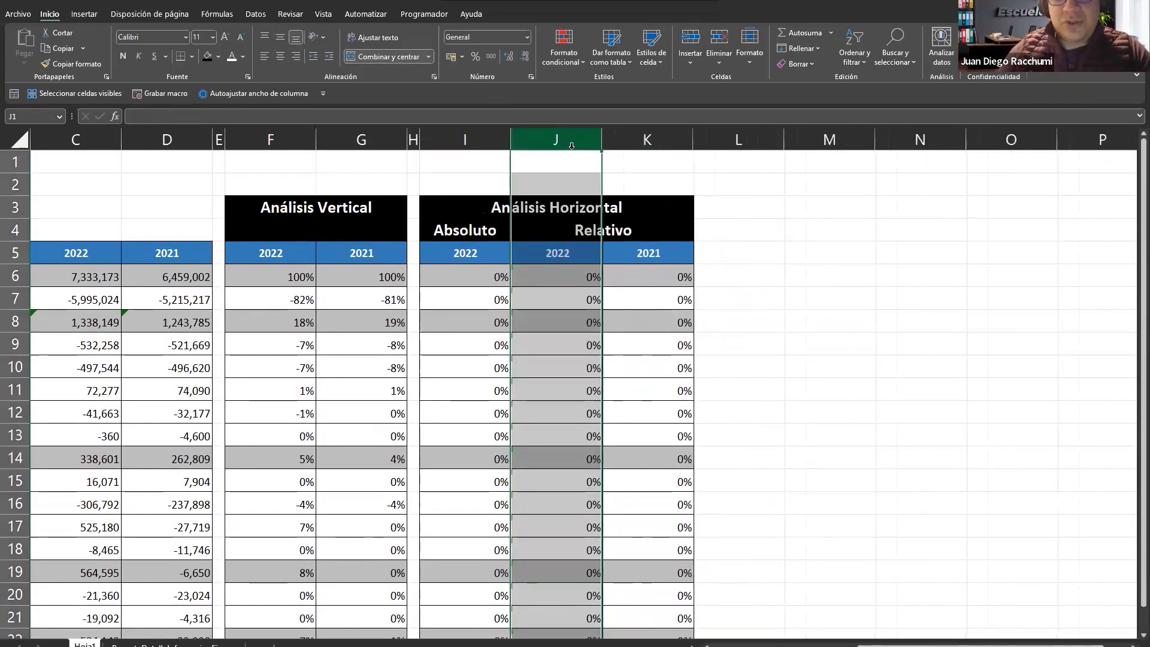
click(624, 137)
key(ctrl+minus)
Step: Change the Absoluto column header in I5 to 2022 vs 2021 and copy it to the Relativo header in J5
key(Down)
key(Down)
key(Left)
key(Down)
key(Down)
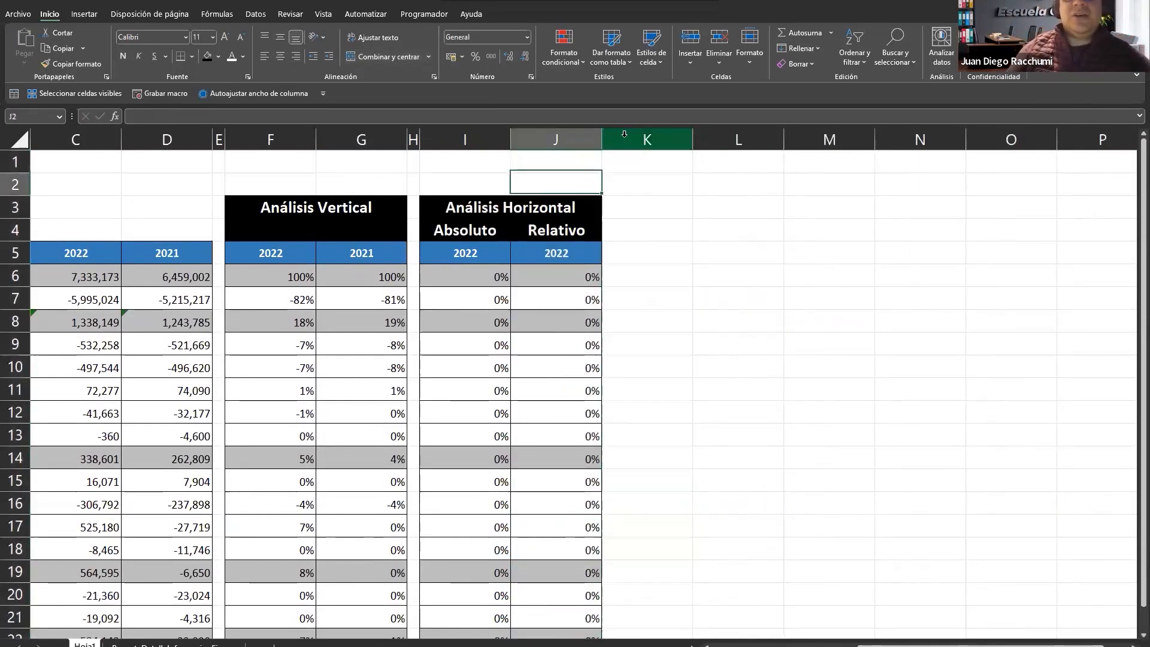
key(F2)
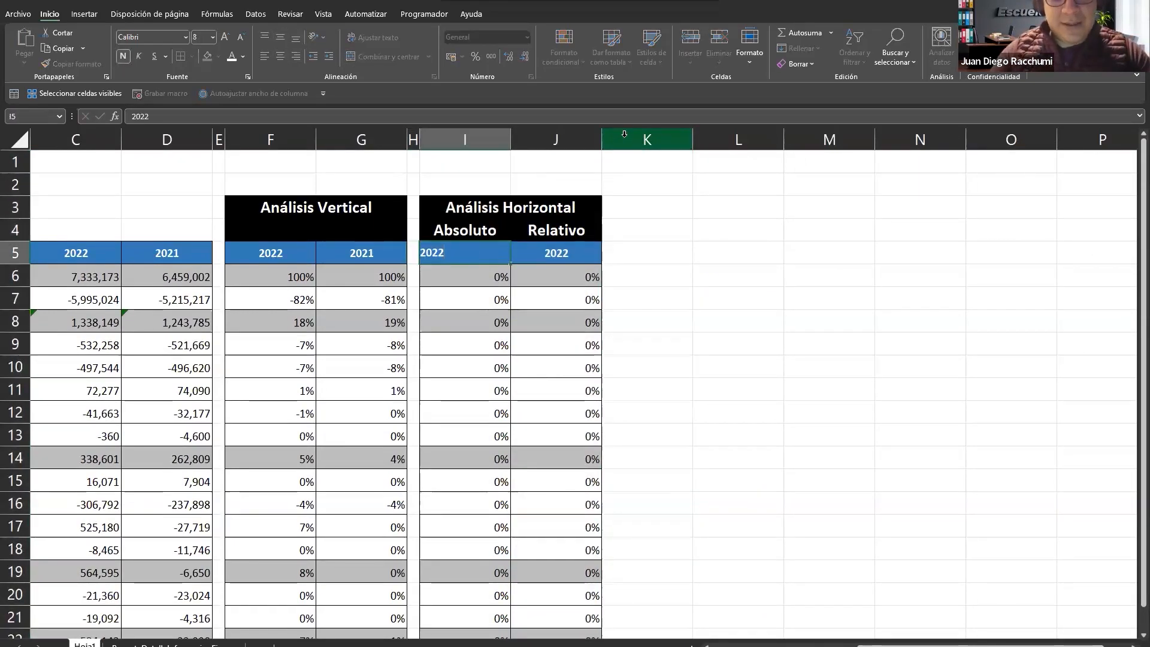
text(vs 2021)
key(Return)
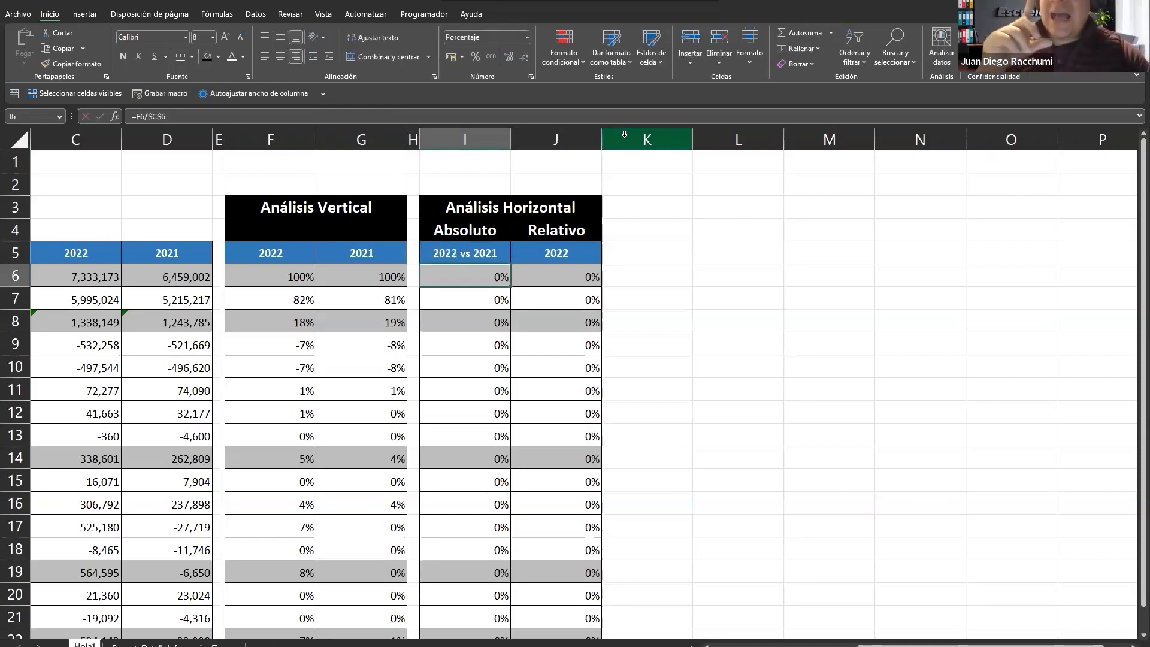
key(Up)
key(ctrl+c)
key(Right)
key(ctrl+v)
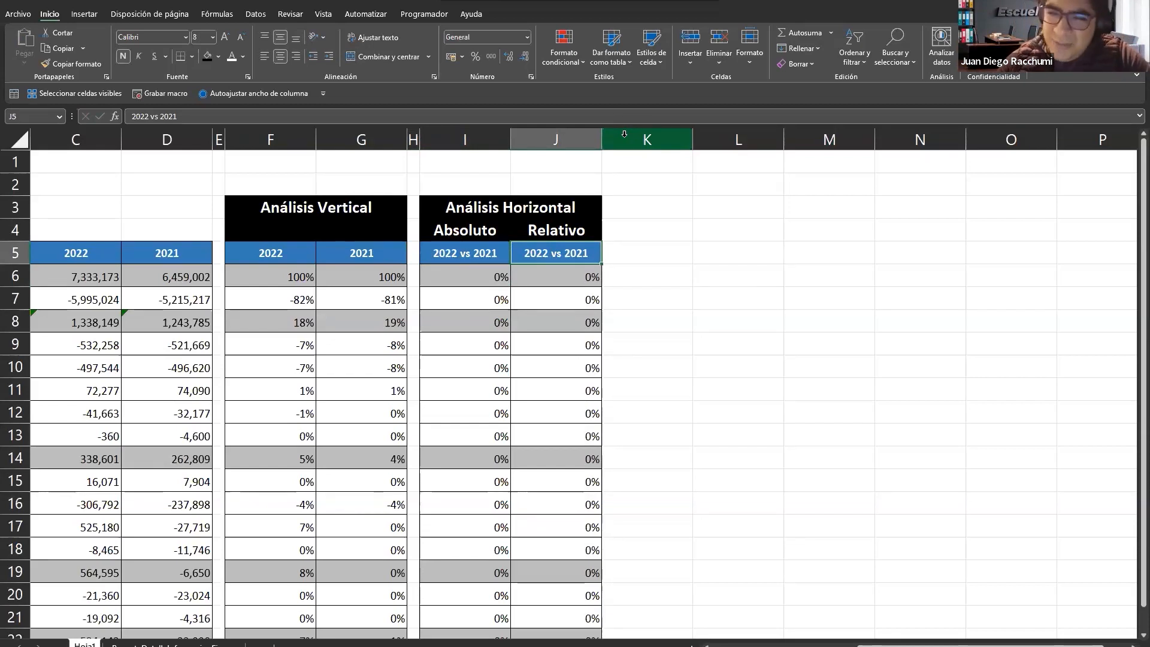
key(Left)
key(Left)
key(Left)
key(Left)
key(Left)
key(Left)
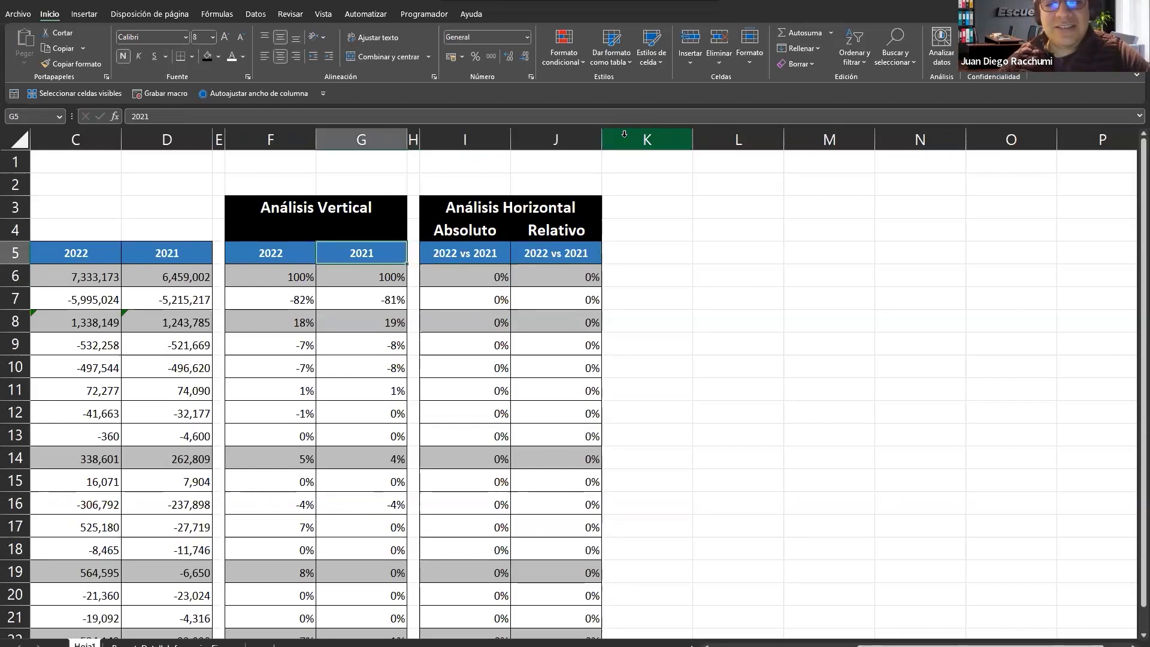
key(Right)
key(Right)
key(Right)
key(Right)
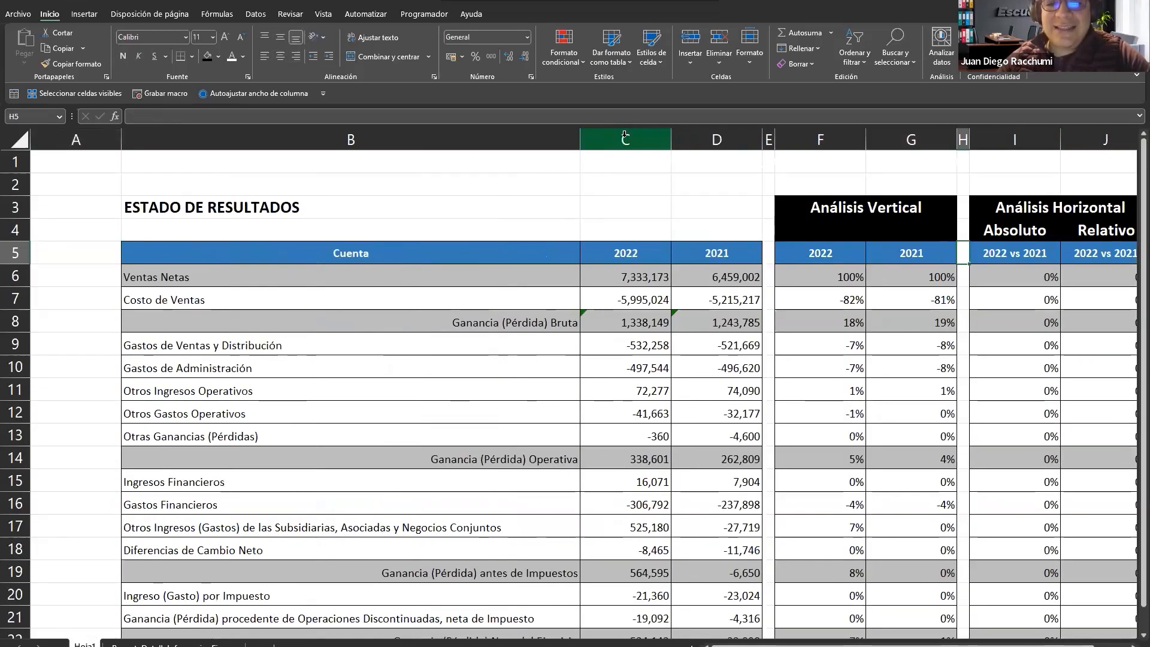
Step: Narrow the empty column A to a slim margin before the Estado de Resultados table
click(76, 139)
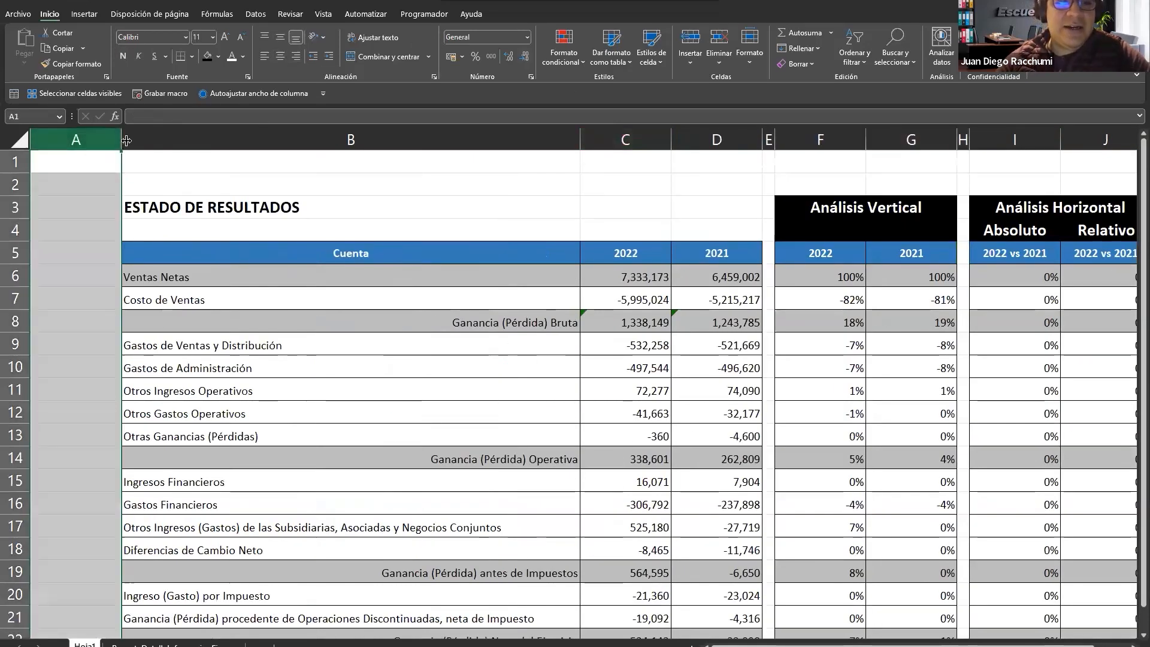
drag(121, 139, 41, 139)
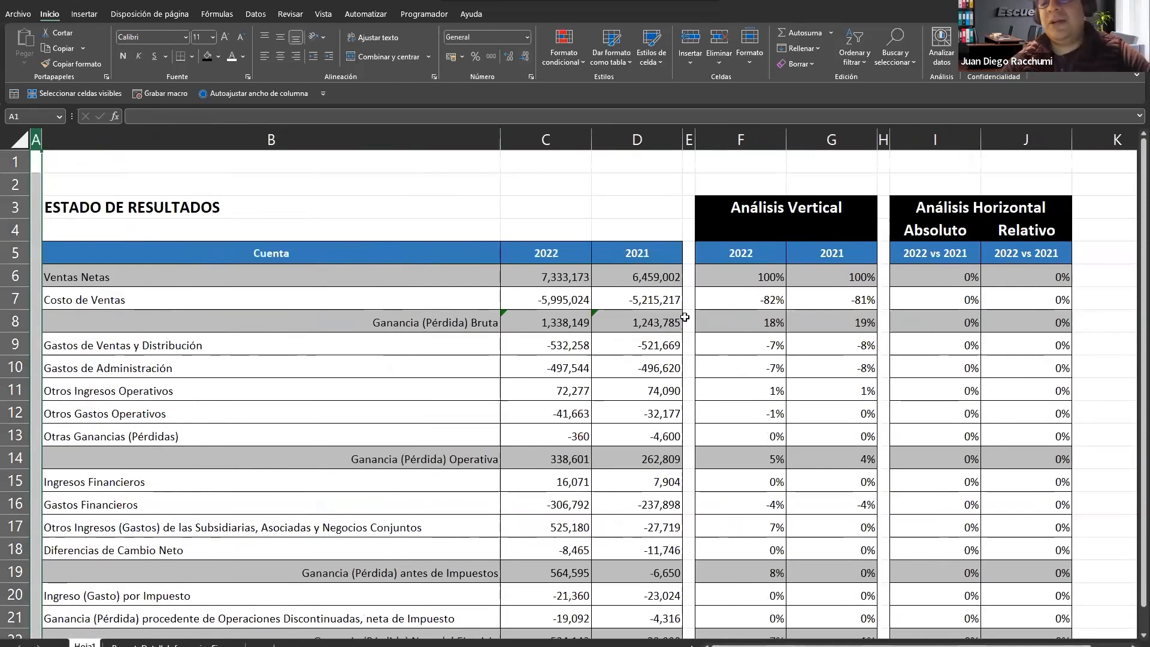
Step: Replace the Absoluto formula for Ventas Netas in I6 with =C6-D6
click(914, 271)
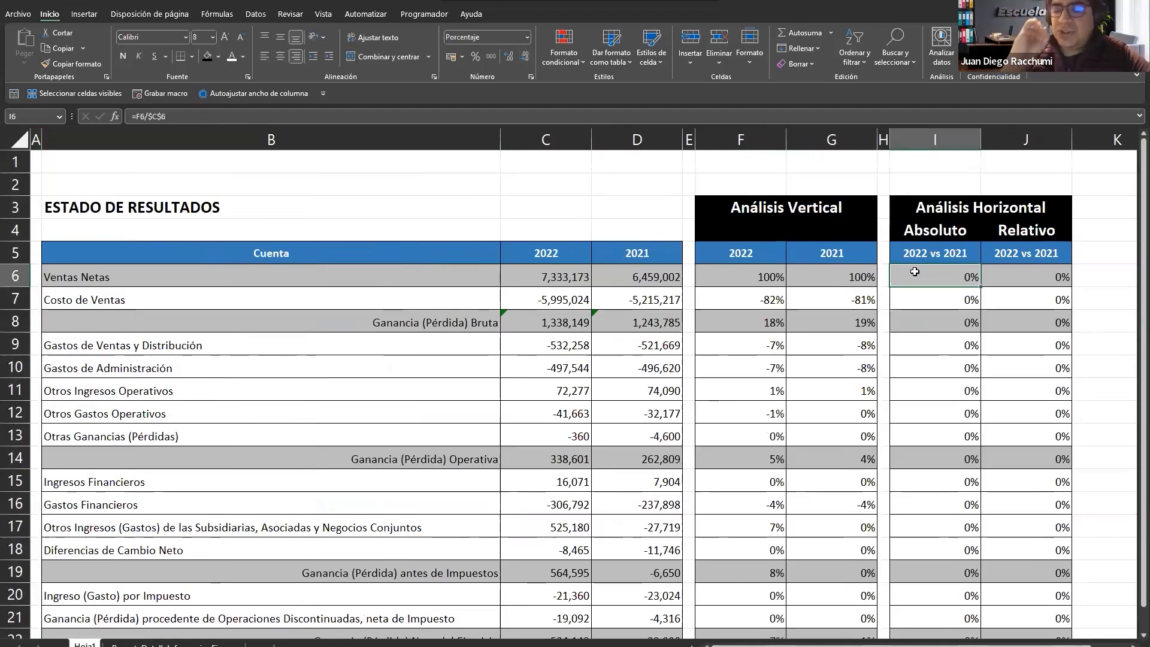
text(=)
key(Left)
key(Left)
key(Left)
key(Left)
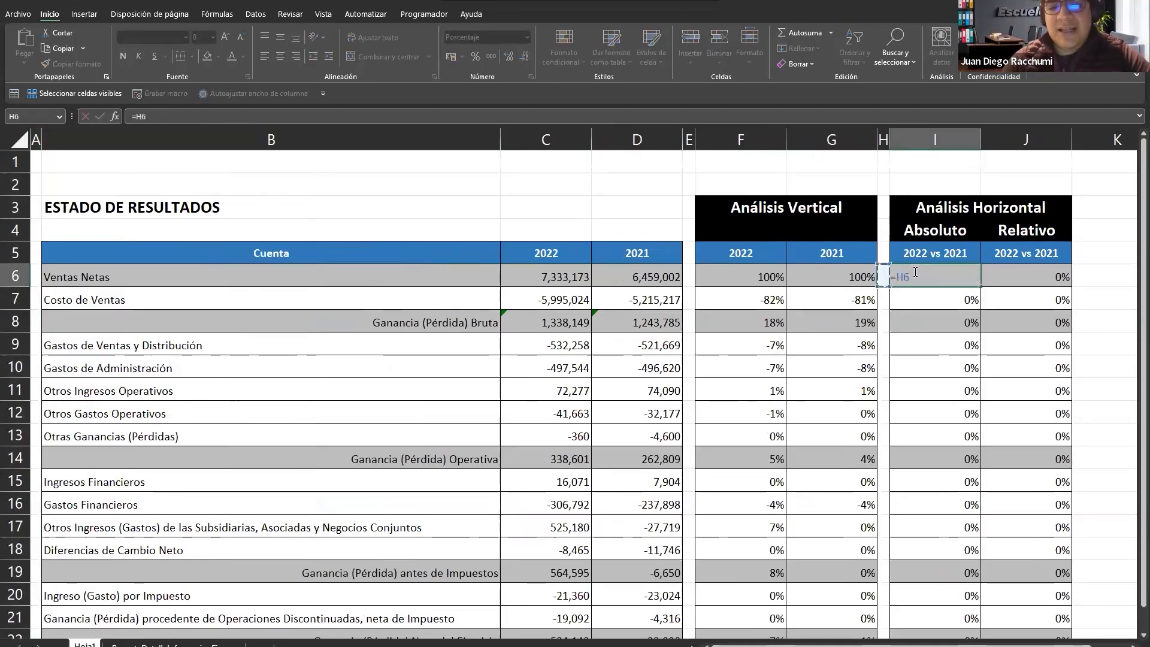
key(Left)
key(Left)
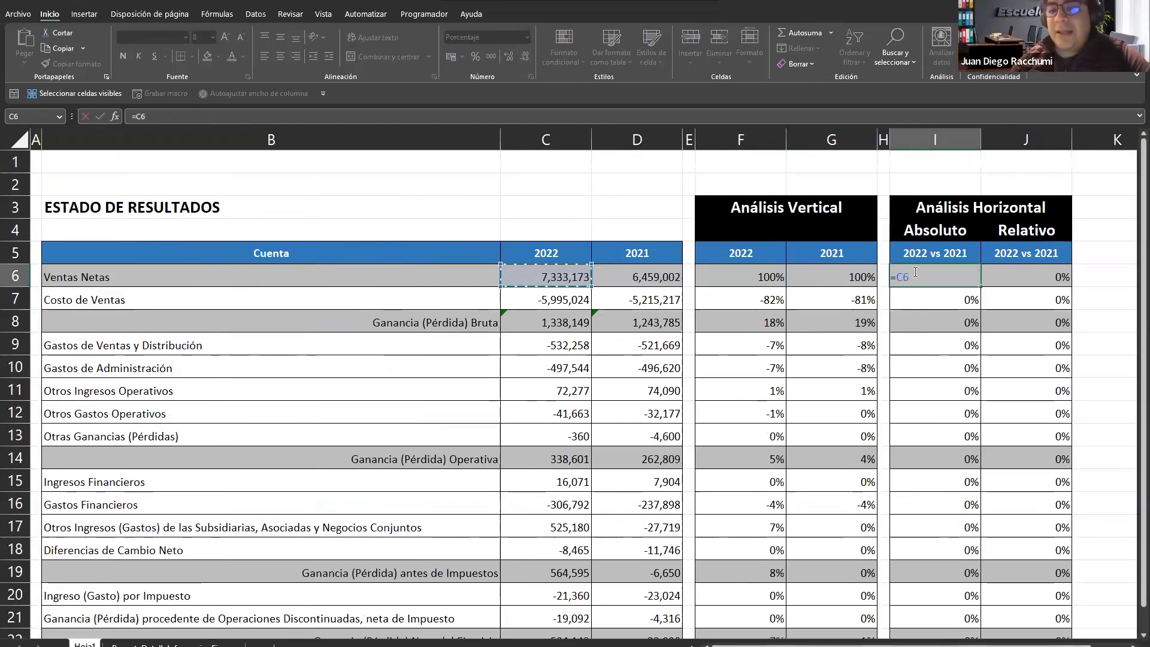
text(-)
key(Left)
key(Left)
key(Left)
key(Left)
key(Left)
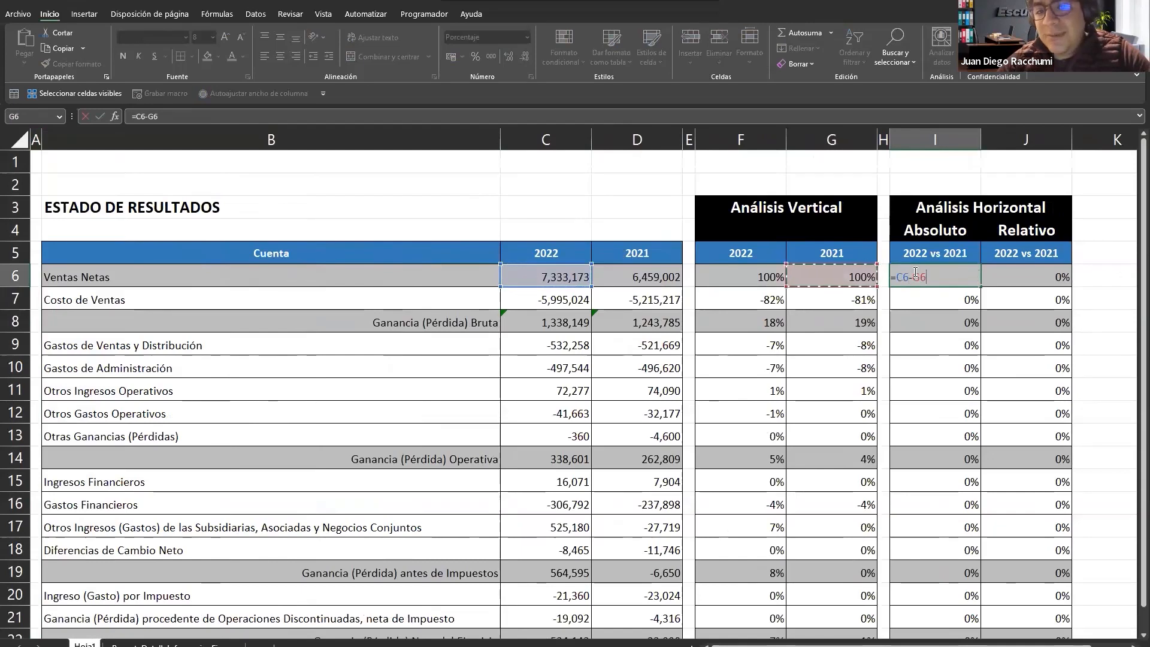
key(Return)
Step: Format I6 in the comma-separated thousands style instead of percentage
click(914, 273)
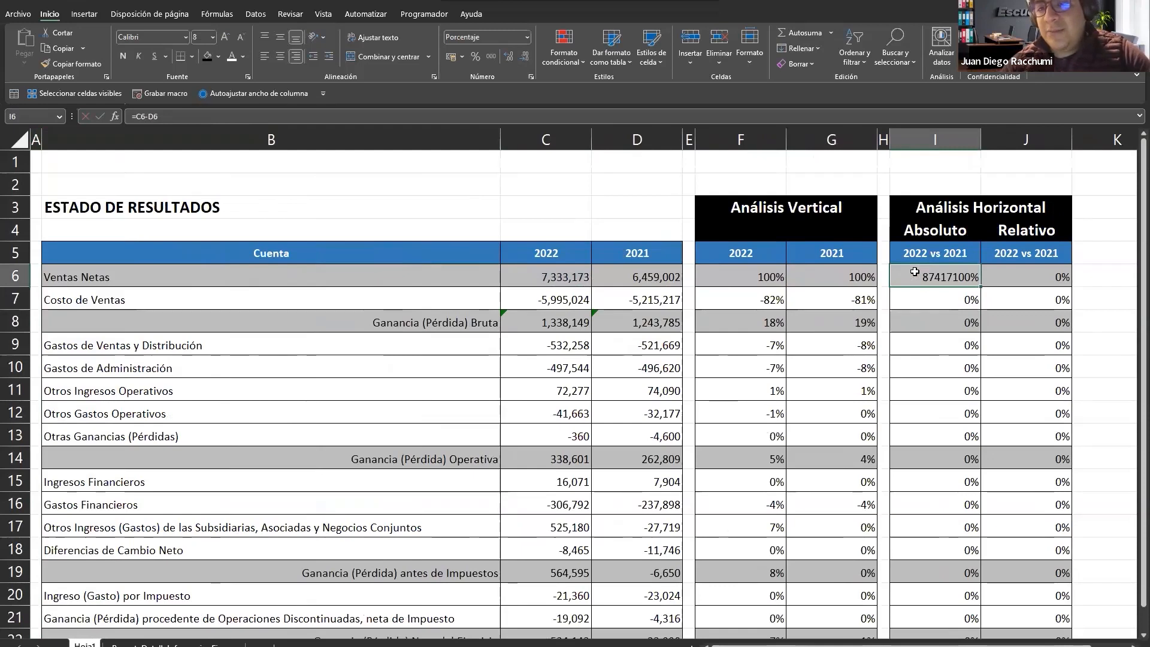
click(492, 52)
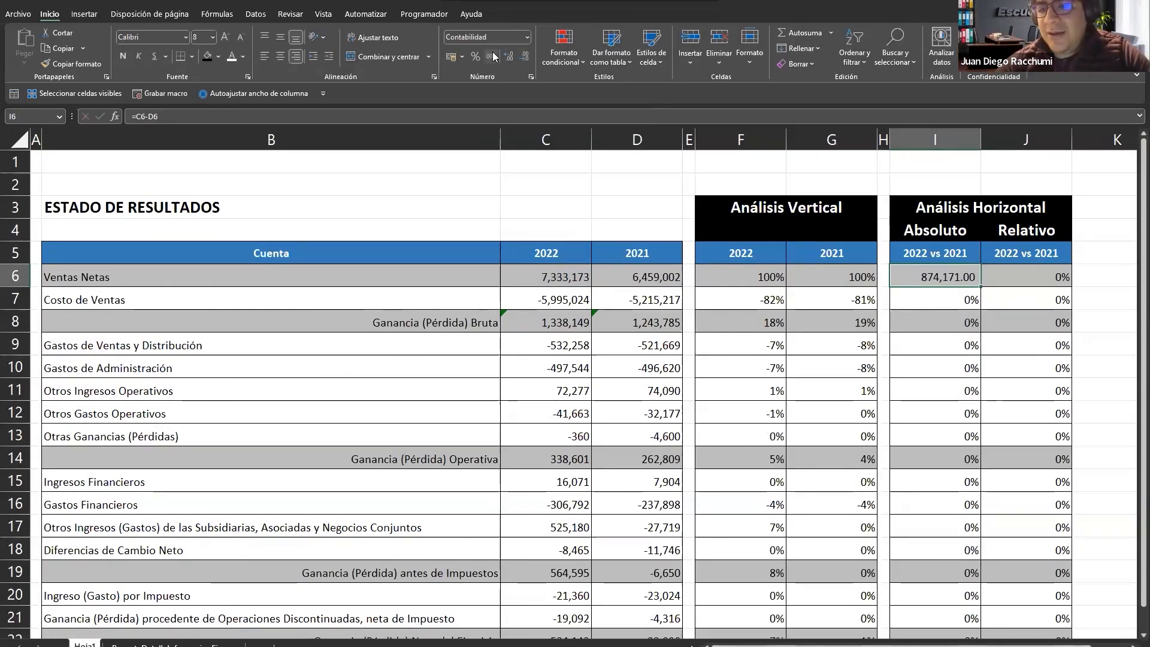
key(ctrl+z)
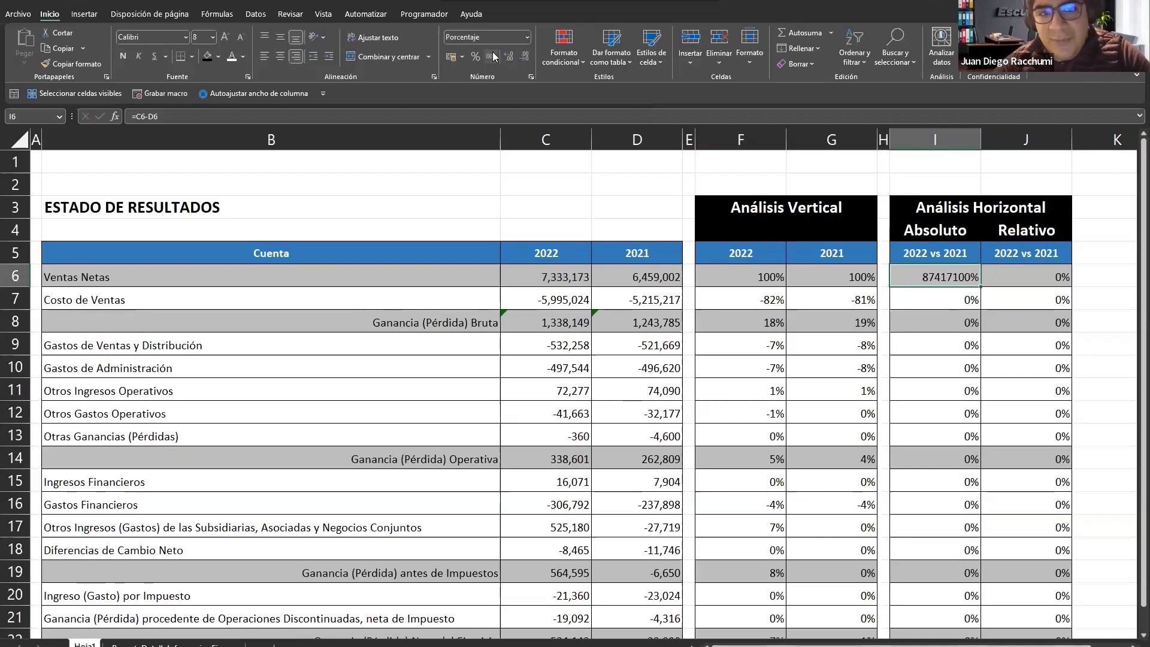
click(491, 56)
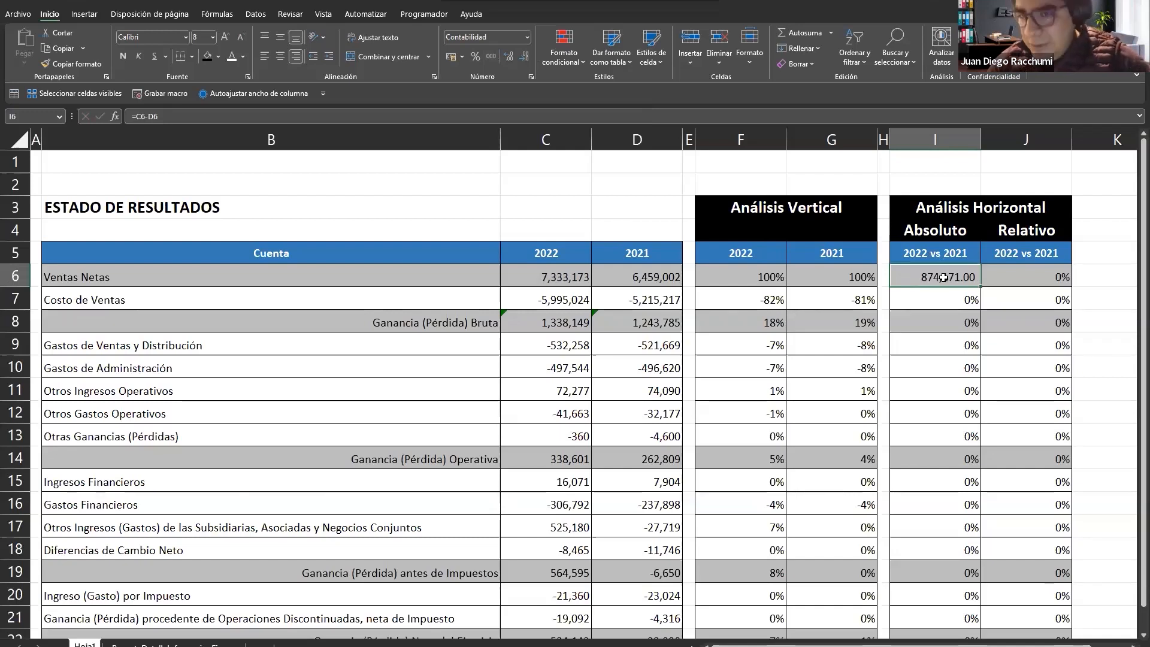
Step: Copy I6 and paste only its formula over I6:I22 with Paste Special
key(ctrl+c)
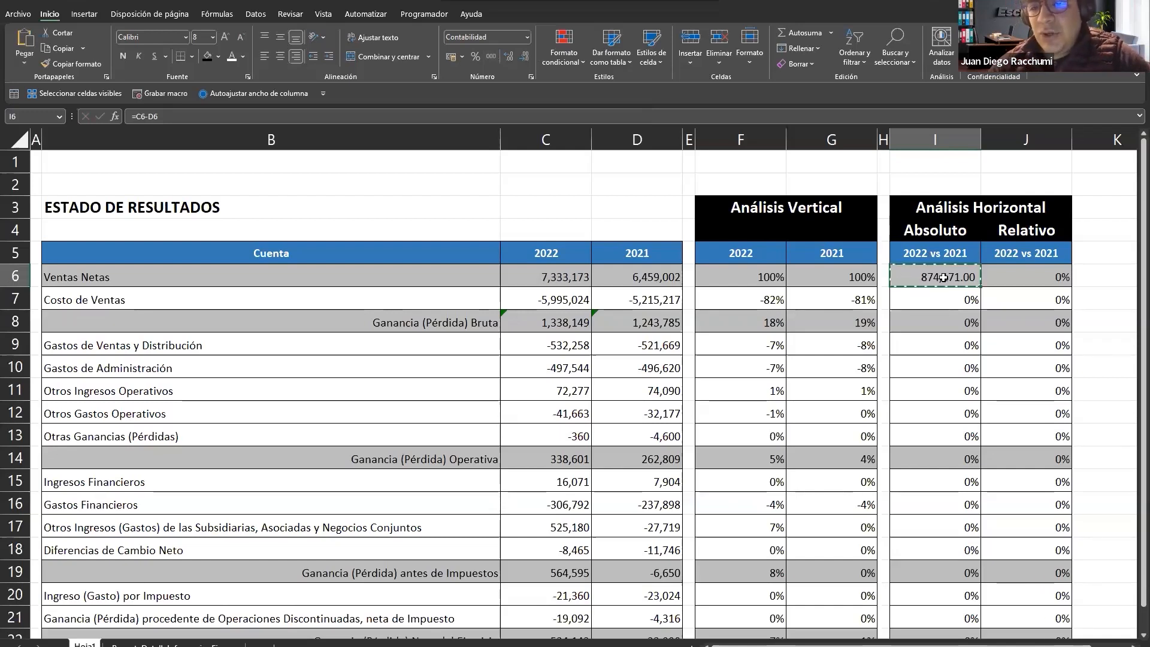
key(ctrl+shift+Down)
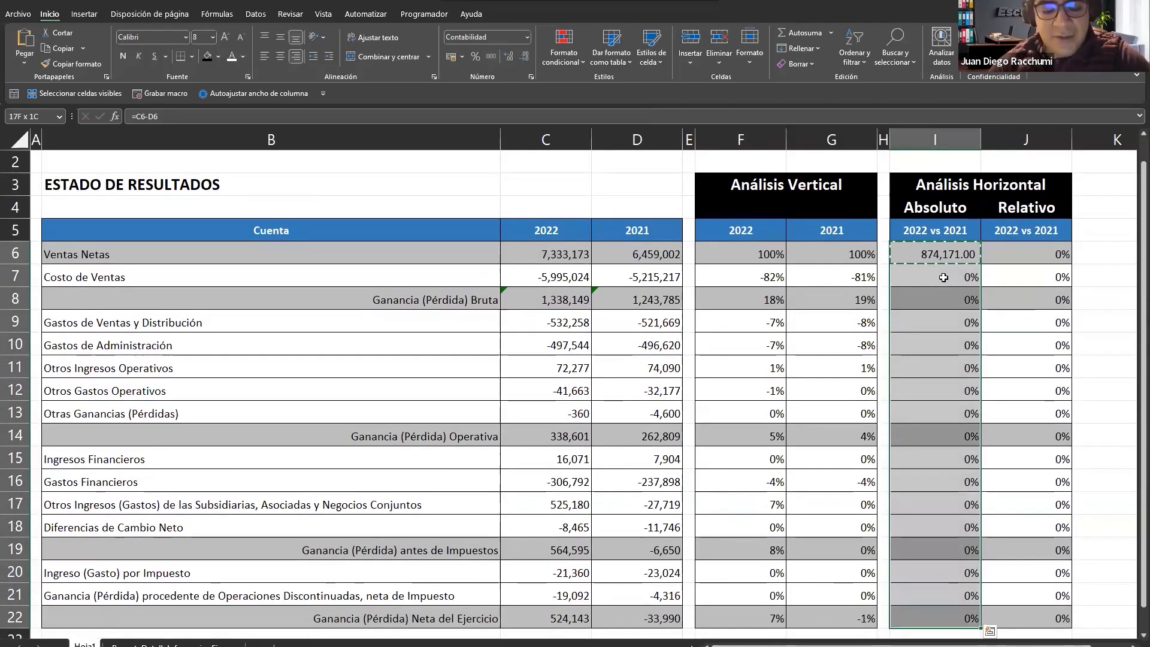
key(ctrl+q)
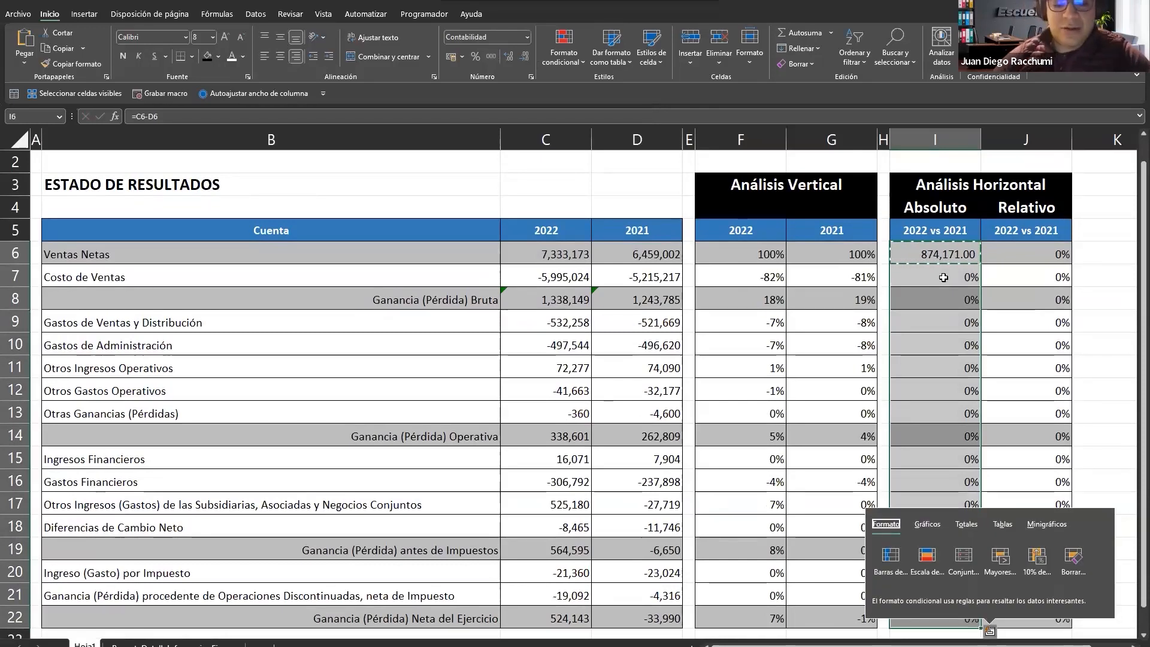
key(ctrl+alt+v)
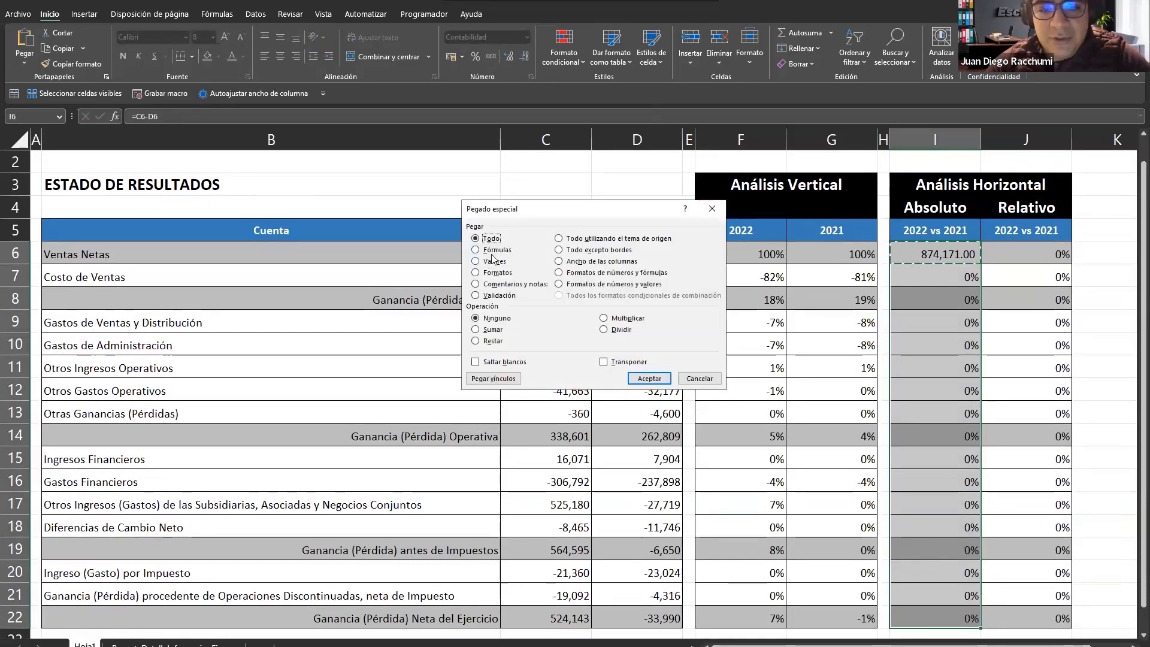
click(496, 250)
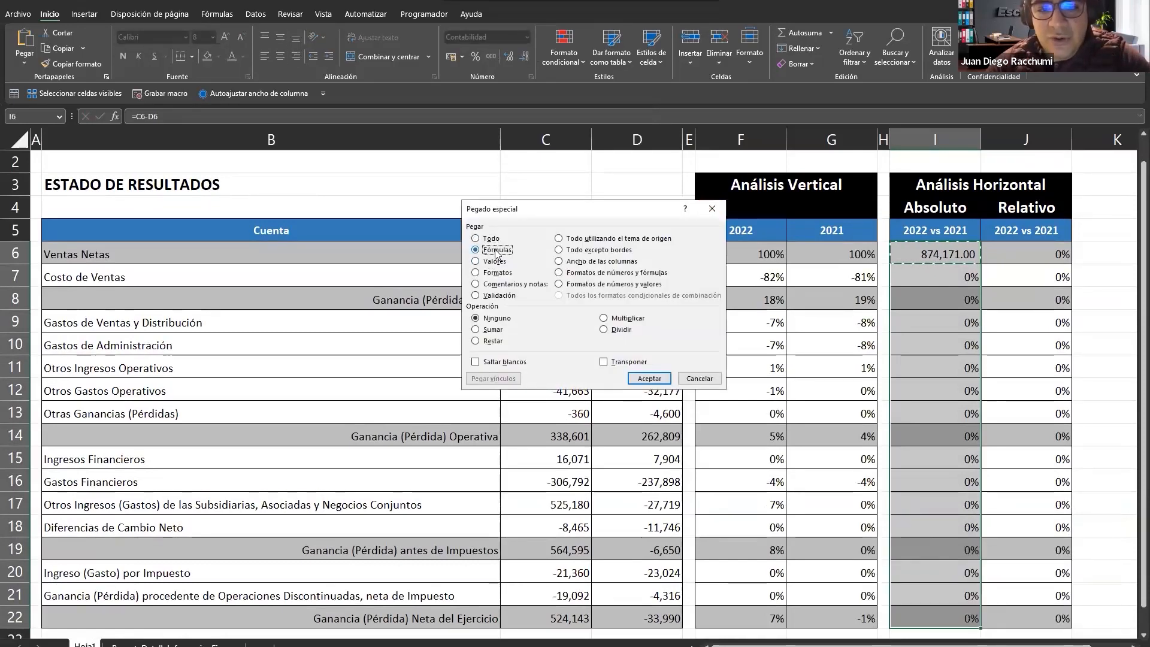
click(645, 380)
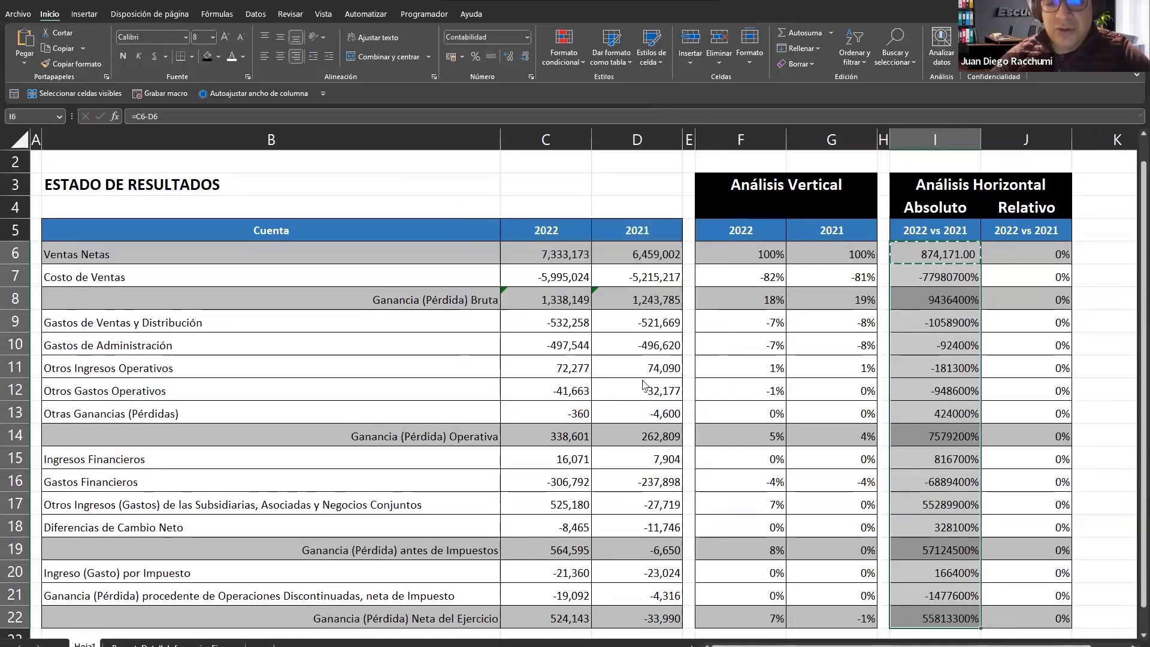
Step: Apply the comma-separated thousands style to the Absoluto values in I6:I22
key(ctrl+alt+v)
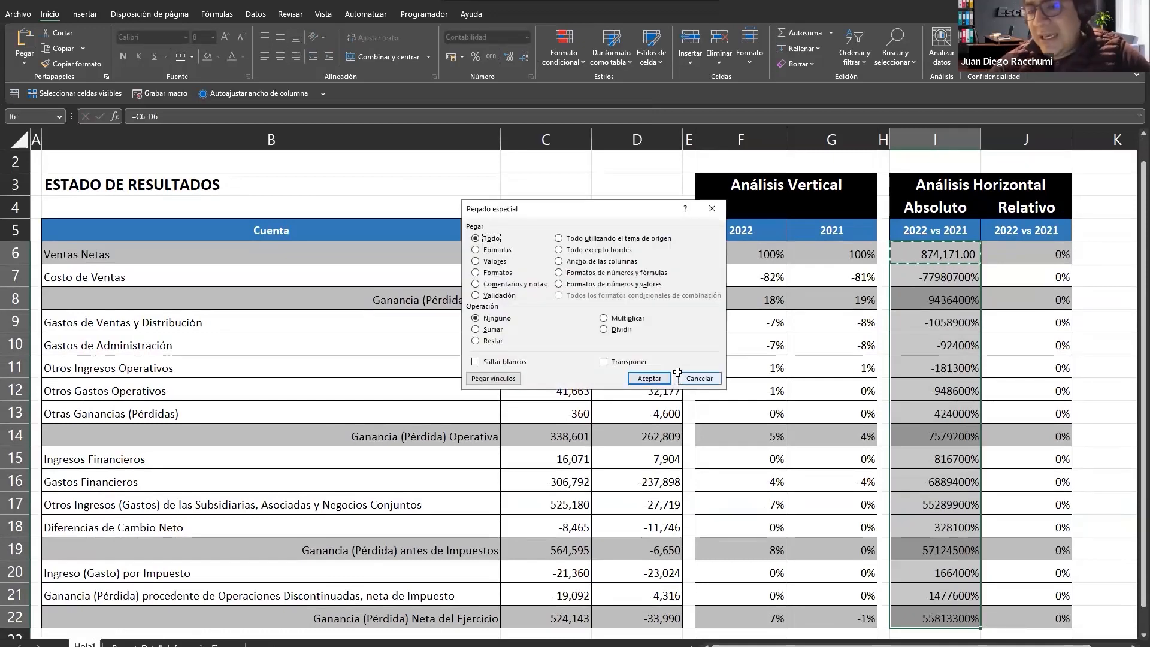
click(680, 379)
click(491, 56)
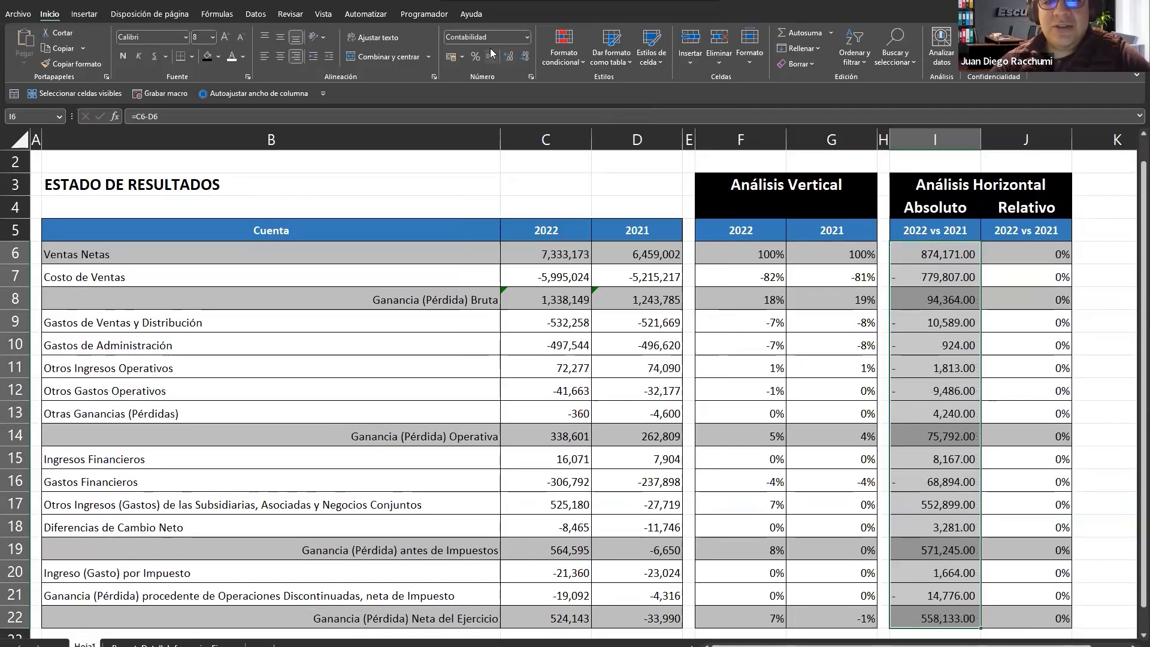
click(634, 189)
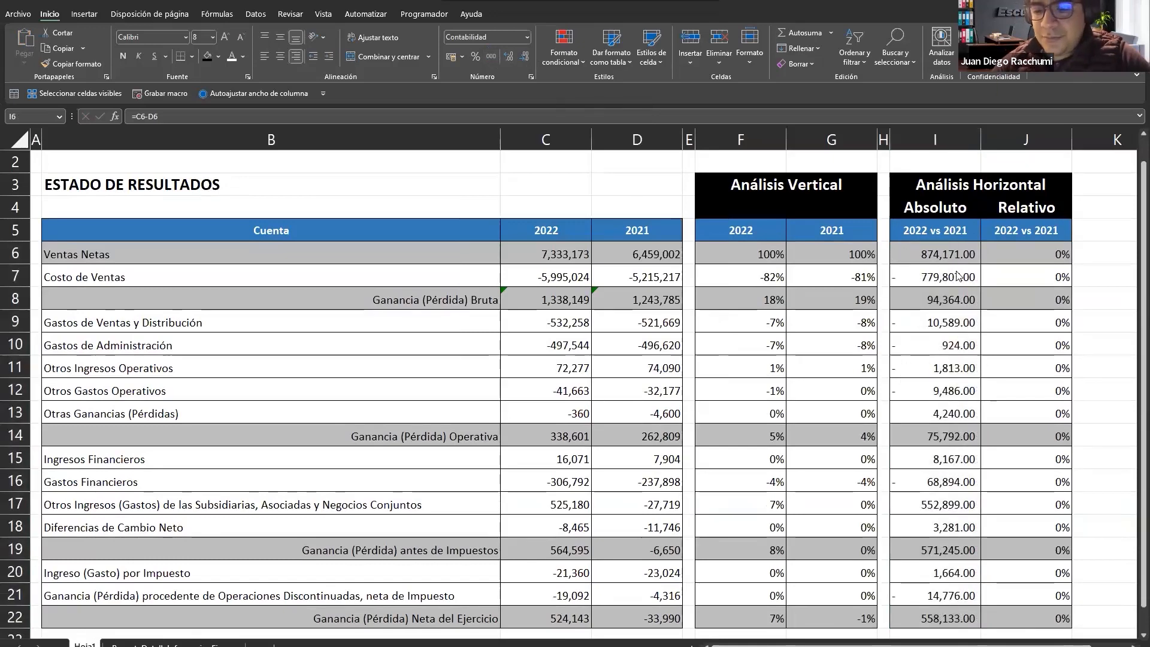
key(Right)
scroll(956, 272, right, 2)
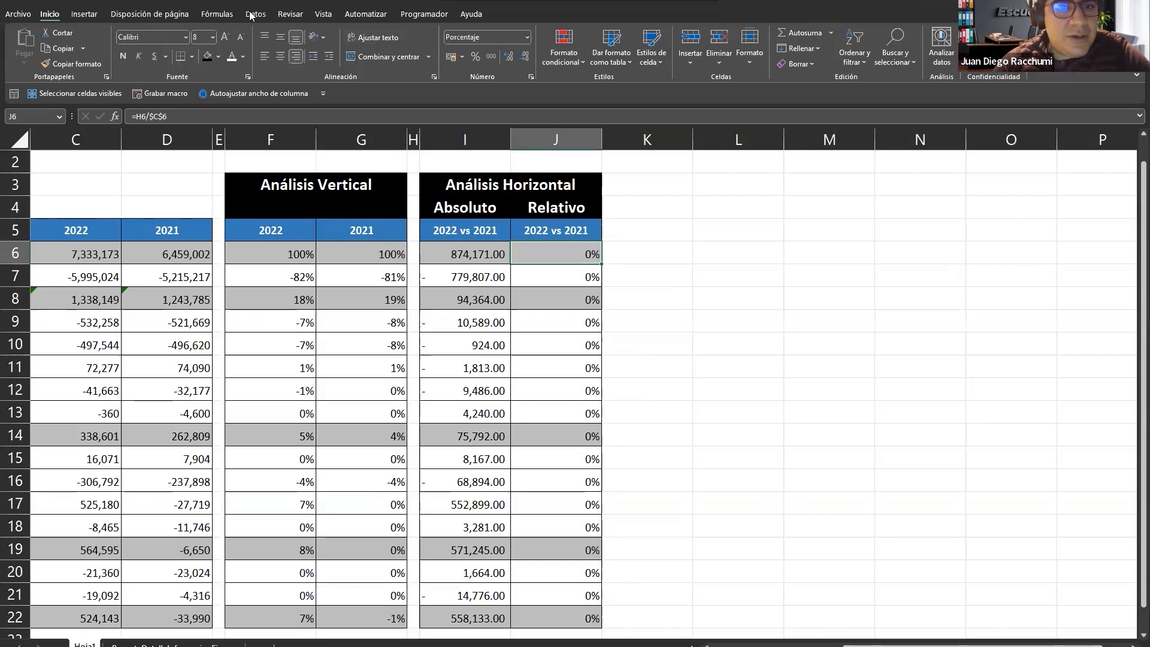
click(302, 13)
click(323, 14)
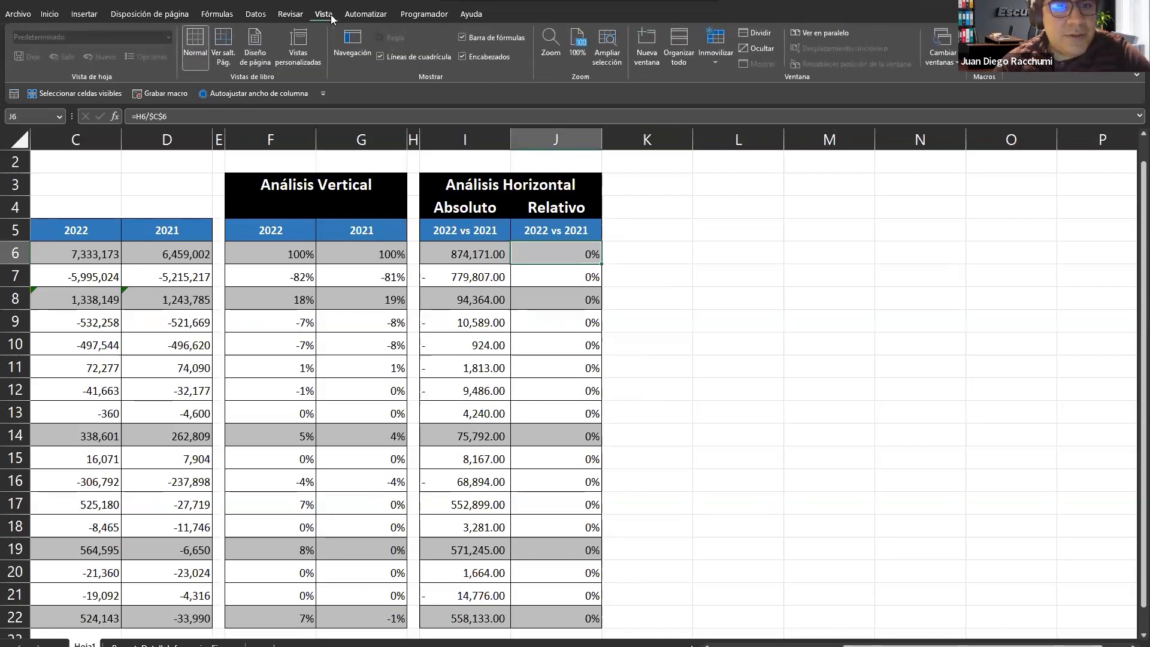
click(366, 14)
click(426, 15)
click(471, 13)
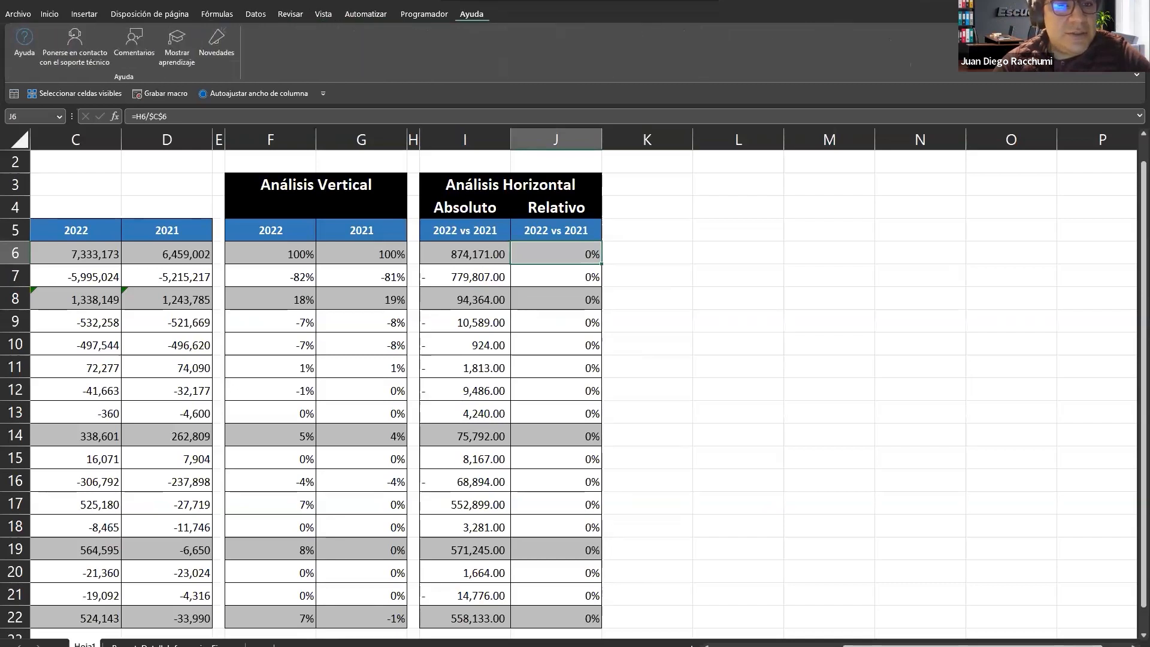
click(137, 15)
click(210, 16)
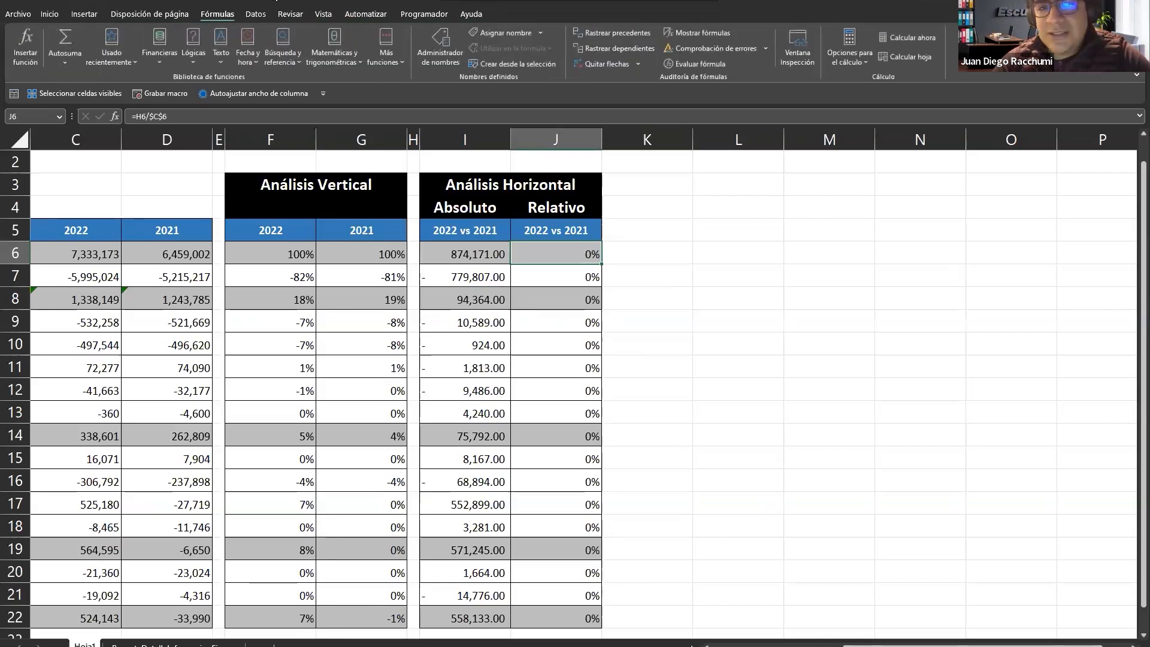
Step: Handwrite the relative variation formula (Vf − Vi) / Vi in the empty area beside the Relativo column
click(674, 285)
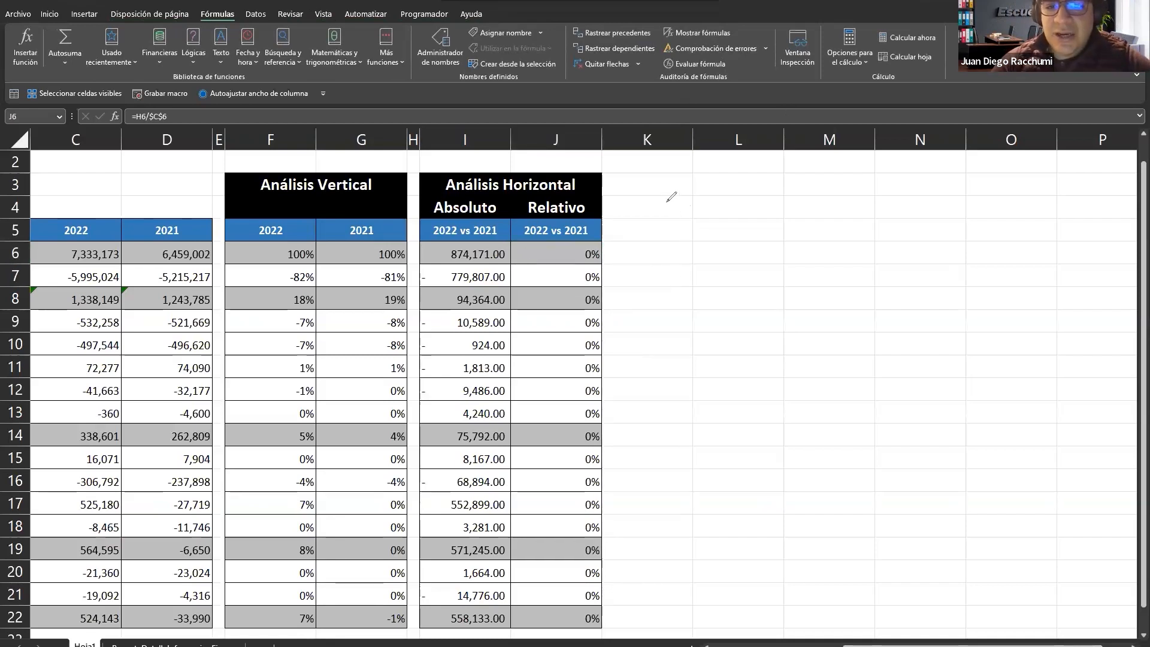
mouse_move(667, 202)
mouse_down()
mouse_move(679, 235)
mouse_move(685, 203)
mouse_move(699, 218)
mouse_move(701, 244)
mouse_move(733, 222)
mouse_move(762, 234)
mouse_move(770, 202)
mouse_move(789, 236)
mouse_up()
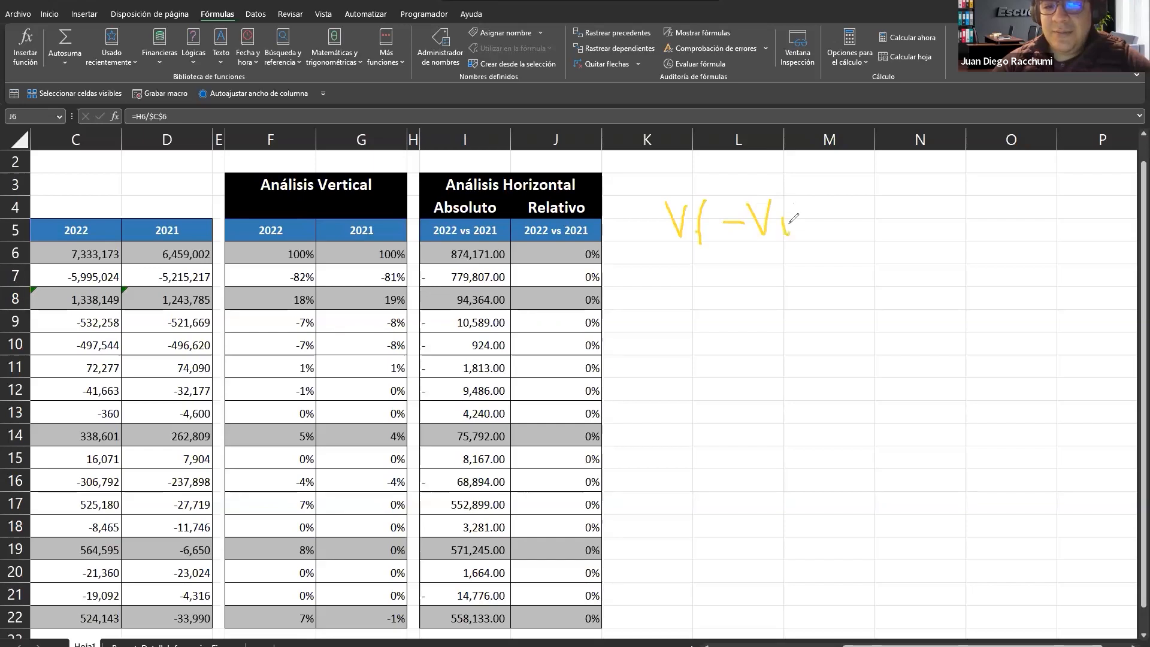
click(789, 207)
drag(661, 244, 793, 257)
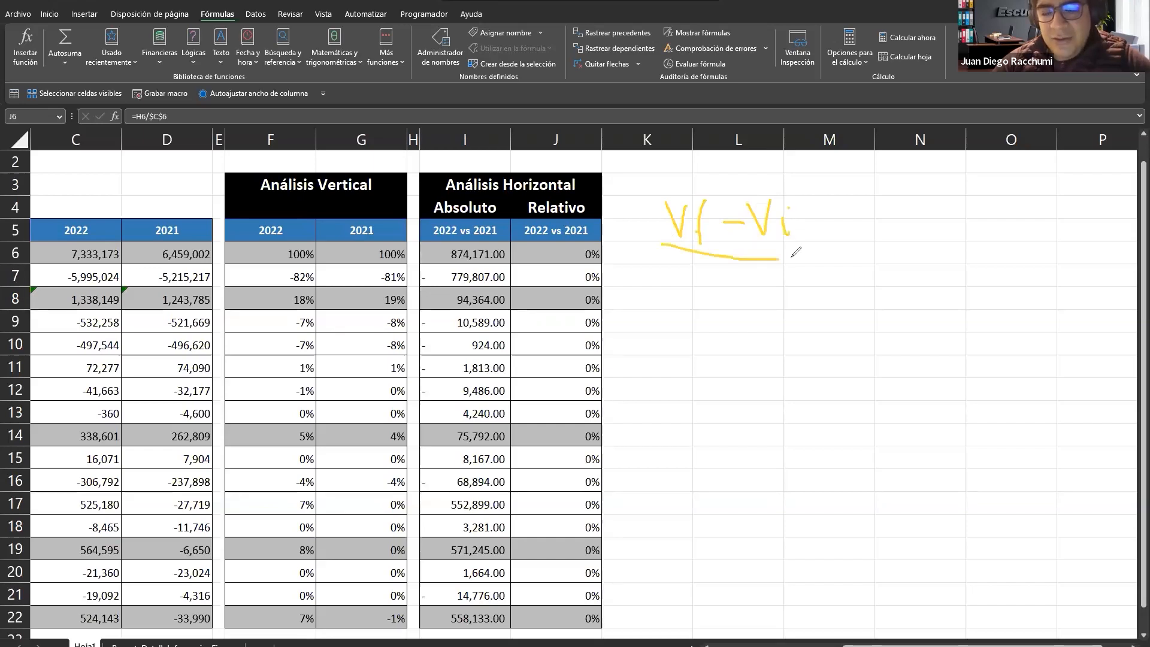
mouse_move(691, 257)
mouse_down()
mouse_move(709, 313)
mouse_move(726, 306)
mouse_up()
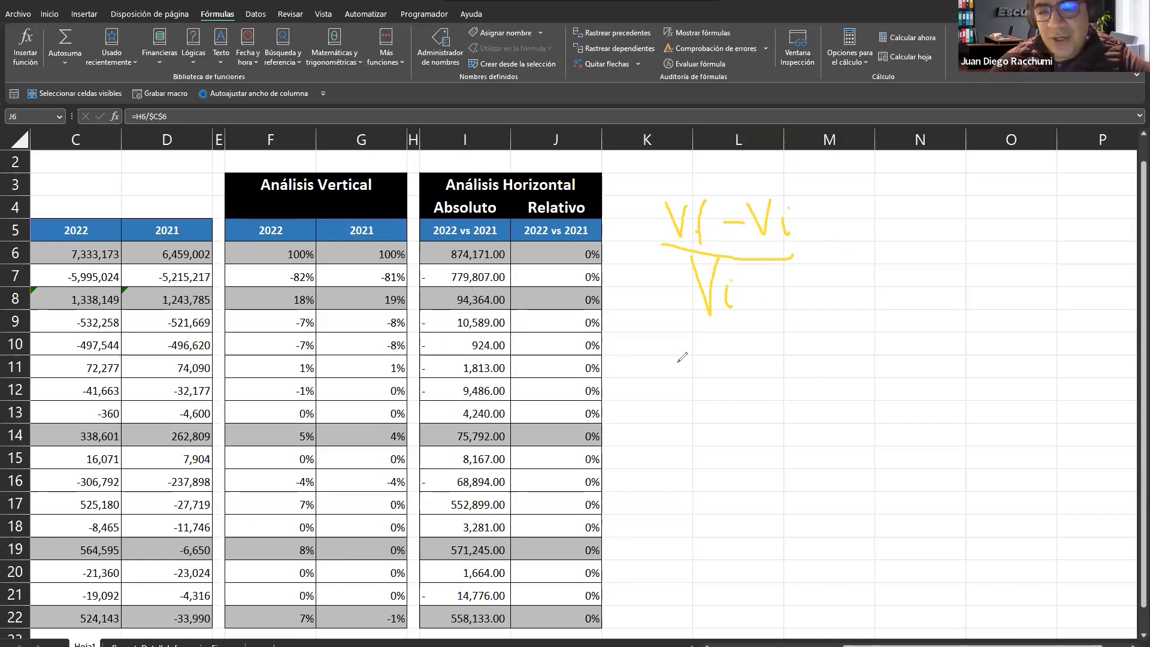
Step: Handwrite the expanded form Vf/Vi − Vi/Vi below the formula, circle the second term and note −1 under it
mouse_move(681, 353)
mouse_down()
mouse_move(698, 354)
mouse_move(695, 388)
mouse_move(705, 379)
mouse_move(698, 400)
mouse_move(708, 399)
mouse_move(686, 430)
mouse_move(696, 408)
mouse_move(696, 437)
mouse_up()
click(697, 413)
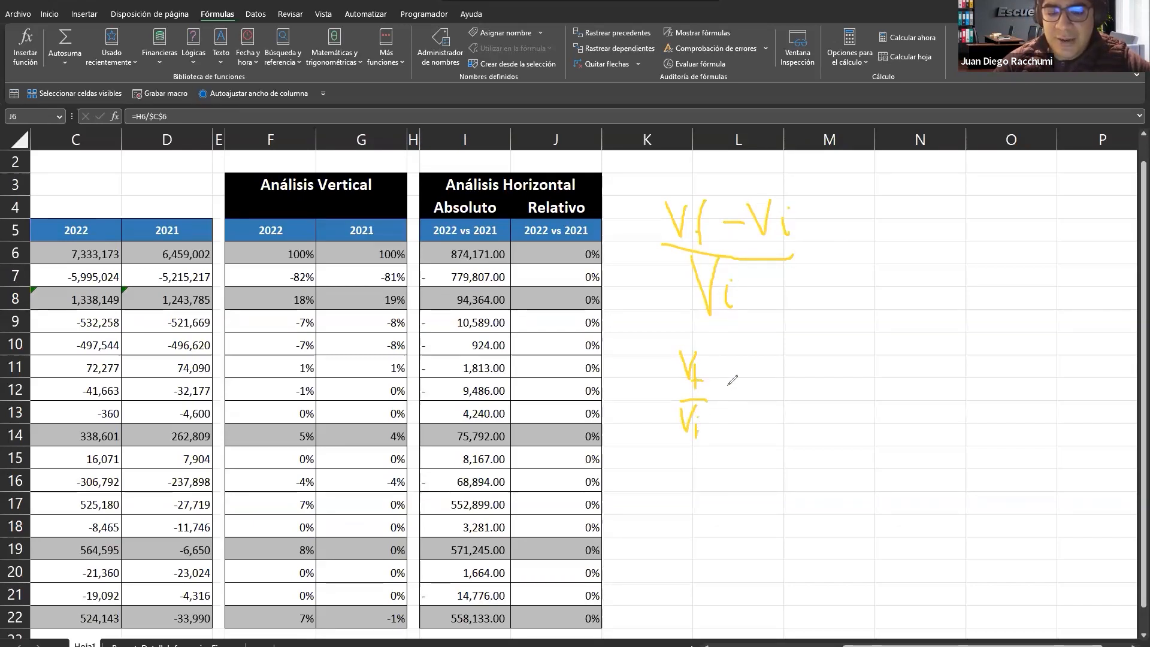
mouse_move(726, 385)
mouse_down()
mouse_move(768, 379)
mouse_move(774, 360)
mouse_move(788, 399)
mouse_move(766, 431)
mouse_move(784, 431)
mouse_up()
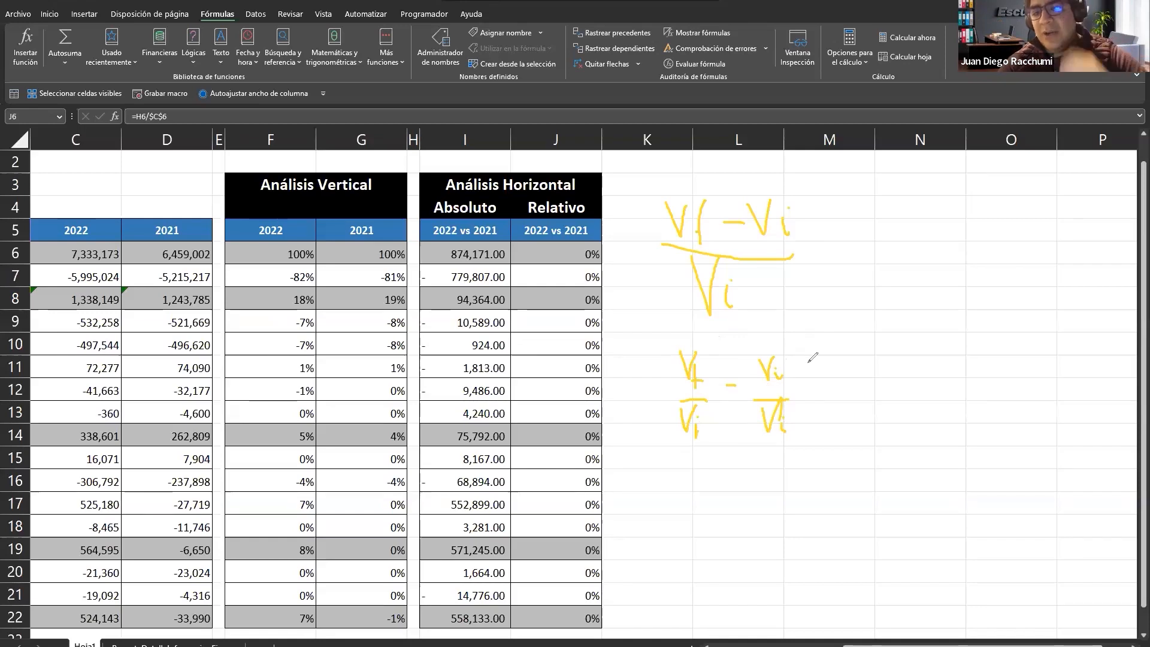
mouse_move(797, 349)
mouse_down()
mouse_move(789, 420)
mouse_move(814, 363)
mouse_up()
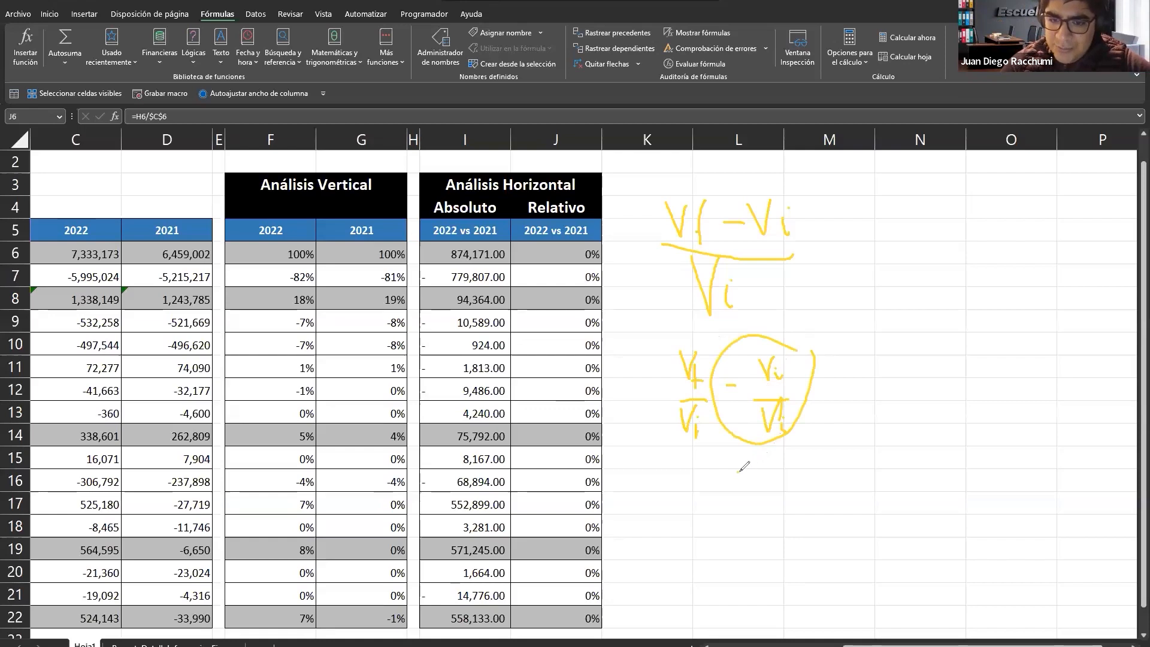
mouse_move(739, 472)
mouse_down()
mouse_move(773, 468)
mouse_move(772, 513)
mouse_up()
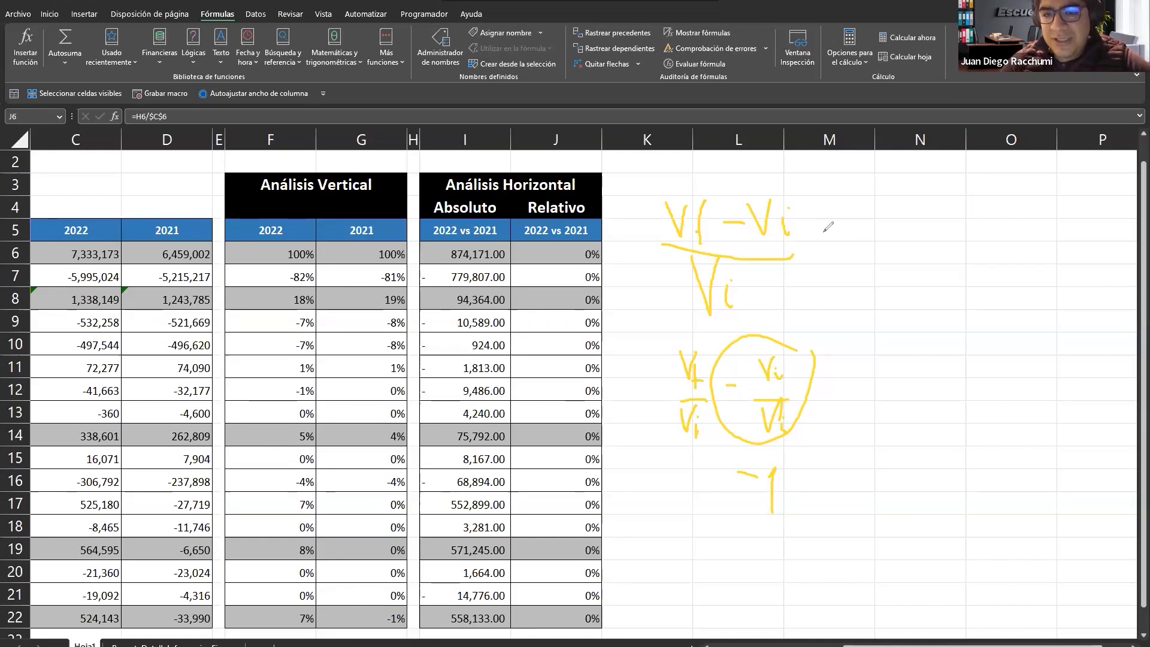
Step: Draw a check mark beside (Vf − Vi) / Vi and a loop around Vf/Vi and −1
drag(824, 236, 878, 203)
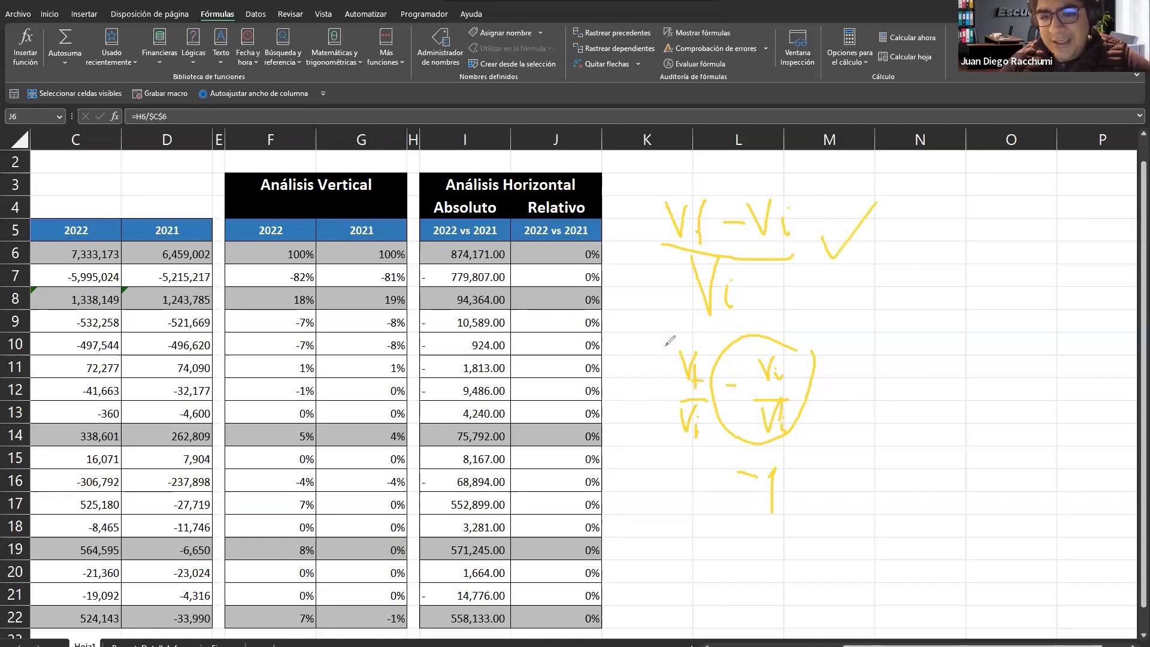
mouse_move(664, 346)
mouse_down()
mouse_move(651, 394)
mouse_move(757, 503)
mouse_move(805, 488)
mouse_move(686, 332)
mouse_up()
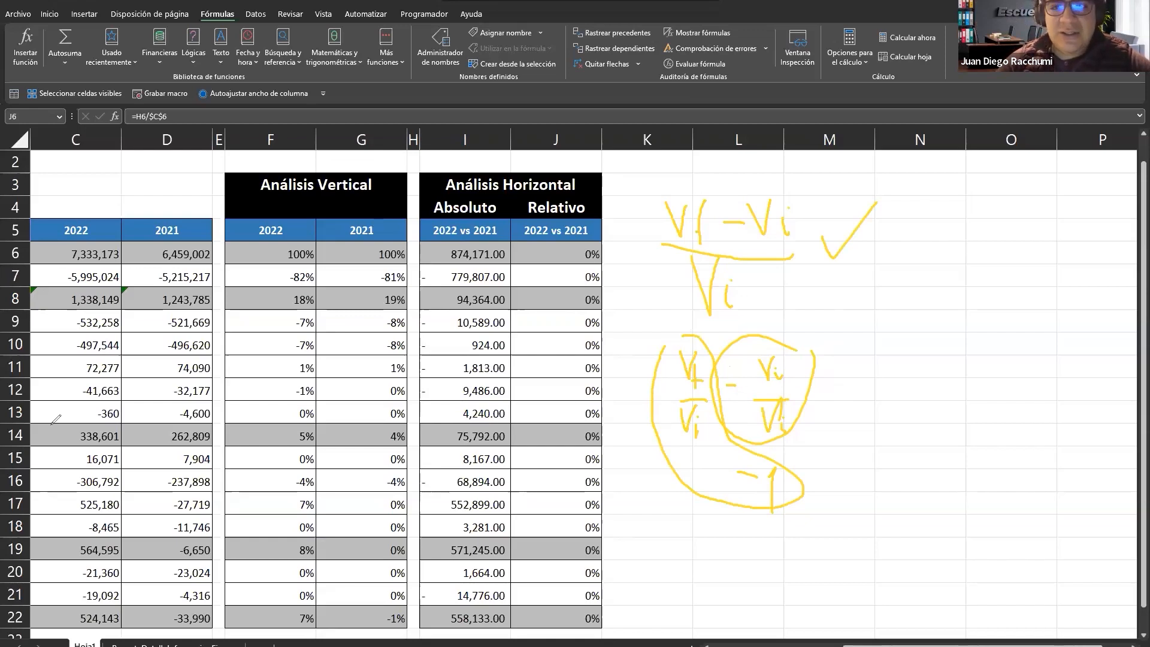
Step: Clear the handwritten notes and start a formula in J6 that references the 2022 Ventas Netas in C6
click(443, 192)
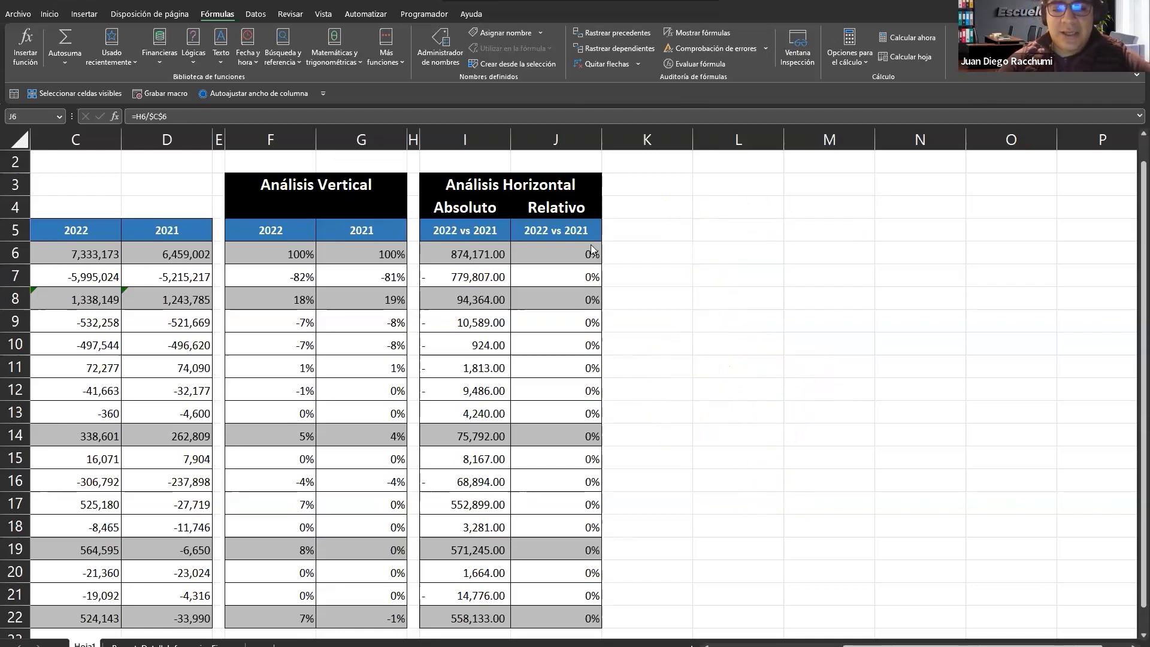
text(=)
key(Left)
key(Left)
key(Left)
key(Left)
key(Left)
key(Left)
key(Left)
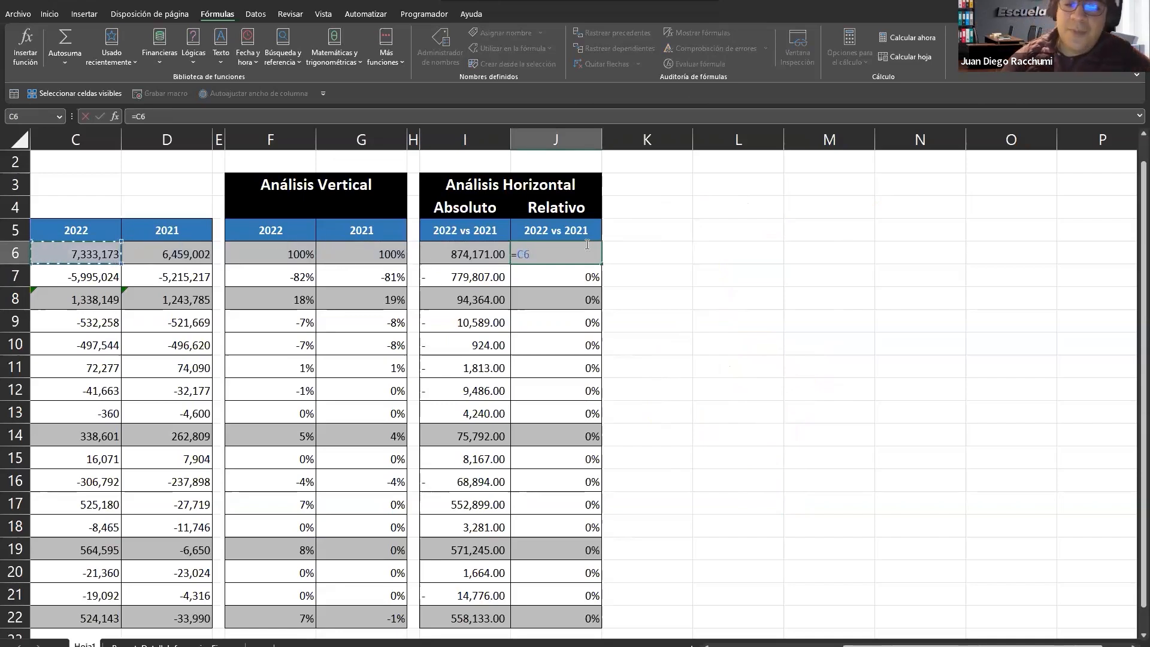
text(-)
key(Left)
key(Left)
key(Left)
key(Left)
key(Left)
key(Left)
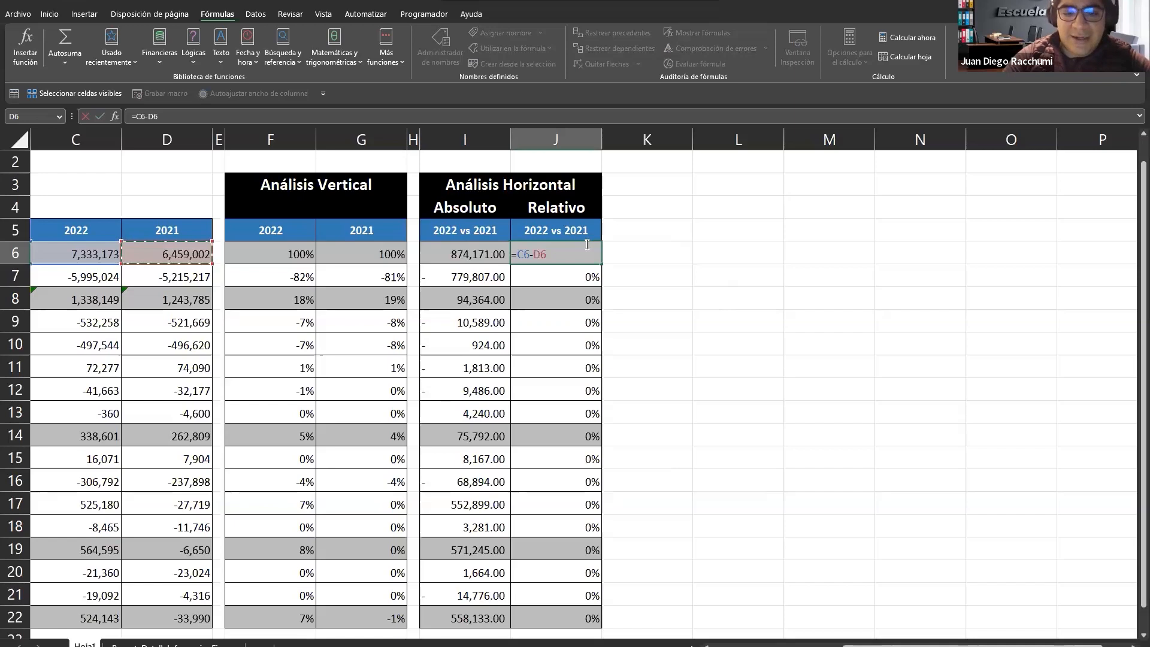
key(BackSpace)
key(BackSpace)
key(BackSpace)
Step: Complete the relative variation formula in J6 as =C6/D6-1
text(/)
key(Left)
key(Left)
key(Left)
key(Left)
key(Left)
key(Left)
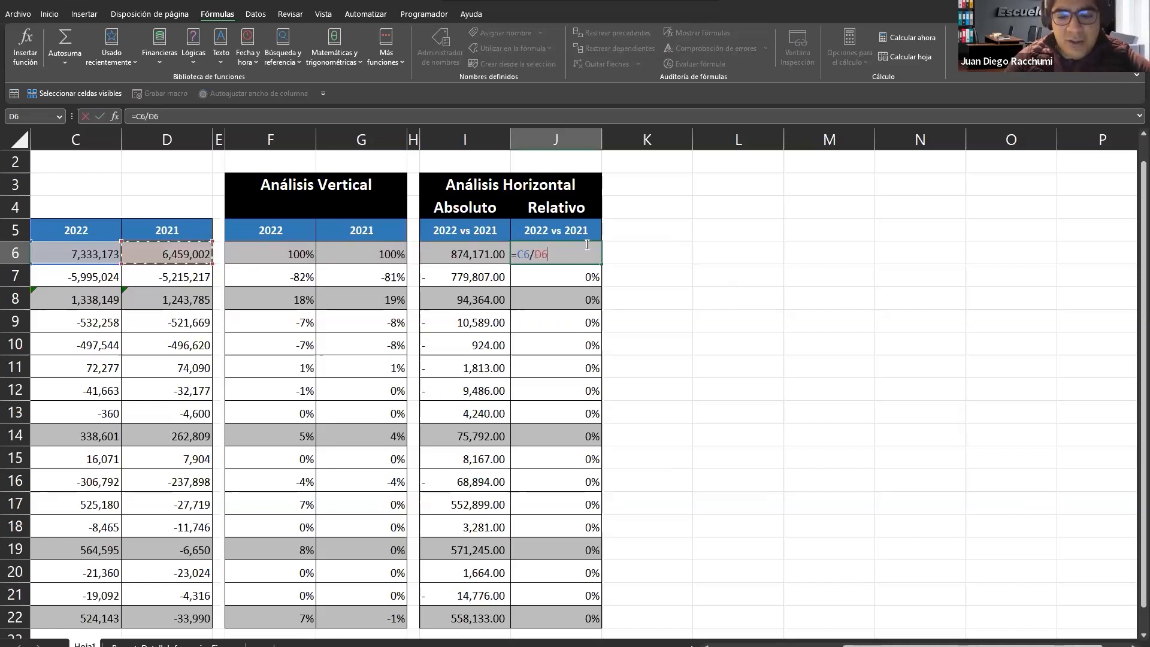
text(-1)
key(Return)
key(Up)
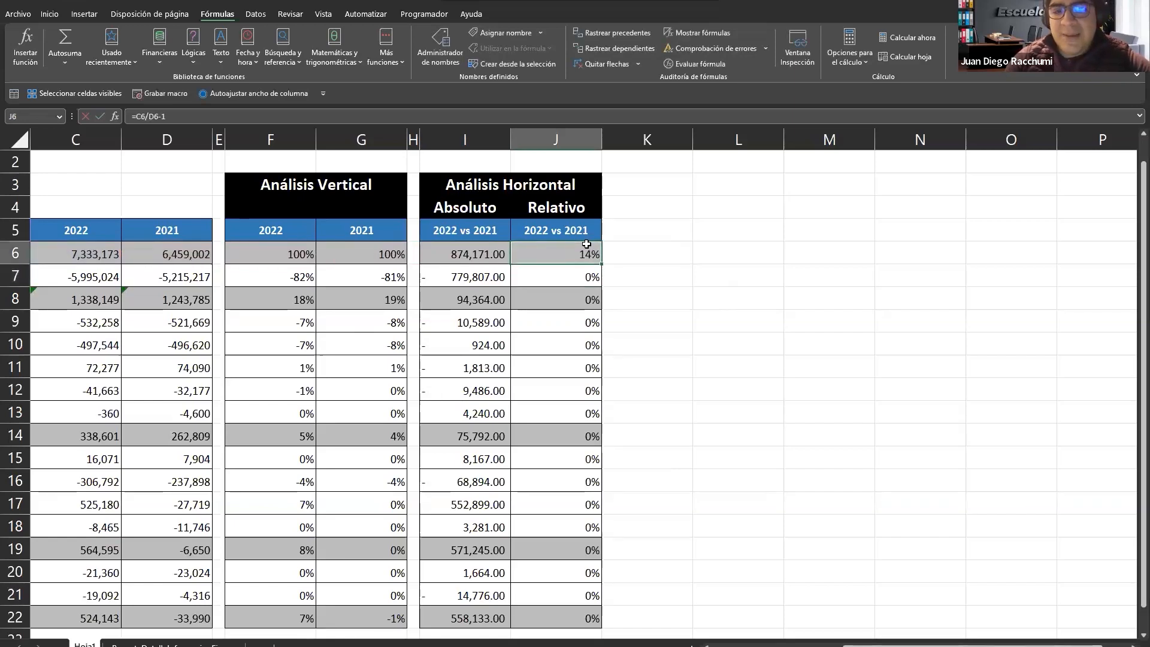
Step: Copy the J6 formula through J6:J22, pasting only formulas, and end the copy mode
key(ctrl+c)
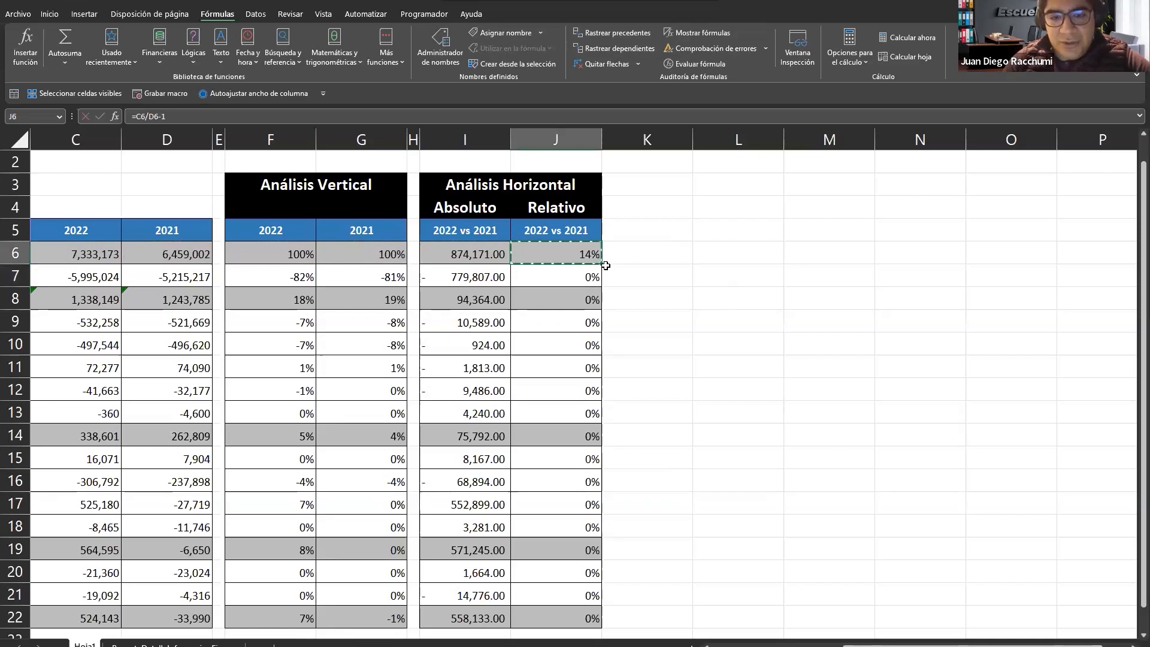
key(ctrl+shift+Down)
key(ctrl+alt+v)
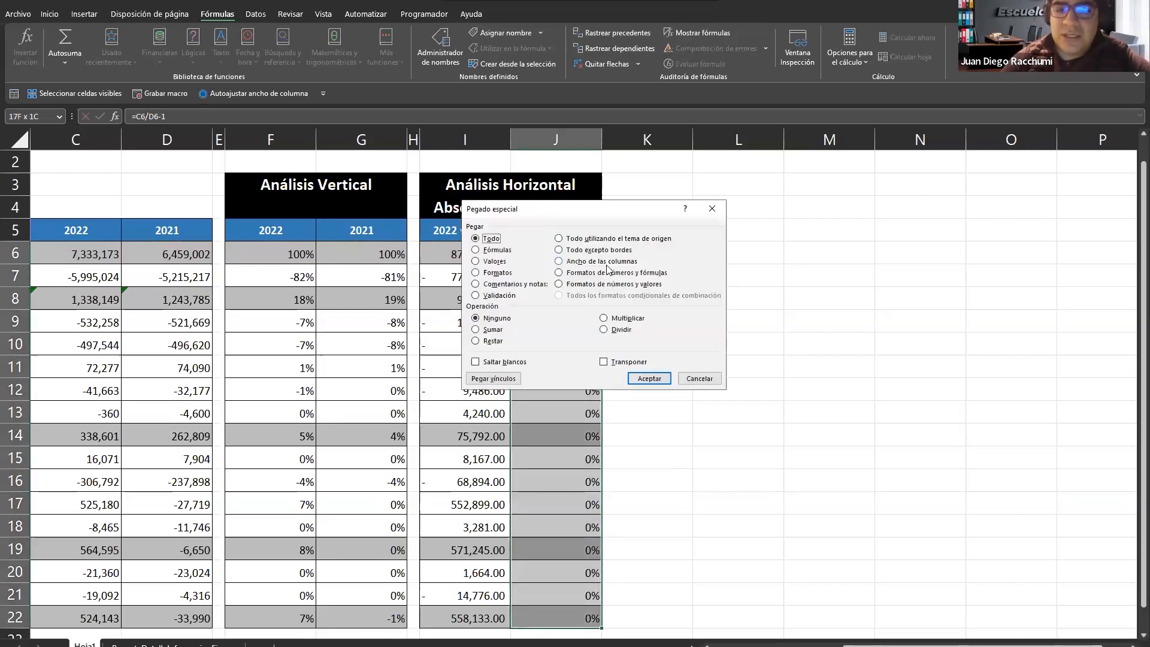
click(496, 250)
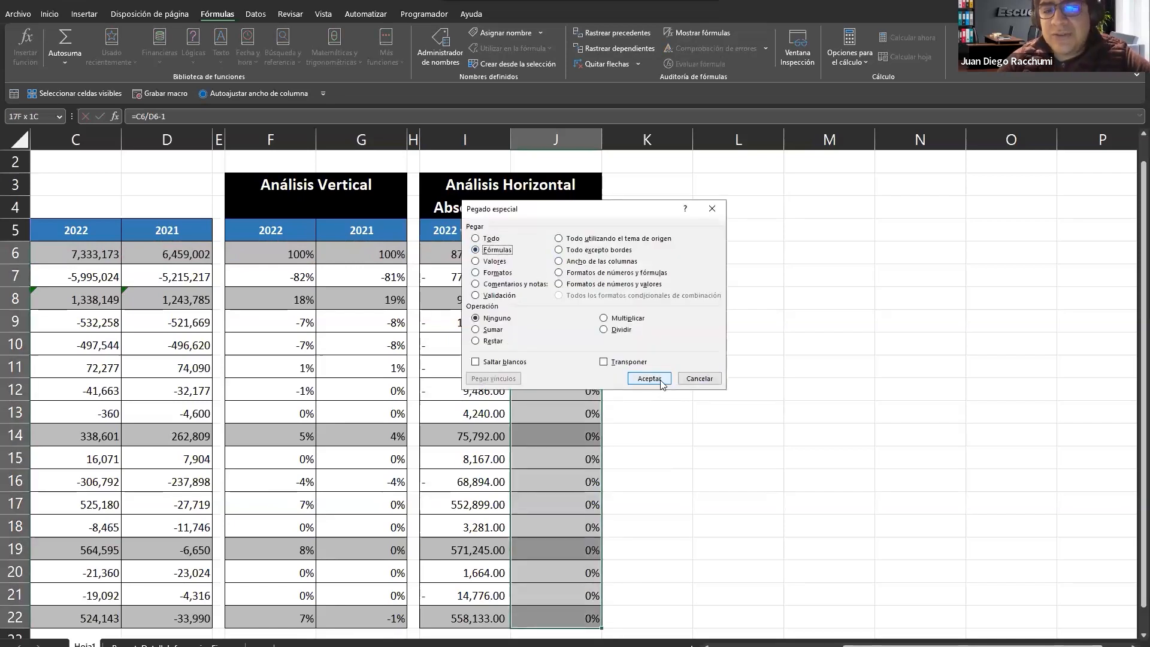
click(662, 378)
click(591, 293)
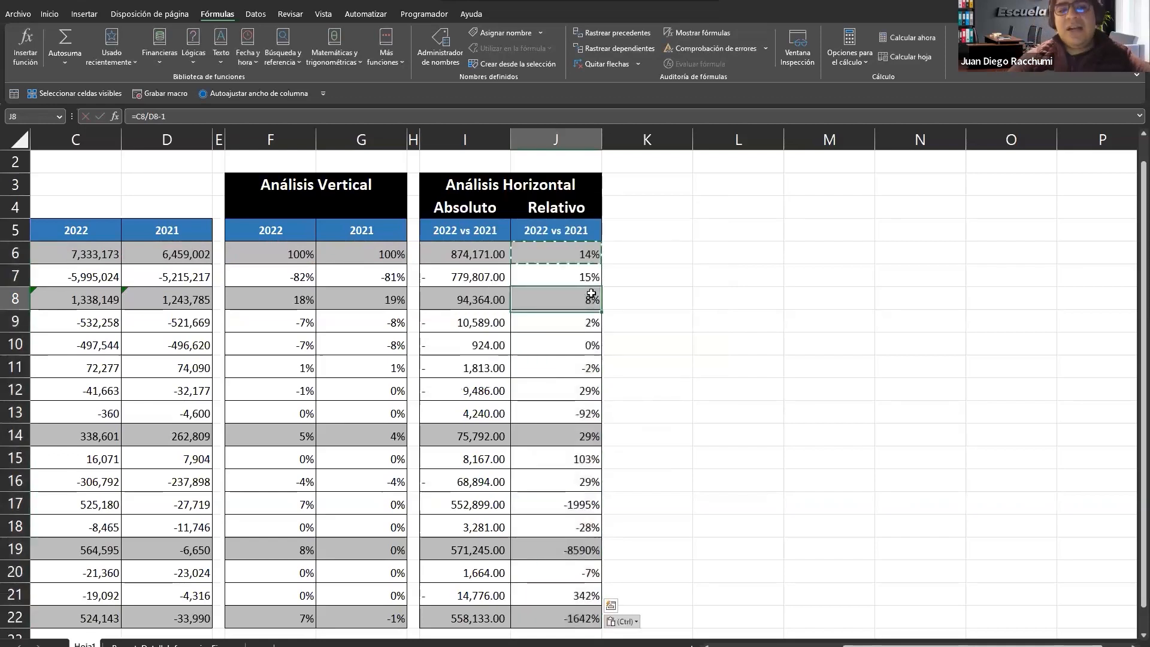
key(Escape)
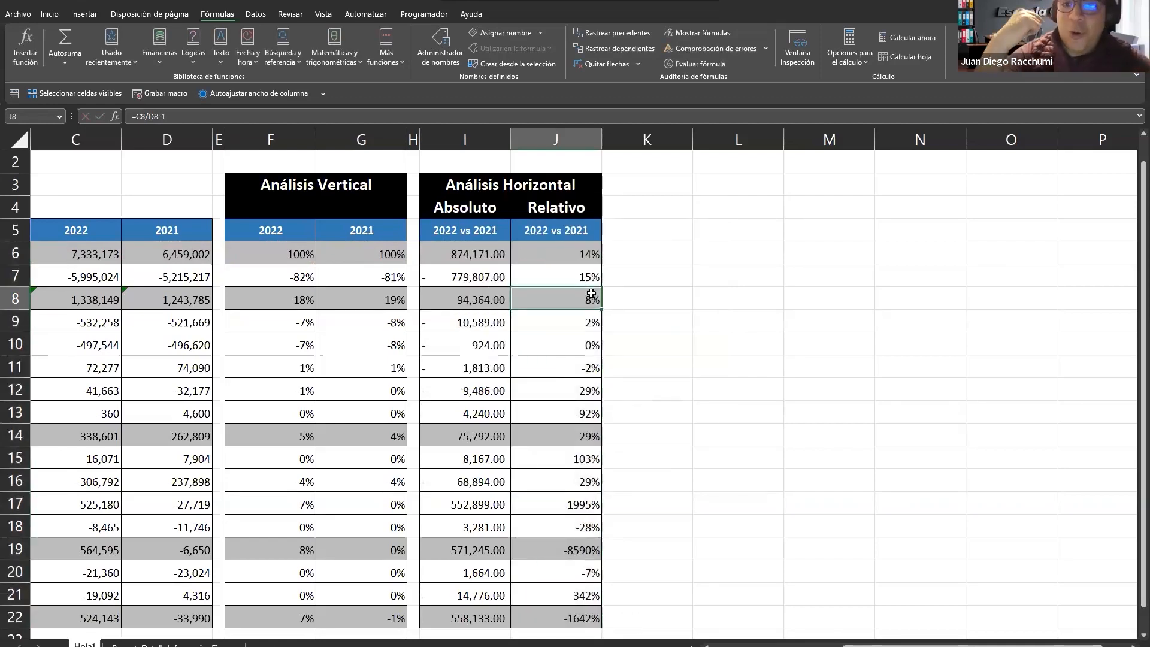
Step: Examine the relative variations of Ventas Netas, Costo de Ventas and Ganancia Bruta against the vertical percentages in F8 and G8
click(516, 255)
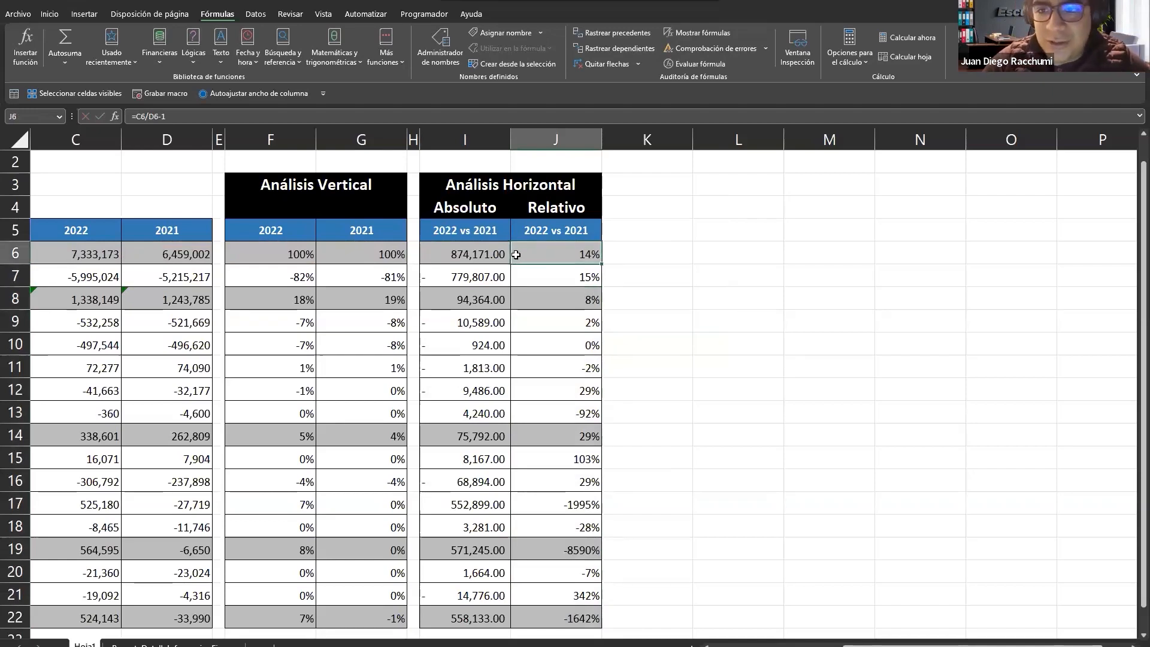
key(Down)
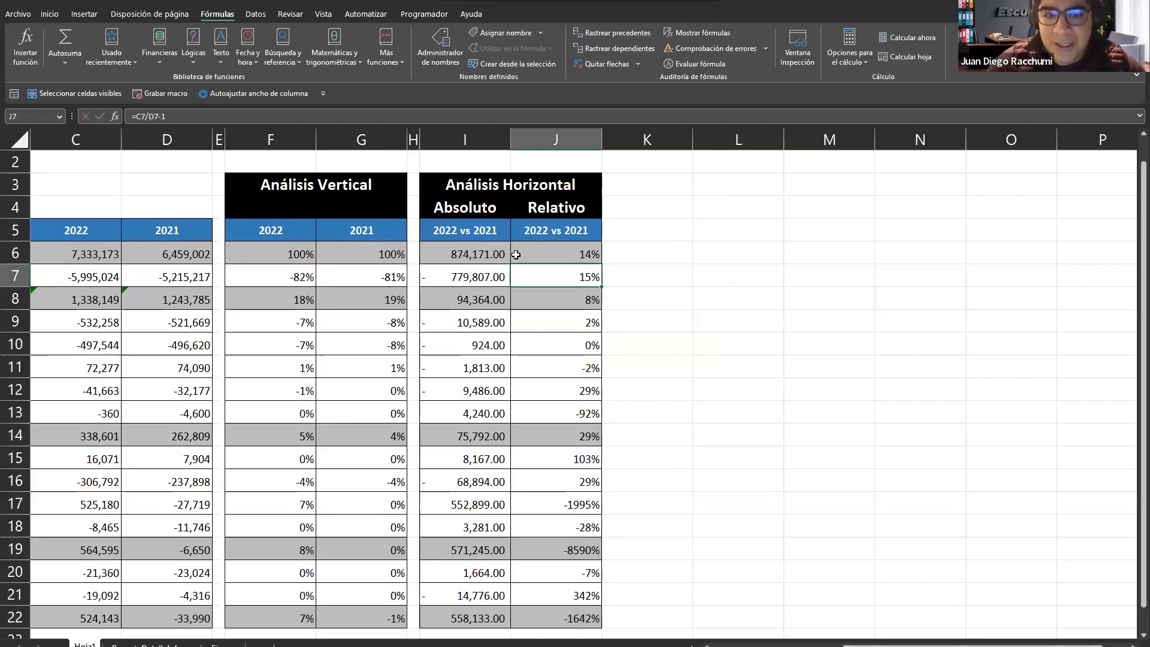
key(Down)
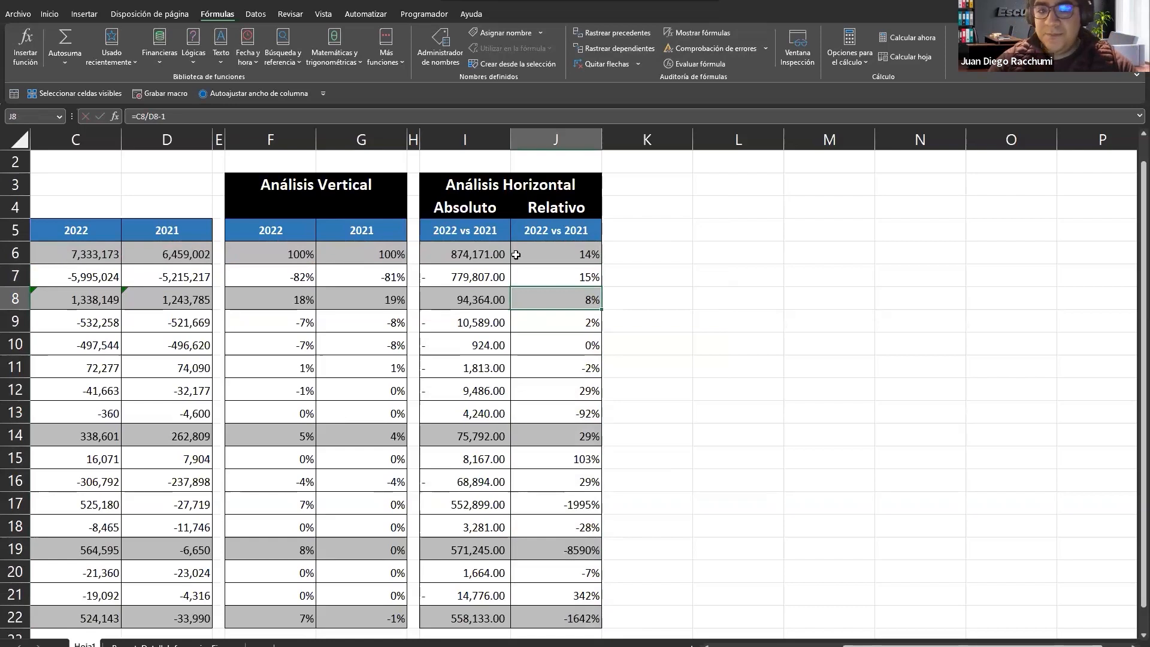
click(365, 303)
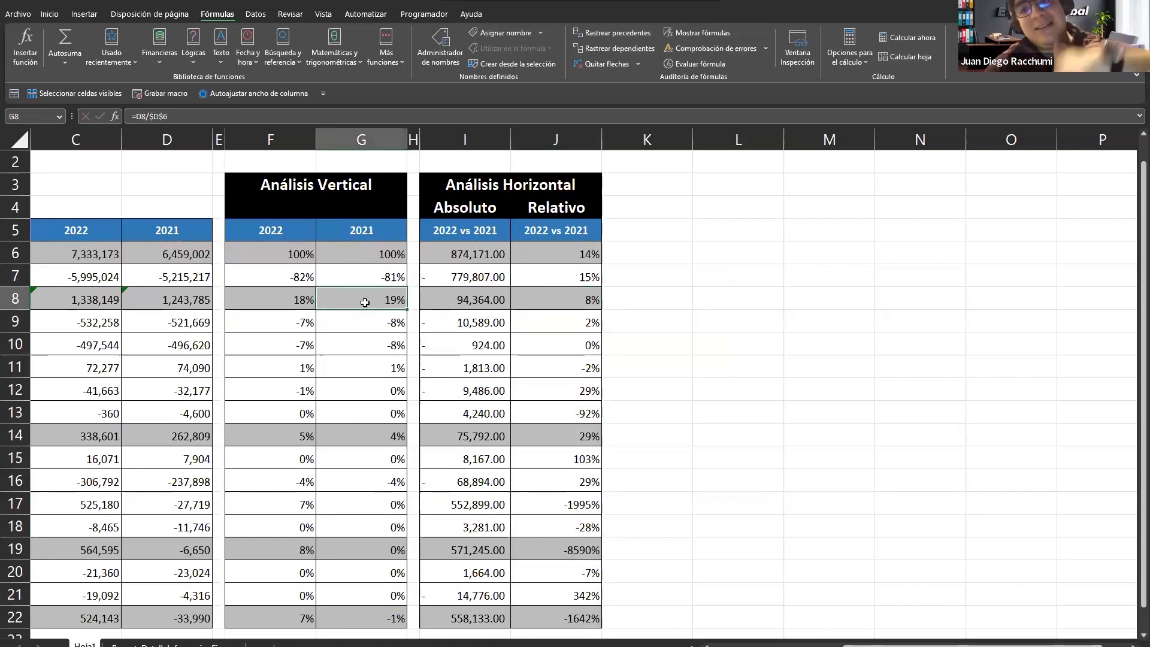
click(297, 304)
click(580, 308)
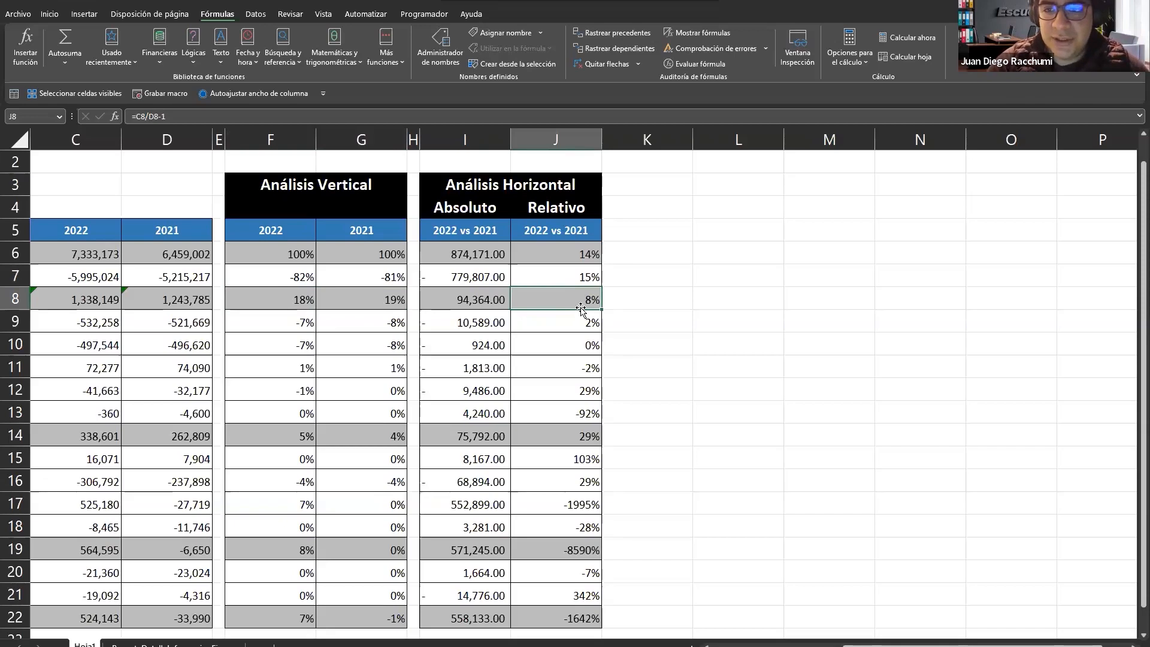
click(574, 253)
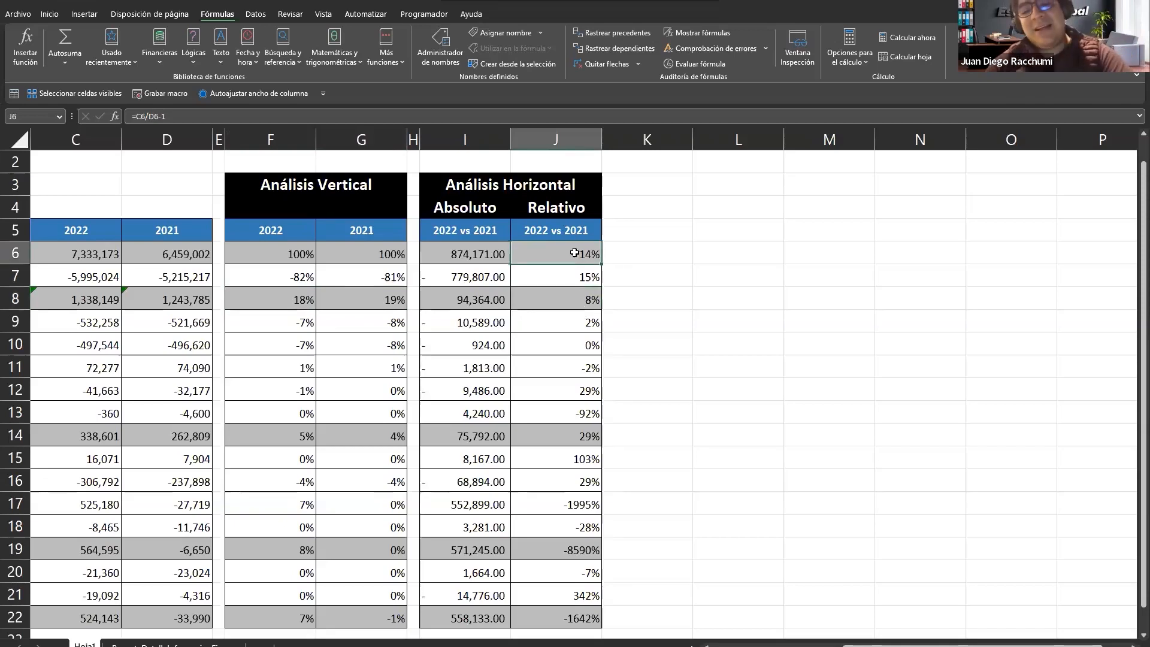
click(571, 275)
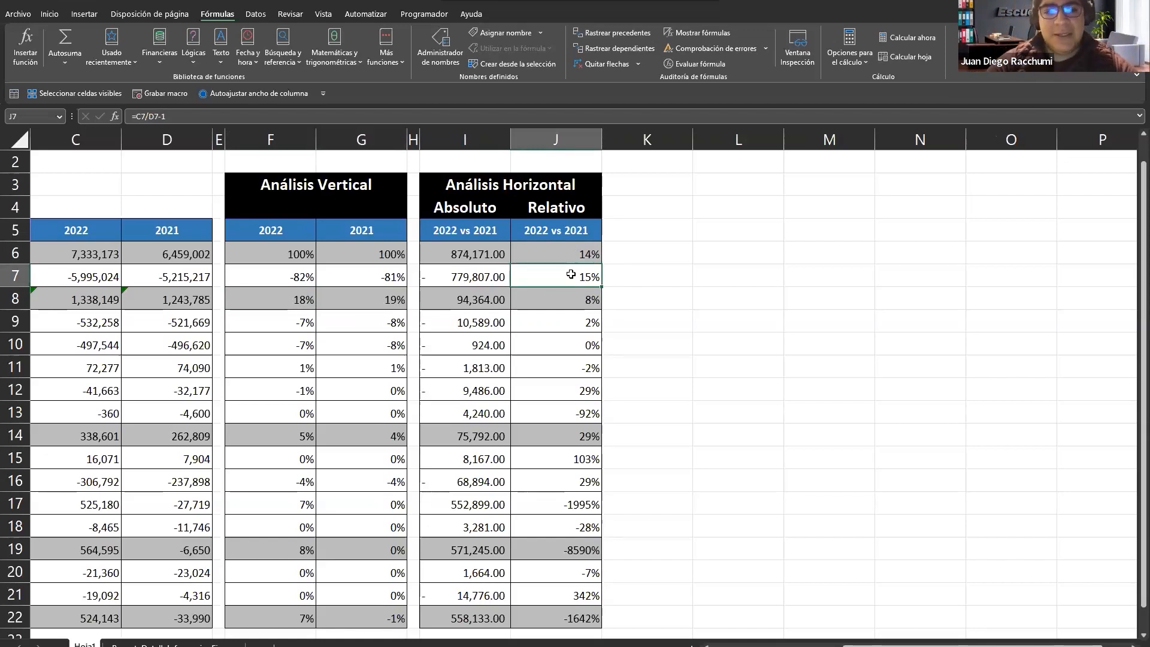
Step: Check the Gastos de Ventas y Distribución row from its account name across to its relative variation in J9
click(574, 337)
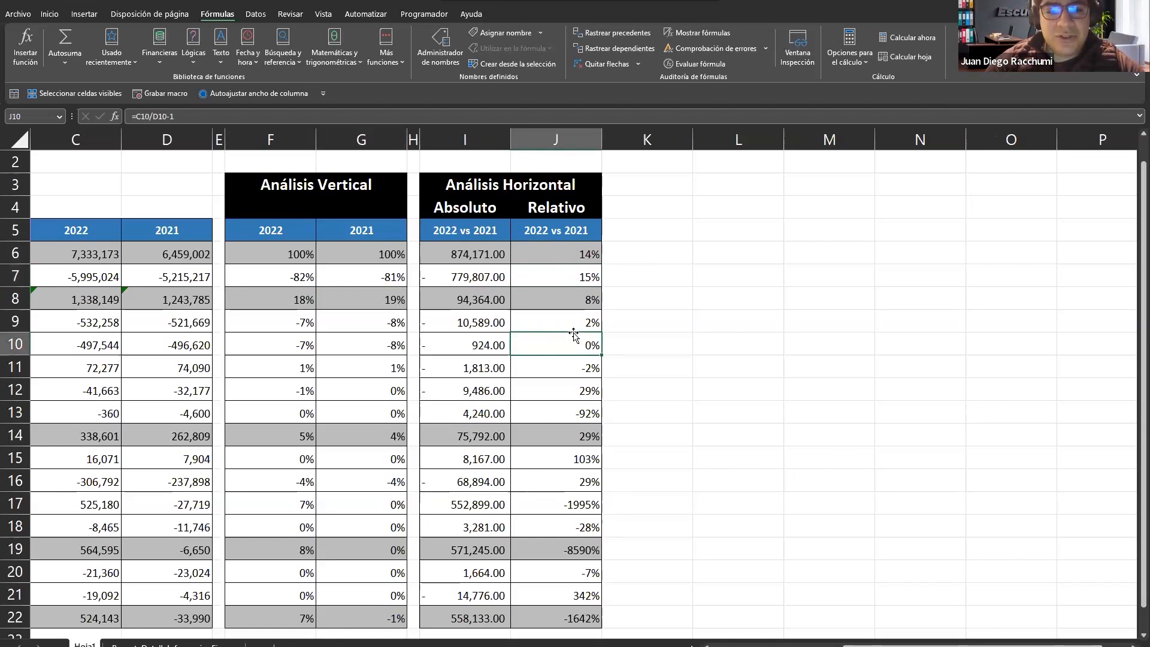
key(Up)
key(Left)
key(Left)
key(Left)
key(Left)
key(Left)
key(Left)
key(Left)
key(Left)
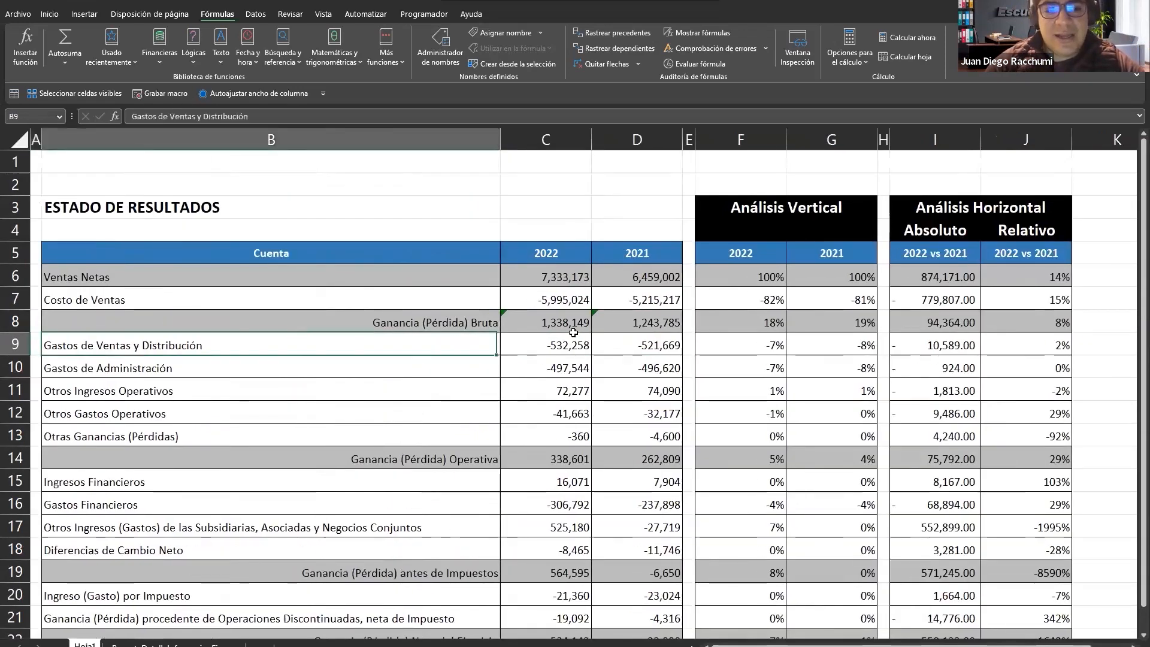
key(Right)
key(Right)
key(Right)
key(Right)
key(Right)
key(Right)
key(Right)
key(Right)
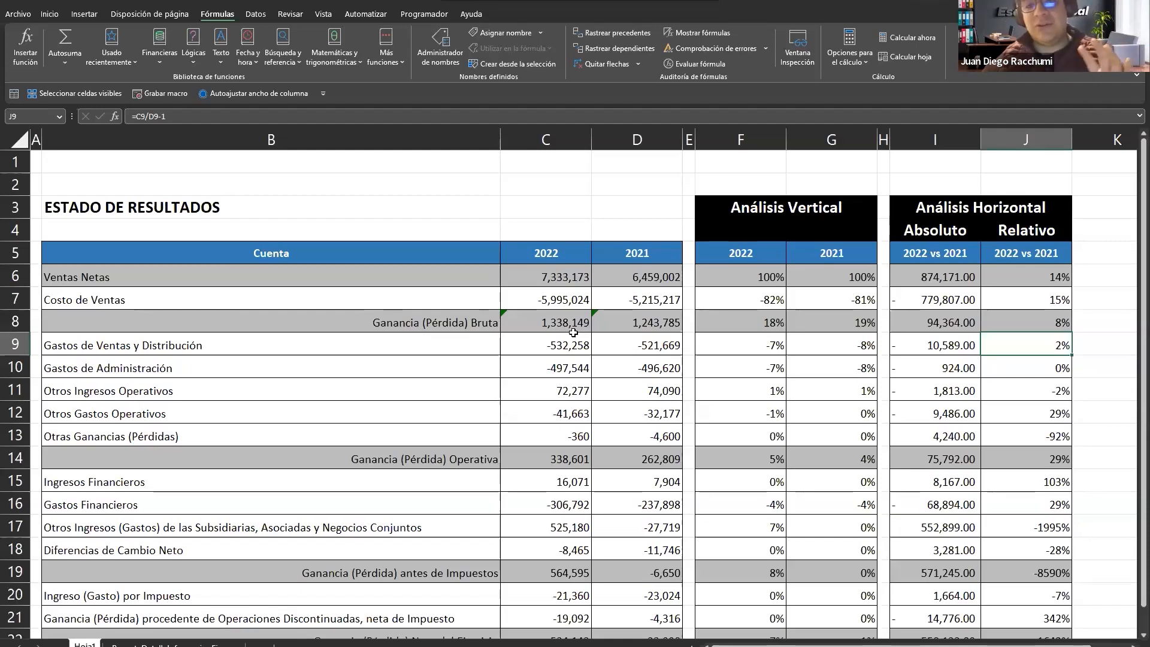
Step: Hide the sheet's gridlines and select the ESTADO DE RESULTADOS title in B3
click(48, 13)
click(324, 13)
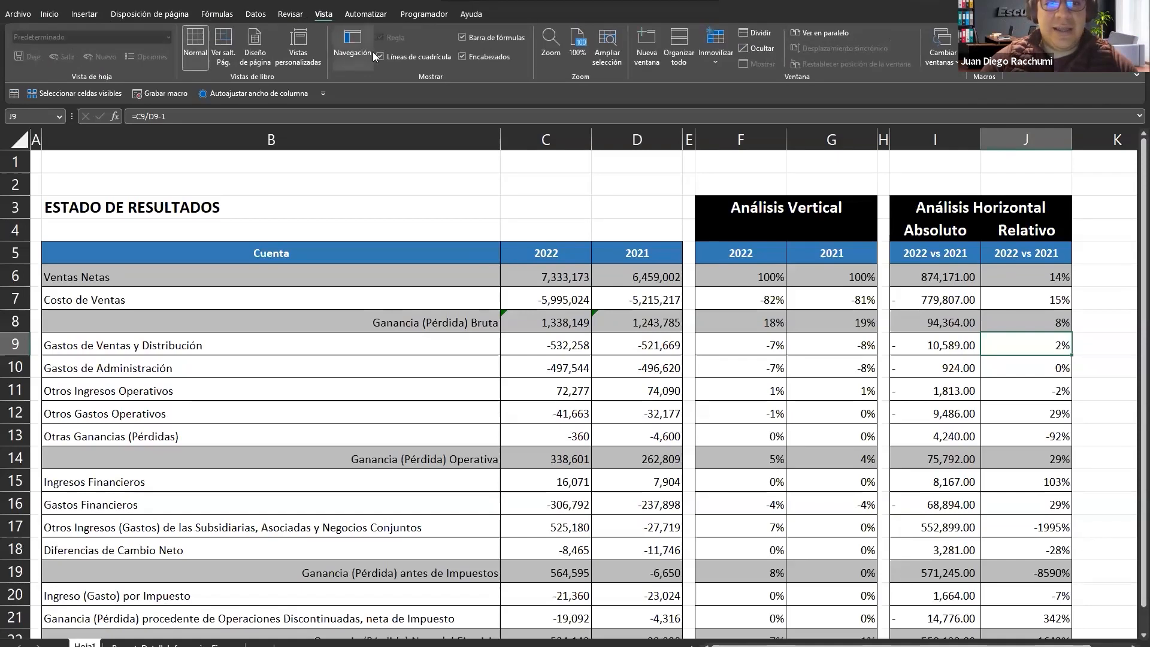
click(400, 57)
click(483, 202)
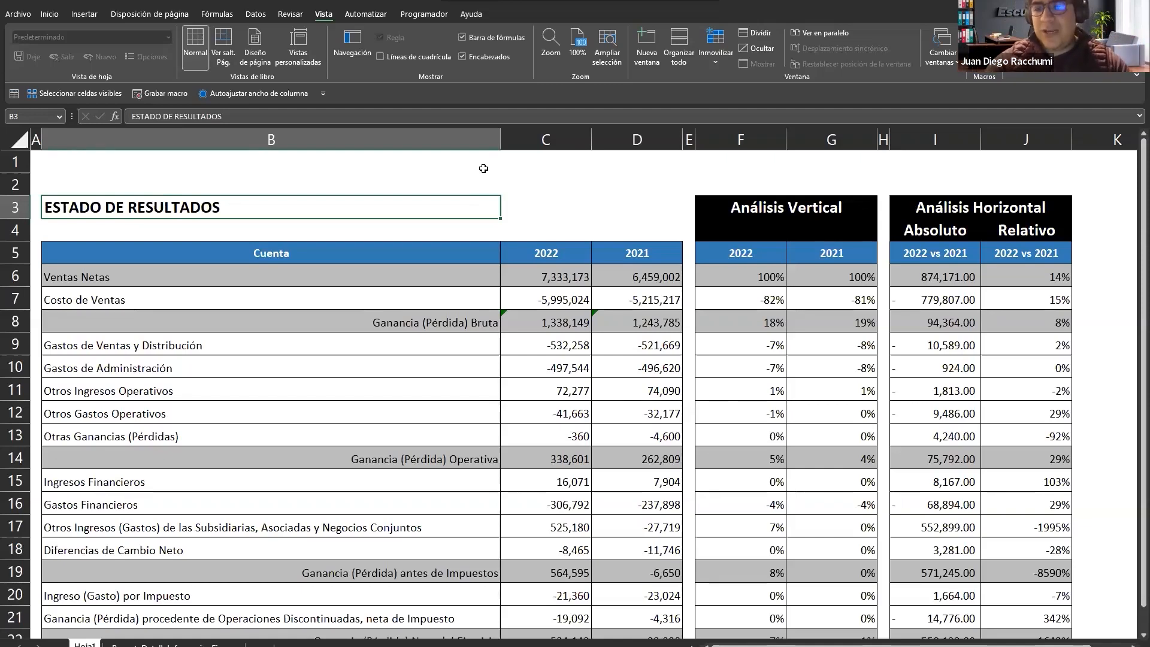
Step: Review the relative variations of Ingresos Financieros, Otros Gastos Operativos and Gastos Financieros, including the 2022 amount in C12
click(1063, 482)
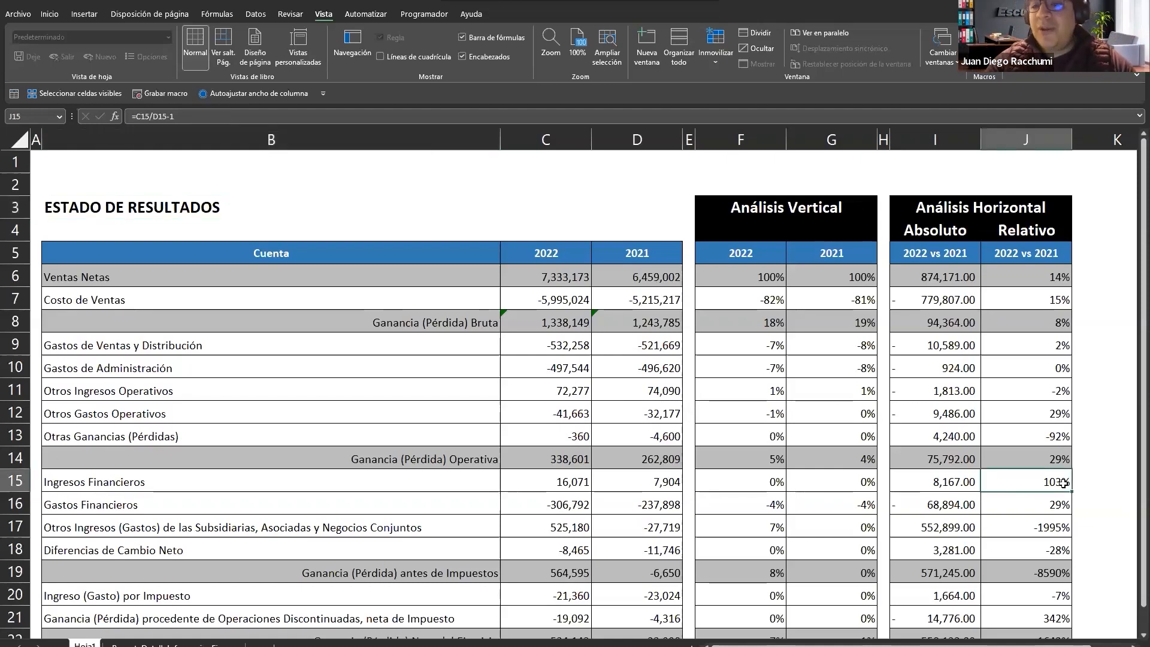
click(1040, 417)
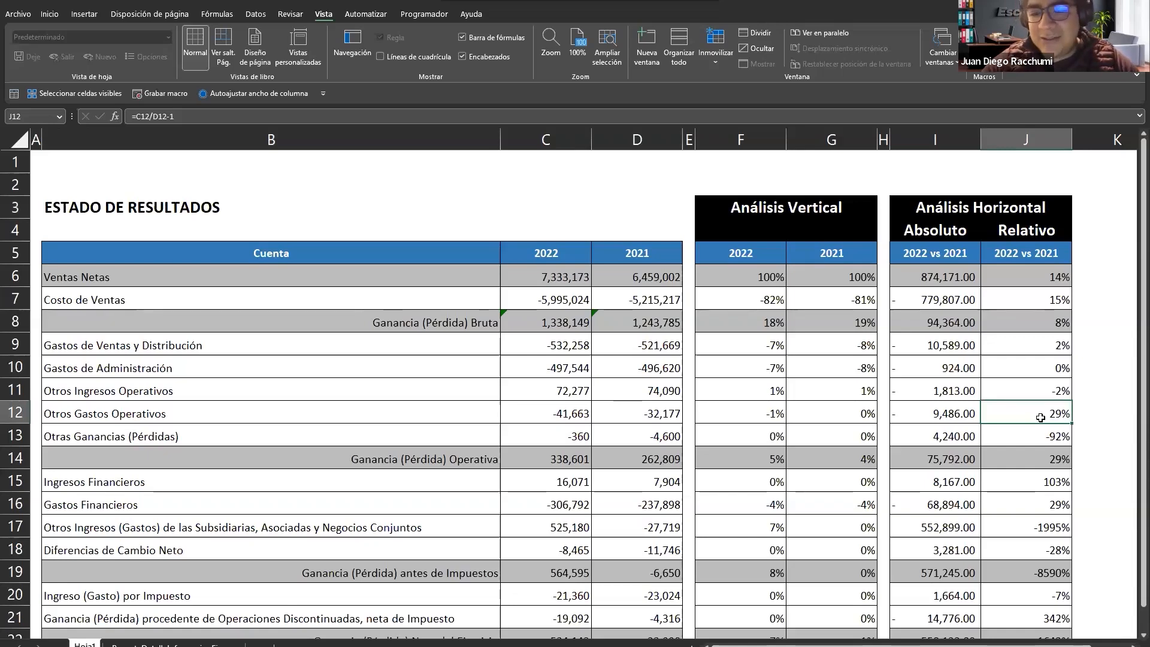
click(557, 417)
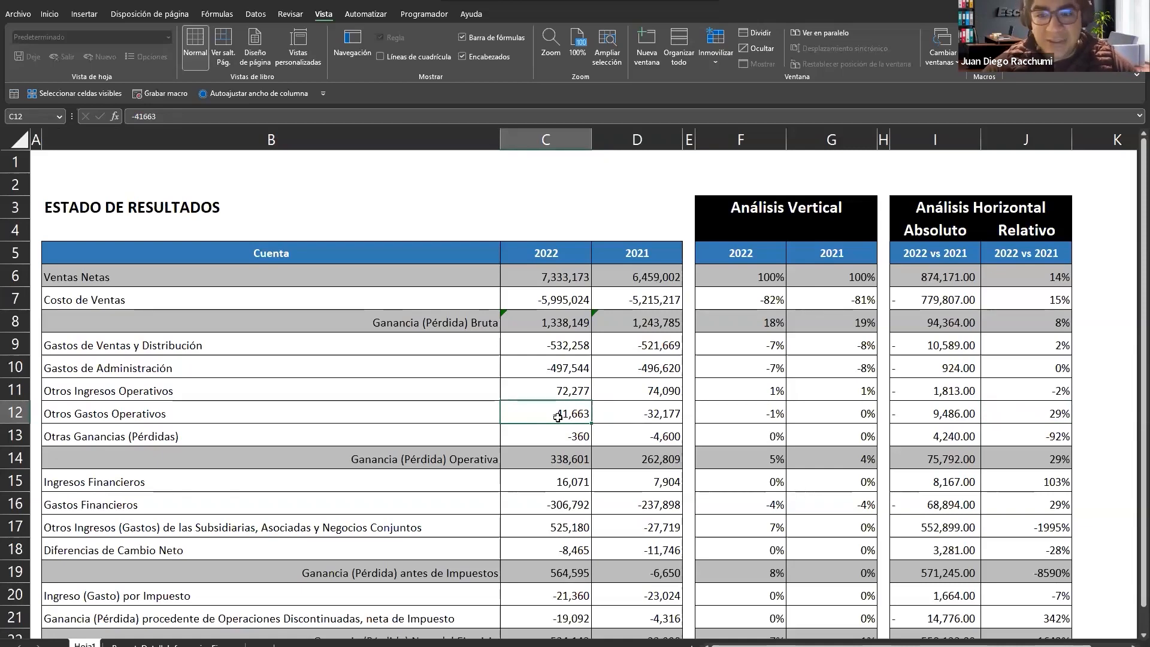
click(1027, 502)
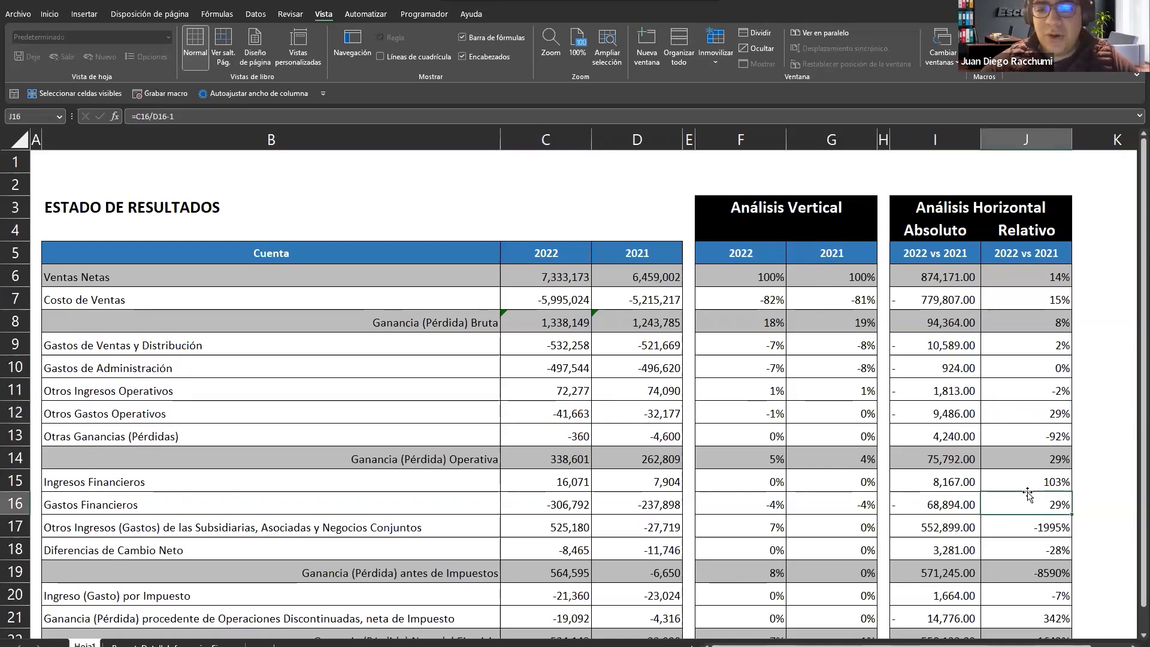
key(Up)
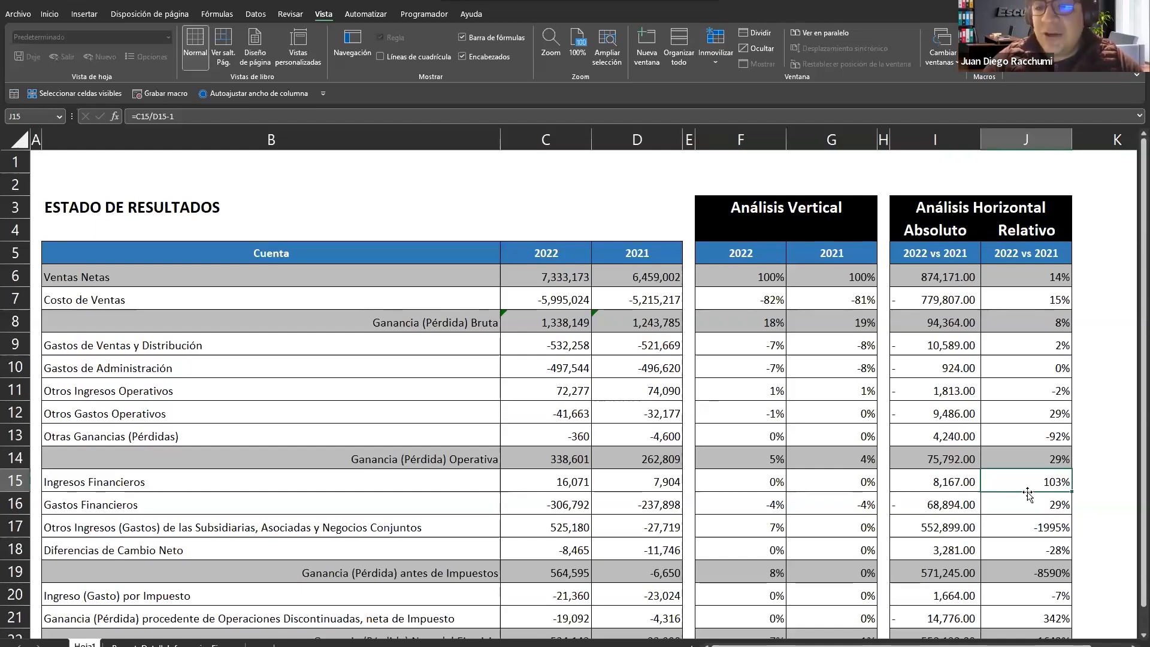
scroll(1028, 495, down, 7)
scroll(1027, 494, up, 6)
scroll(1028, 495, up, 1)
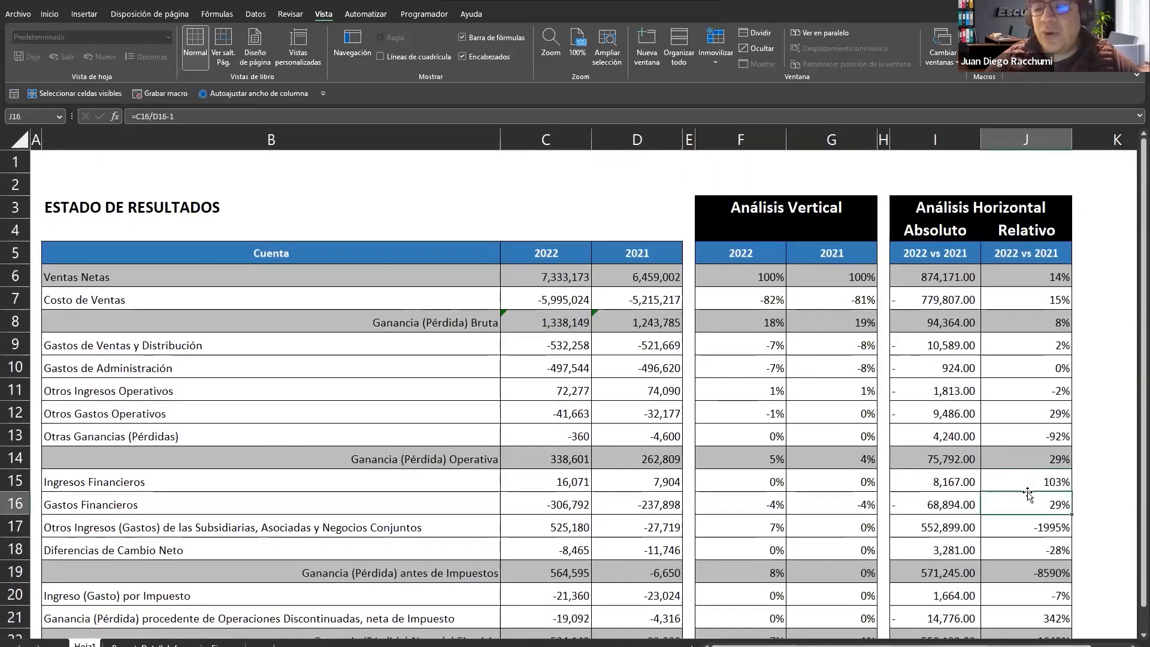
scroll(1028, 495, down, 2)
scroll(1027, 495, up, 2)
key(Up)
key(Up)
key(Up)
key(Up)
key(Up)
key(Up)
key(Up)
key(Up)
key(Up)
key(Up)
scroll(1027, 492, up, 1)
key(Up)
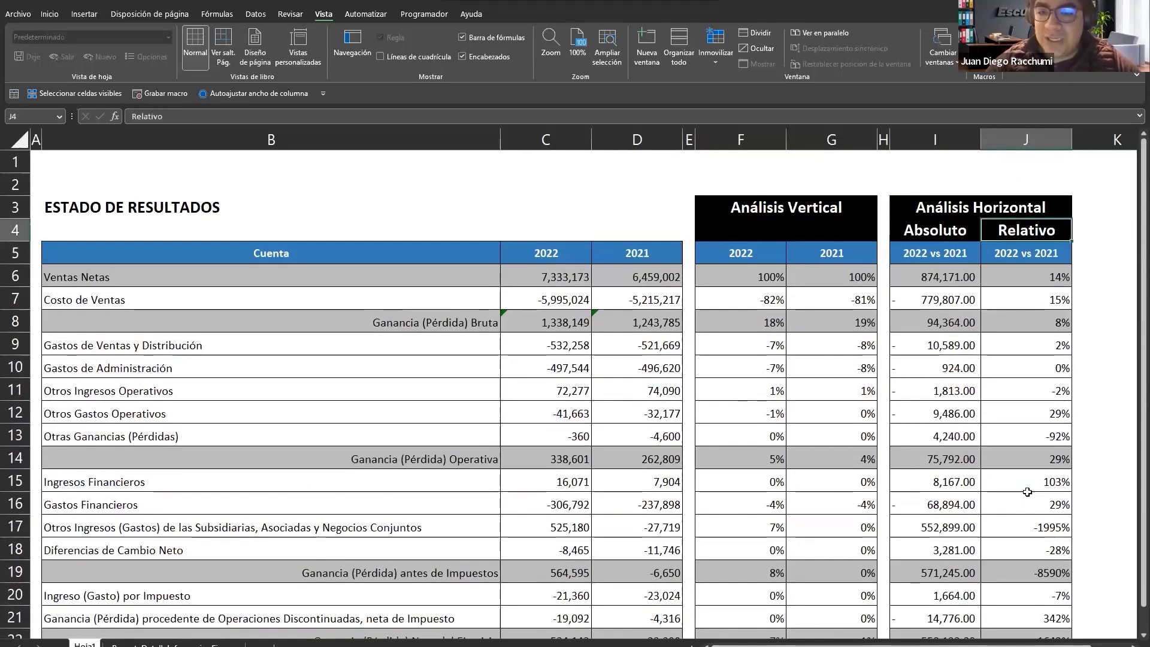
key(Up)
key(Up)
key(Up)
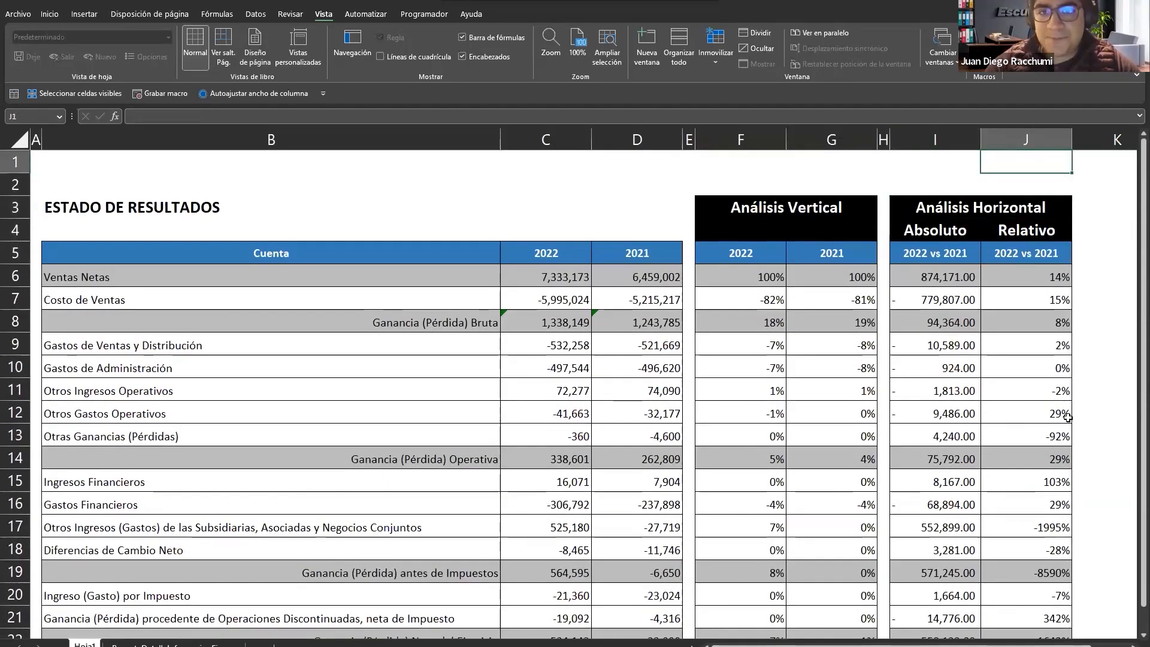